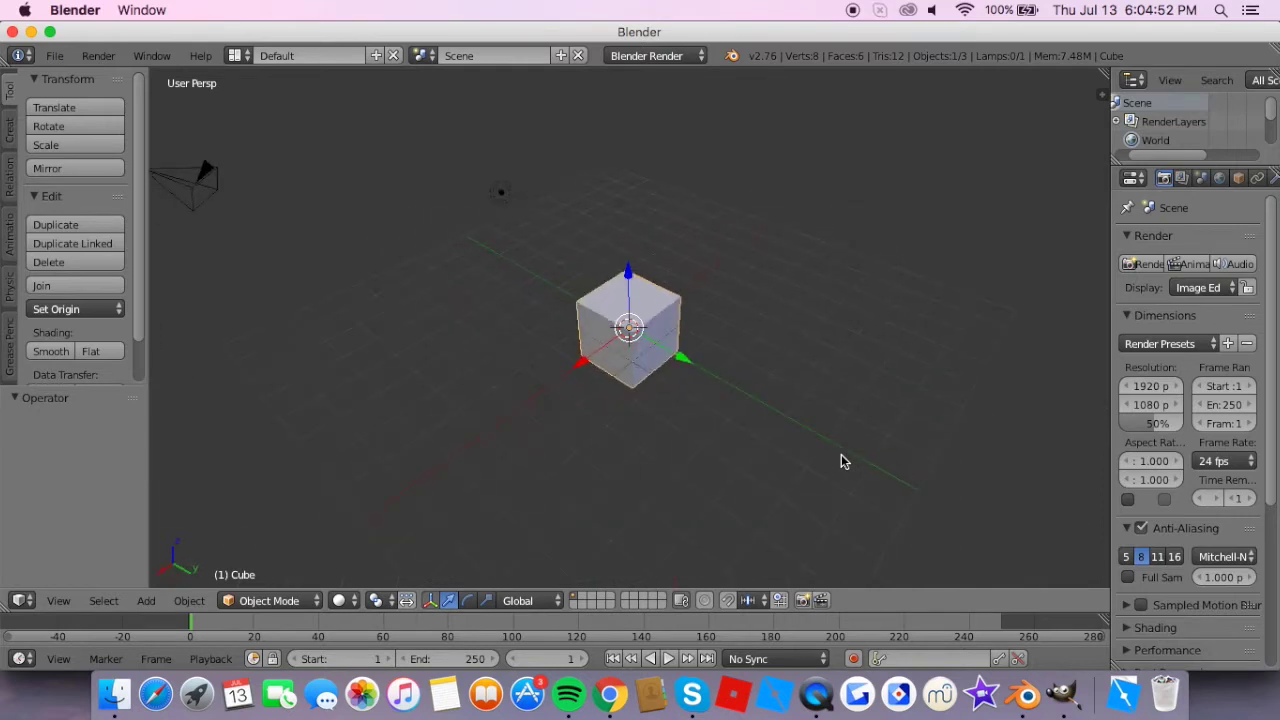
scroll(841, 461, left, 10)
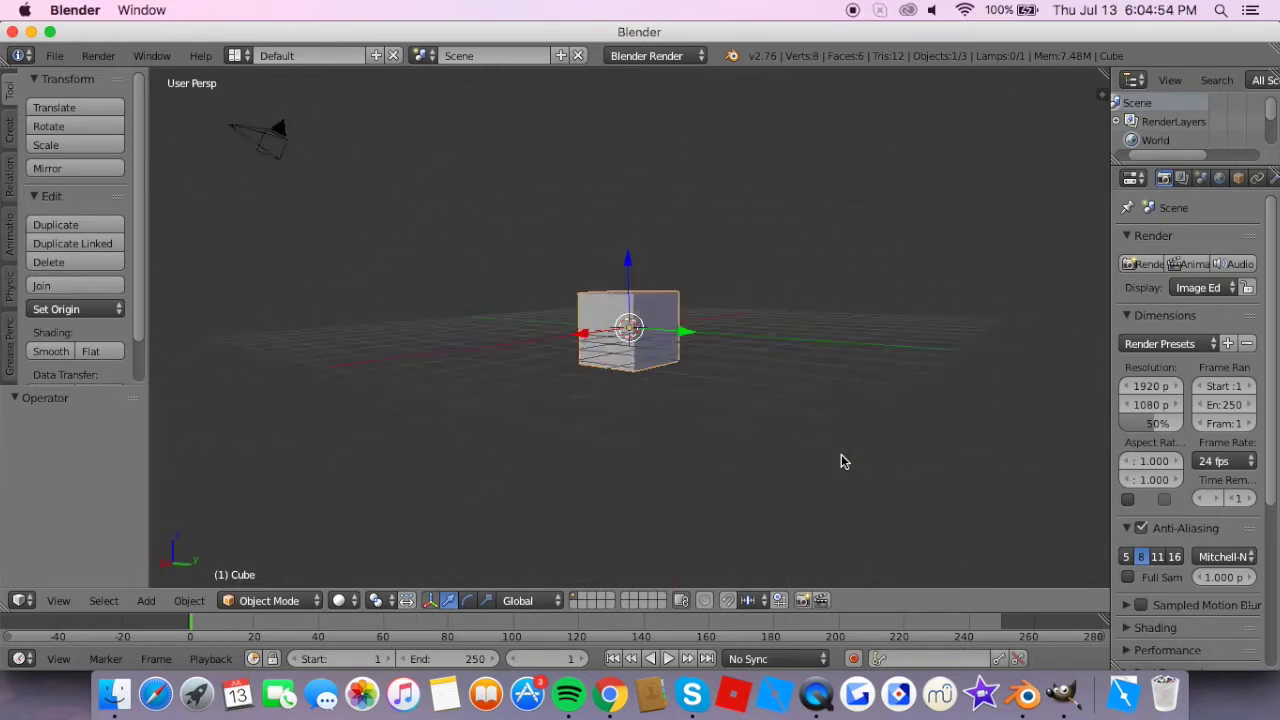
scroll(648, 358, left, 10)
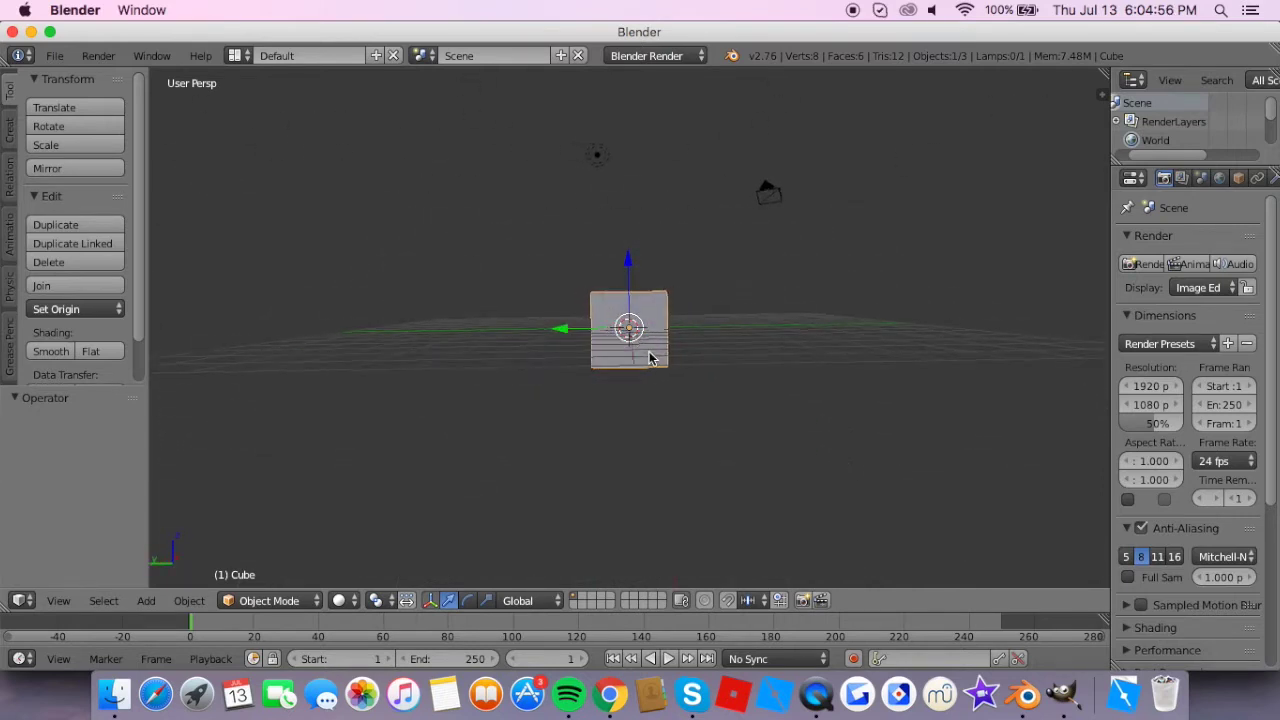
scroll(914, 518, left, 10)
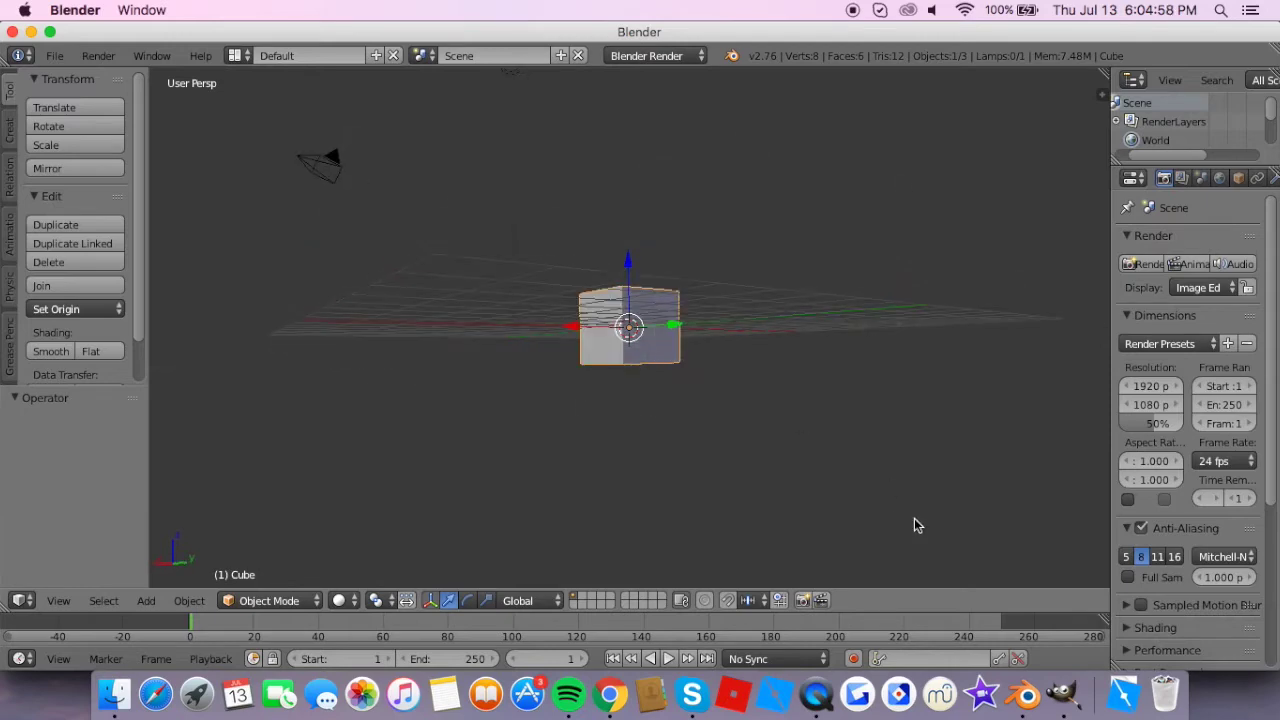
scroll(913, 518, left, 5)
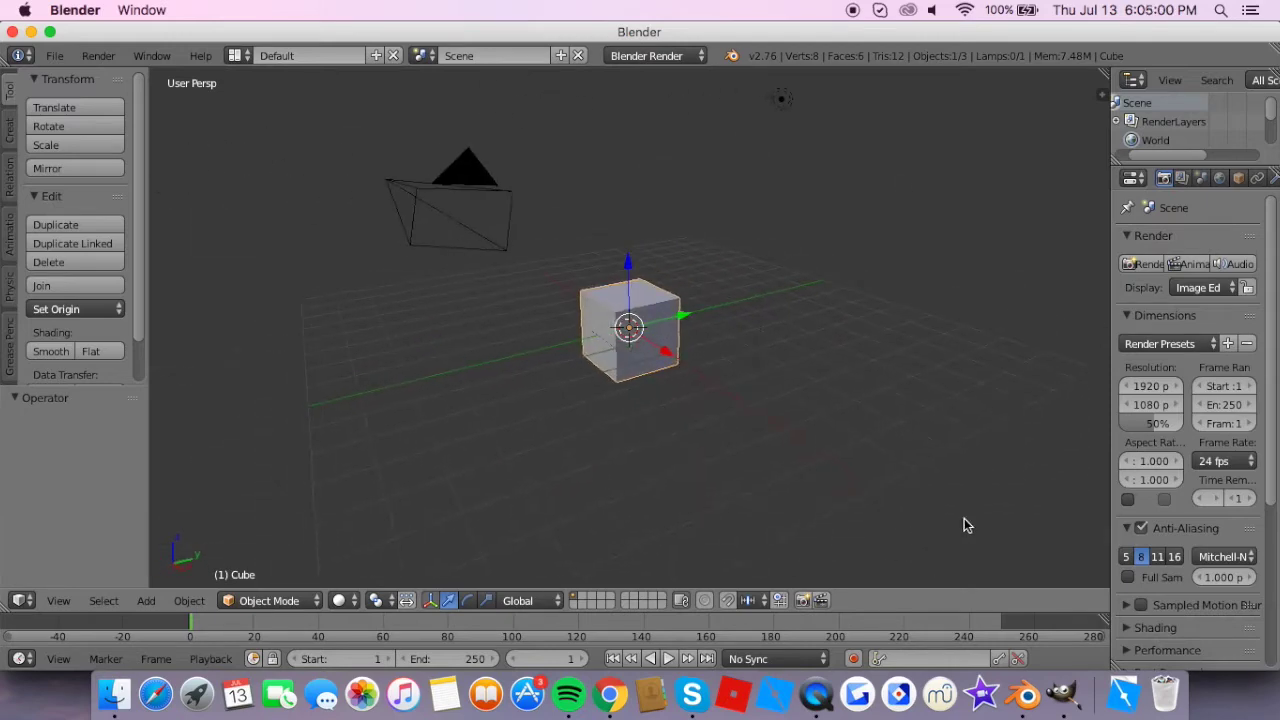
- Switch to GIMP and remove the horizontal guide from the Galaxy Logo image
click(1063, 694)
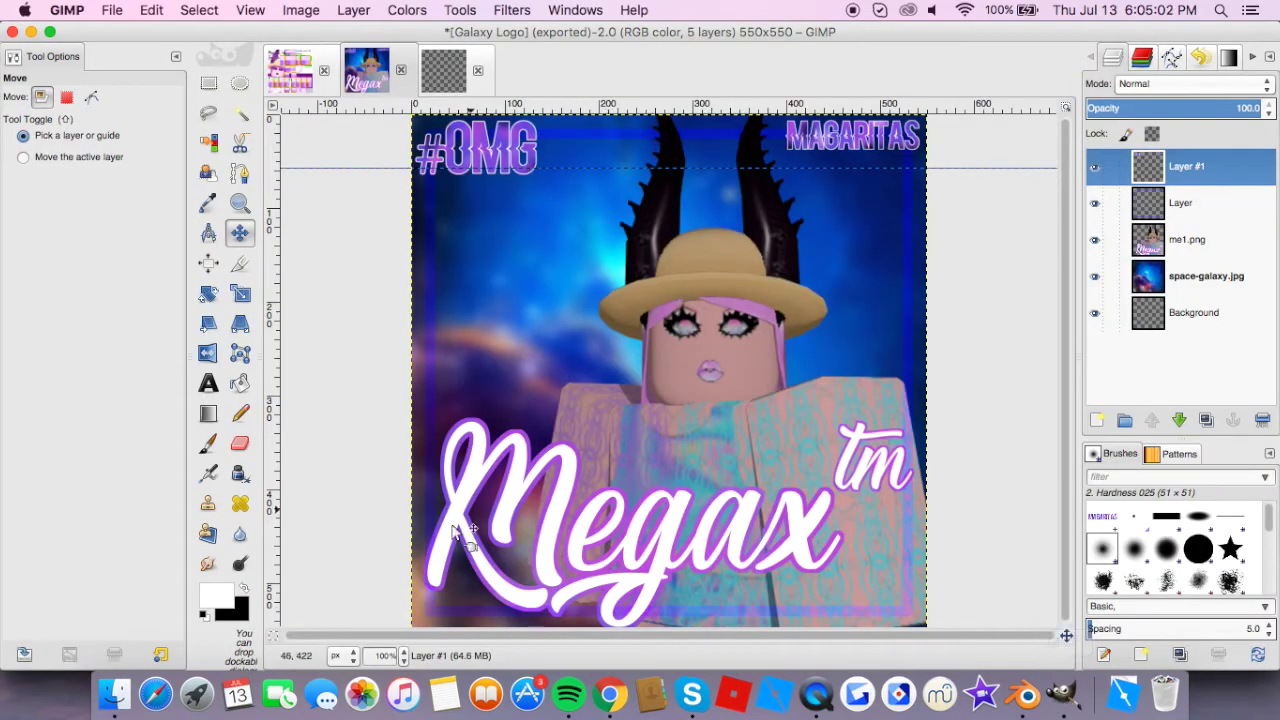
drag(388, 168, 381, 113)
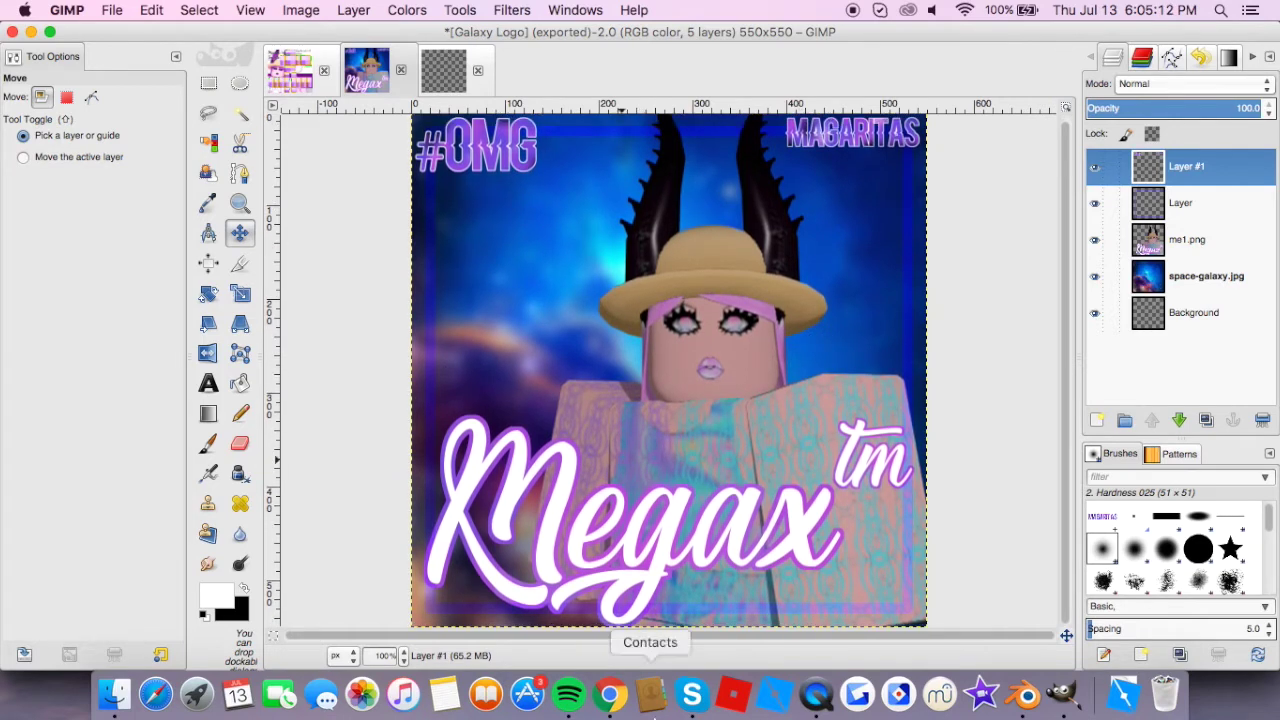
- Switch to Chrome, download the Roblox profile's character as an .rbxl file with the browser extension, and open it in Roblox Studio
click(609, 693)
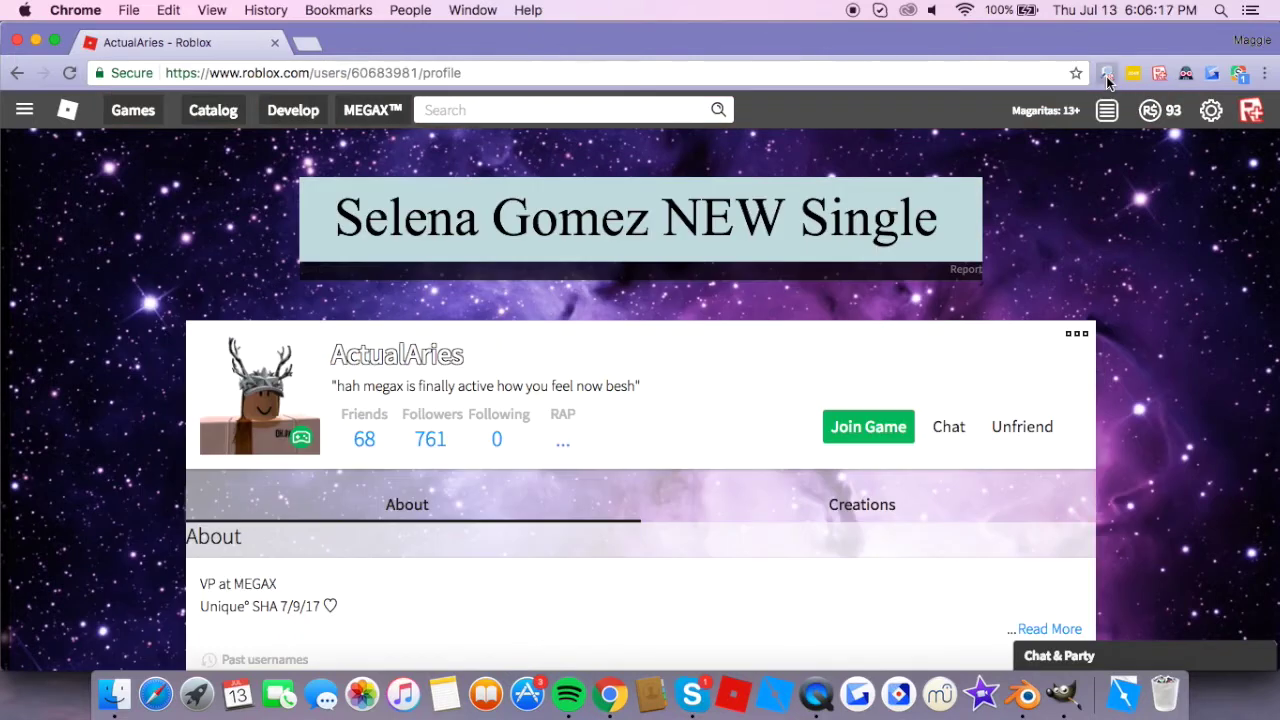
click(1107, 76)
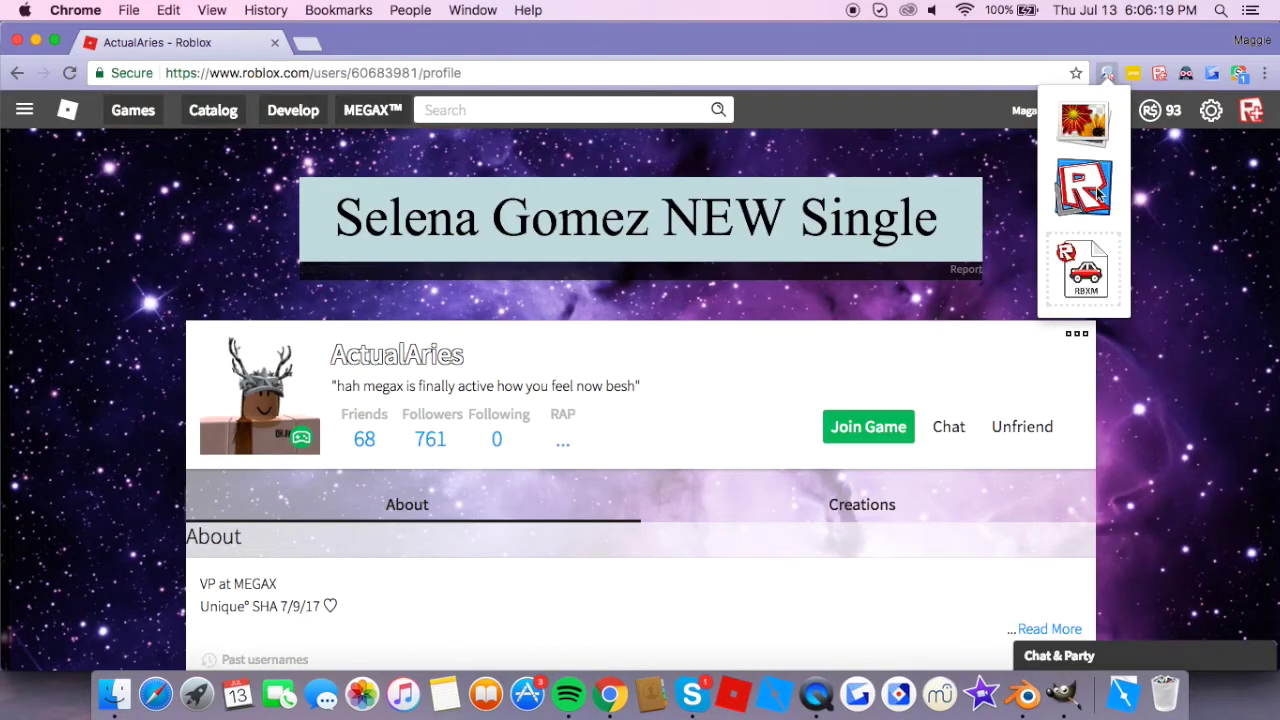
click(1100, 193)
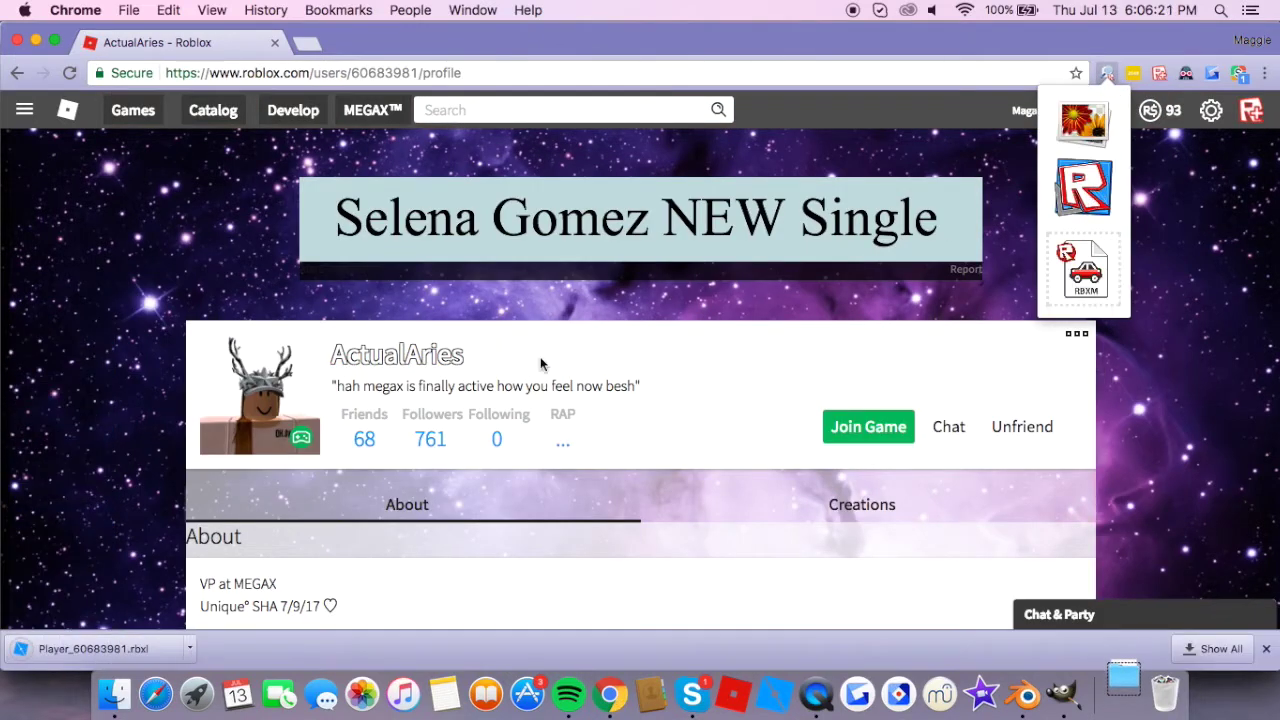
click(100, 649)
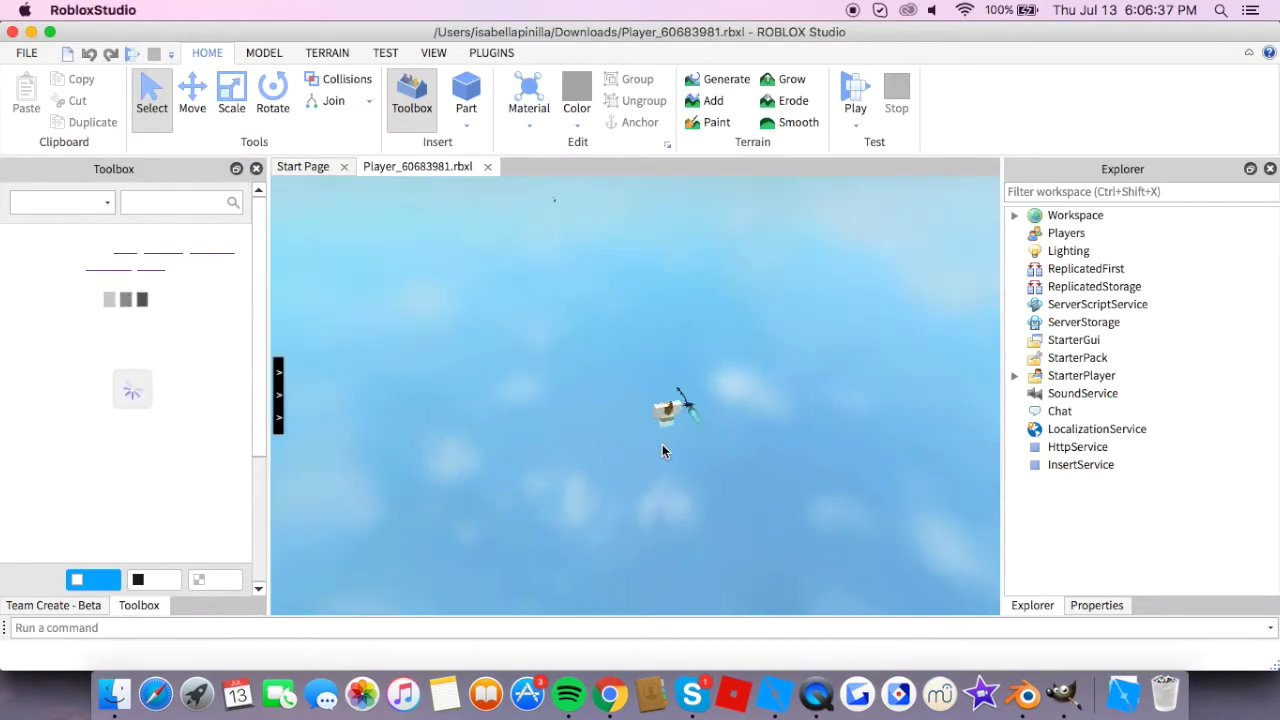
- Expand the player model, select its items from KingOfTheNight_Silver through Head, and activate the Move tool
right_drag(665, 446, 662, 441)
key(s)
click(654, 362)
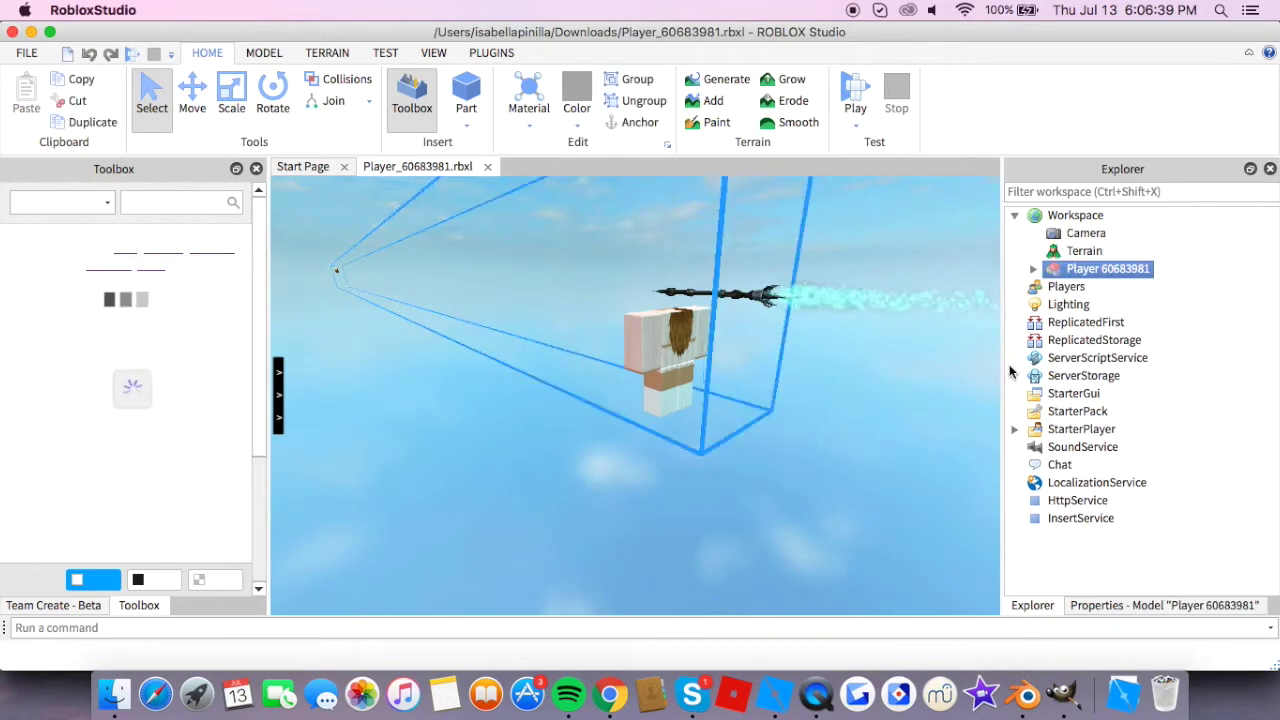
key(s)
click(1032, 269)
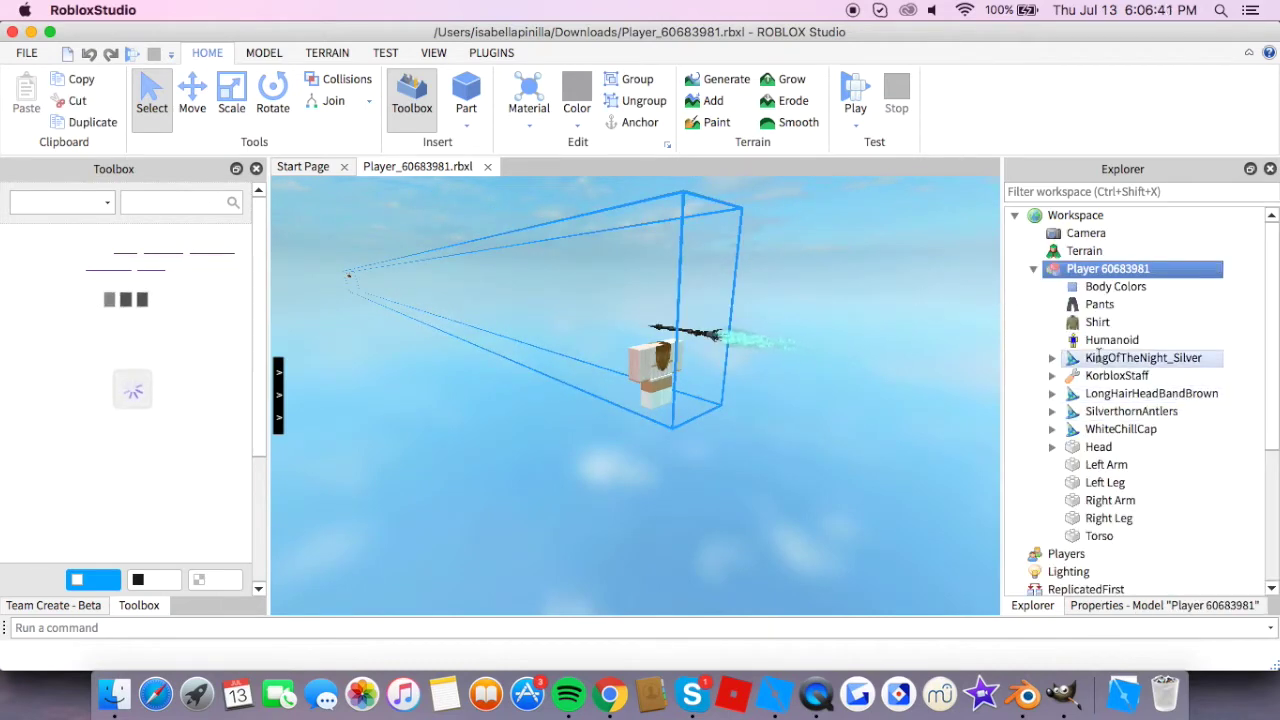
click(1100, 356)
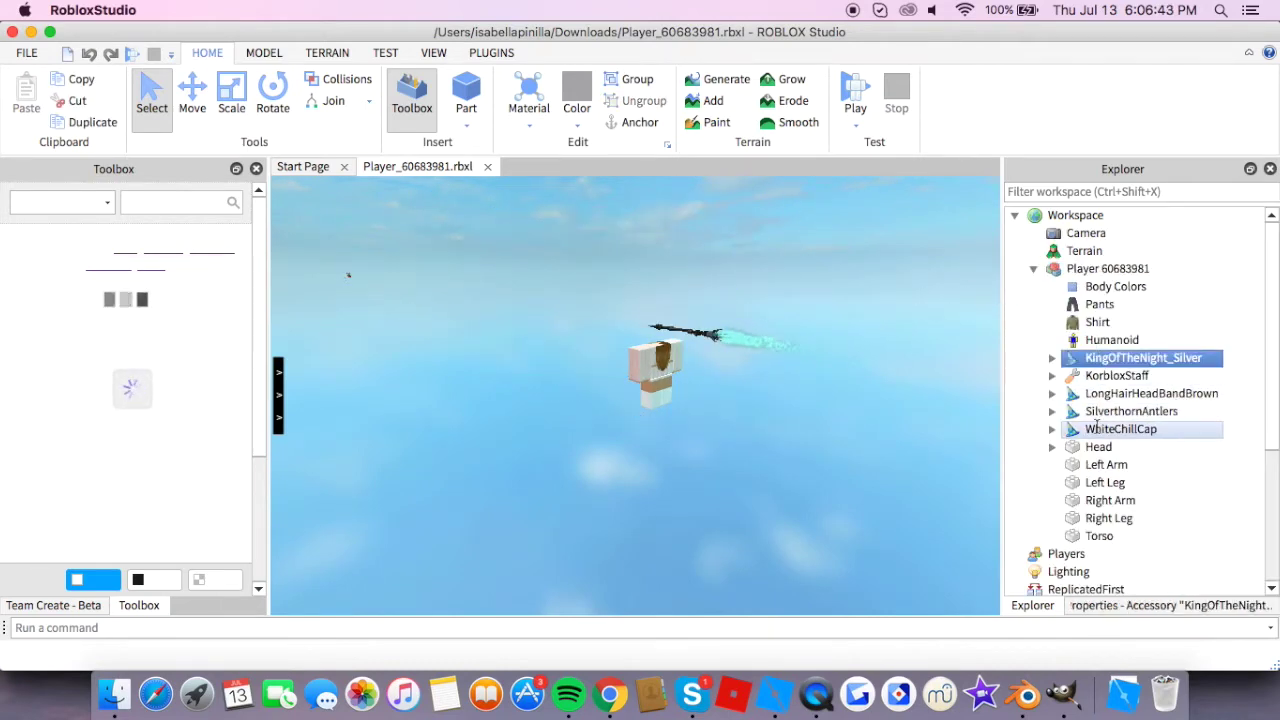
shift+click(1098, 447)
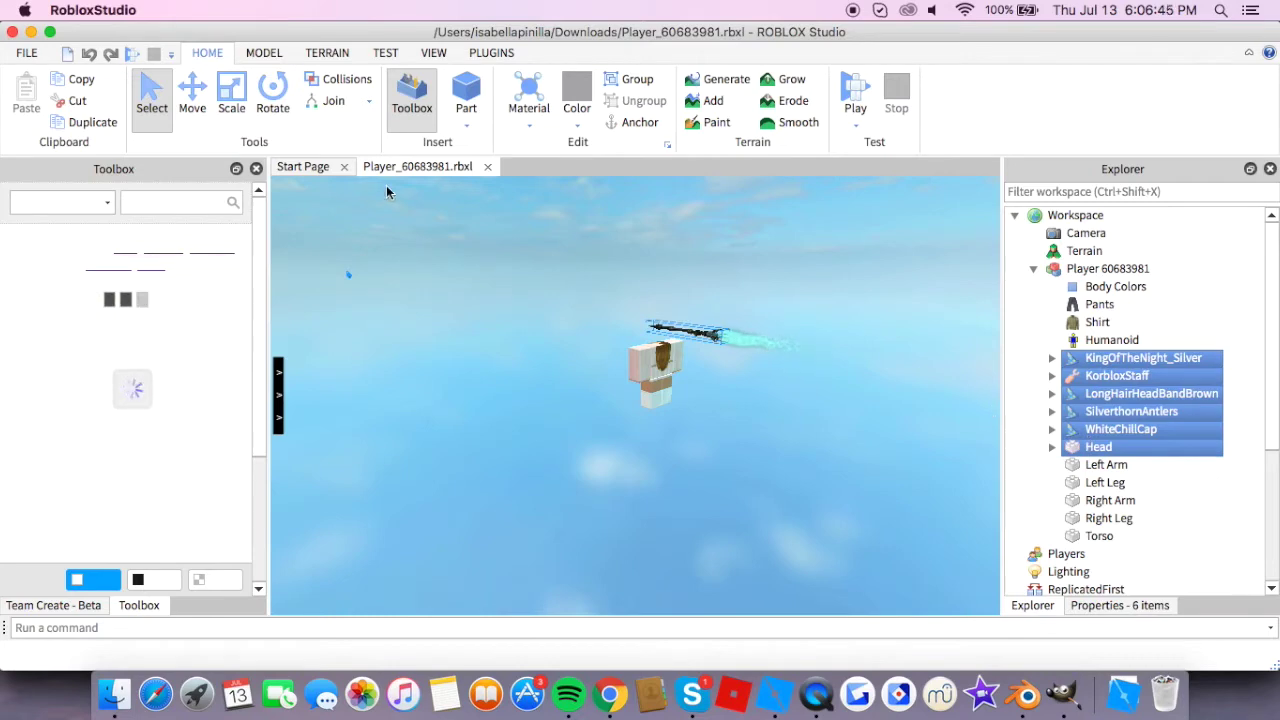
click(192, 95)
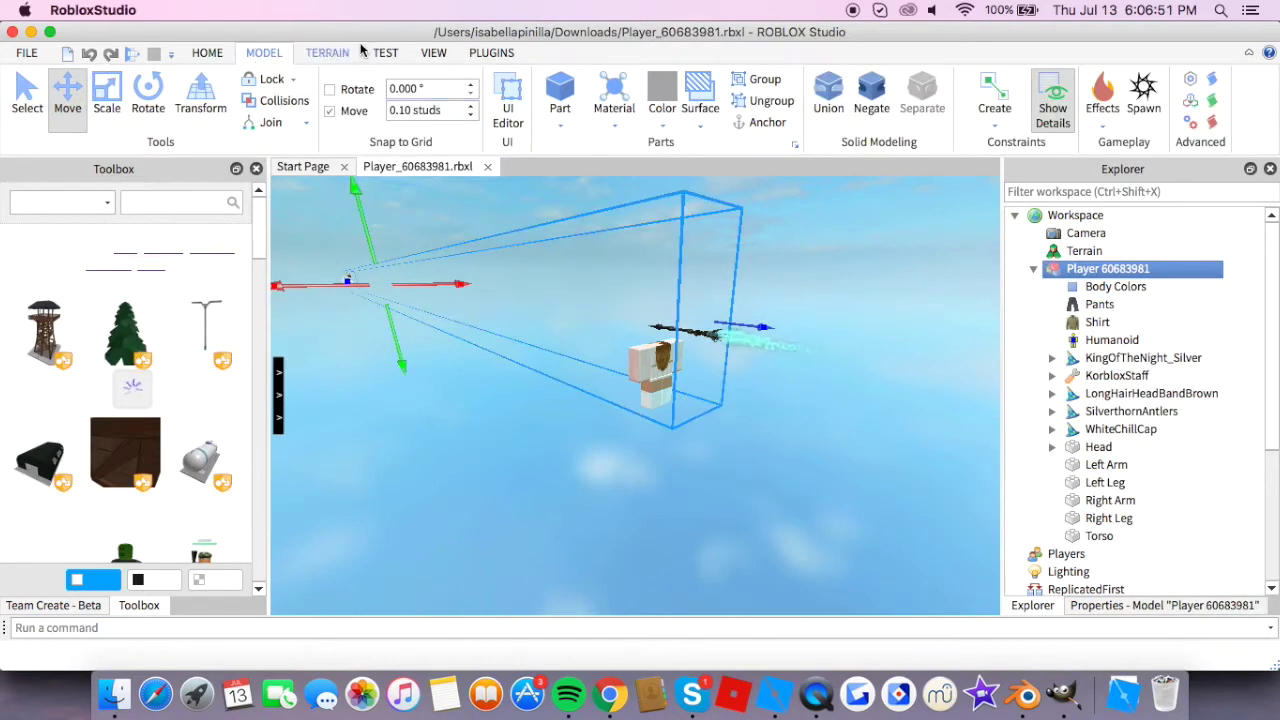
- Cut KorbloxStaff out of the player model and paste it directly into Workspace
click(207, 52)
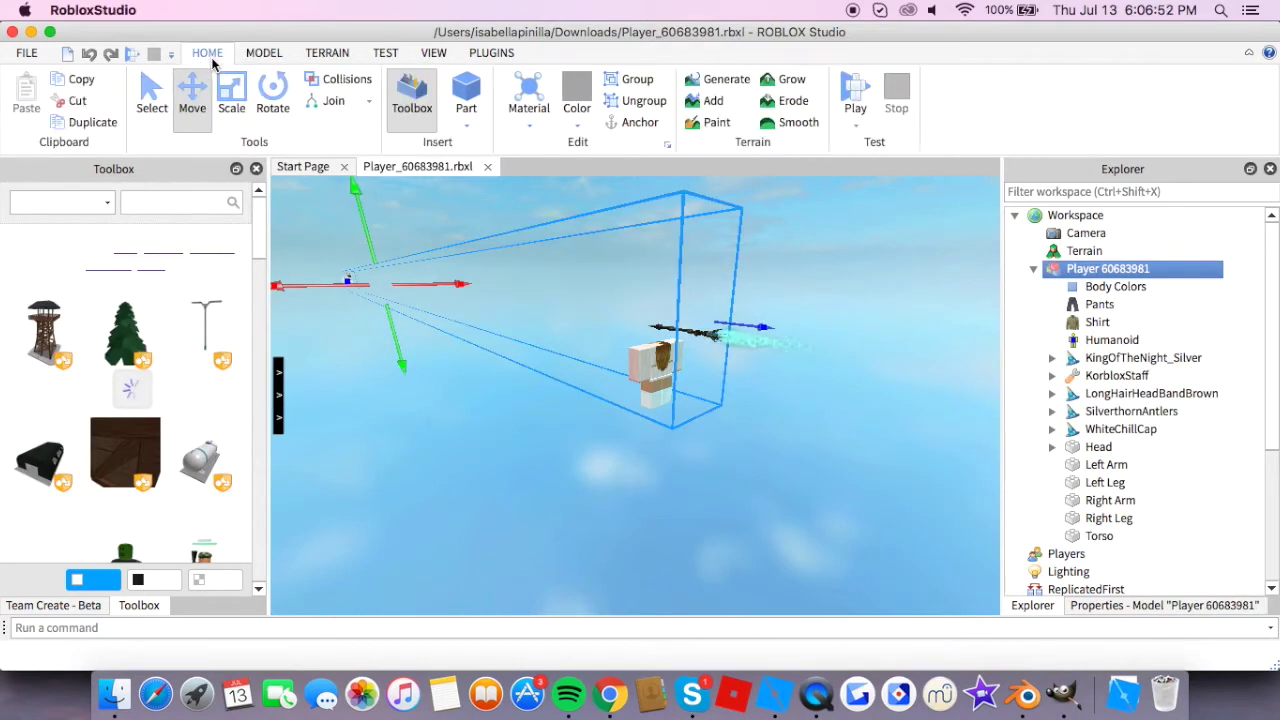
click(595, 440)
click(1089, 377)
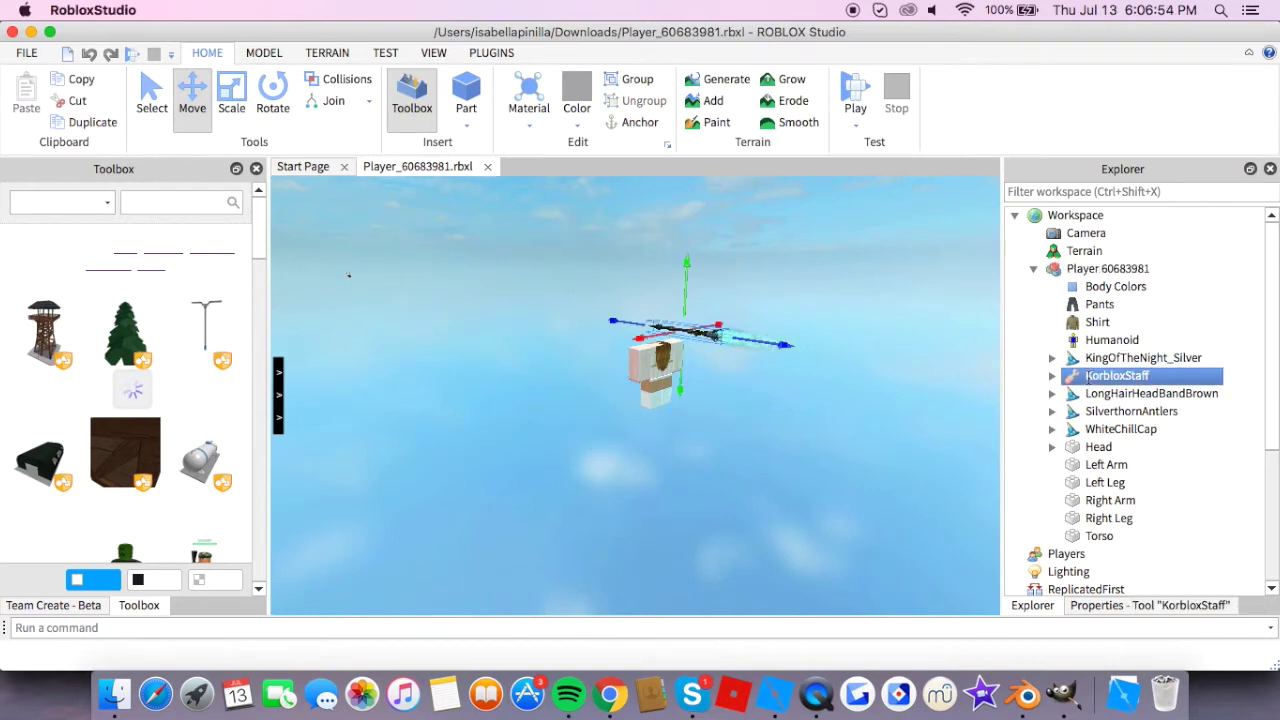
right_click(1087, 377)
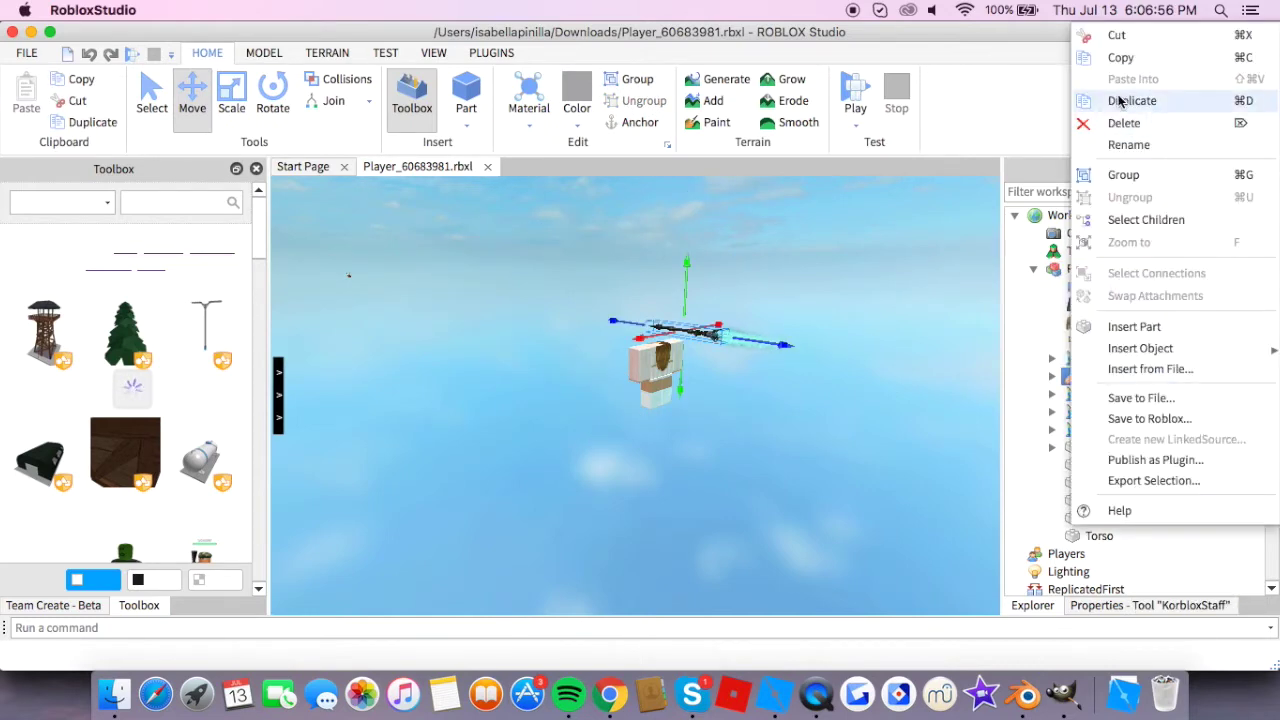
click(1115, 35)
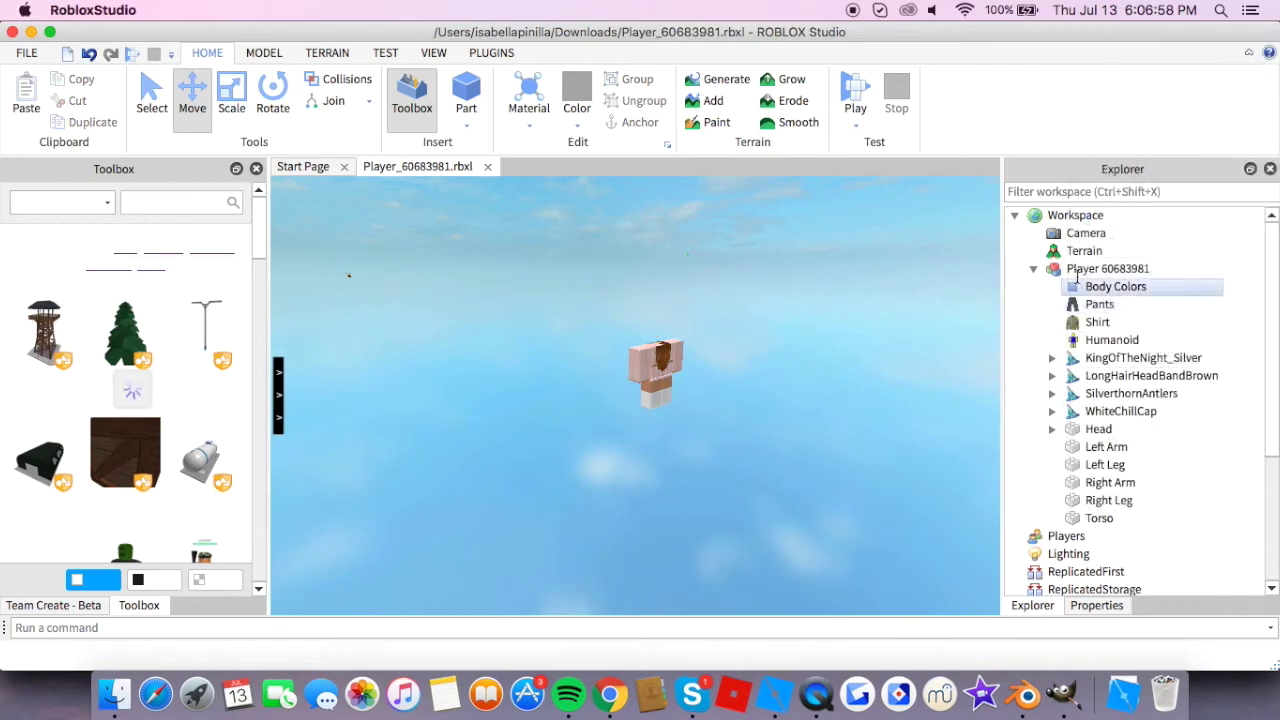
click(1034, 268)
right_click(1060, 217)
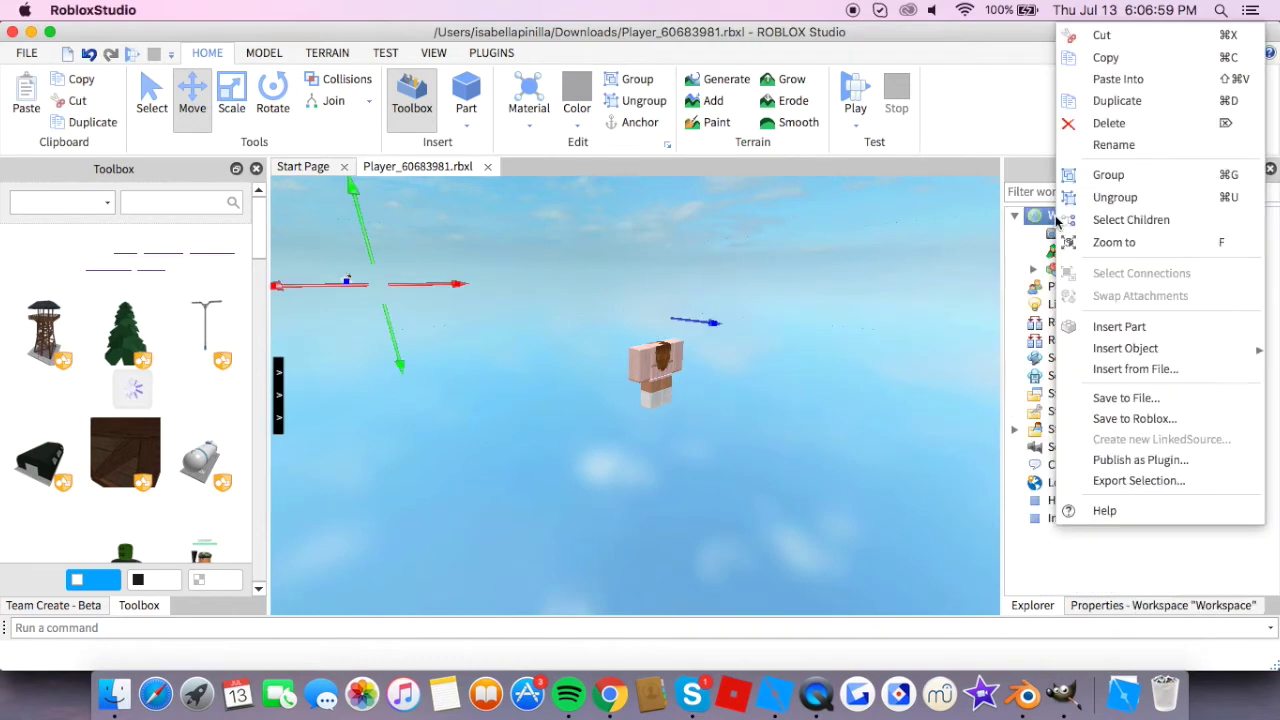
click(1105, 79)
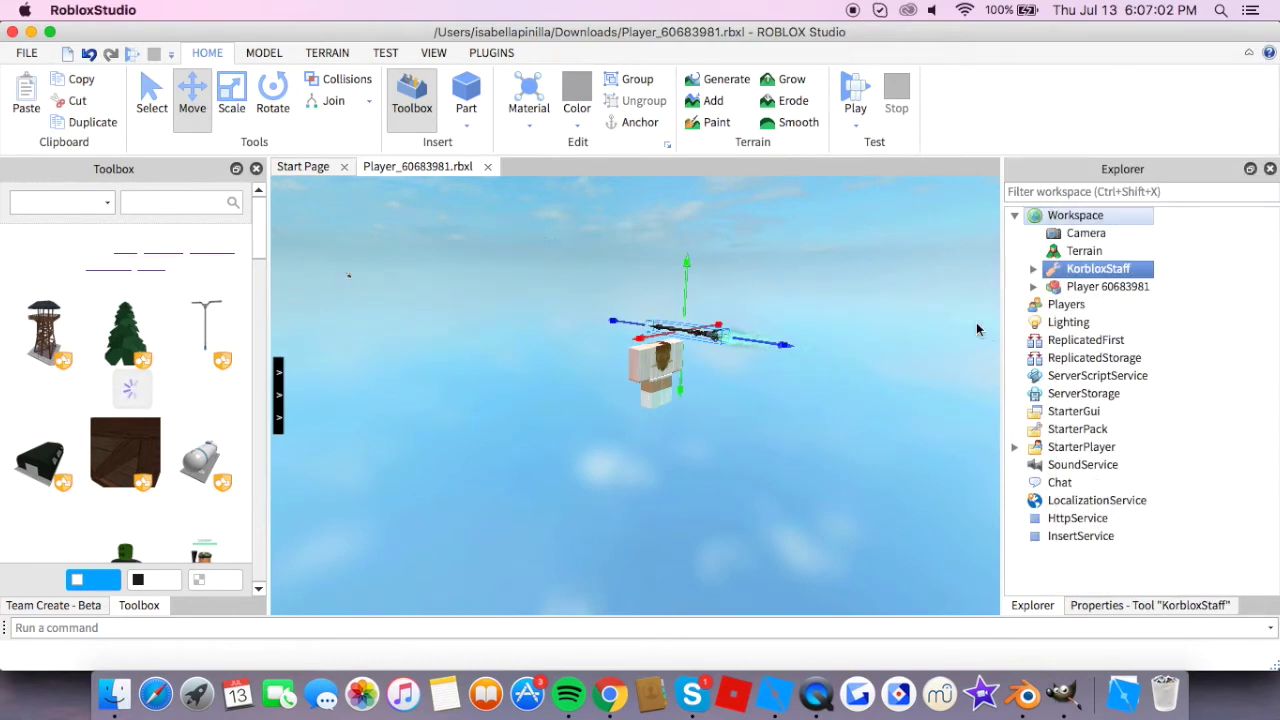
- Select the player's four accessories and Head together and move them from their stray position toward the body
click(1075, 287)
click(1033, 287)
click(1125, 375)
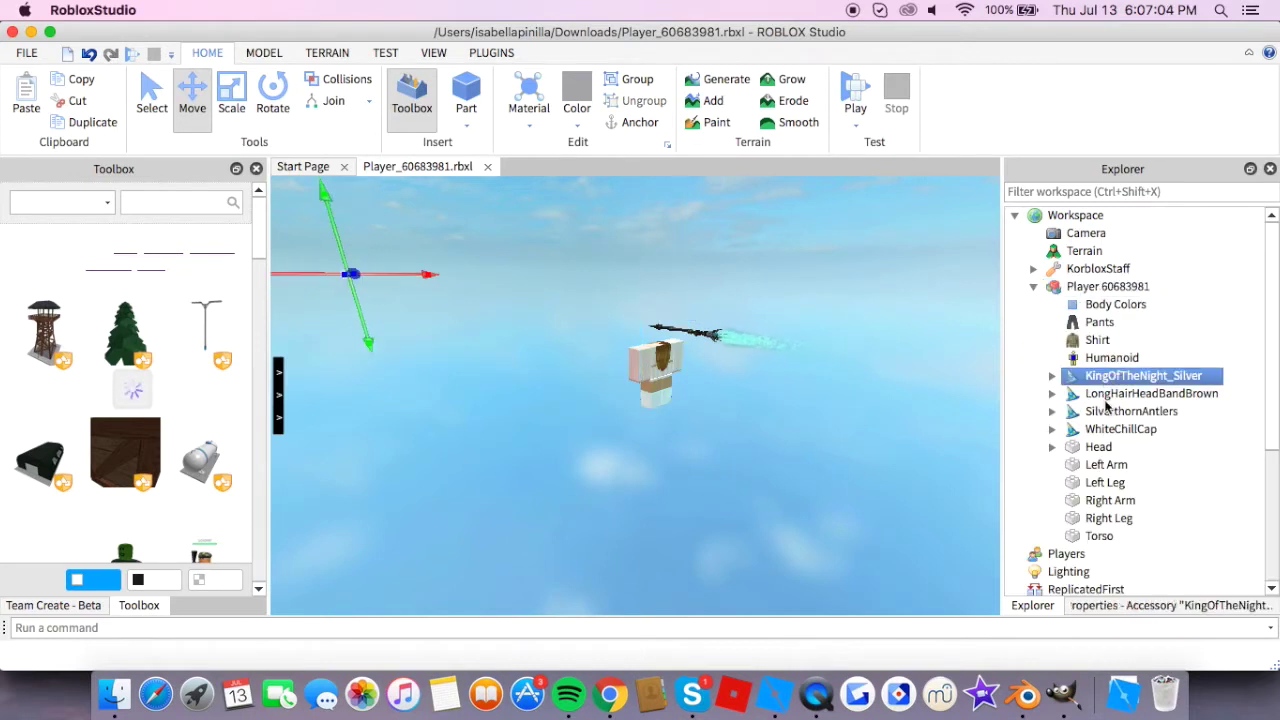
shift+click(1098, 447)
drag(429, 277, 504, 368)
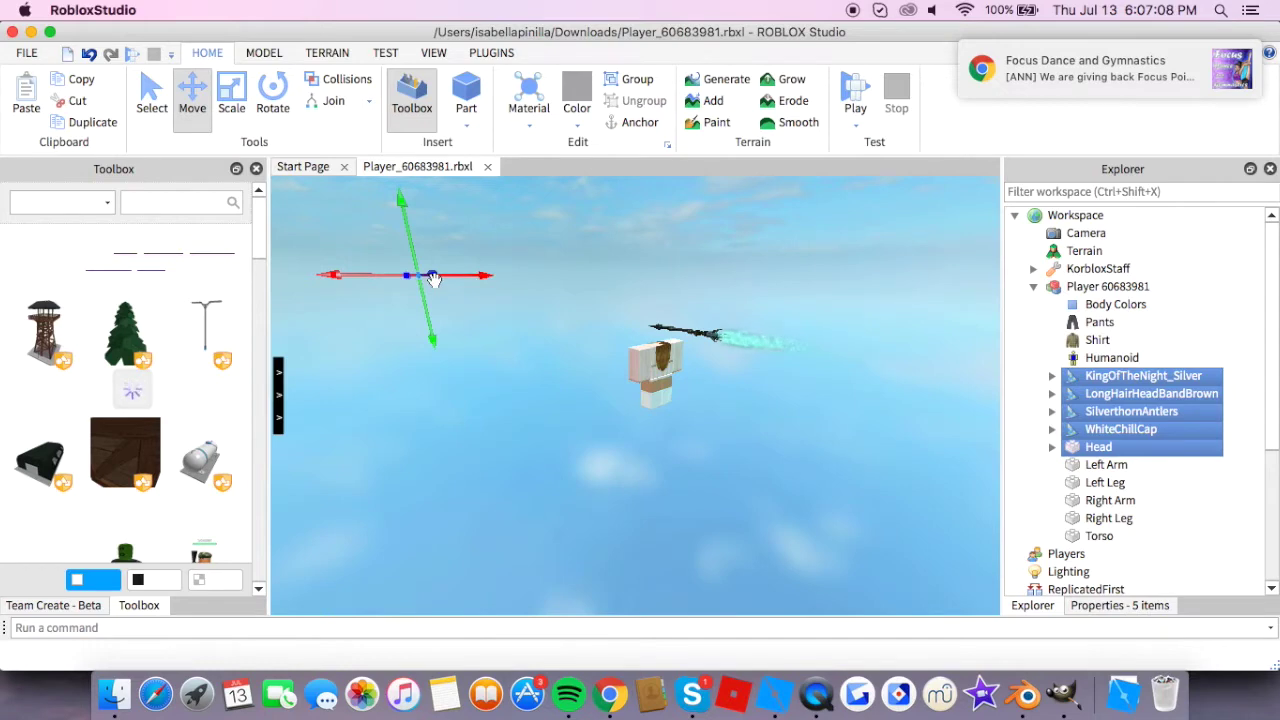
scroll(495, 437, down, 5)
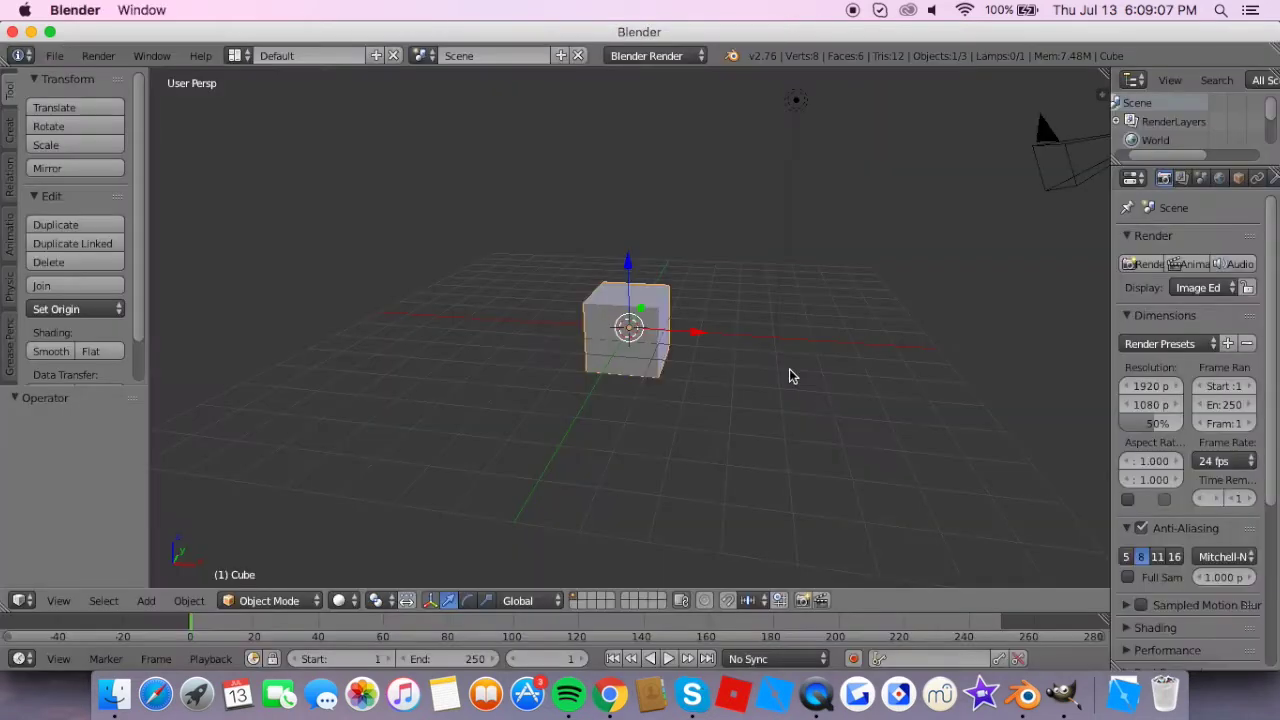
- Delete the default cube from the scene
scroll(789, 368, left, 3)
scroll(790, 368, right, 5)
scroll(792, 367, left, 3)
scroll(792, 367, right, 1)
scroll(794, 368, left, 5)
scroll(798, 368, right, 5)
scroll(773, 405, left, 4)
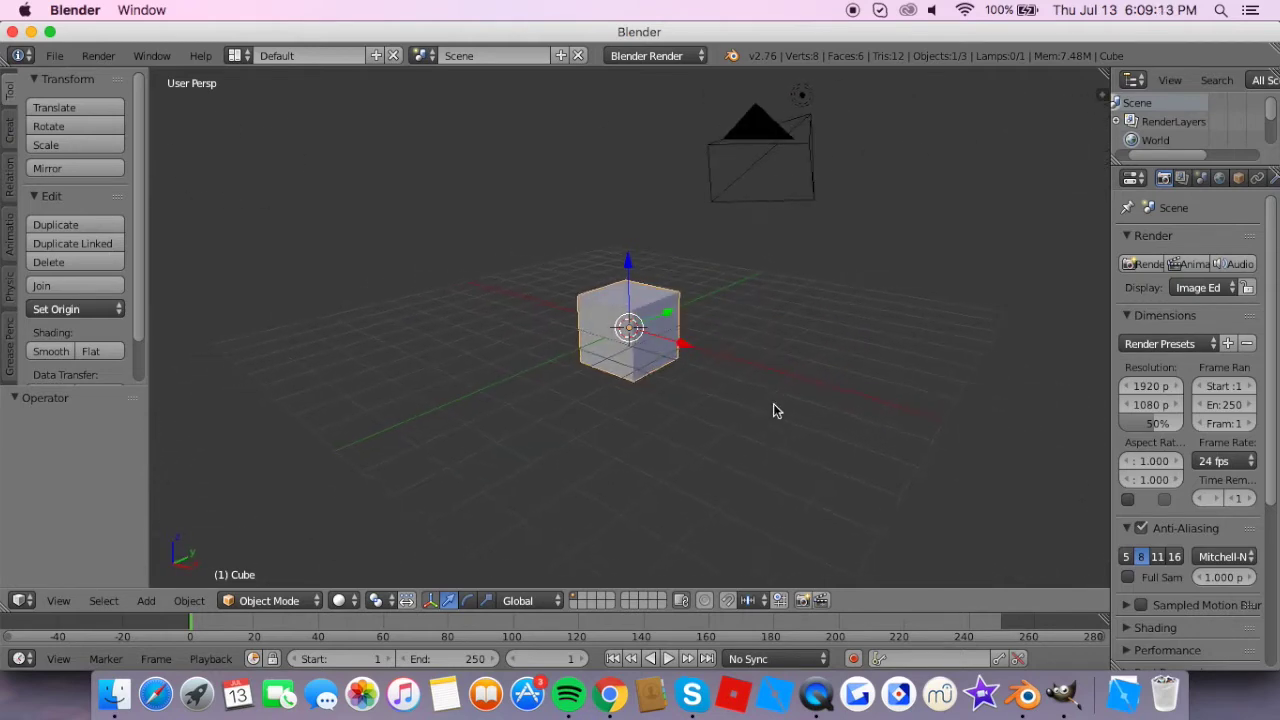
key(x)
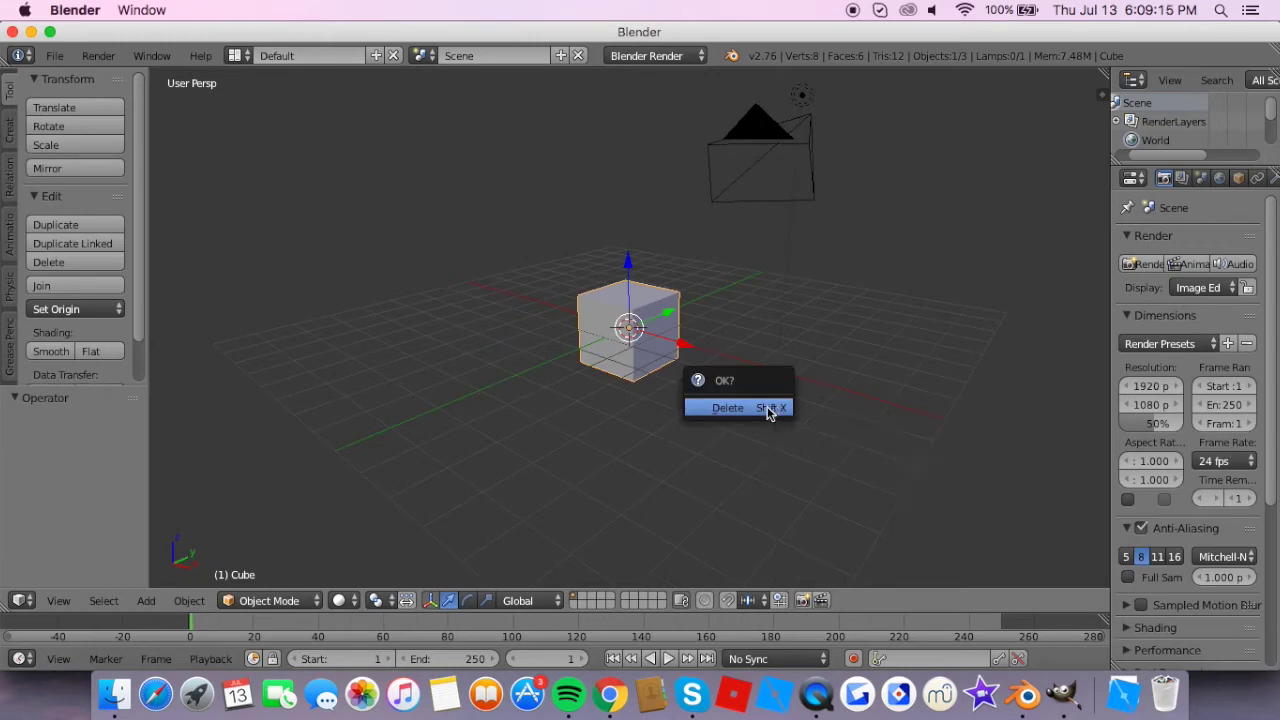
click(771, 409)
- Import the Roblox character's Wavefront OBJ file from the Desktop folder
scroll(612, 410, left, 3)
scroll(612, 410, right, 3)
scroll(612, 410, left, 5)
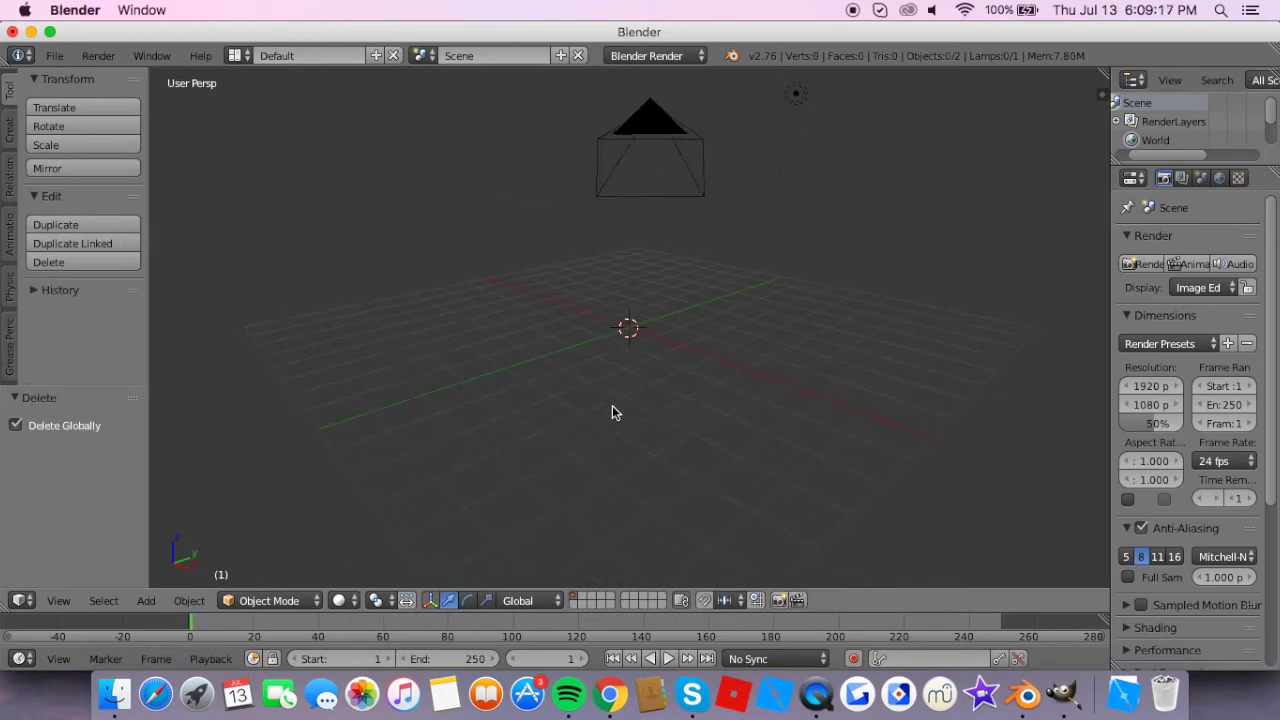
click(54, 55)
mouse_move(100, 393)
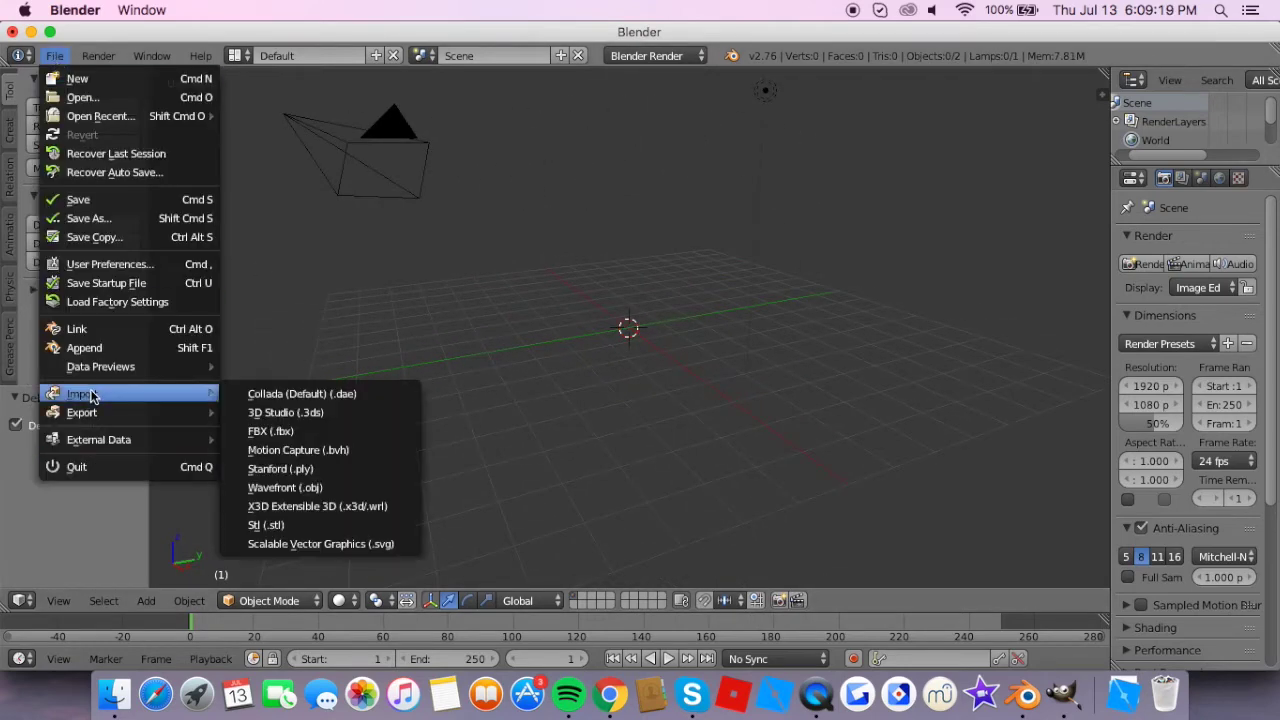
click(290, 487)
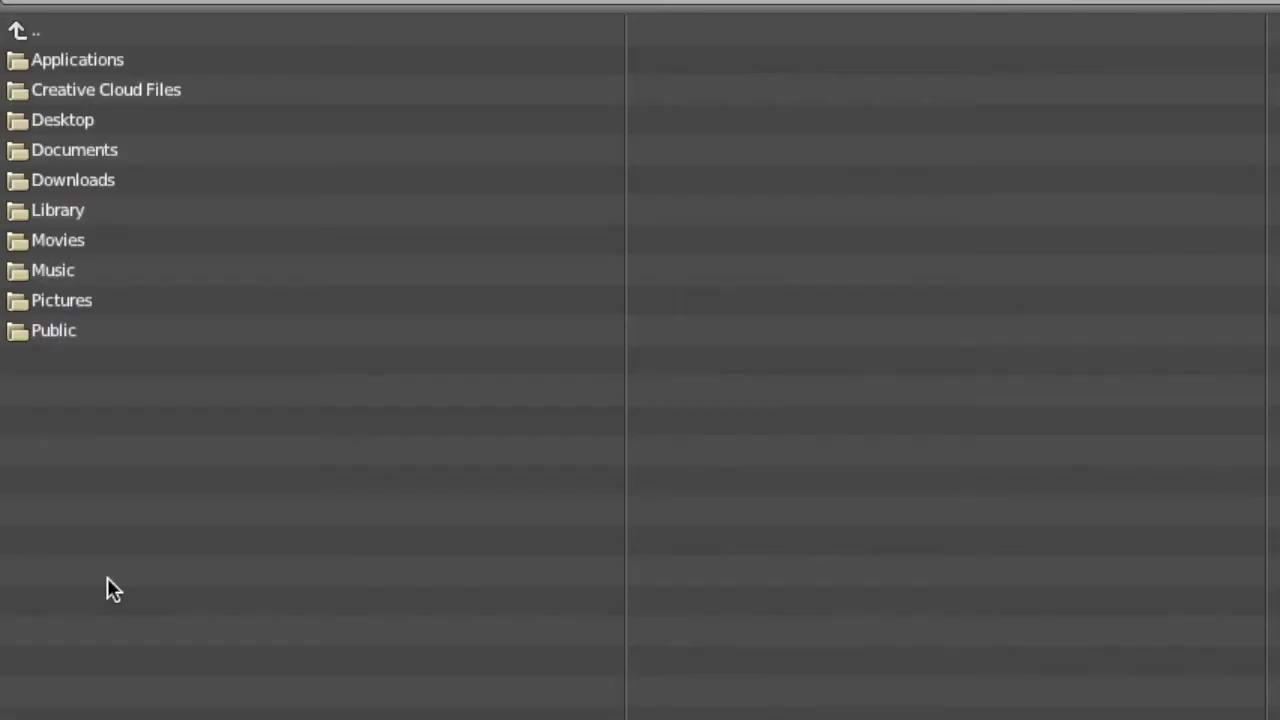
click(65, 120)
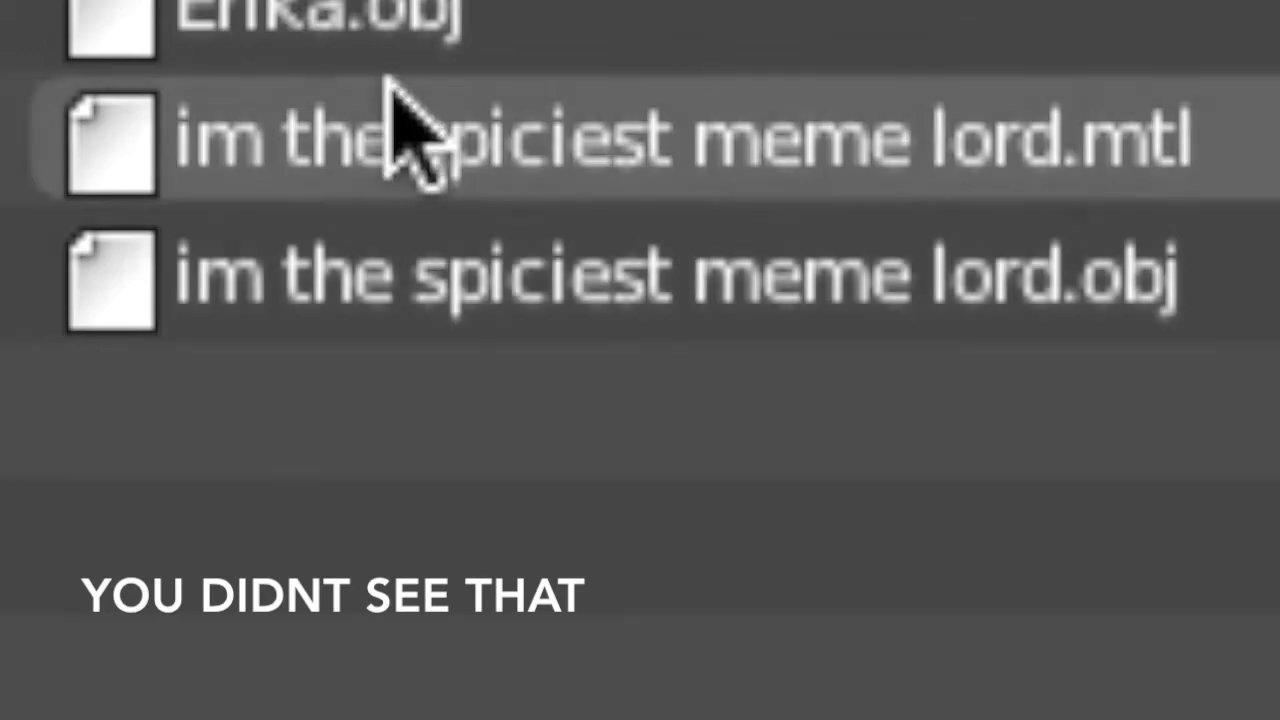
click(65, 420)
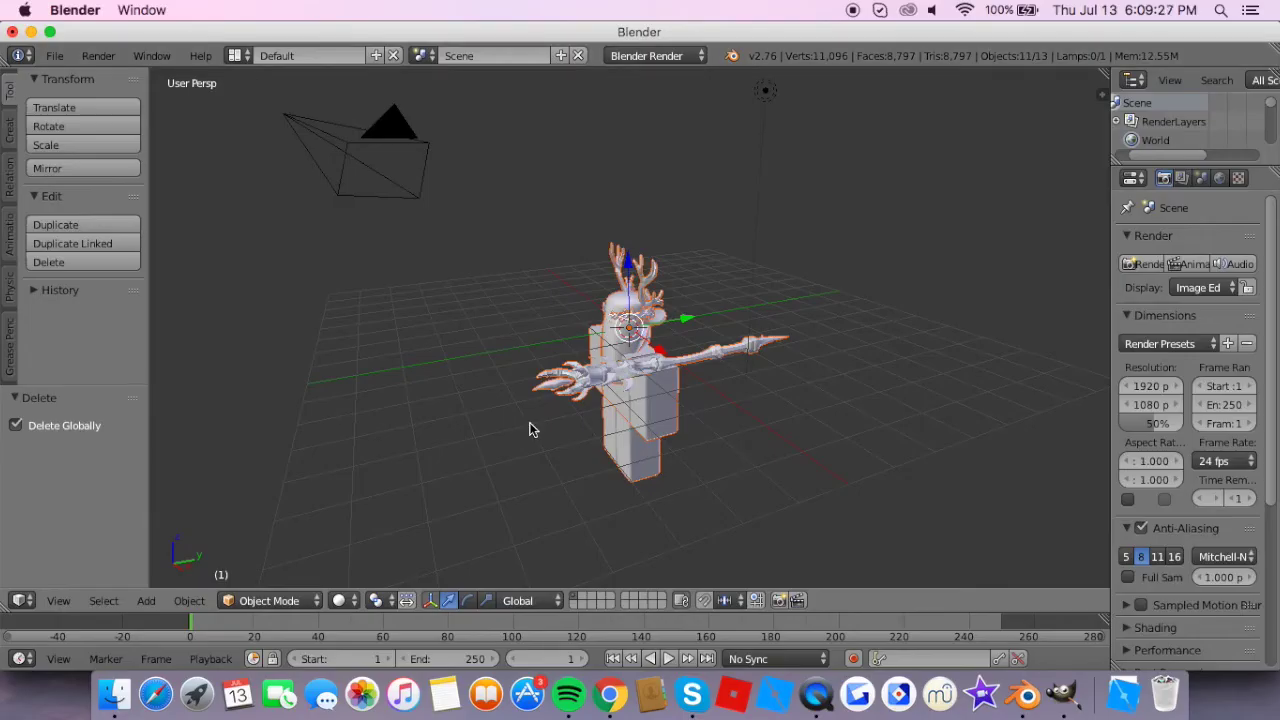
- Raise the imported character about 2.46 units along Z and change the viewport shading to show its textures
scroll(784, 399, right, 5)
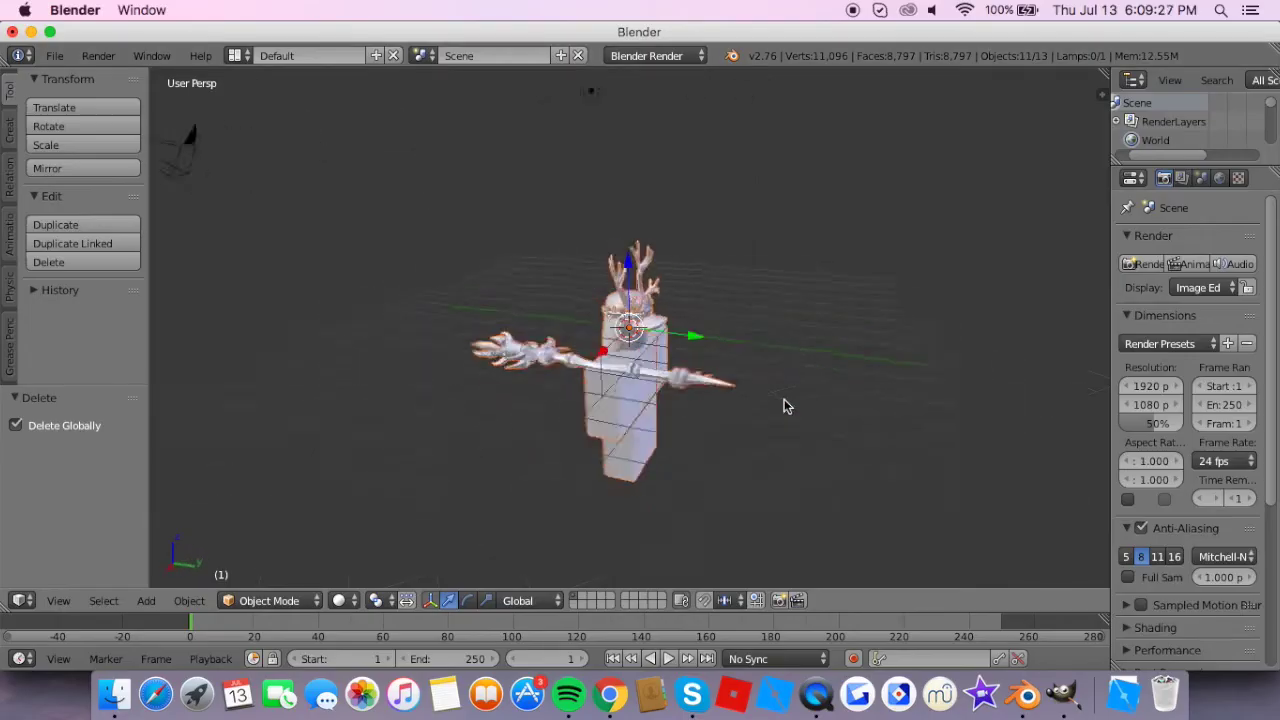
scroll(784, 399, right, 3)
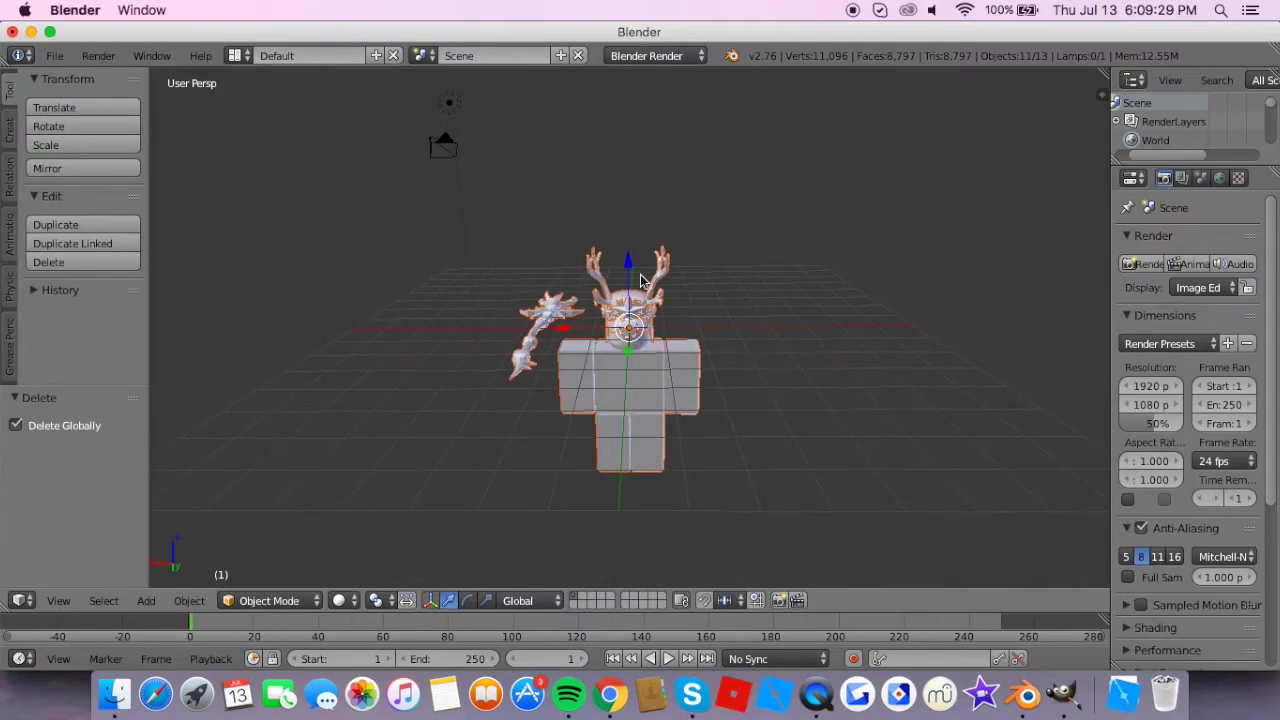
drag(628, 270, 629, 252)
click(628, 190)
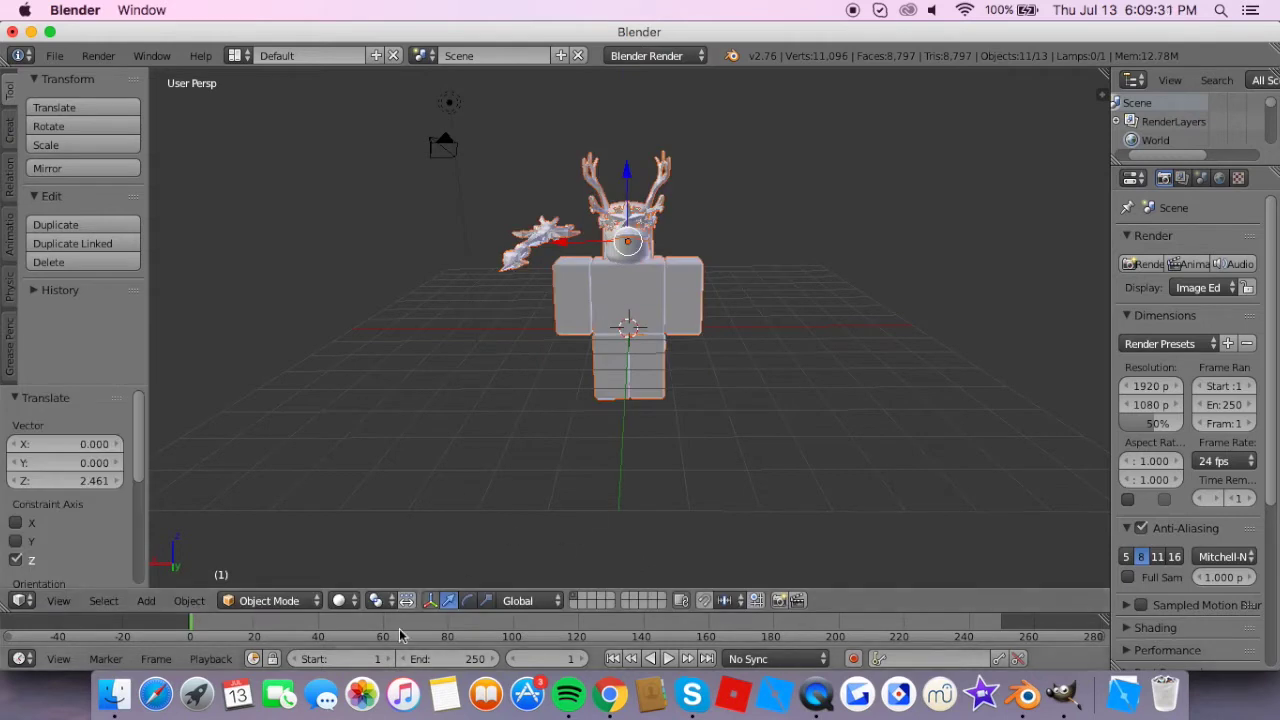
click(342, 600)
click(374, 496)
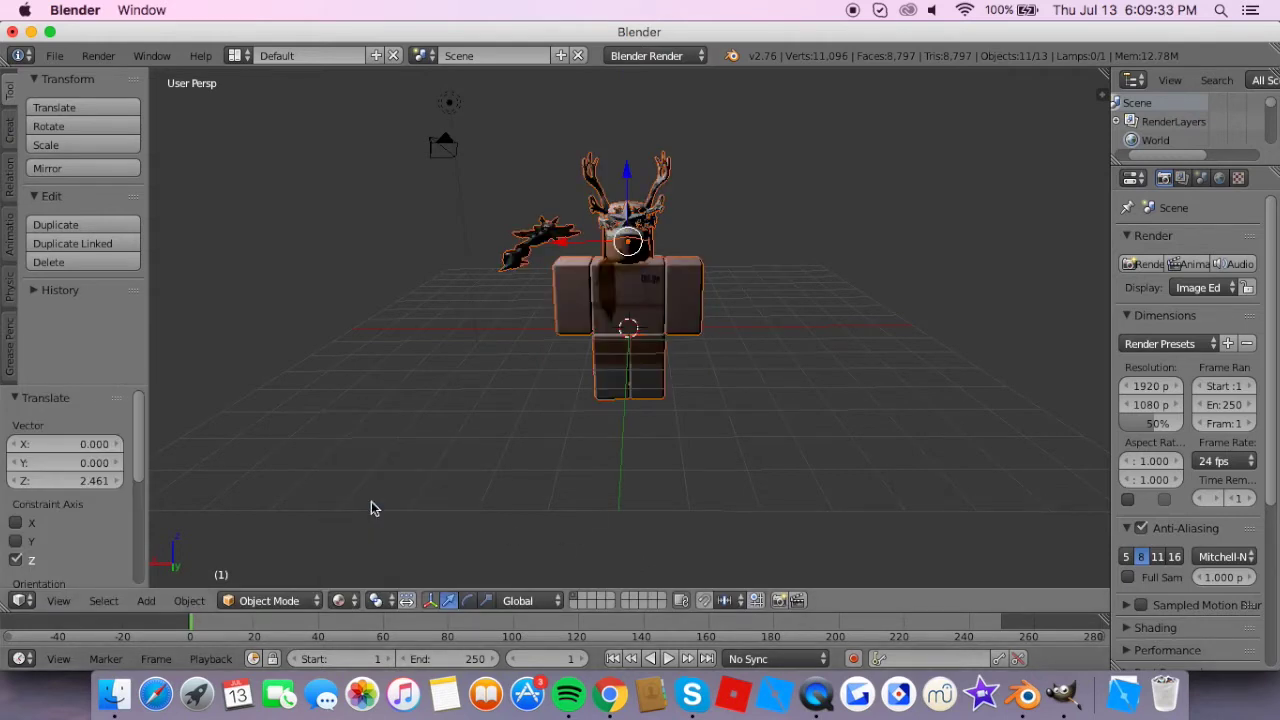
- Fly the active camera to frame the character's head and torso from the front, and return to the user perspective view
scroll(522, 448, left, 5)
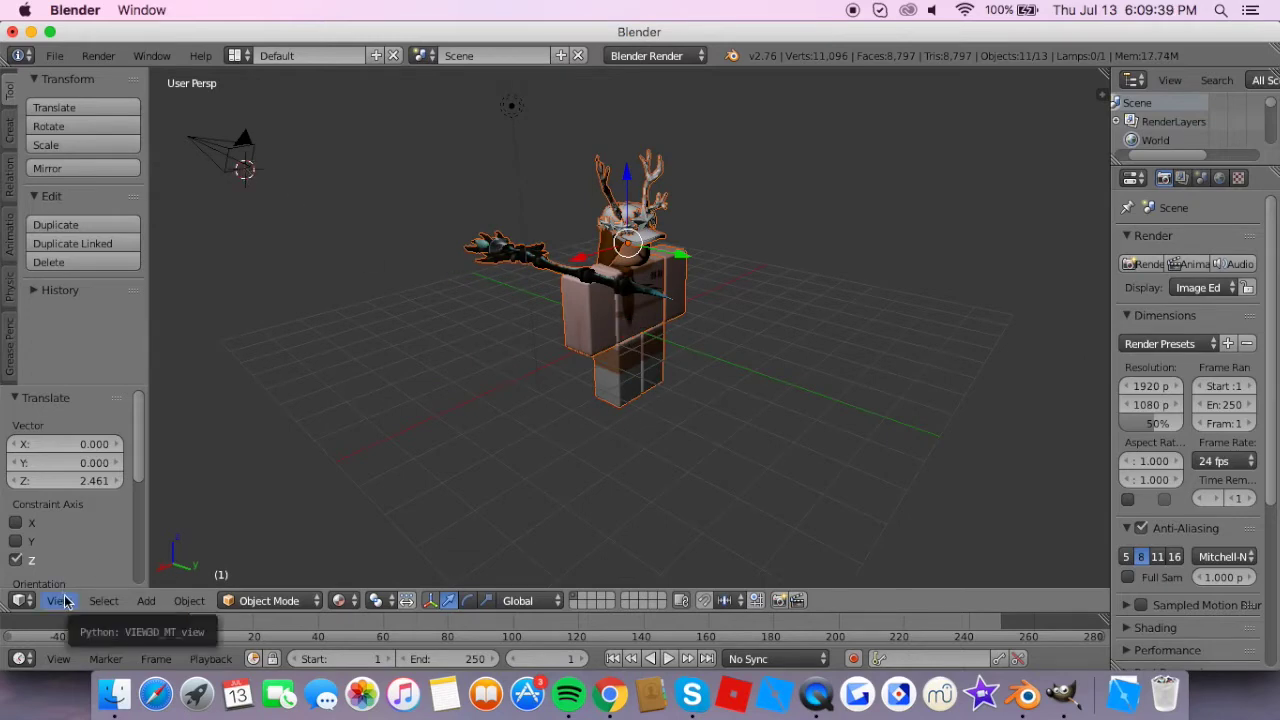
scroll(588, 471, left, 10)
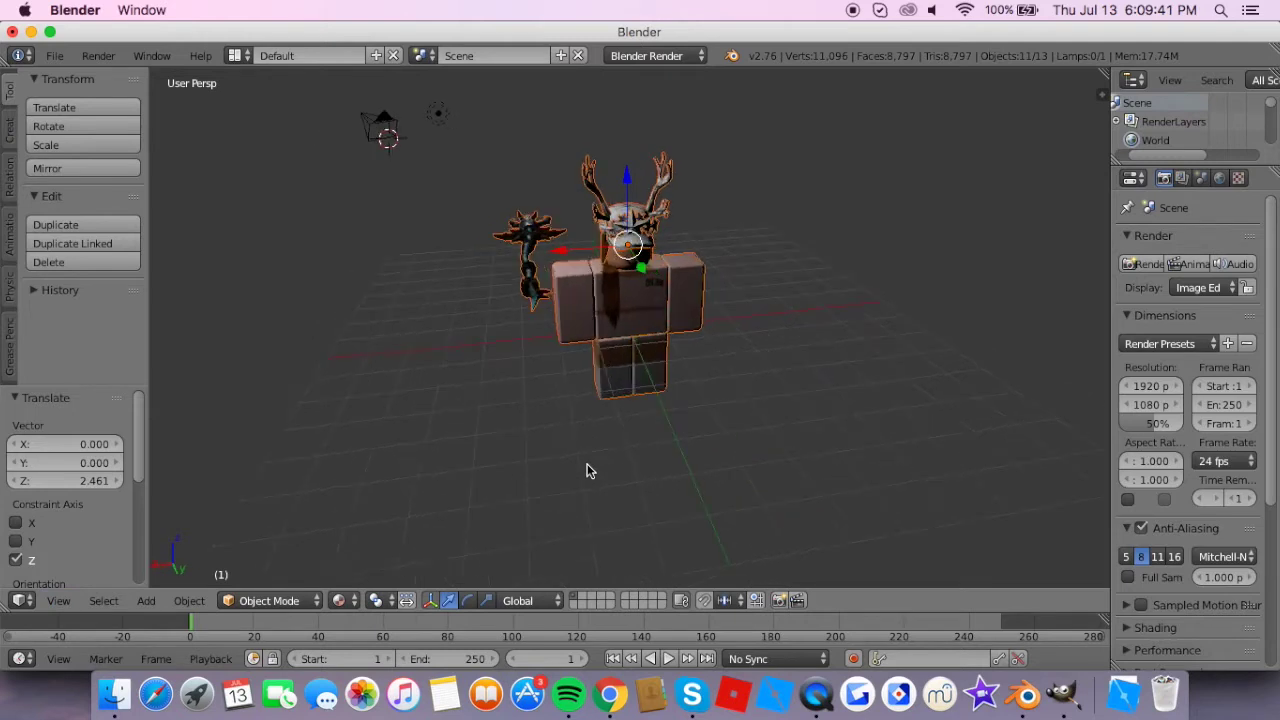
scroll(588, 471, up, 3)
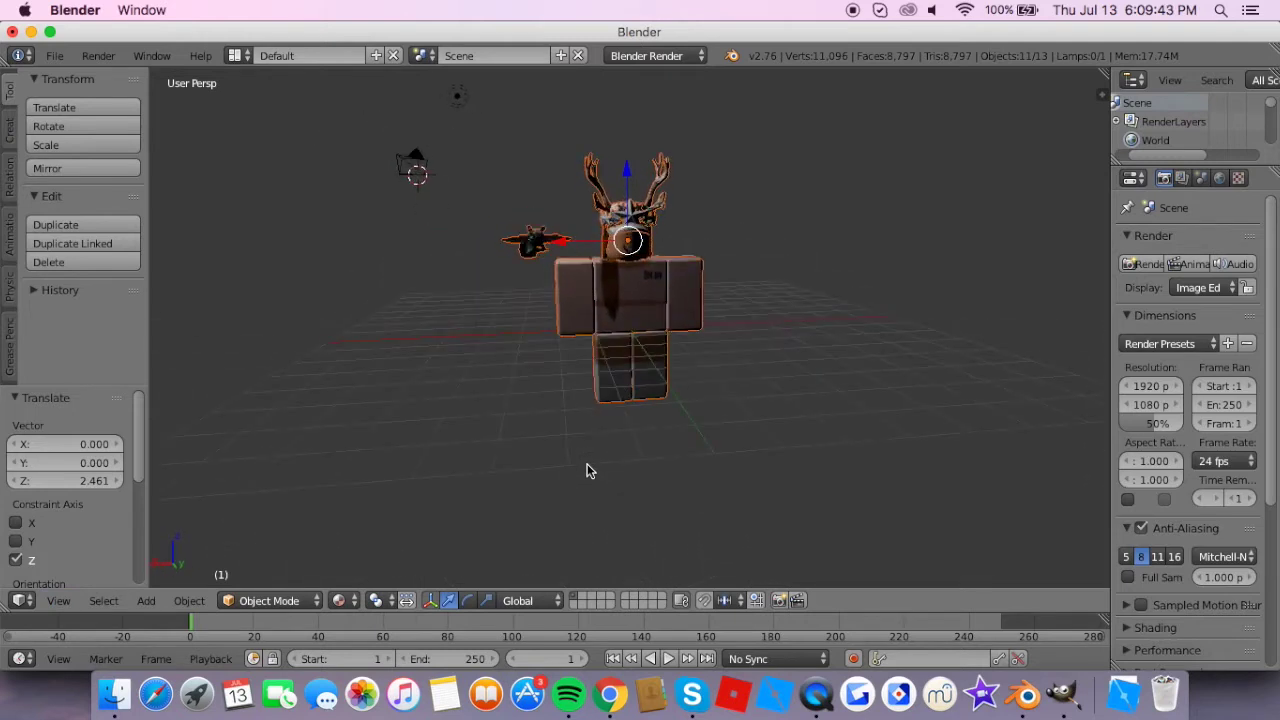
scroll(760, 299, right, 2)
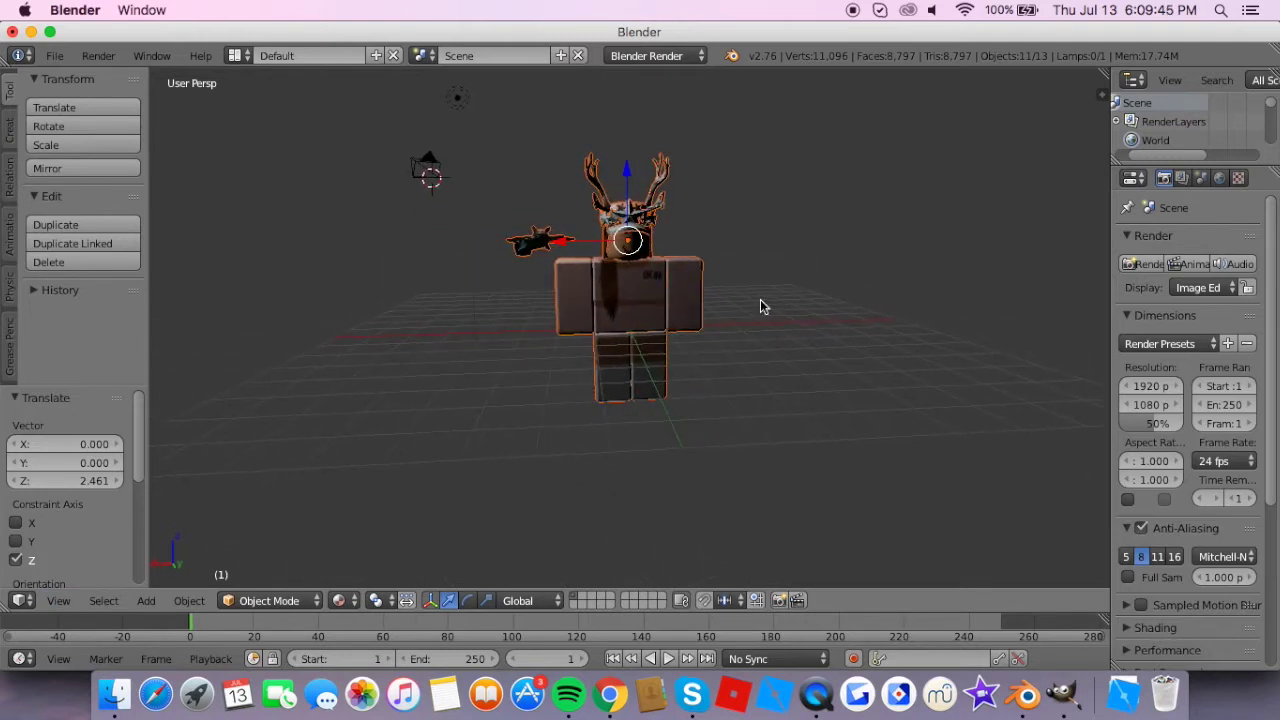
click(62, 603)
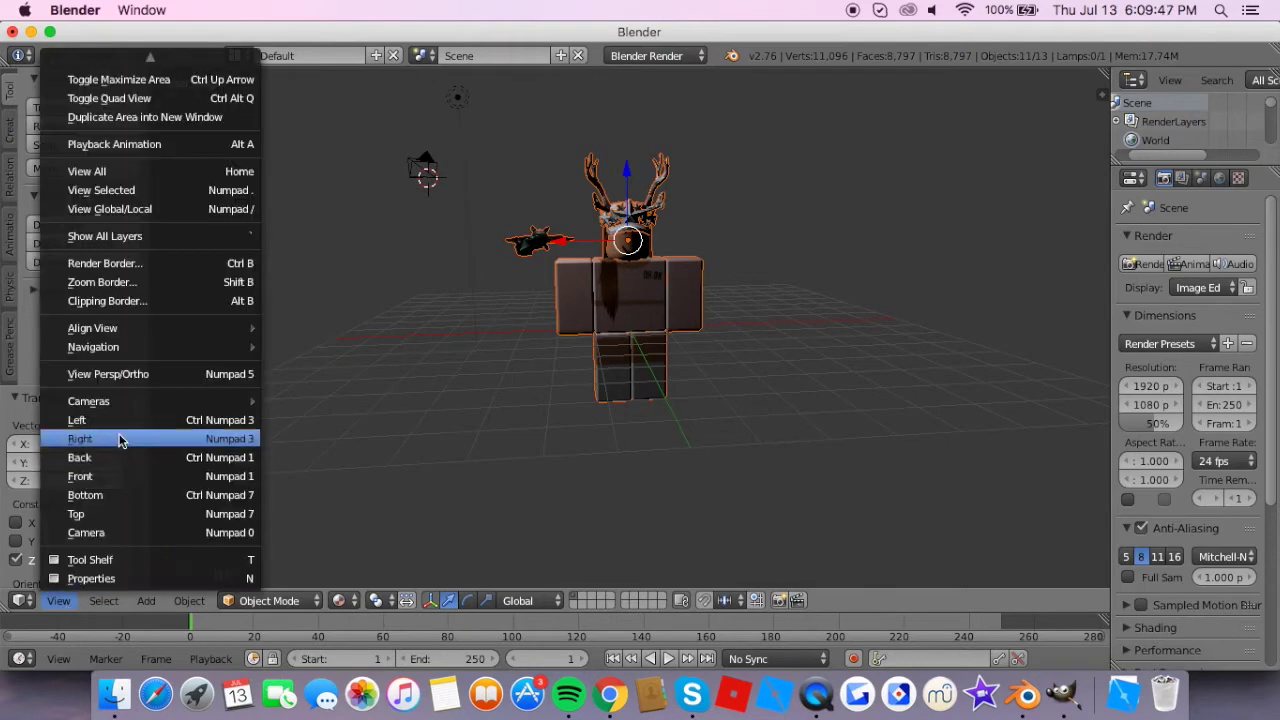
mouse_move(147, 405)
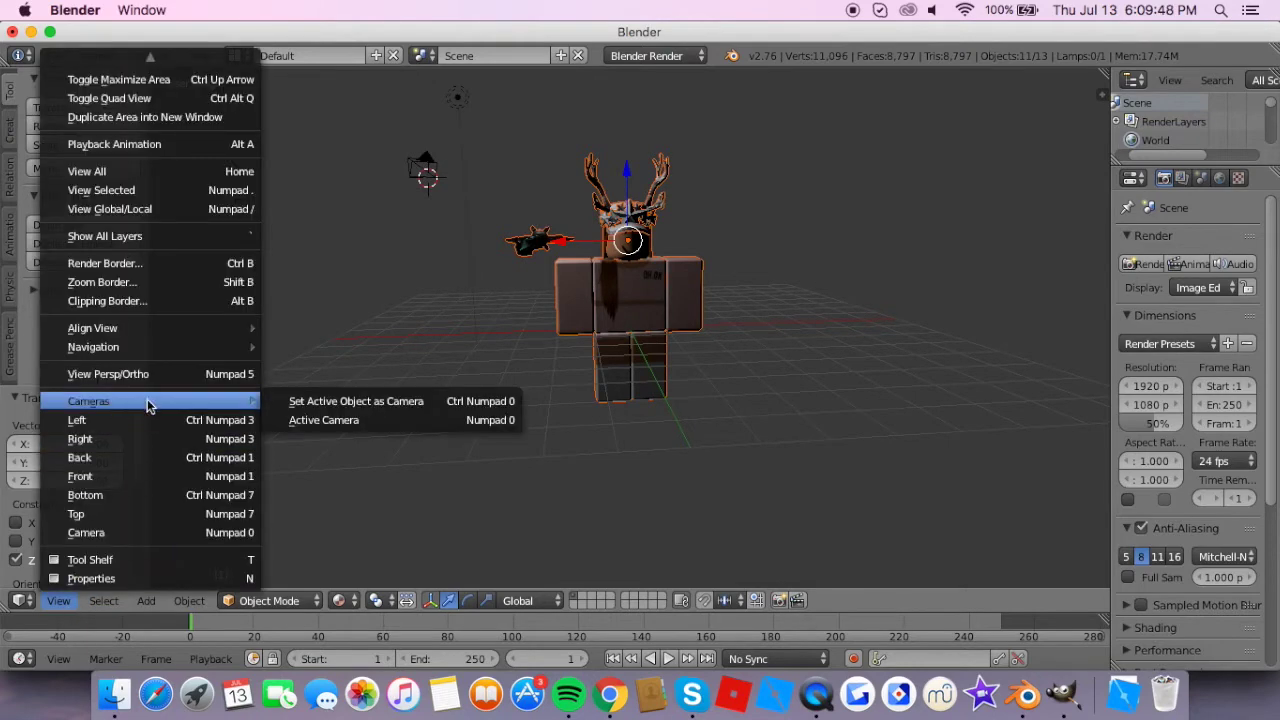
click(316, 420)
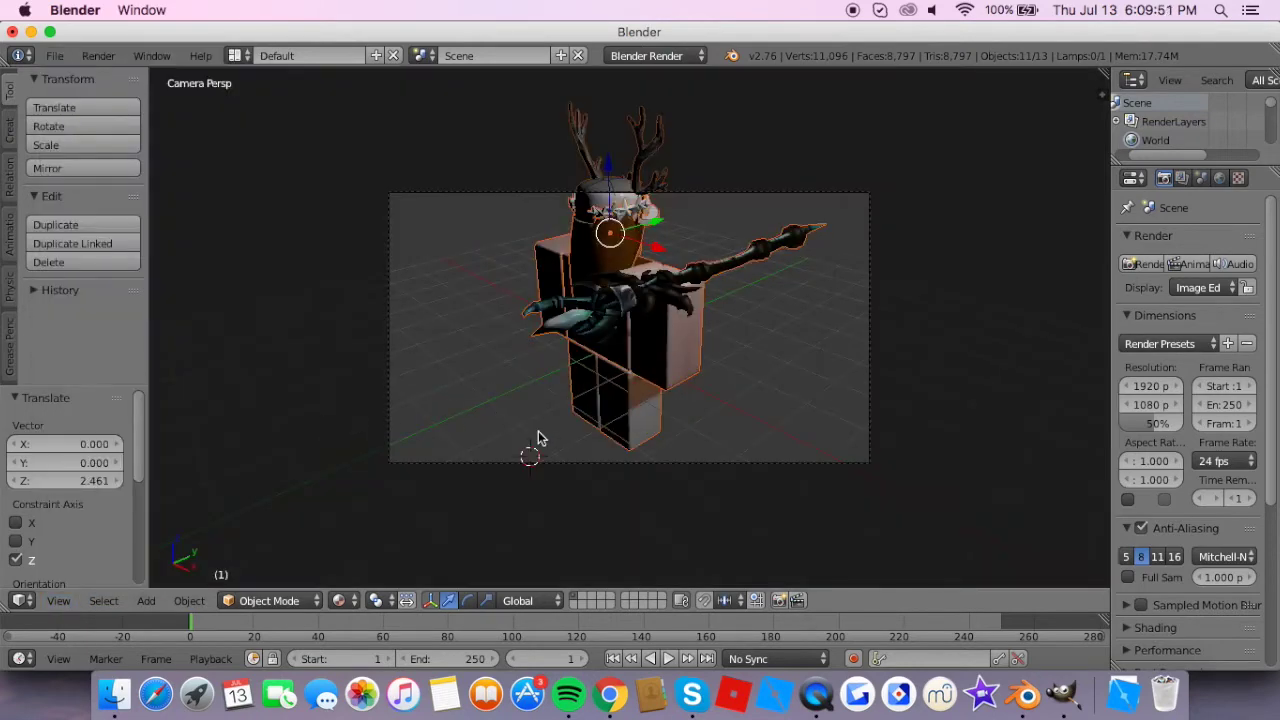
key(shift+f)
key(w)
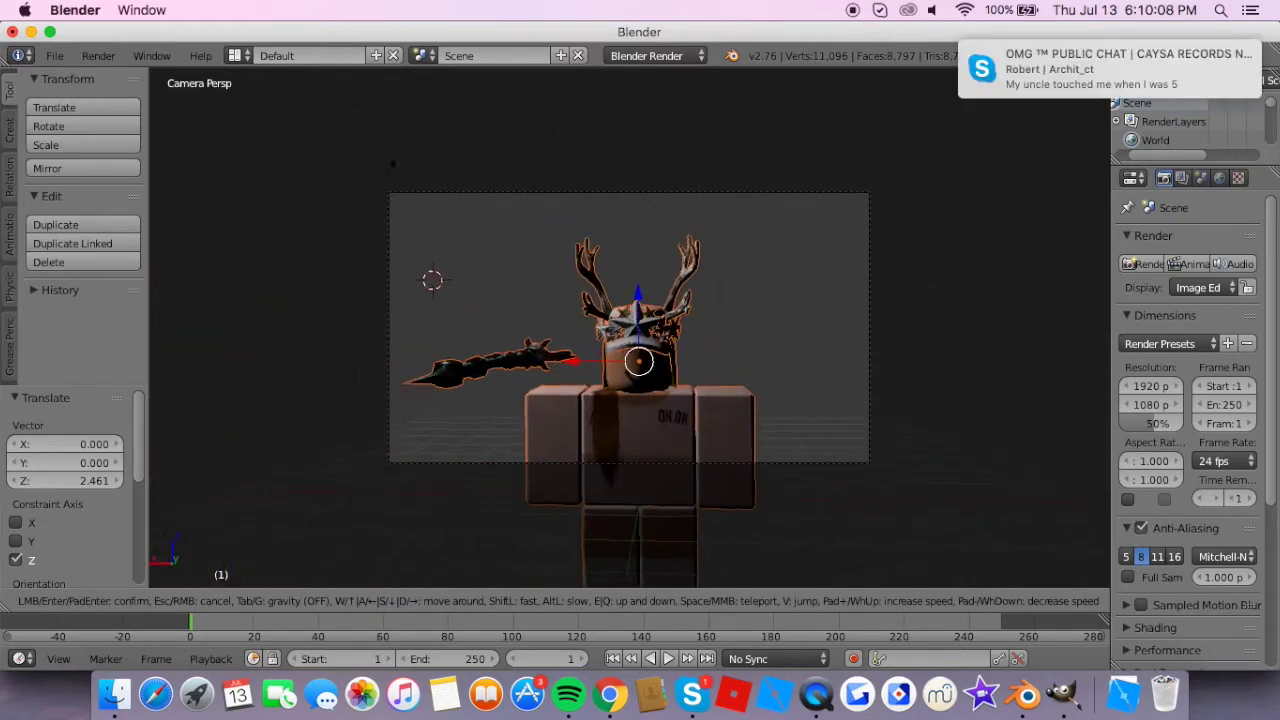
key(s)
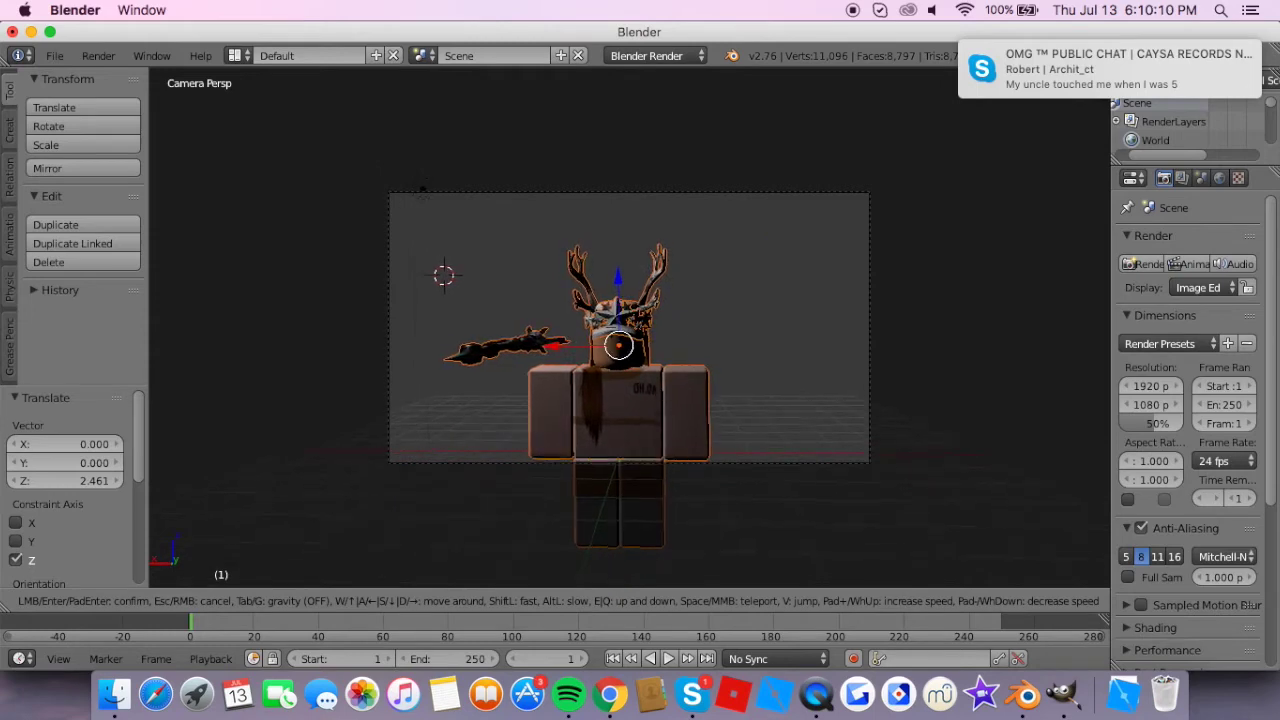
click(631, 334)
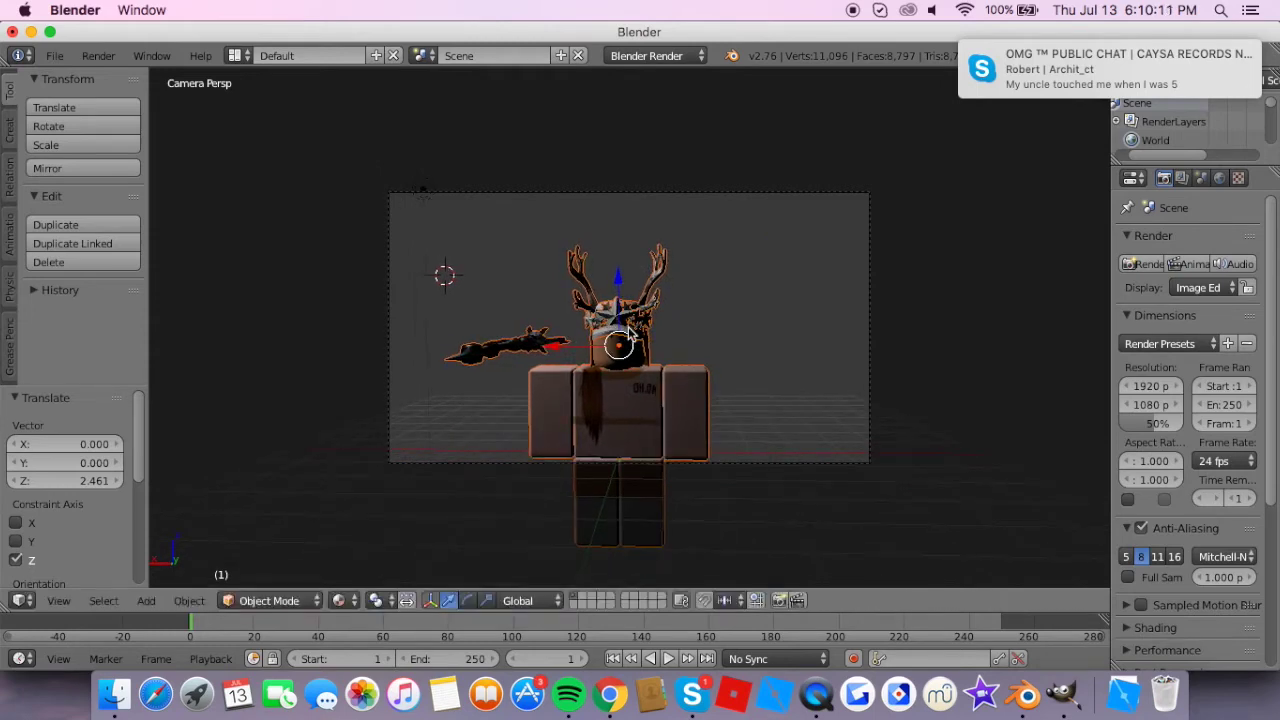
click(70, 603)
mouse_move(152, 408)
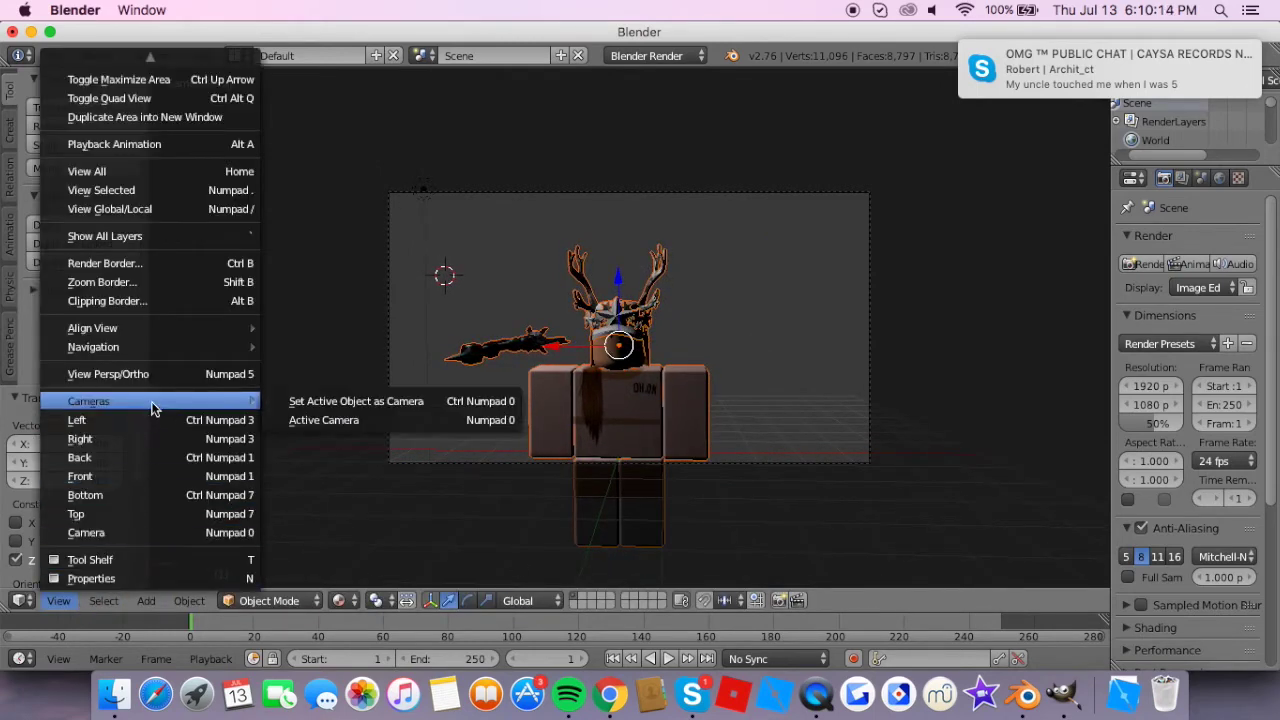
click(306, 420)
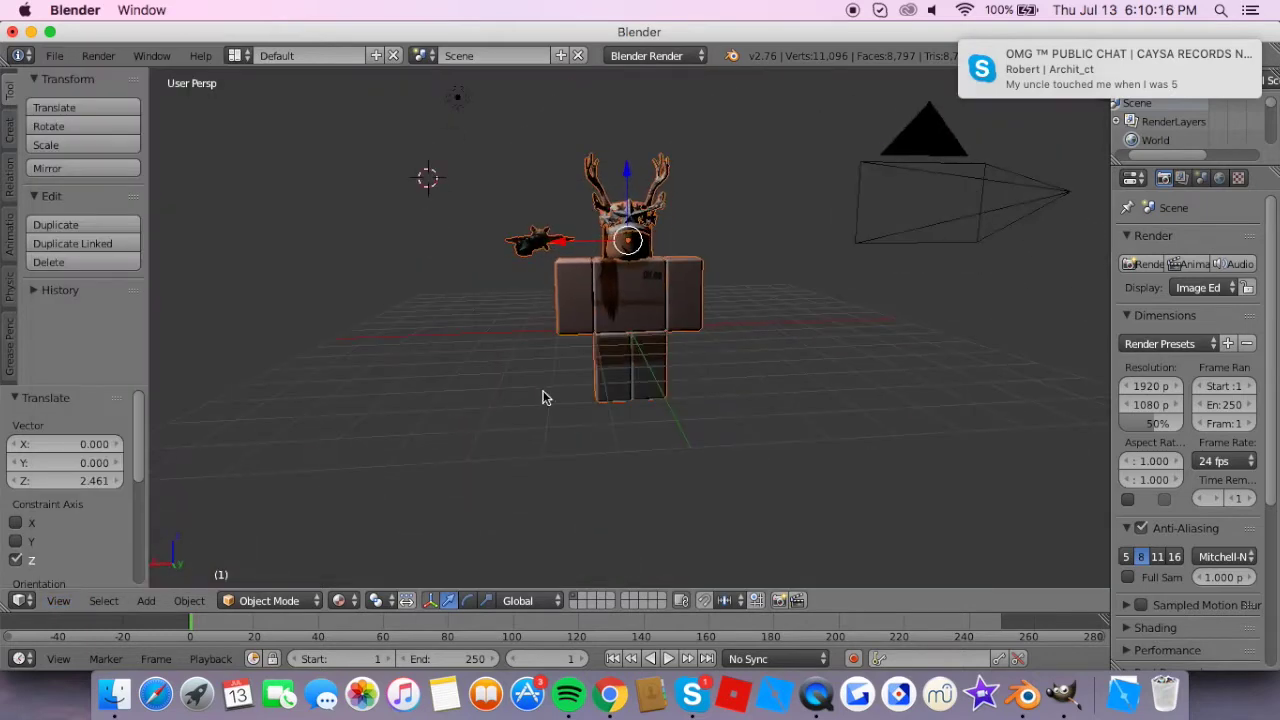
- Select the lamp and move it about -4.177 along X and 2.182 along Y, in front of the character
scroll(618, 362, up, 1)
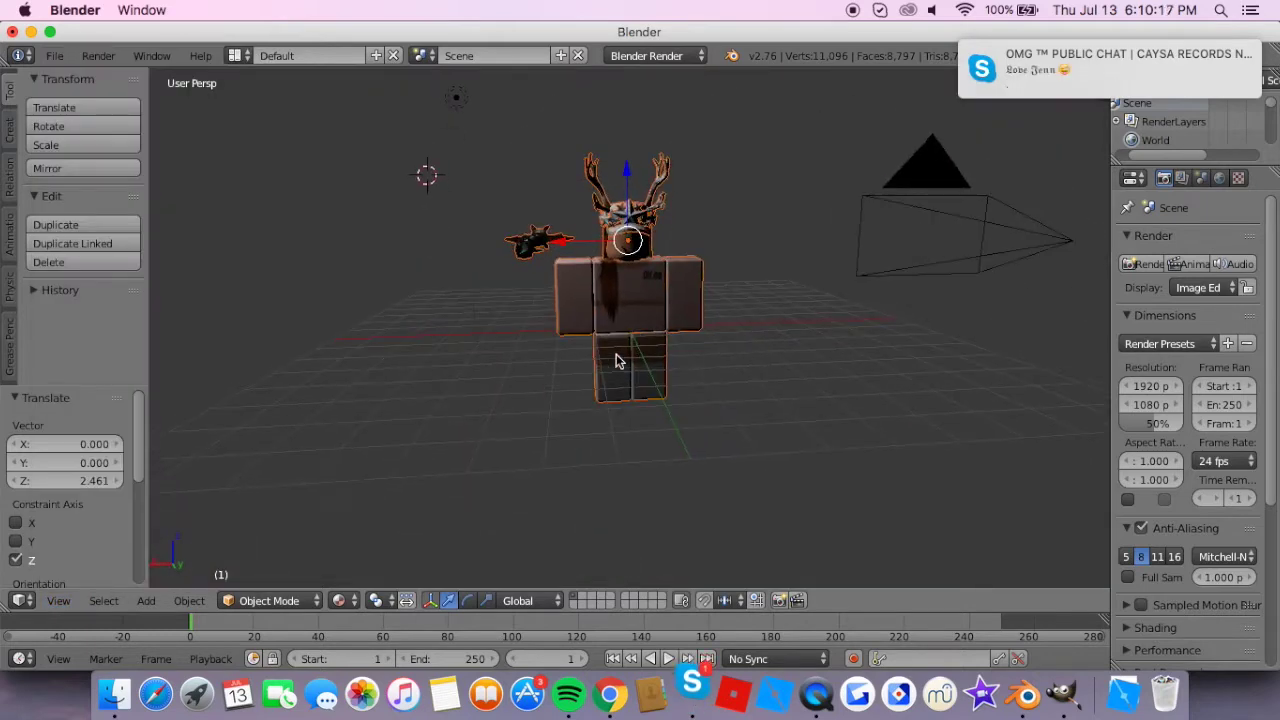
right_click(455, 99)
drag(456, 75, 591, 258)
scroll(591, 258, left, 3)
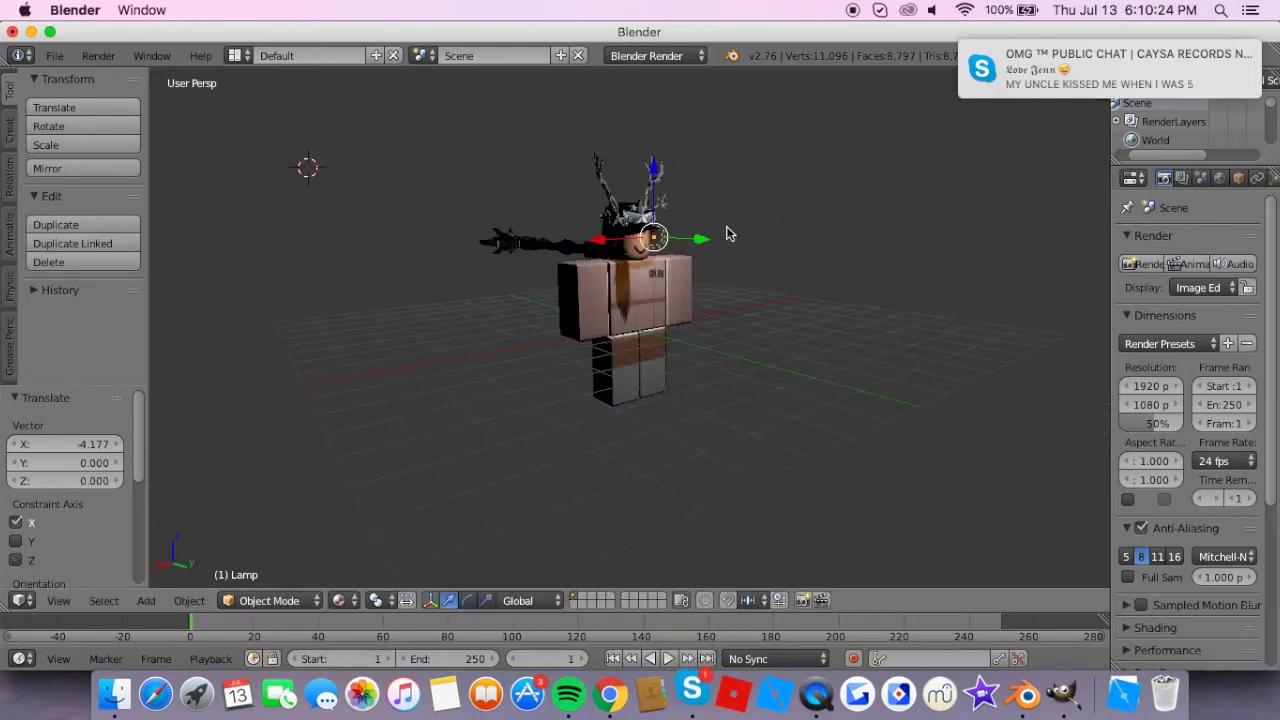
drag(700, 240, 767, 309)
click(767, 309)
scroll(768, 311, left, 5)
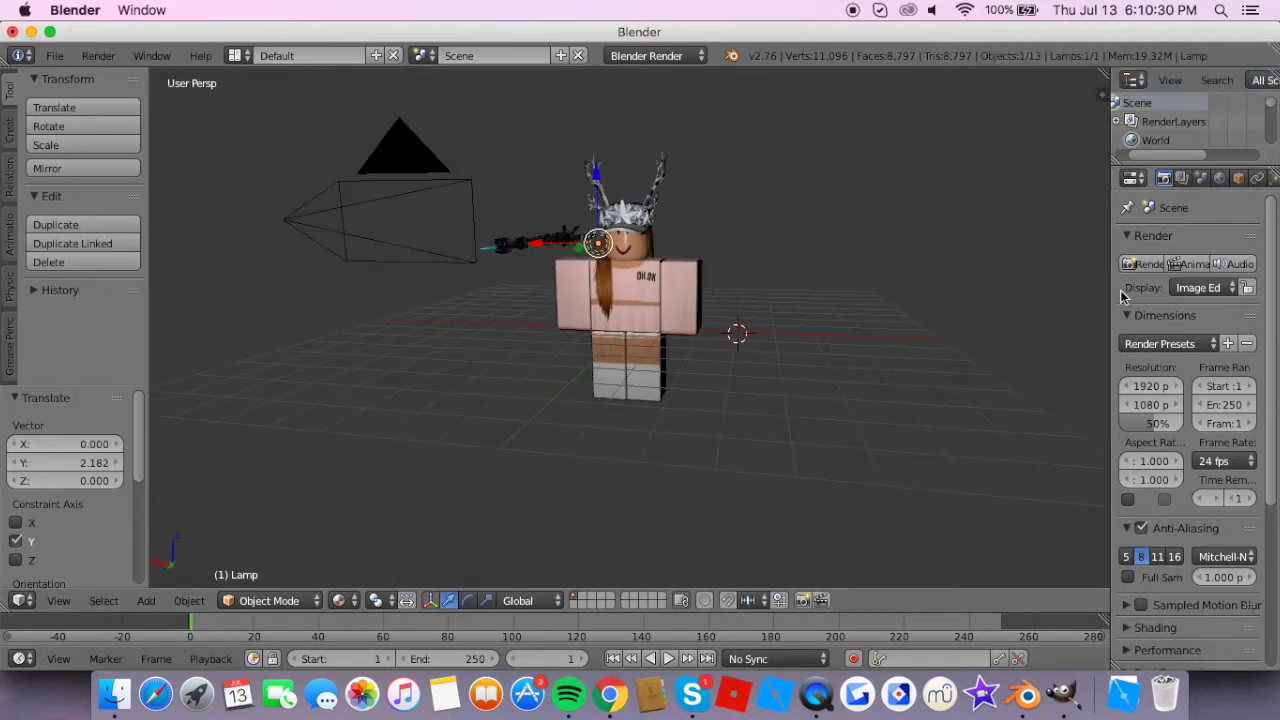
- Widen the properties editor and look through the character's material settings
drag(1111, 290, 948, 324)
scroll(1041, 505, down, 8)
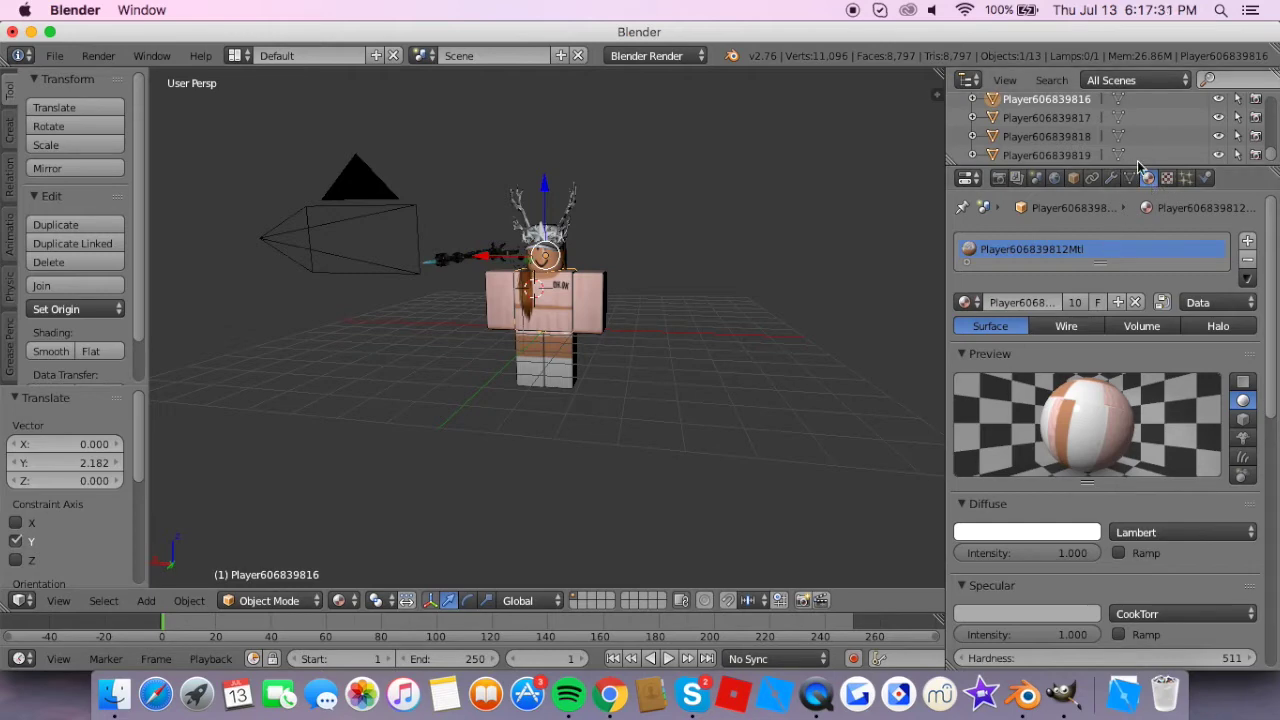
scroll(1103, 454, down, 5)
scroll(1103, 454, up, 4)
scroll(1103, 454, down, 12)
scroll(1103, 454, up, 13)
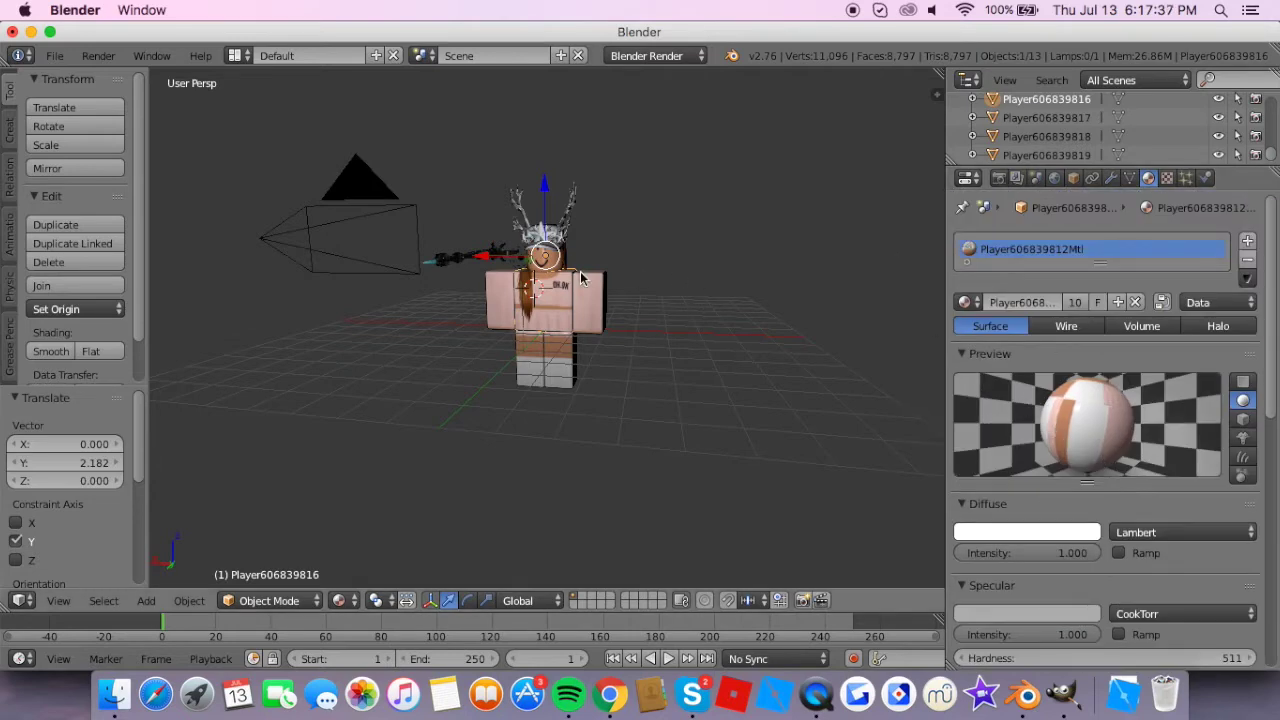
scroll(1053, 494, down, 12)
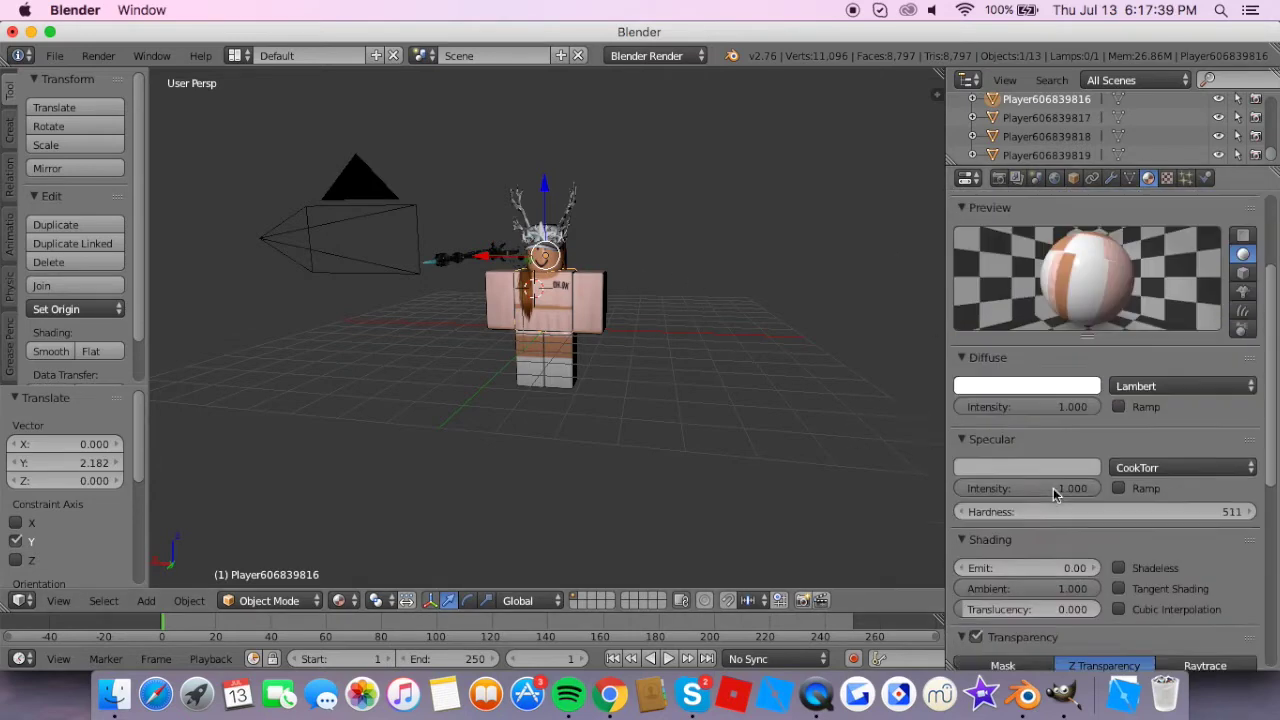
- Collapse the Transparency, Shading, Specular, Diffuse and Preview sections of the character's material
click(970, 419)
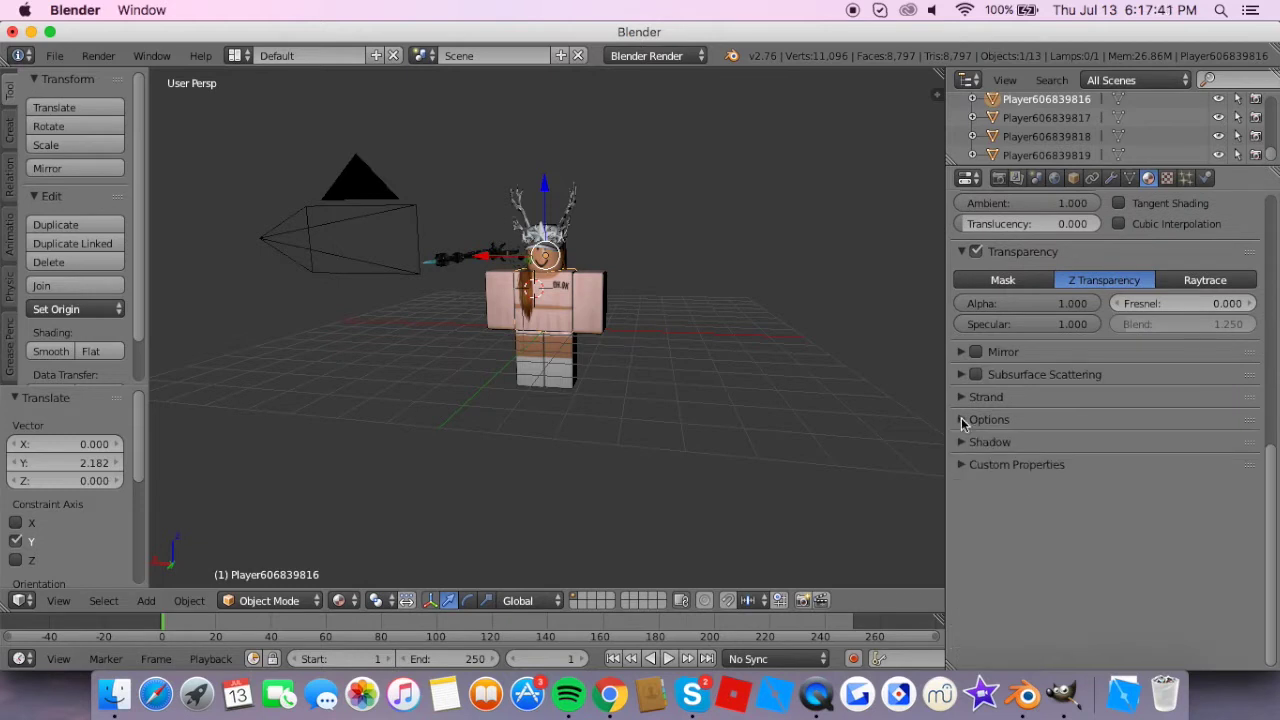
click(962, 497)
click(962, 399)
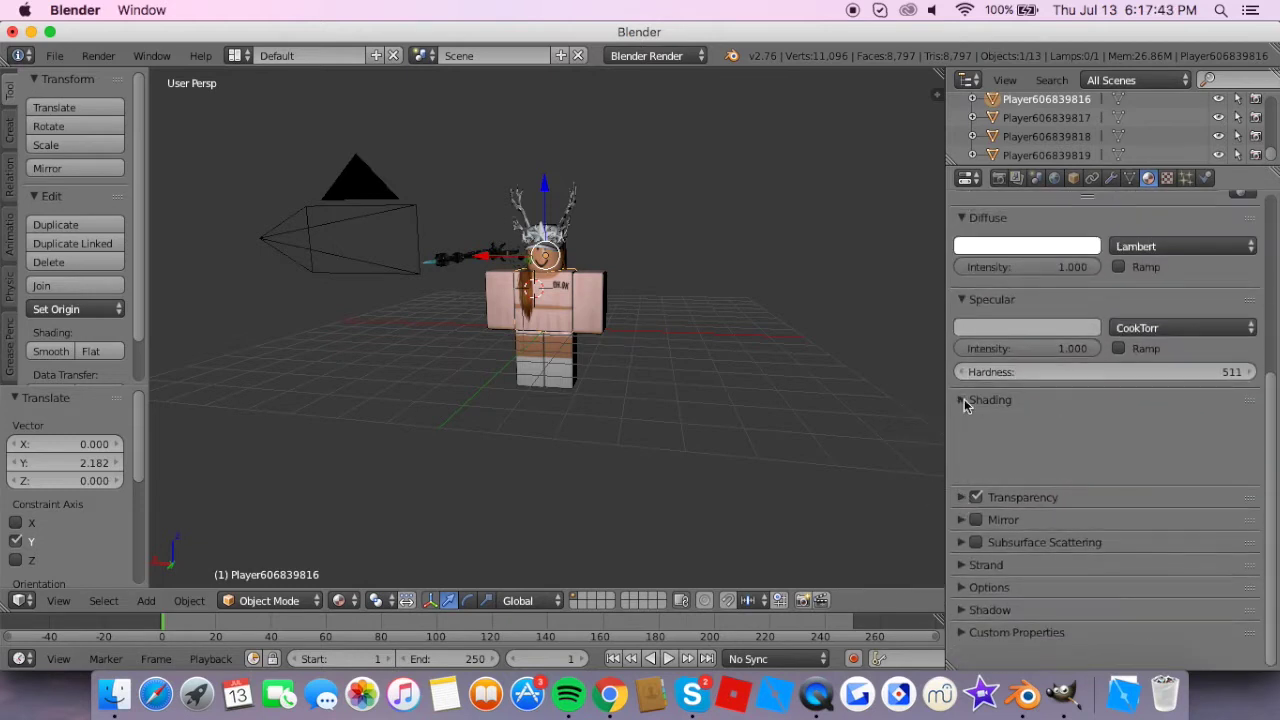
click(962, 299)
scroll(962, 302, up, 7)
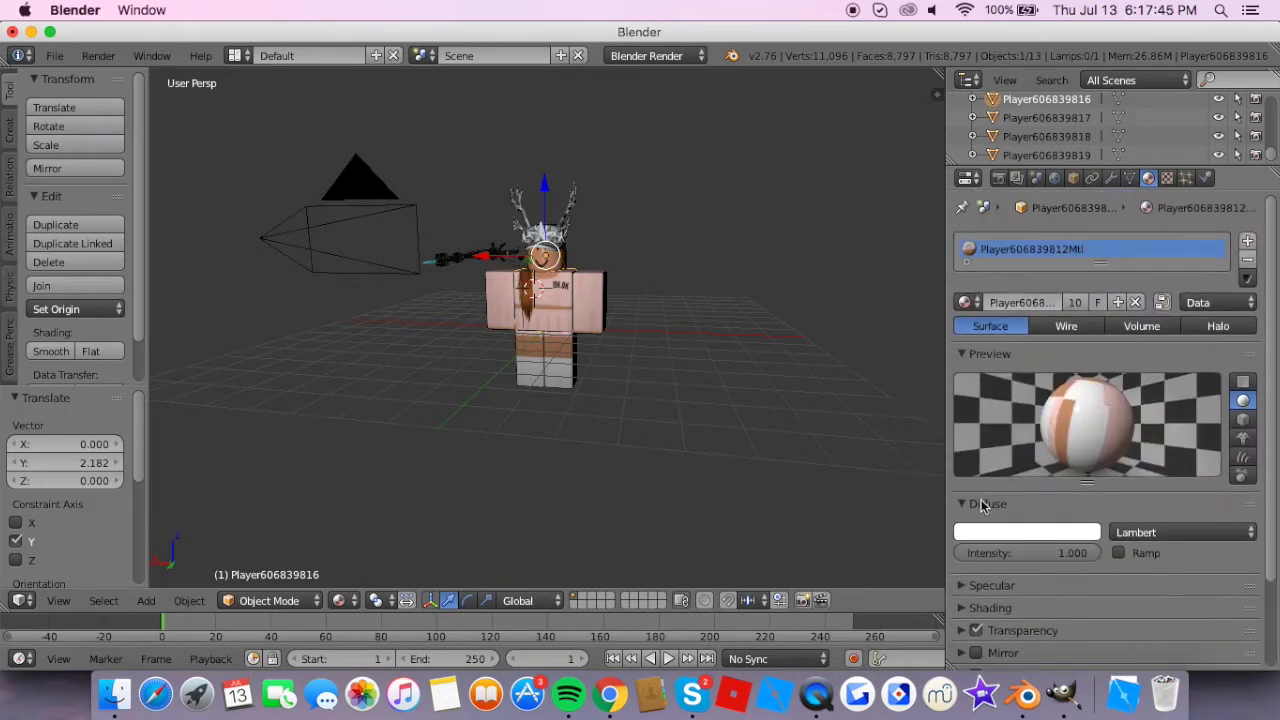
click(982, 504)
click(962, 353)
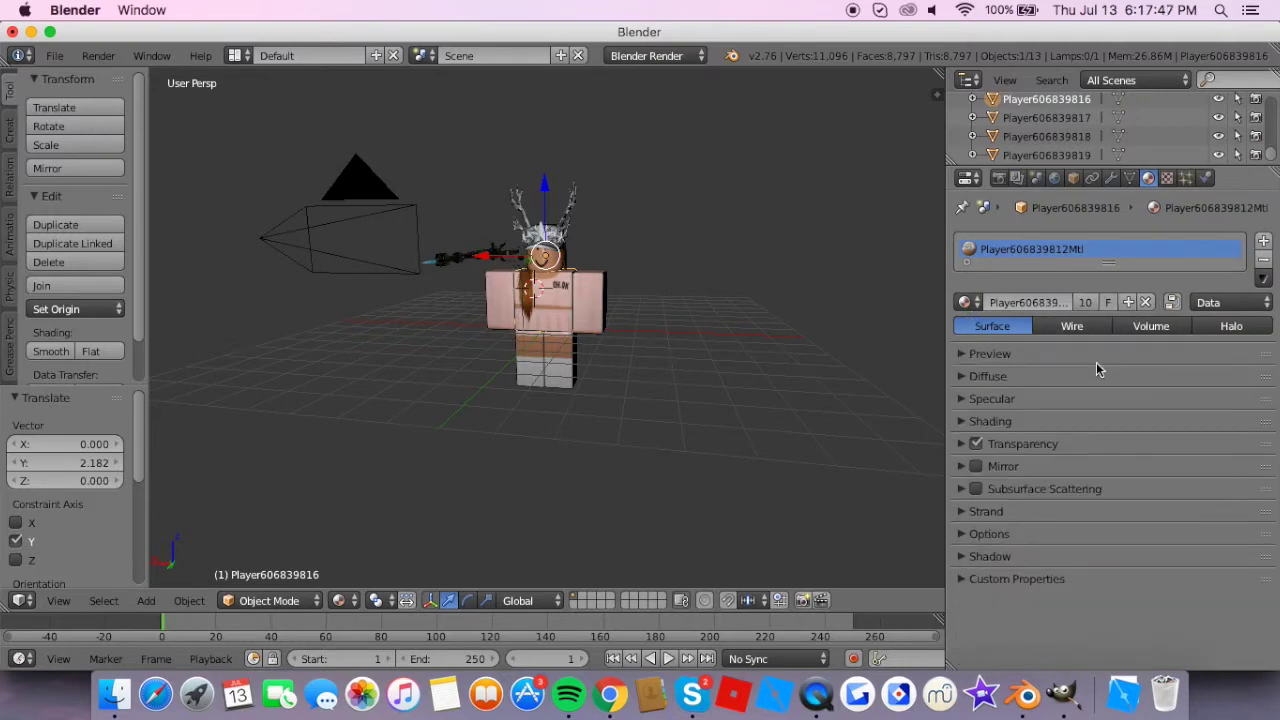
- Change the material's diffuse shader to Toon and set its size to 2.5
click(965, 377)
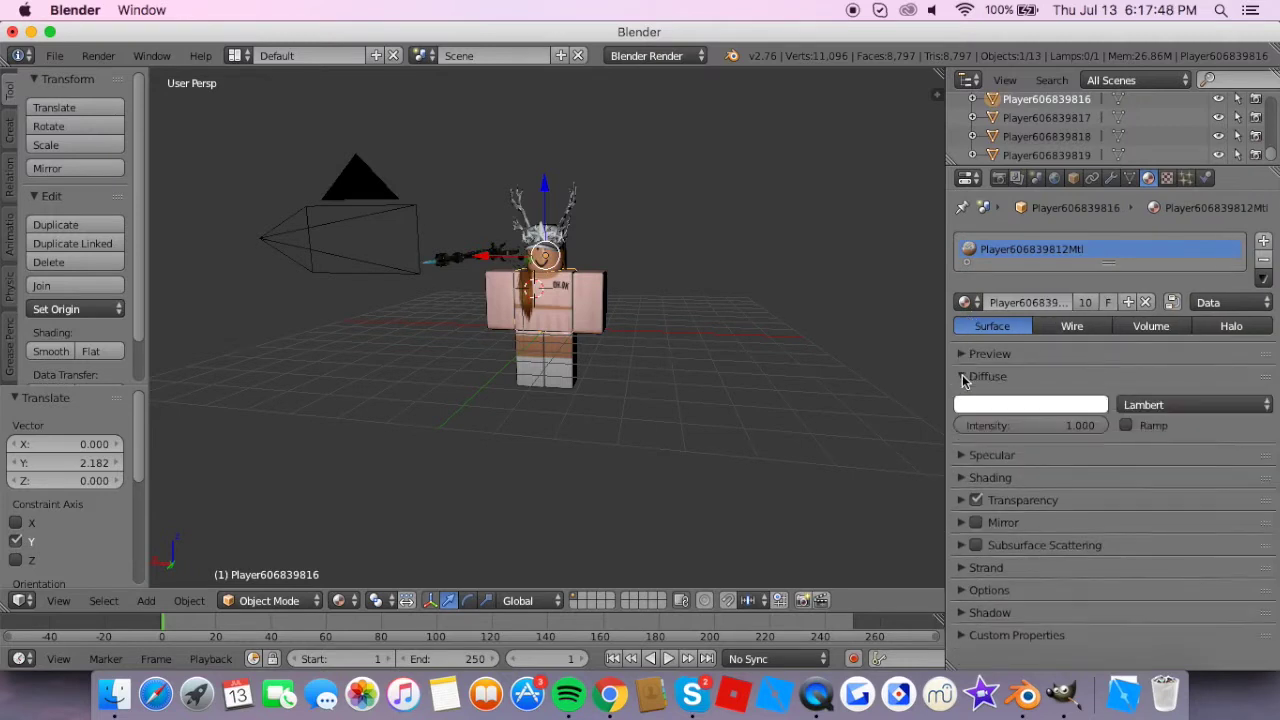
click(1143, 405)
click(1150, 343)
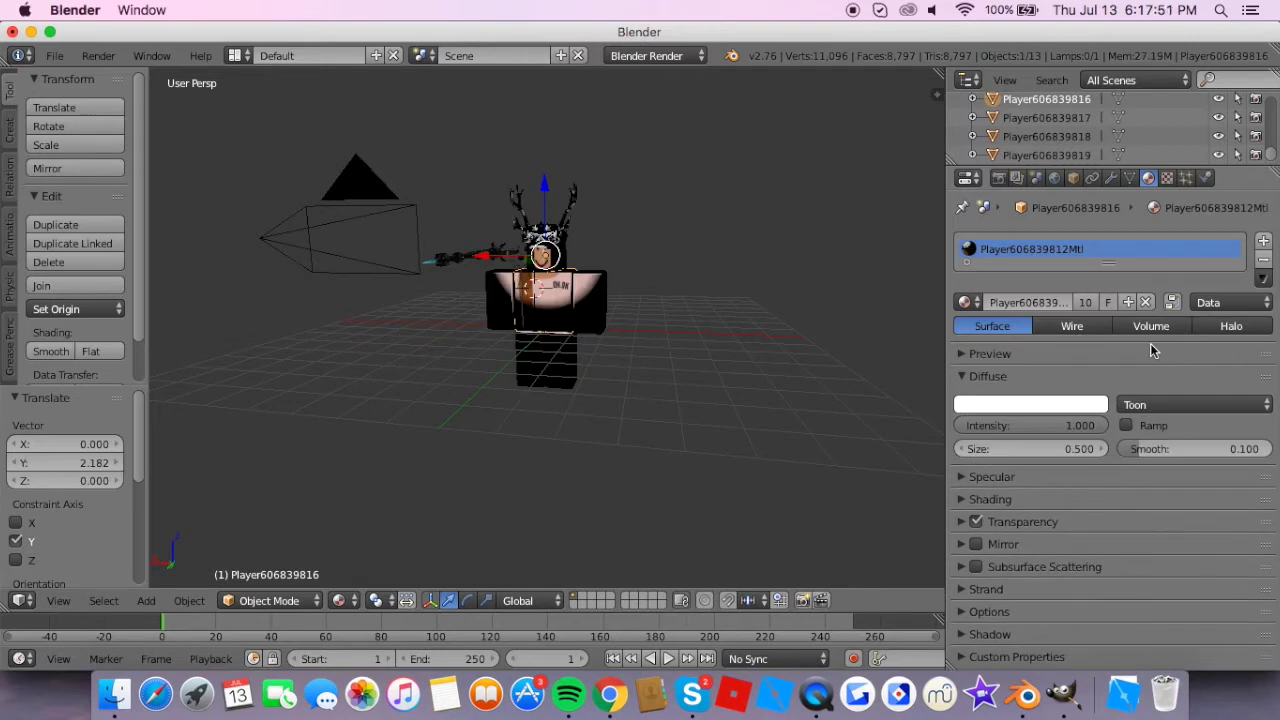
click(1077, 448)
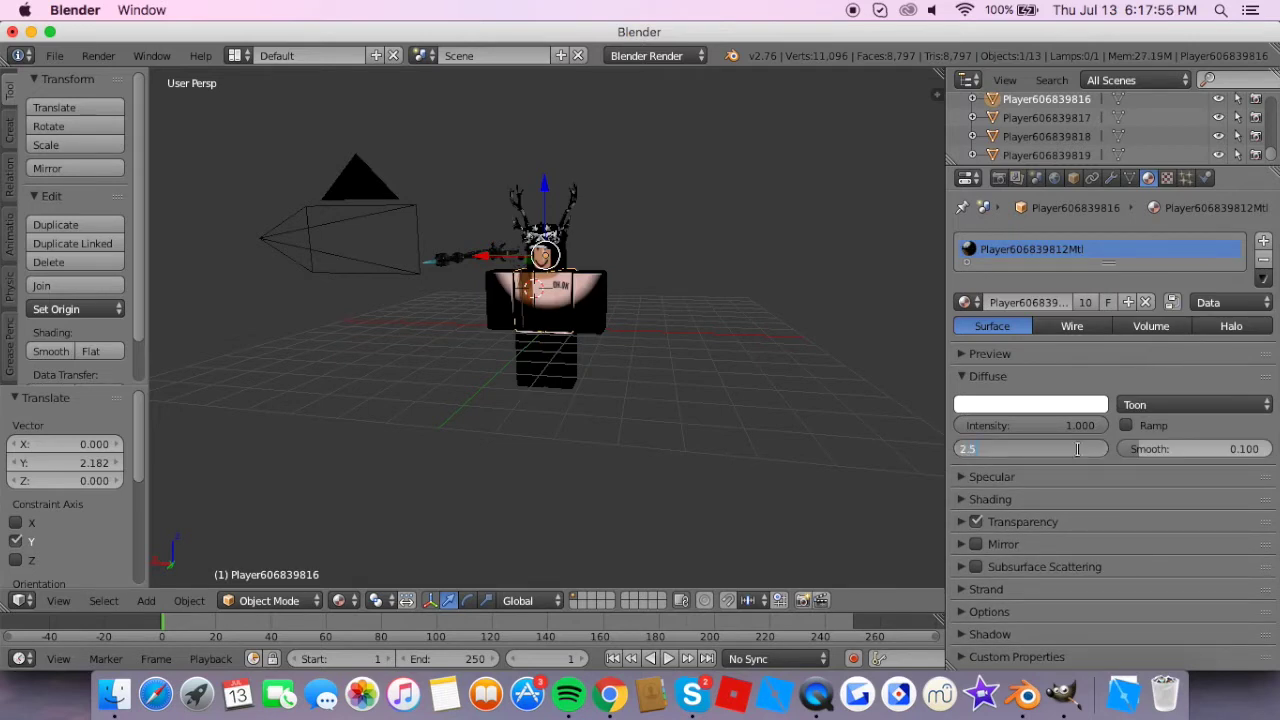
text(2.5)
key(Return)
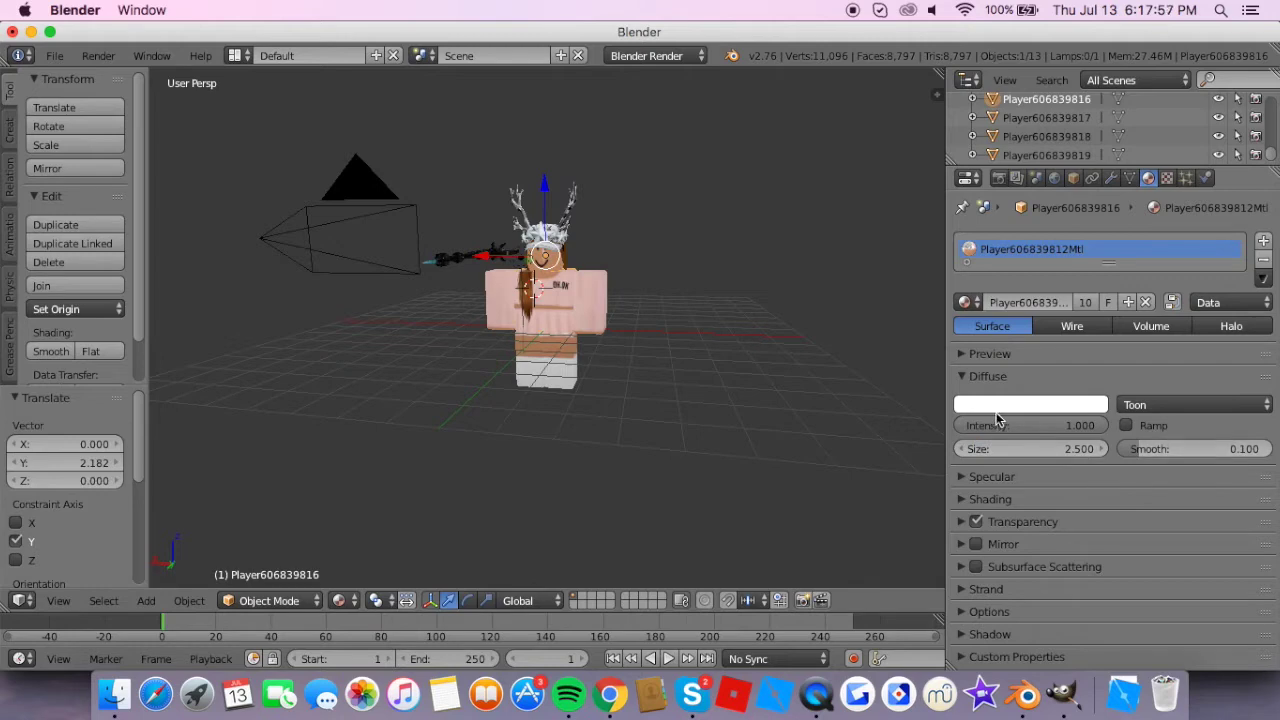
- Lower the Toon diffuse intensity to 0.5
click(1073, 427)
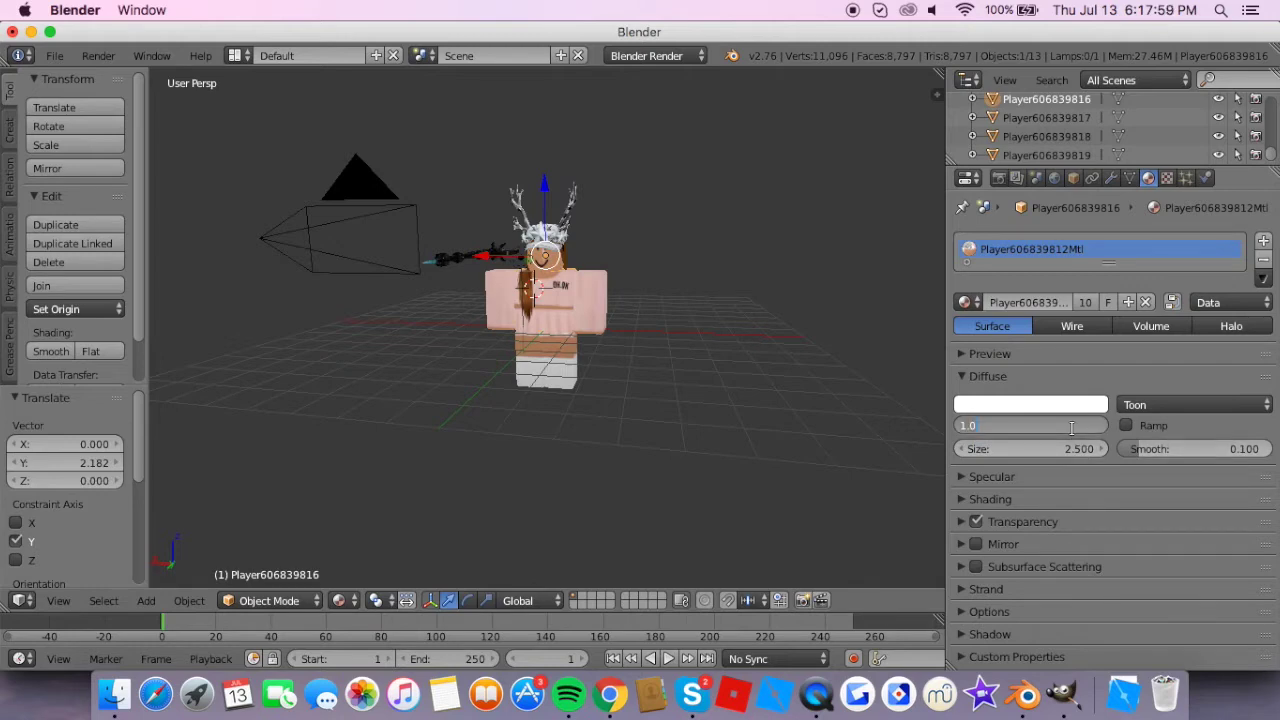
text(/5)
key(Return)
click(1057, 425)
text(0.5)
key(Return)
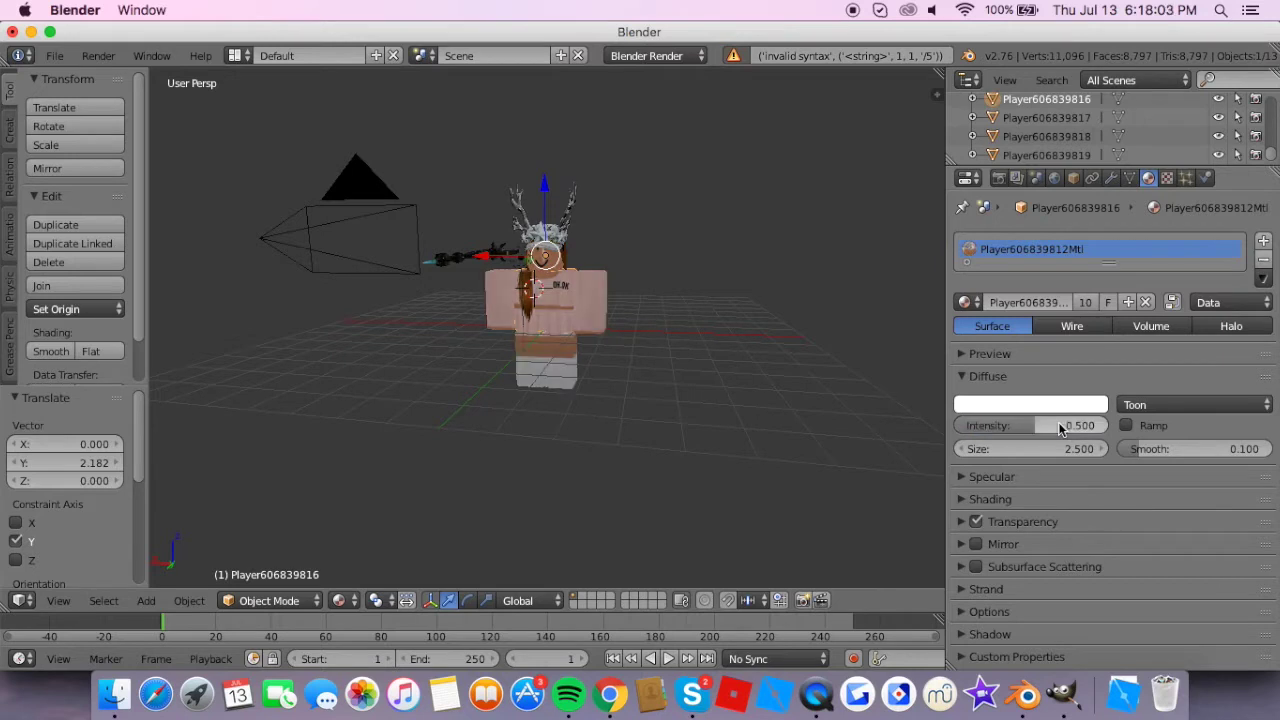
- Set the Toon diffuse intensity to 0.8 and its smooth value to 0
click(1060, 427)
key(Return)
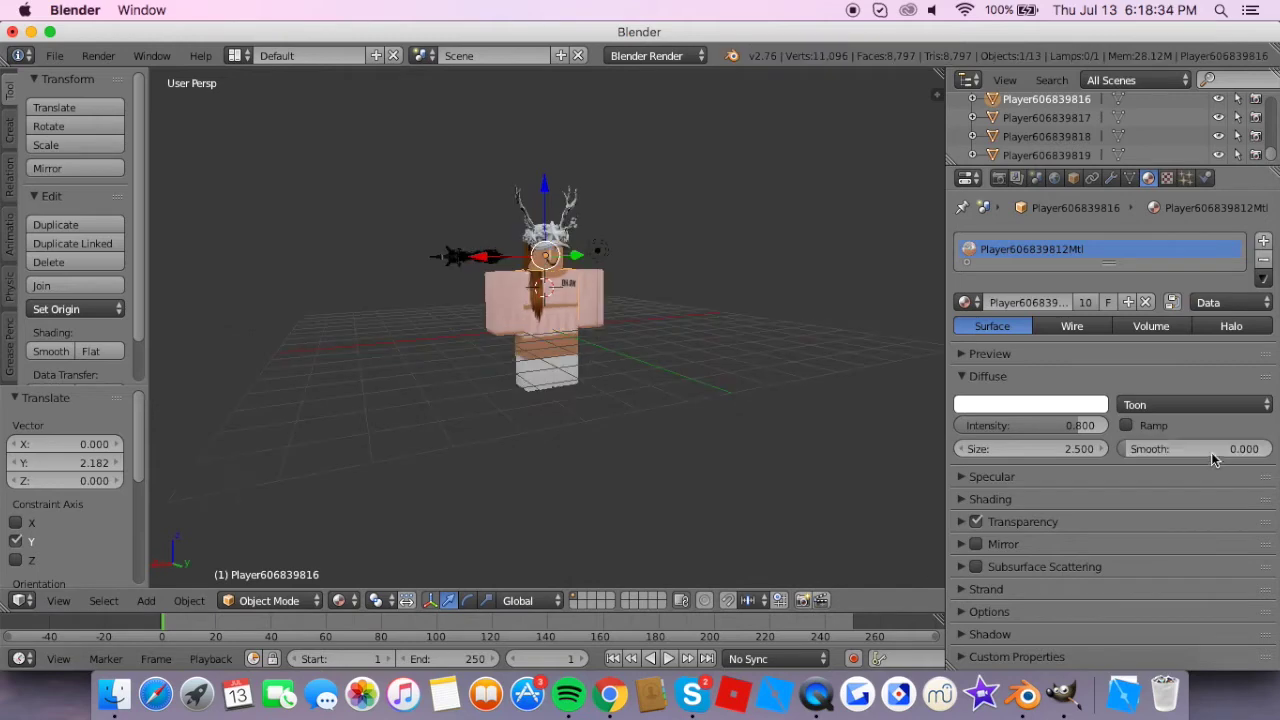
click(1211, 450)
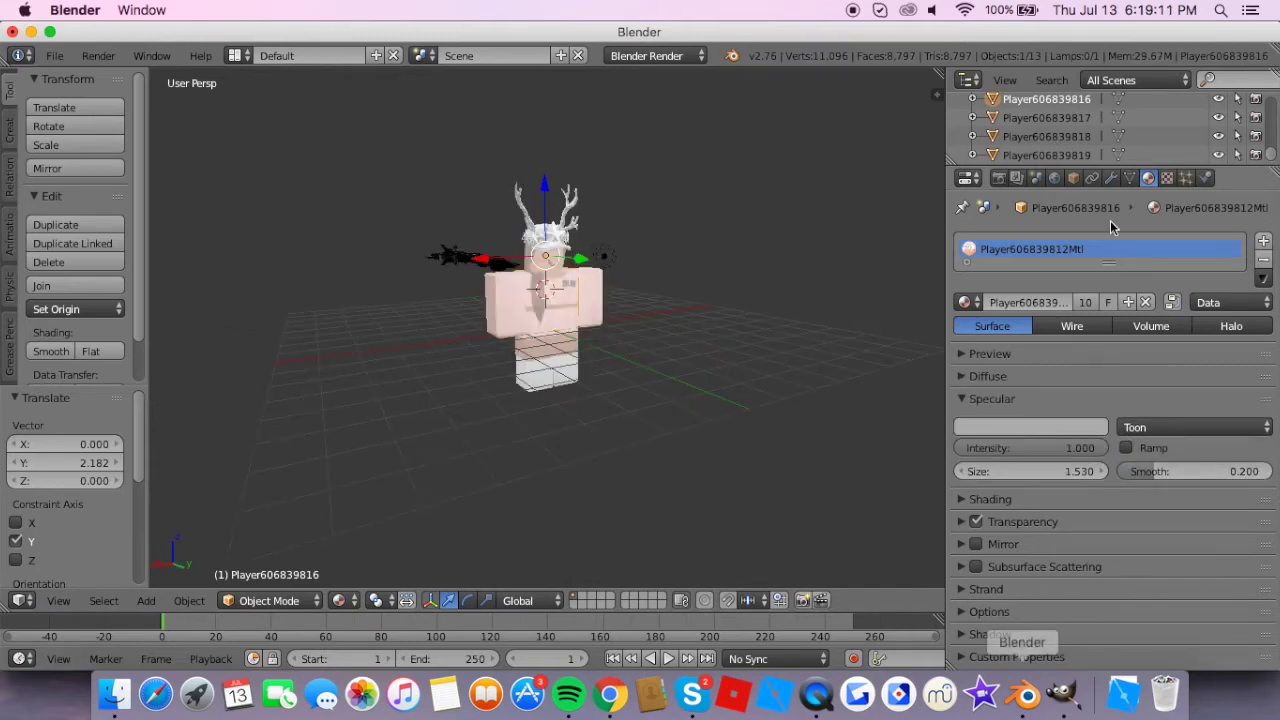
- Set the Toon specular size, smooth and intensity values to 0, and check the character's front up close
click(1057, 470)
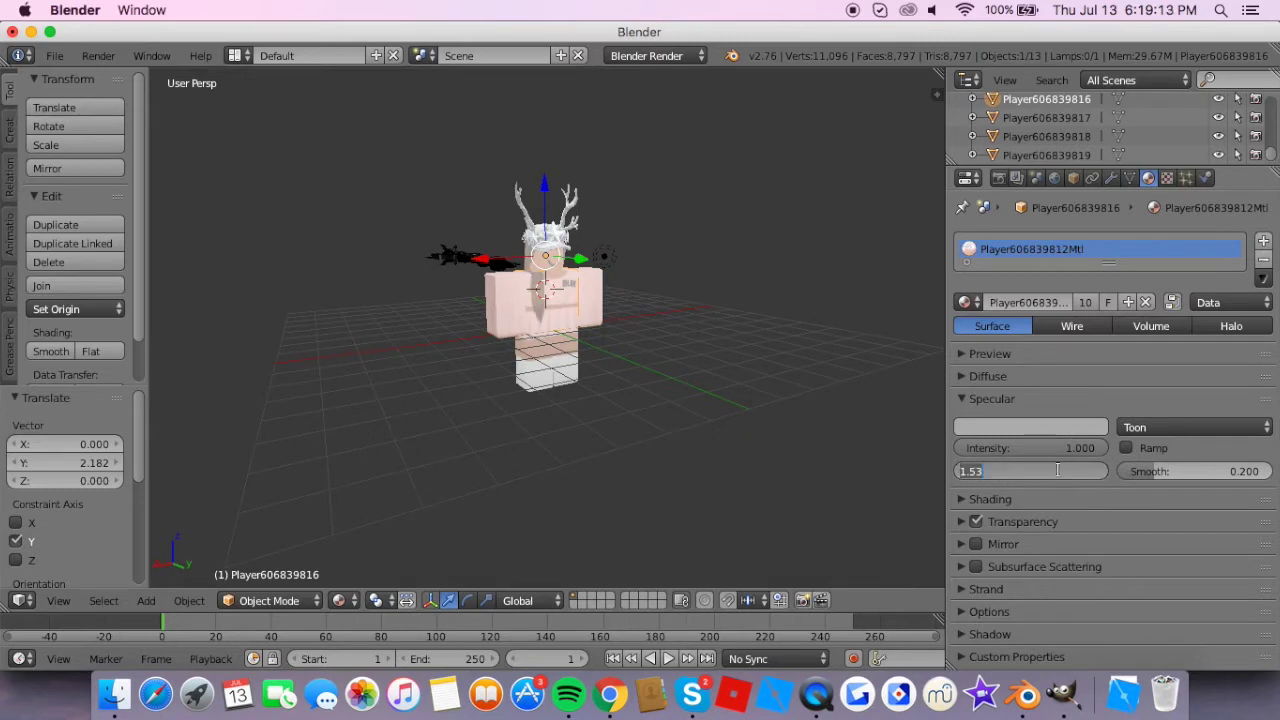
text(0)
key(Return)
click(1190, 472)
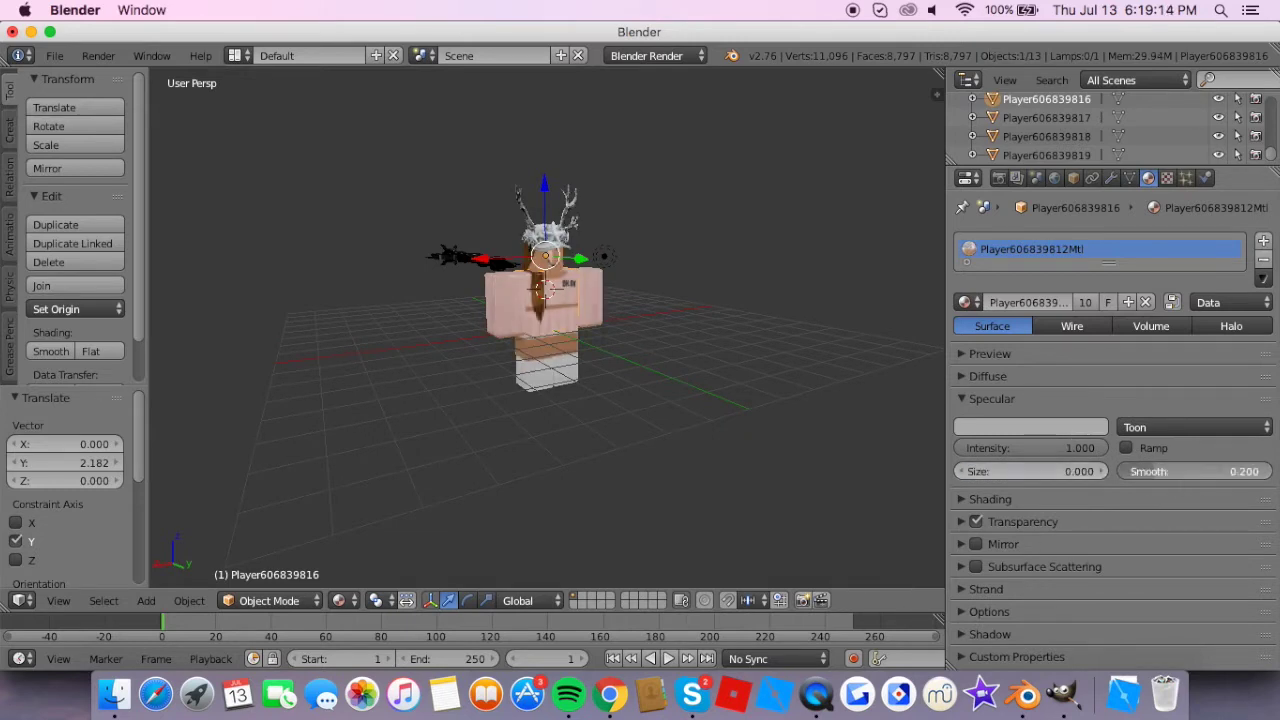
text(0)
key(Return)
click(1080, 449)
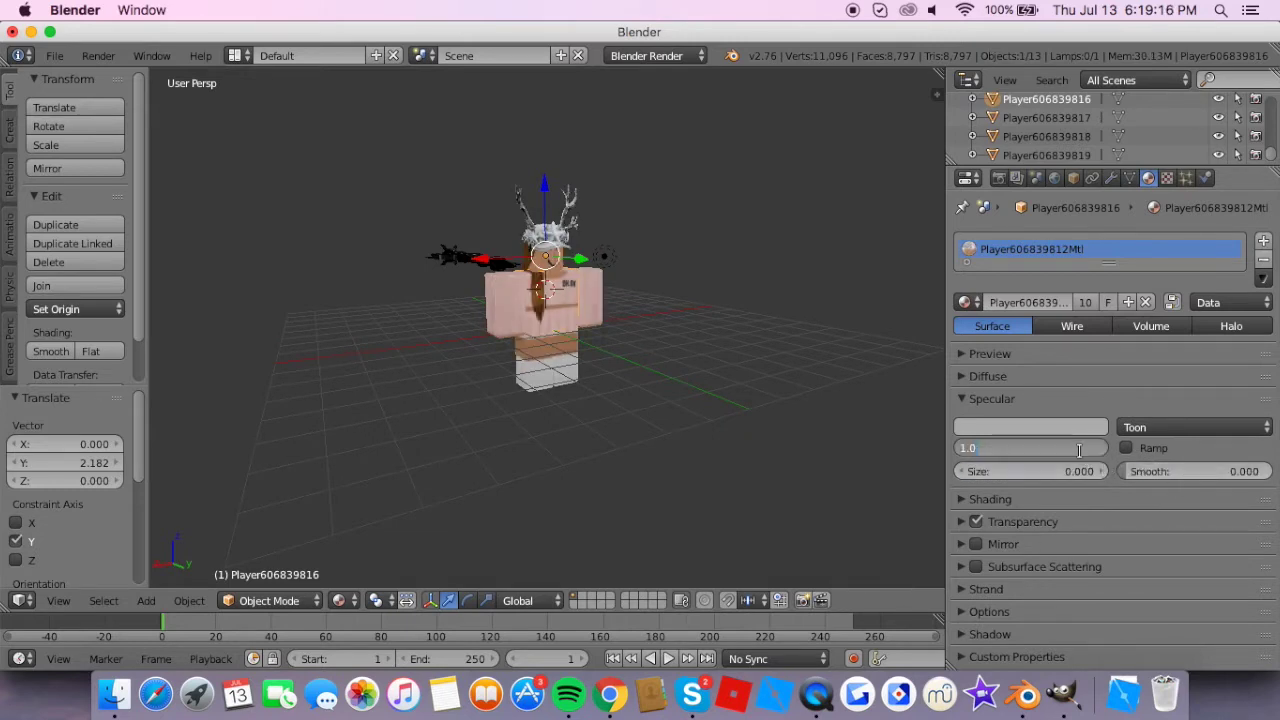
key(Return)
click(736, 484)
scroll(736, 481, right, 5)
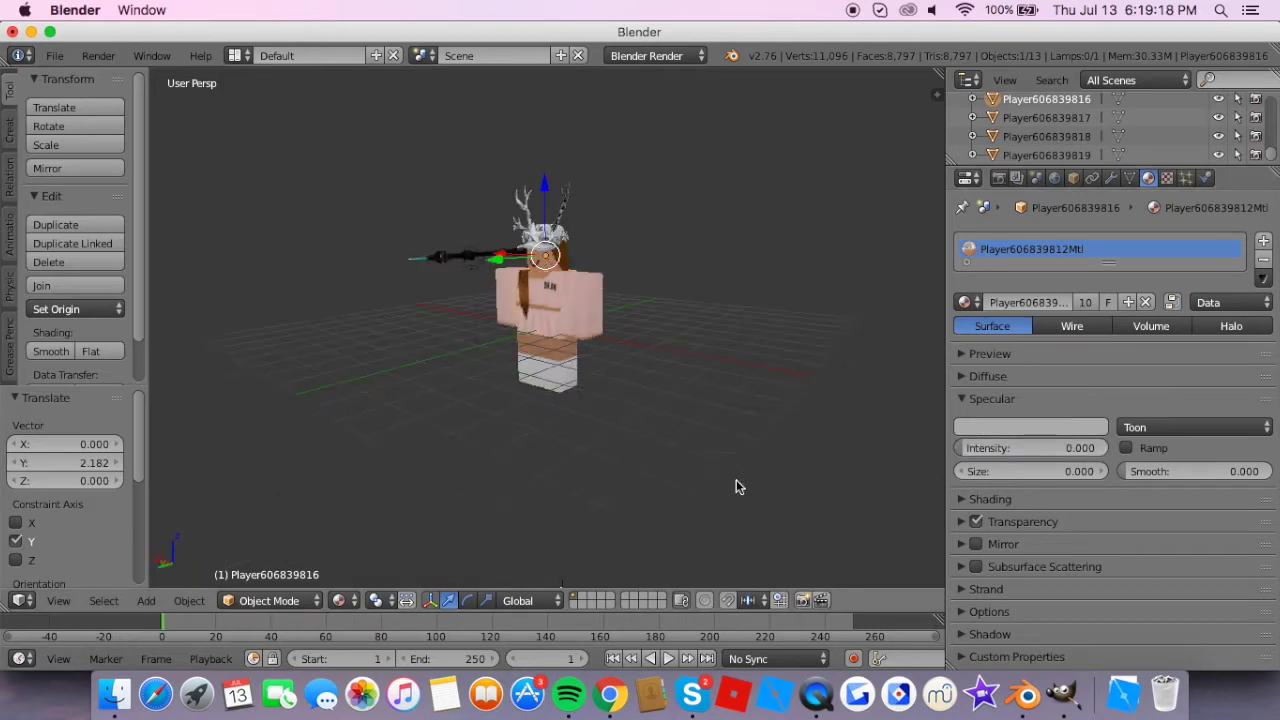
scroll(736, 481, left, 3)
scroll(583, 305, up, 6)
scroll(583, 305, up, 4)
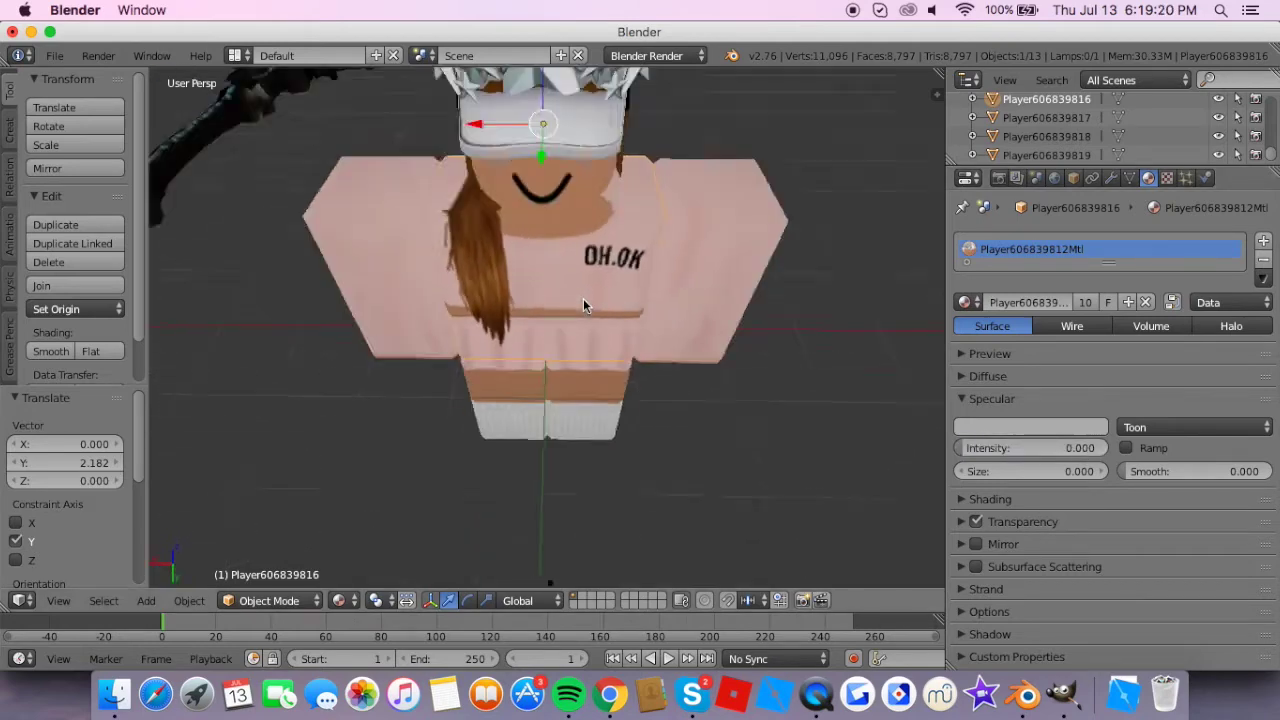
- Raise the lamp about 0.5 along Z, shift it about -0.935 along Y, and lower it about 0.128 along Z
scroll(583, 298, down, 4)
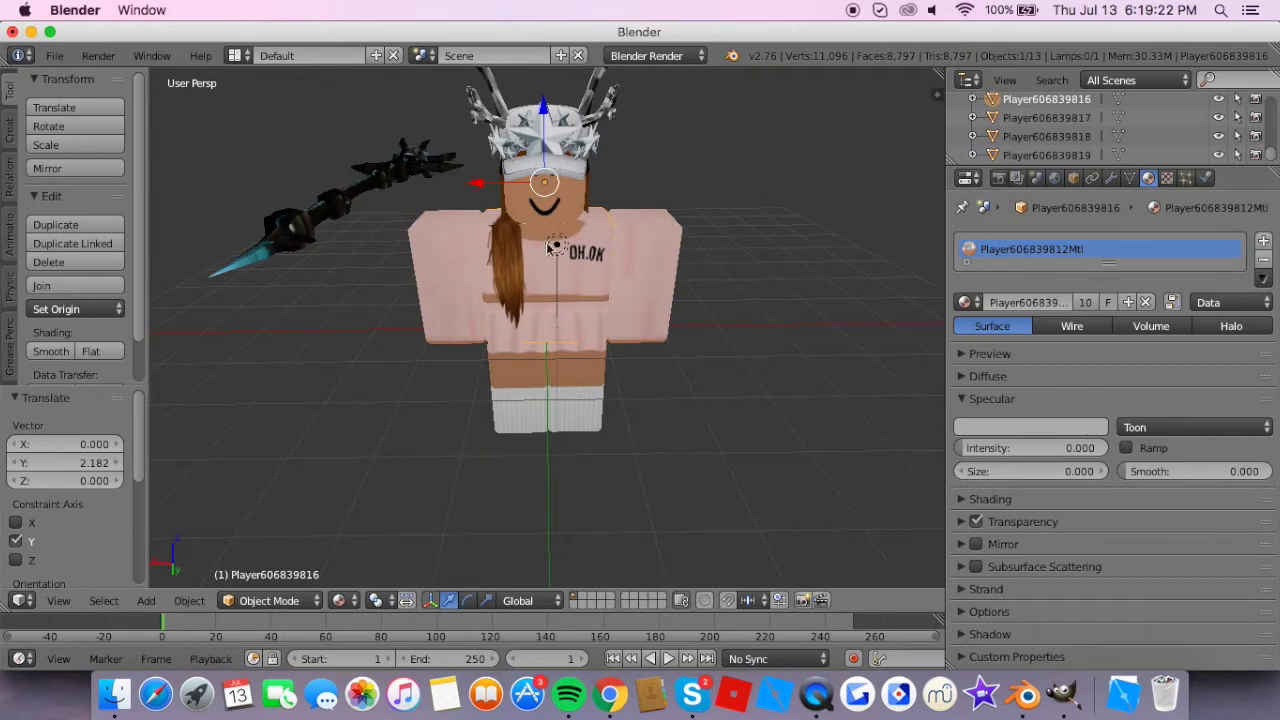
right_click(557, 246)
middle_drag(560, 250, 717, 320)
drag(678, 300, 686, 326)
drag(656, 252, 659, 224)
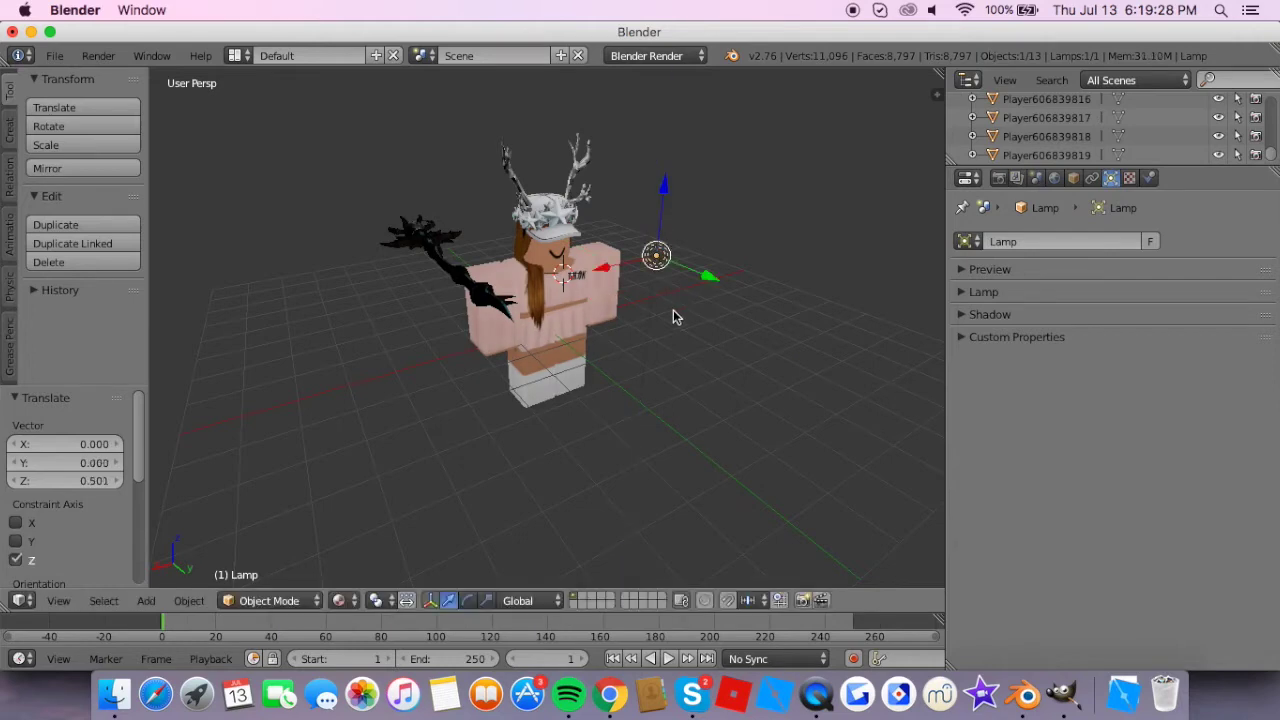
drag(706, 278, 676, 277)
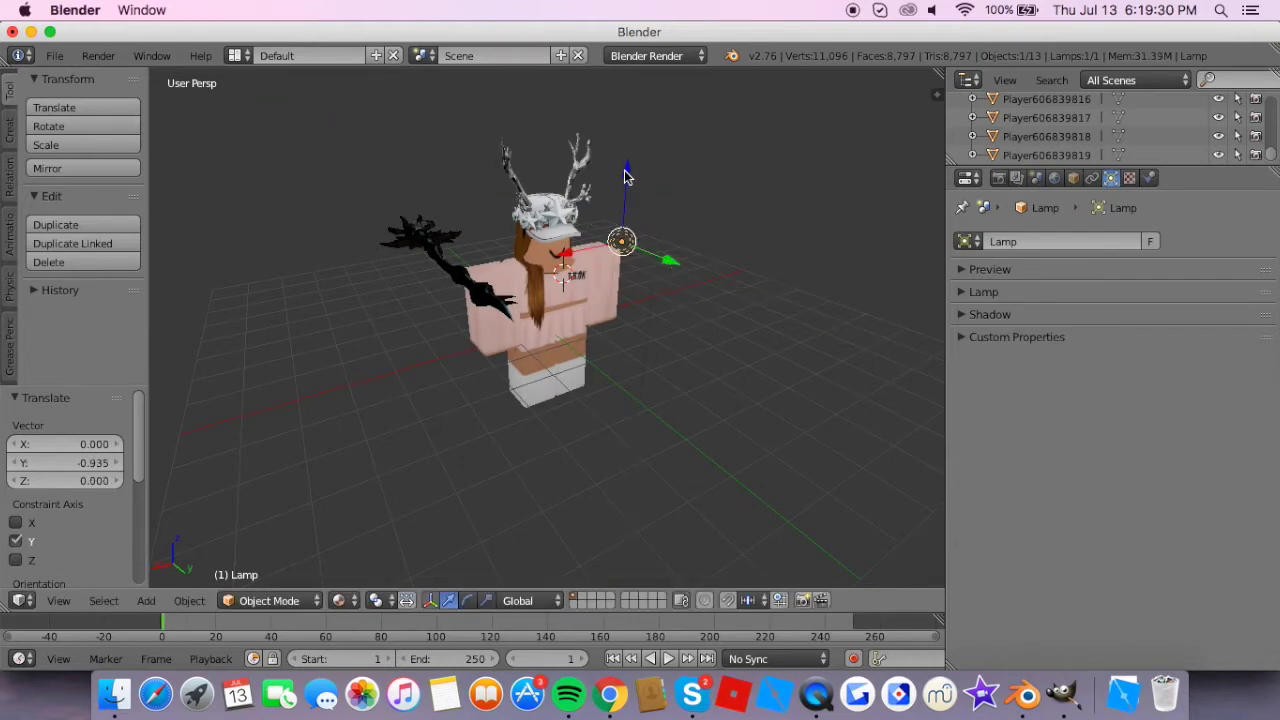
drag(626, 171, 625, 179)
- Rotate the character's left arm outward from the body around the Y axis
scroll(704, 275, right, 5)
scroll(704, 275, left, 8)
scroll(703, 280, left, 6)
scroll(666, 269, right, 5)
scroll(667, 270, left, 5)
scroll(667, 270, left, 3)
right_click(617, 289)
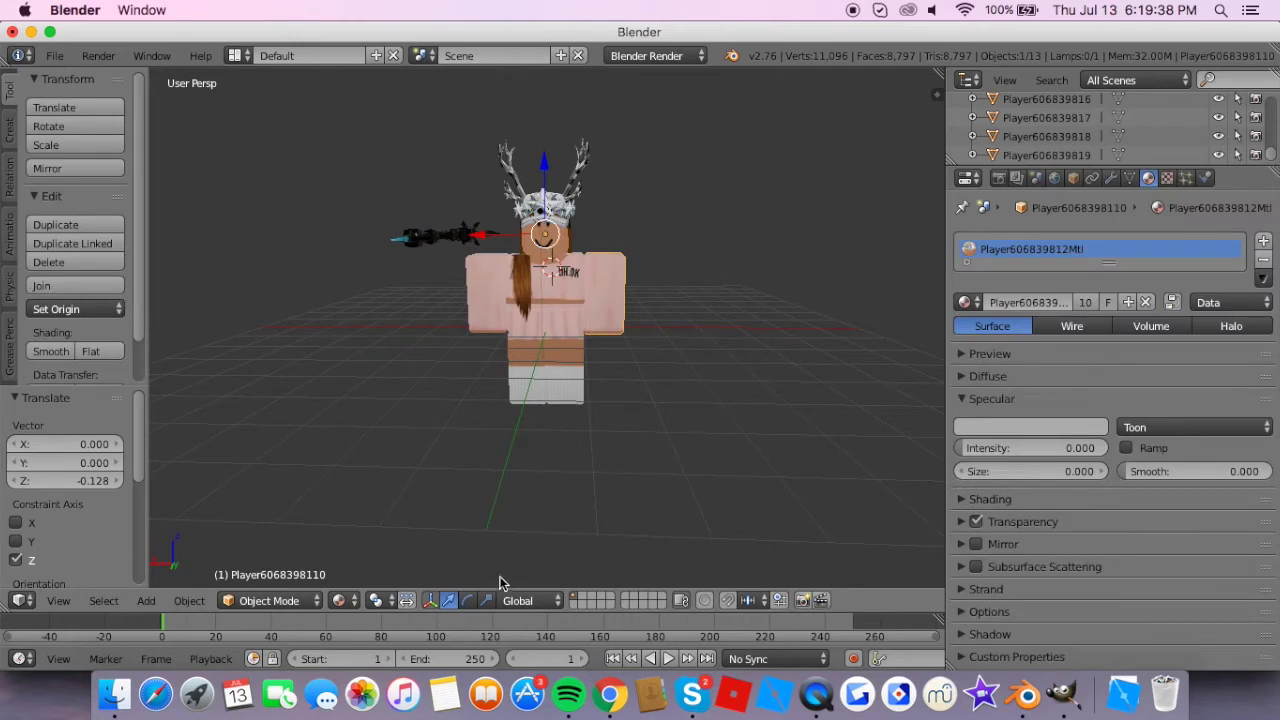
click(467, 600)
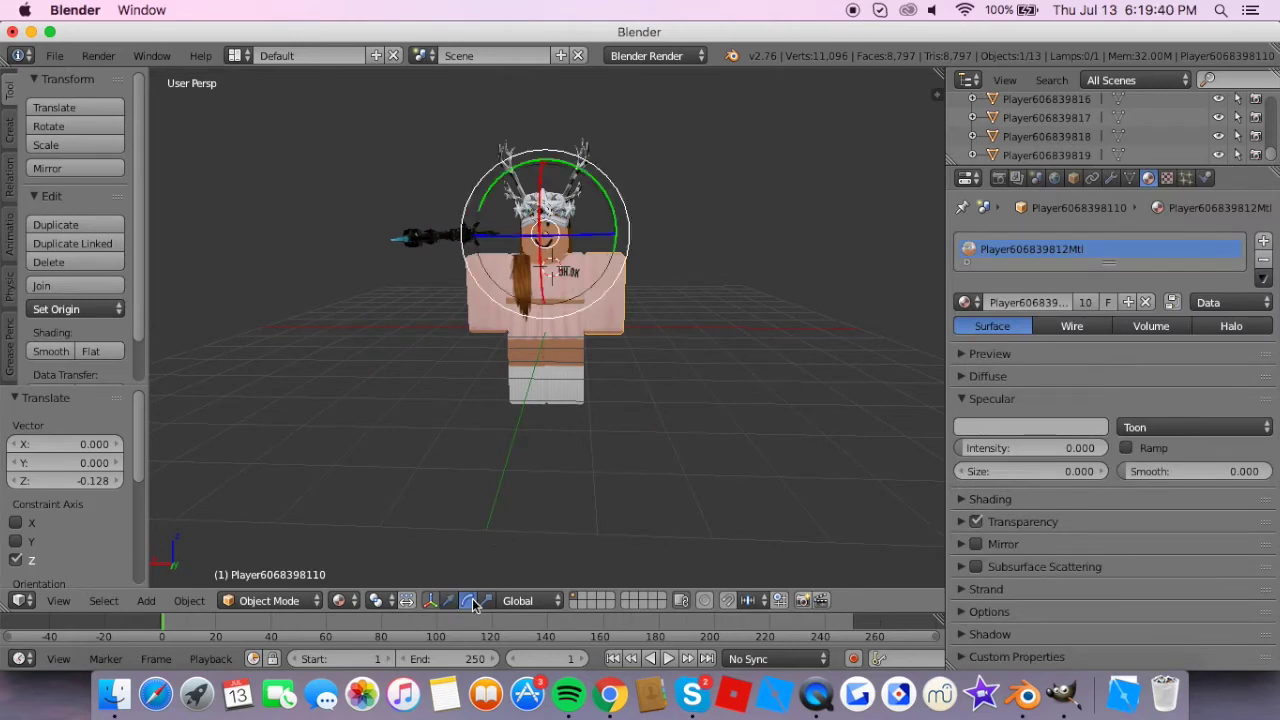
drag(612, 207, 595, 194)
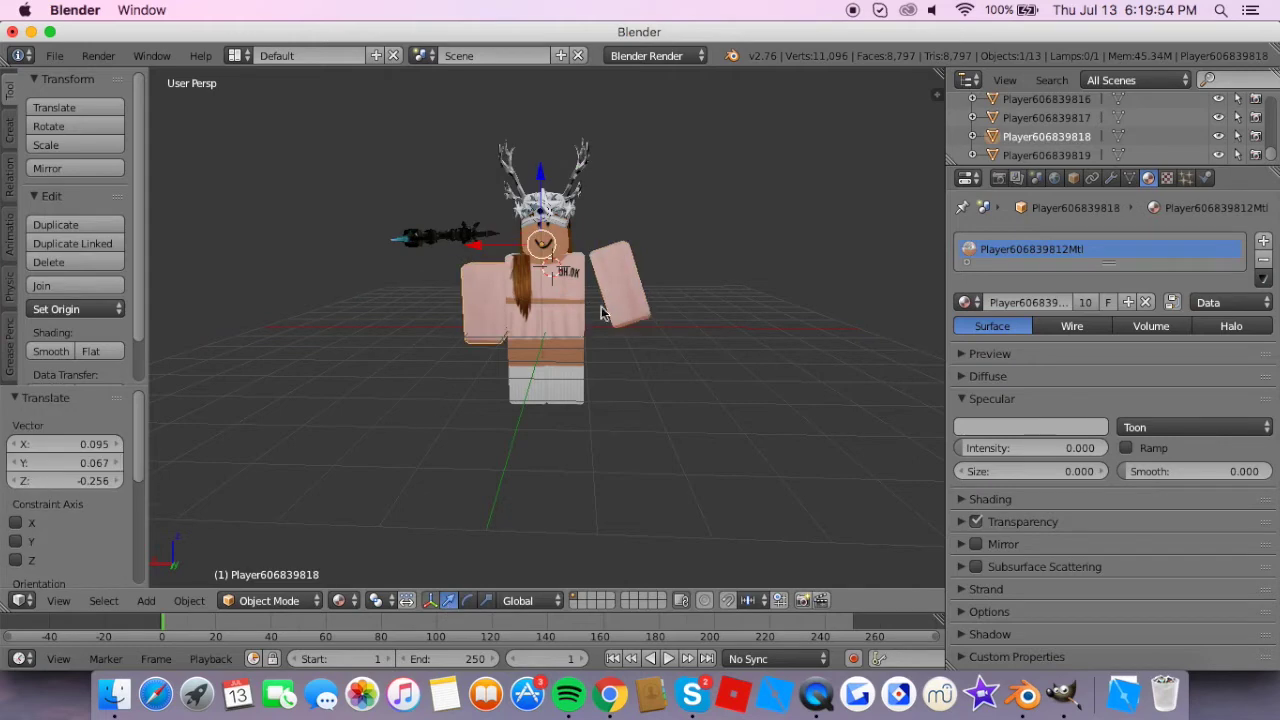
- Undo the right arm's last move, and reposition the rotated left arm against the shoulder, shifting it about 0.317 along X and slightly along Z
click(634, 294)
key(ctrl+z)
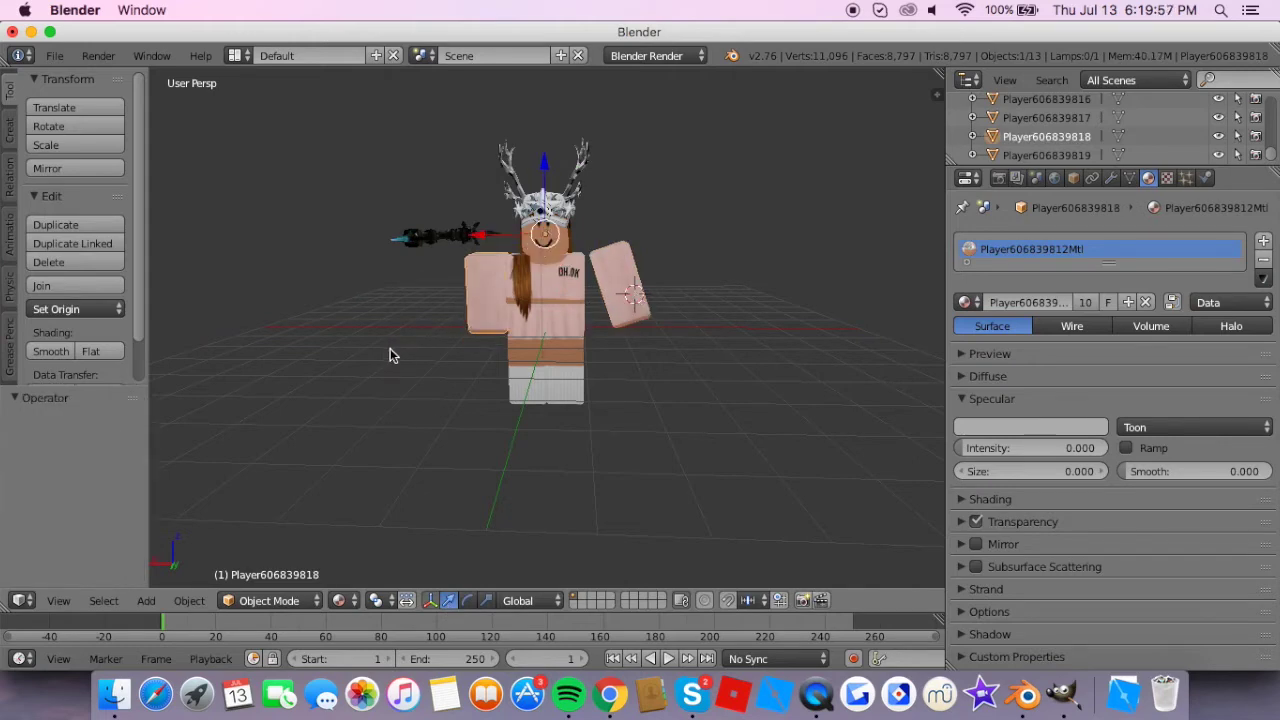
right_click(614, 263)
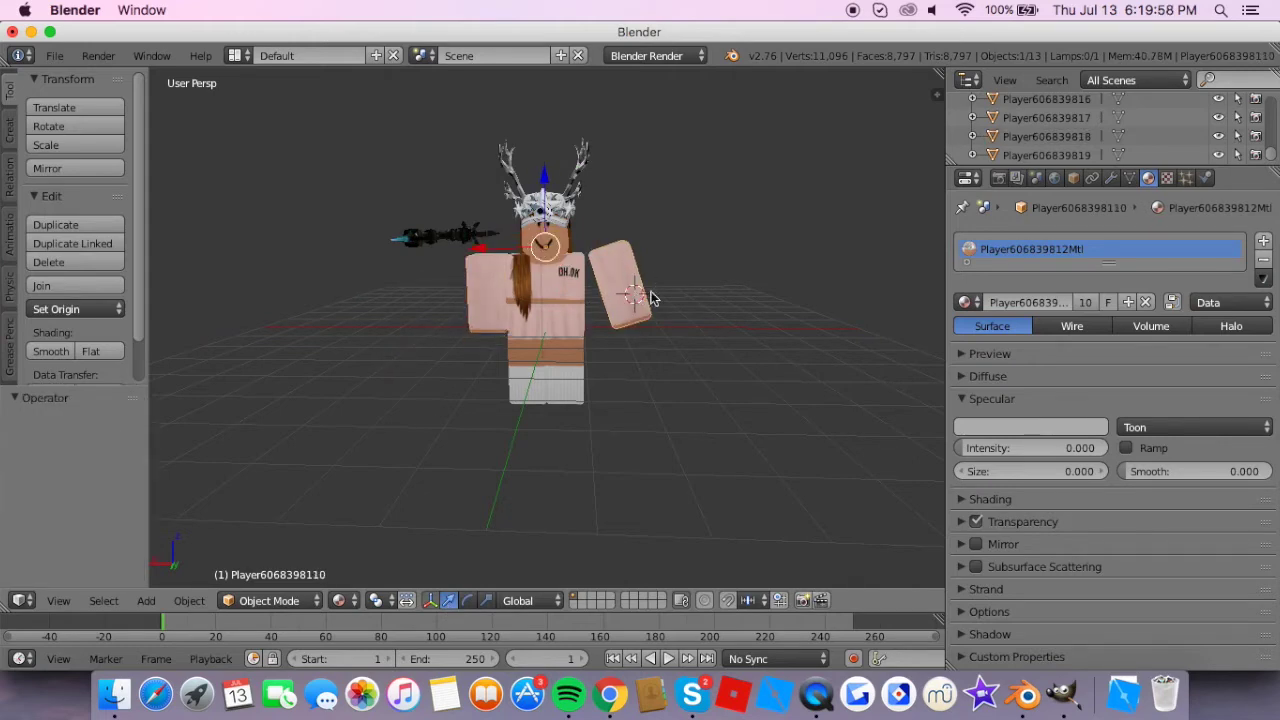
key(g)
key(x)
click(488, 259)
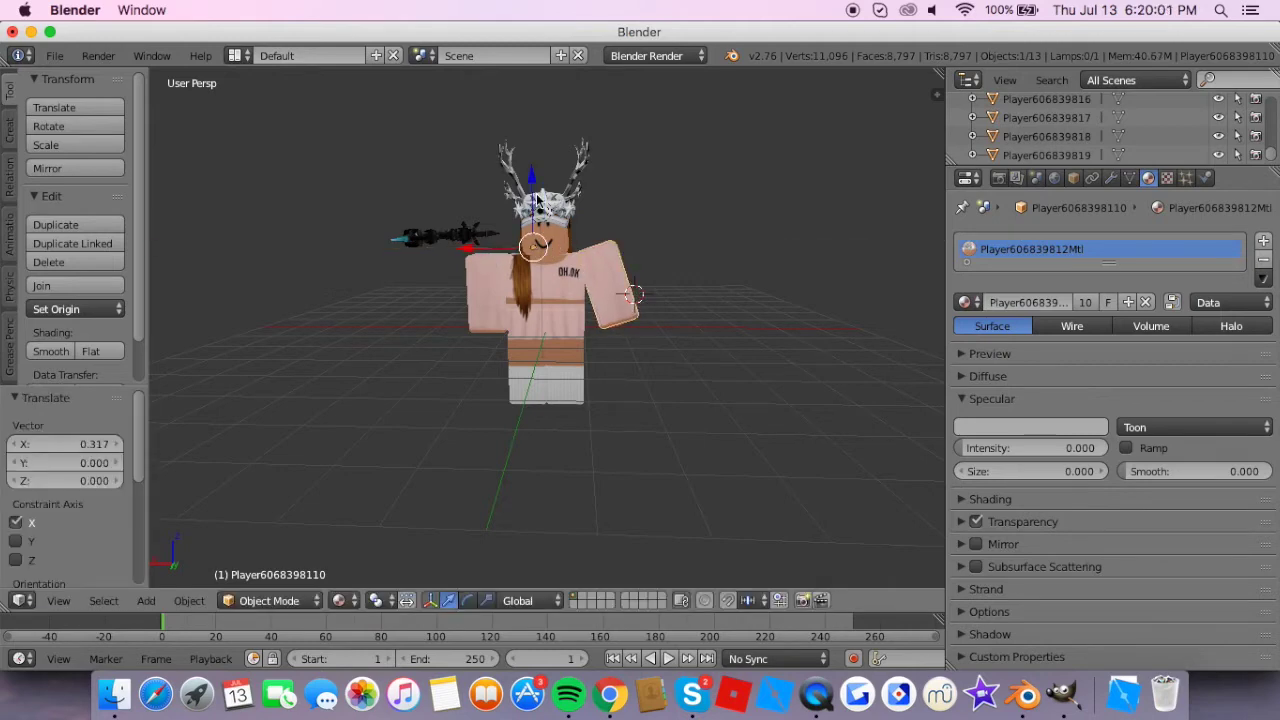
key(g)
key(z)
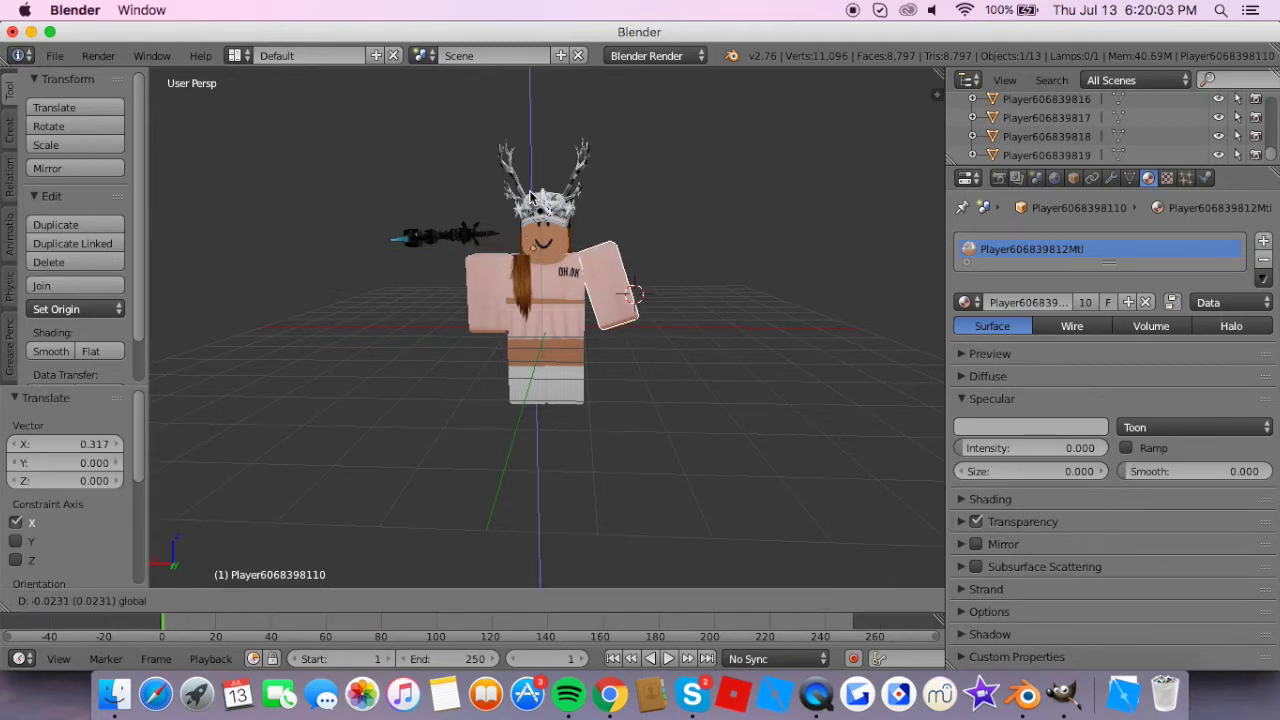
click(516, 239)
- Rotate the character's right arm up across the chest and raise it about 0.209 along Z
click(468, 600)
right_click(532, 207)
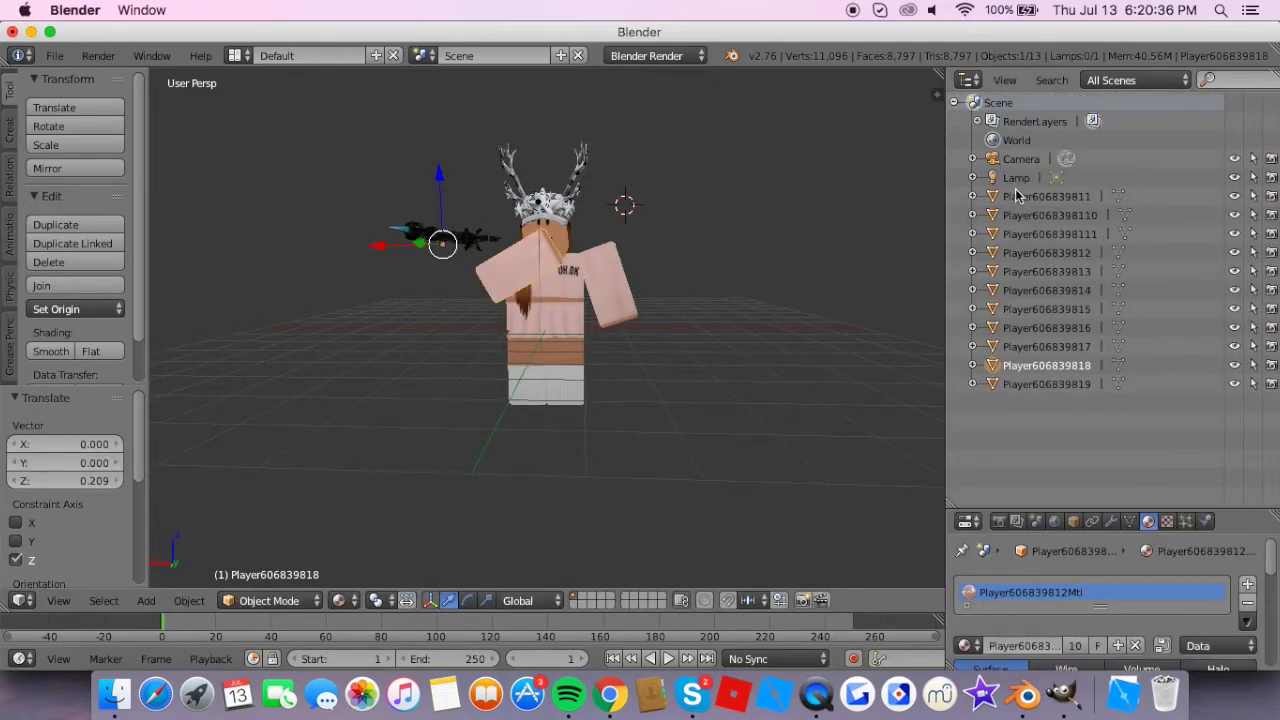
- Select the character's hair, antlers, star crown and remaining head pieces together
click(1030, 197)
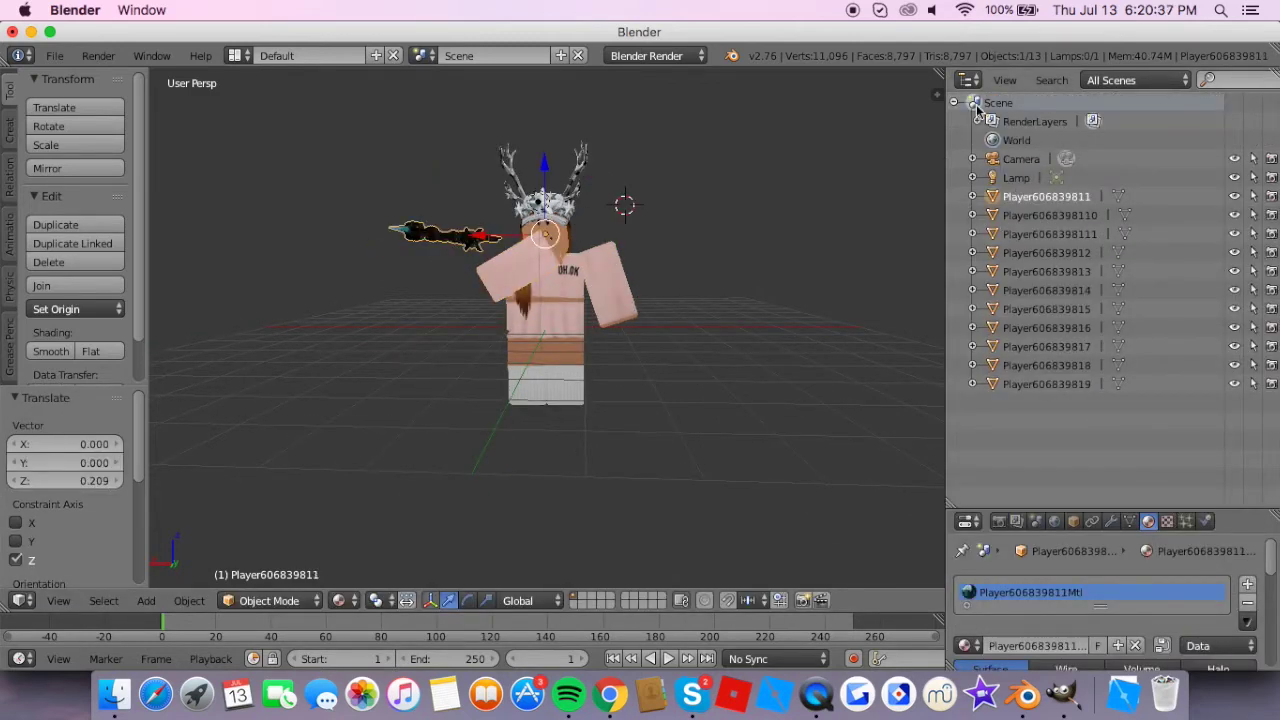
click(1040, 215)
click(995, 236)
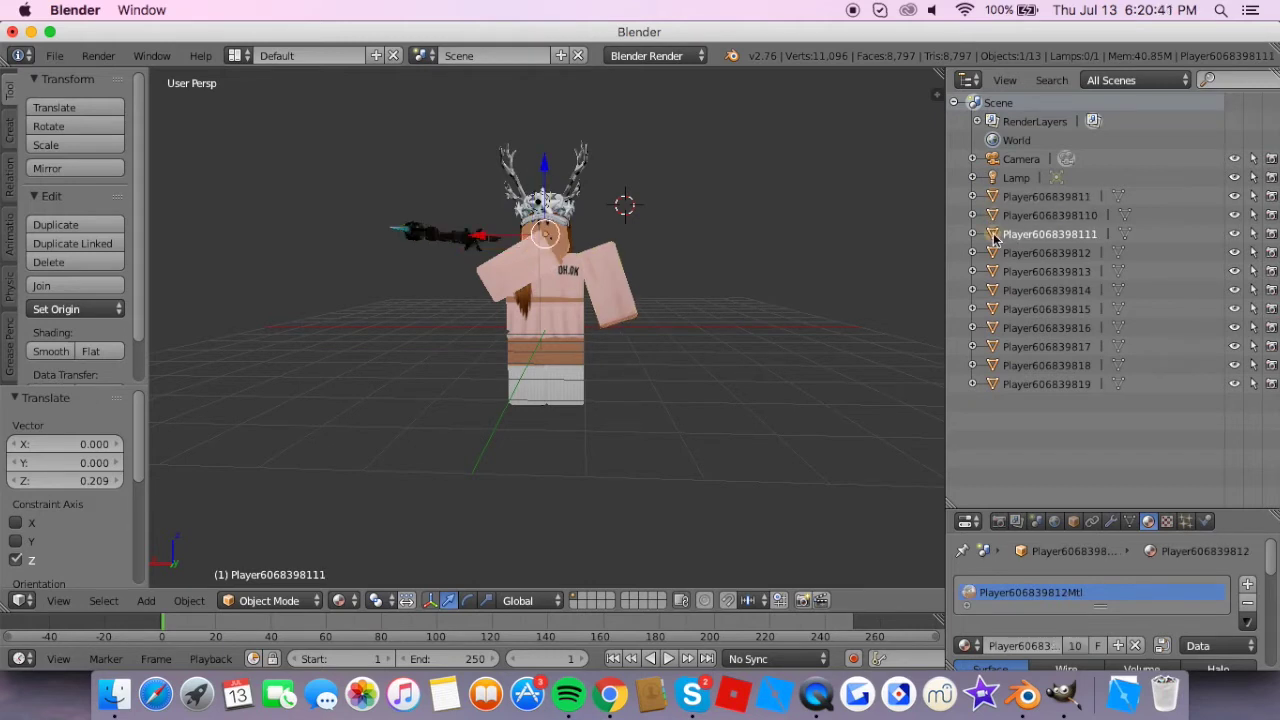
click(996, 254)
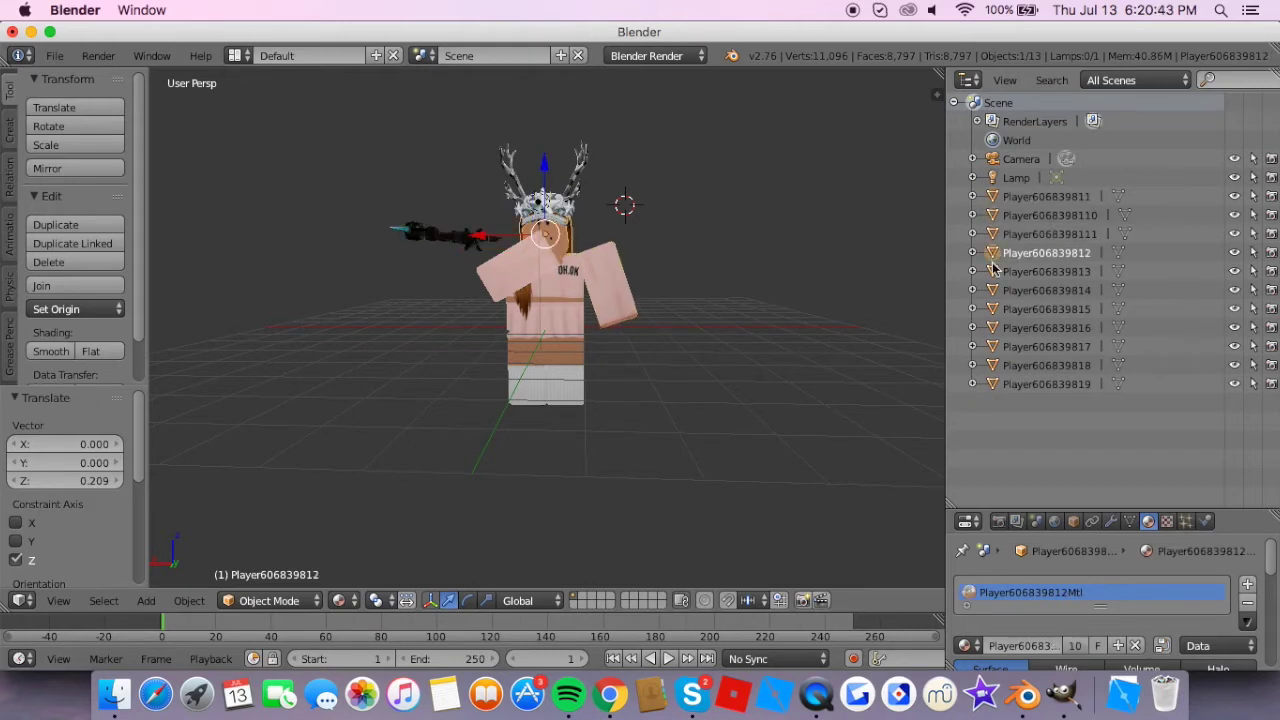
click(995, 274)
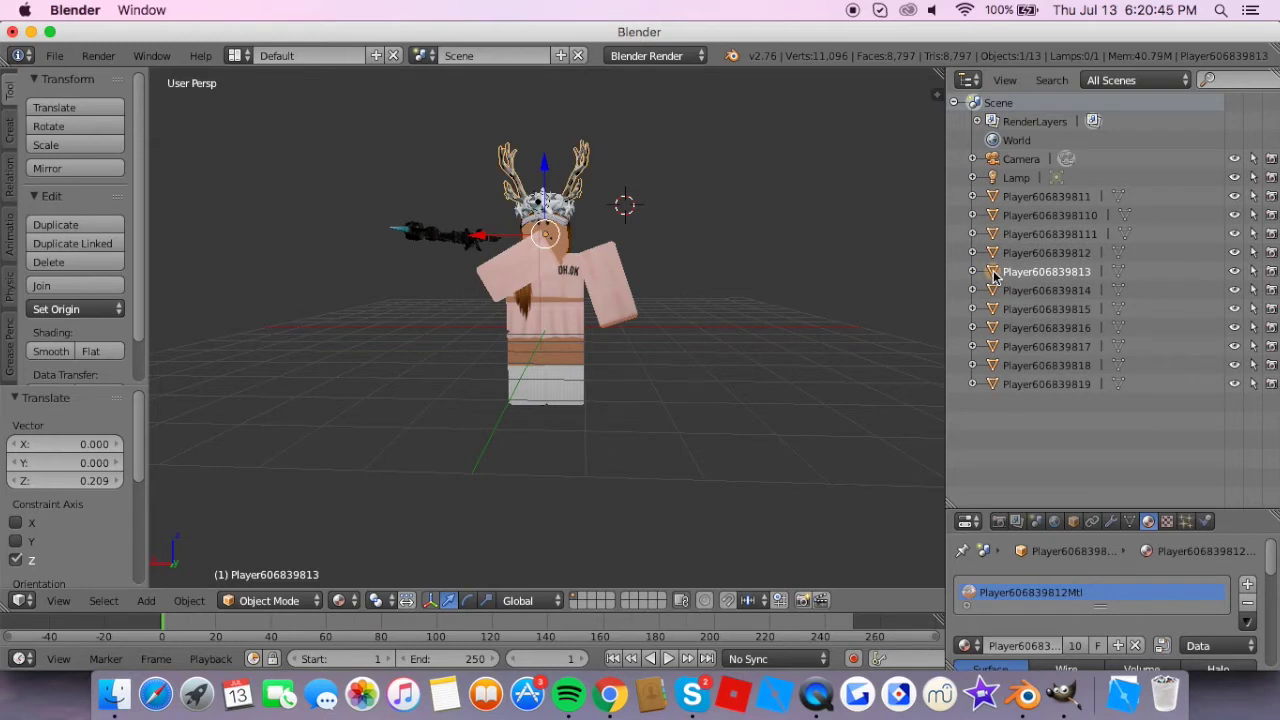
click(995, 217)
click(997, 236)
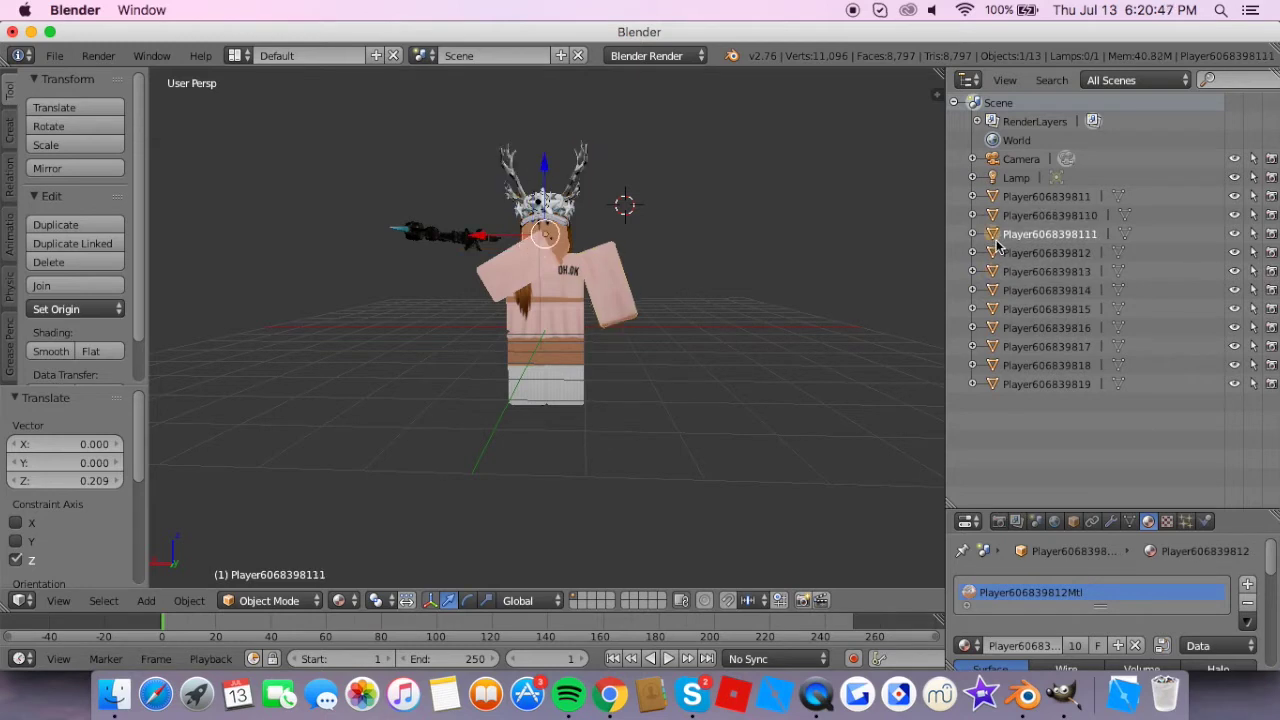
ctrl+click(995, 255)
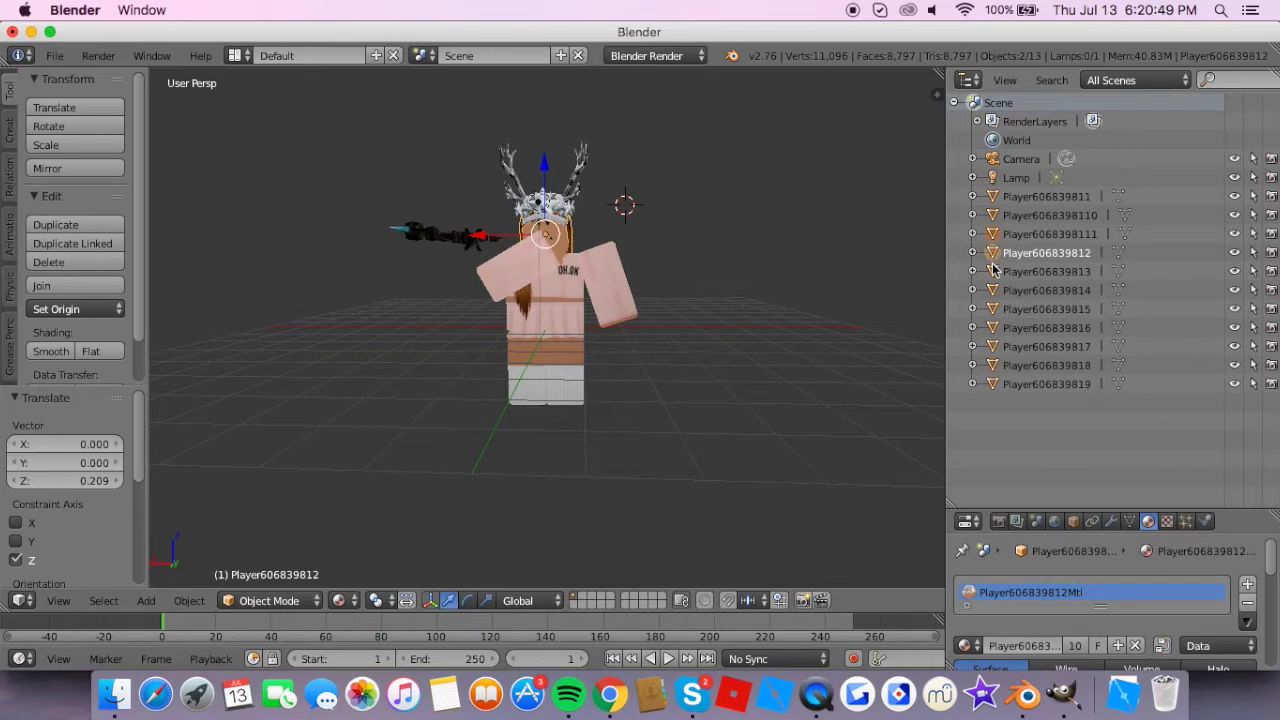
ctrl+click(995, 273)
ctrl+click(994, 292)
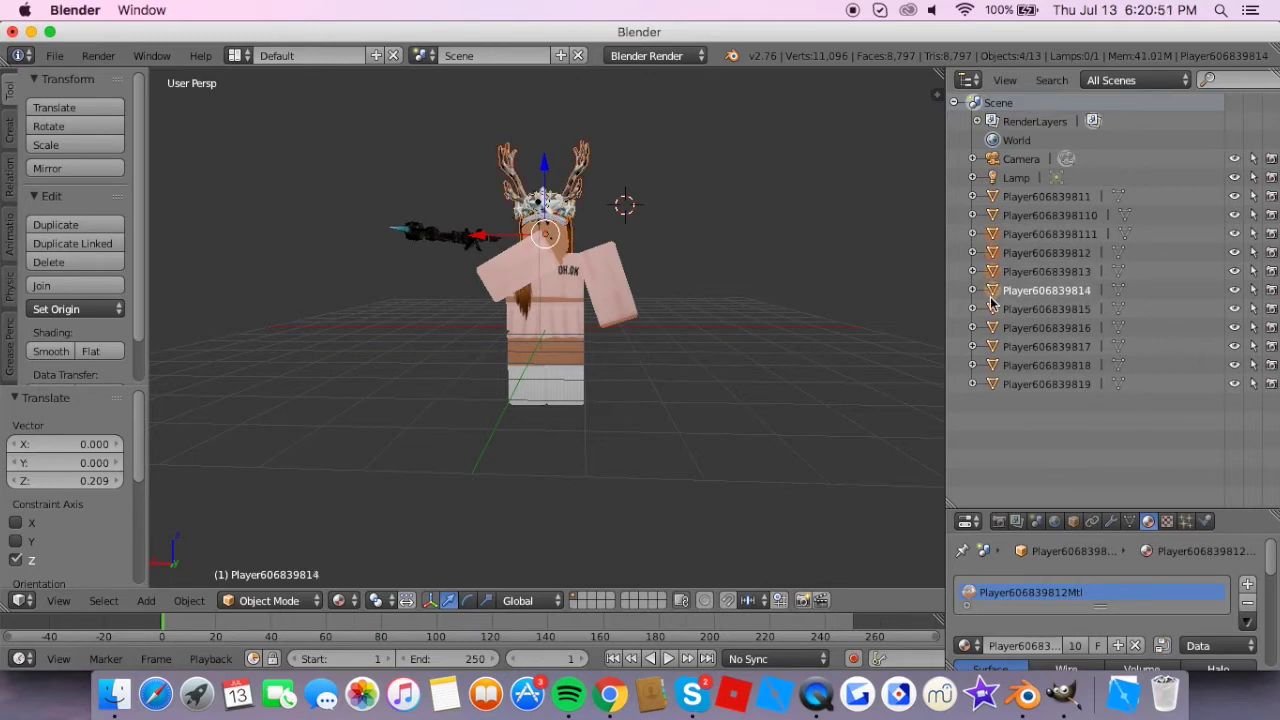
ctrl+click(993, 311)
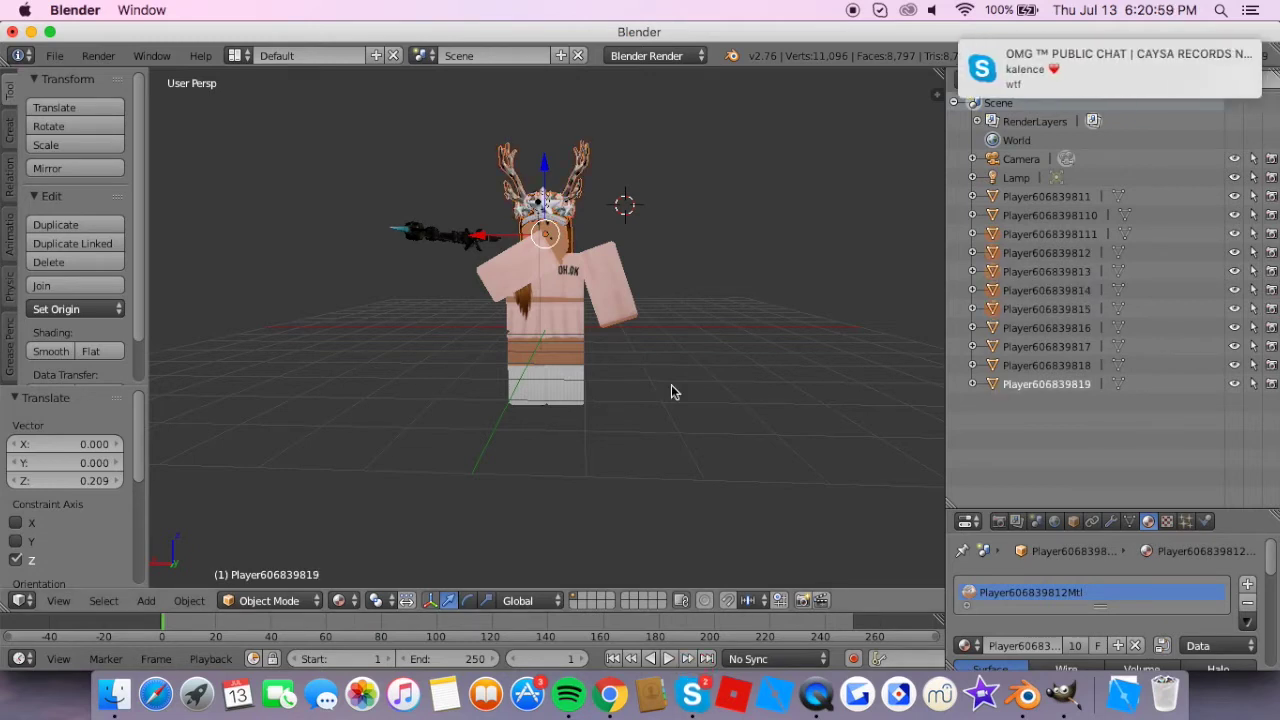
- Rotate the selected head pieces about 1.106° around the Y axis and check the tilt from several angles
scroll(671, 391, left, 3)
click(468, 598)
scroll(561, 431, down, 3)
scroll(561, 431, up, 5)
scroll(561, 431, down, 2)
scroll(626, 270, right, 4)
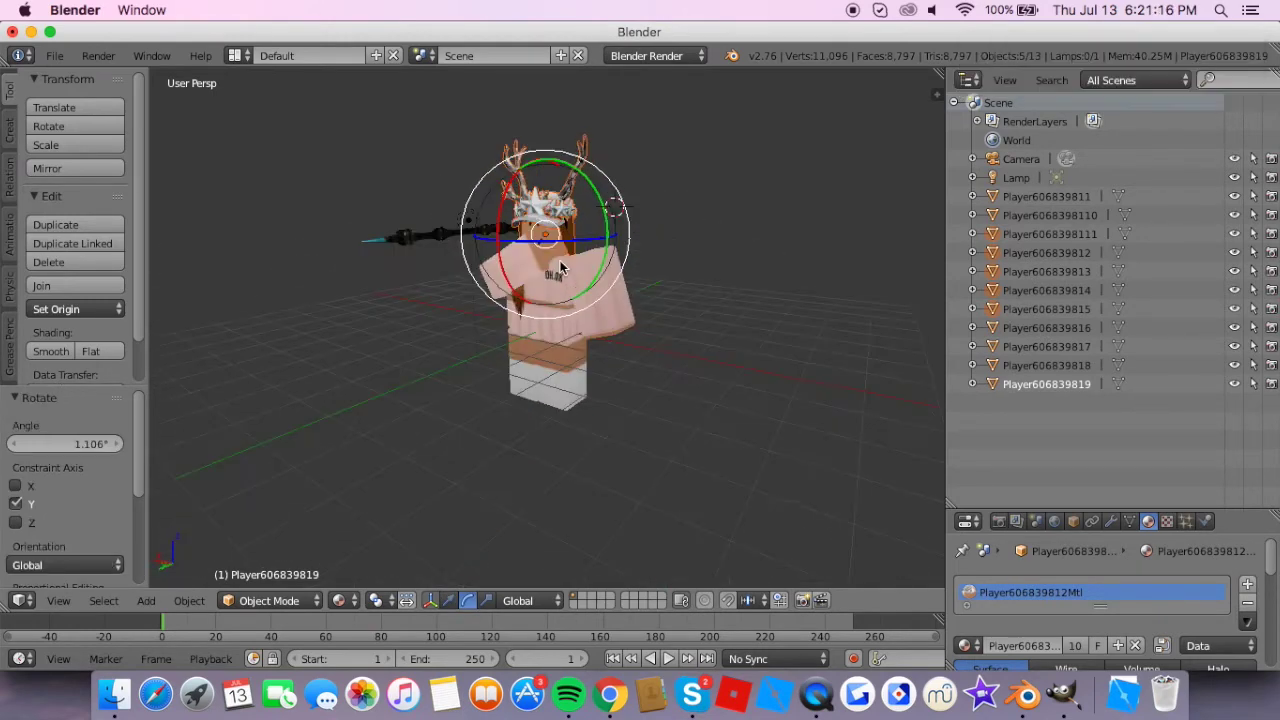
scroll(561, 268, left, 10)
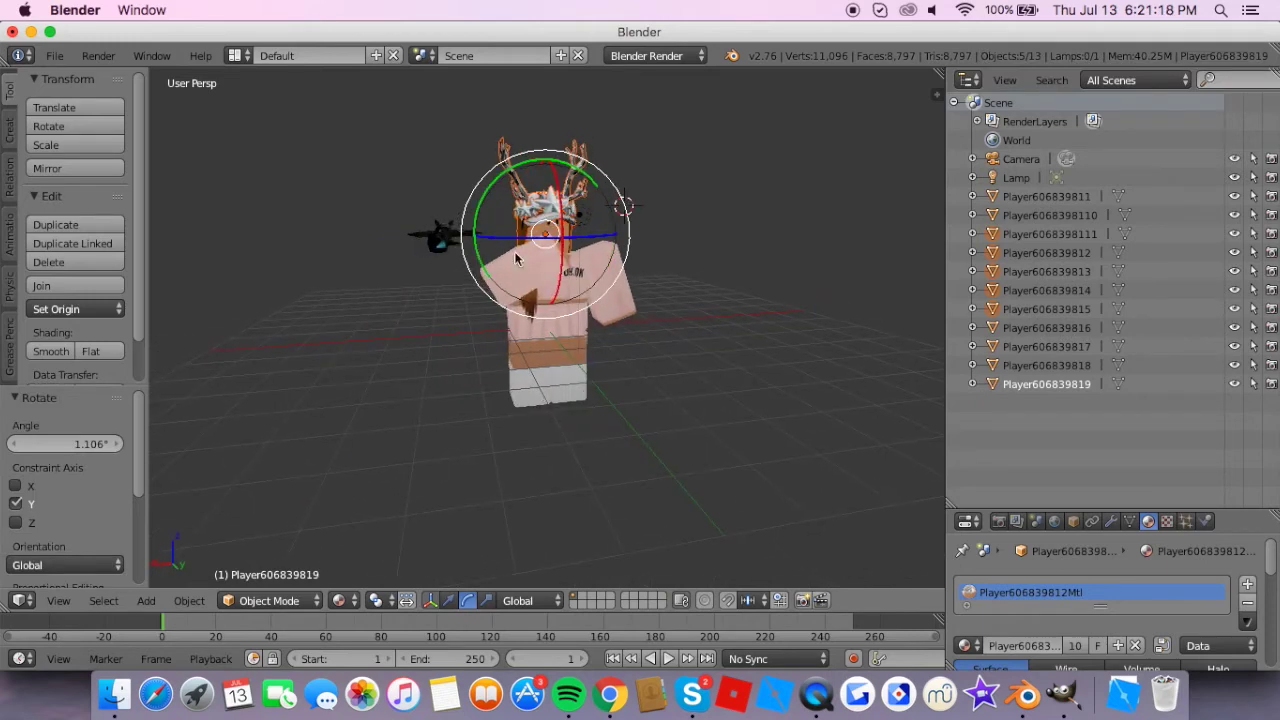
scroll(461, 376, up, 5)
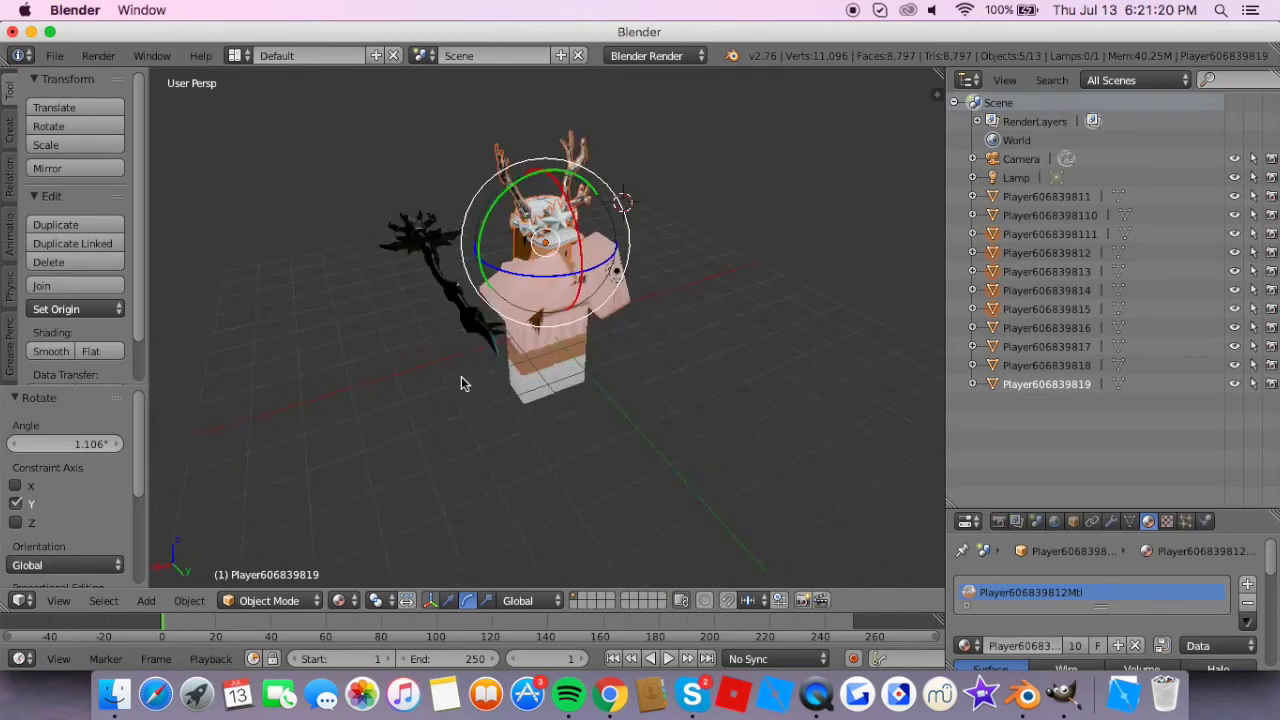
- Try to pose the black staff by rotating it upright and shifting it about -6.302 along X beside the left arm
right_click(425, 252)
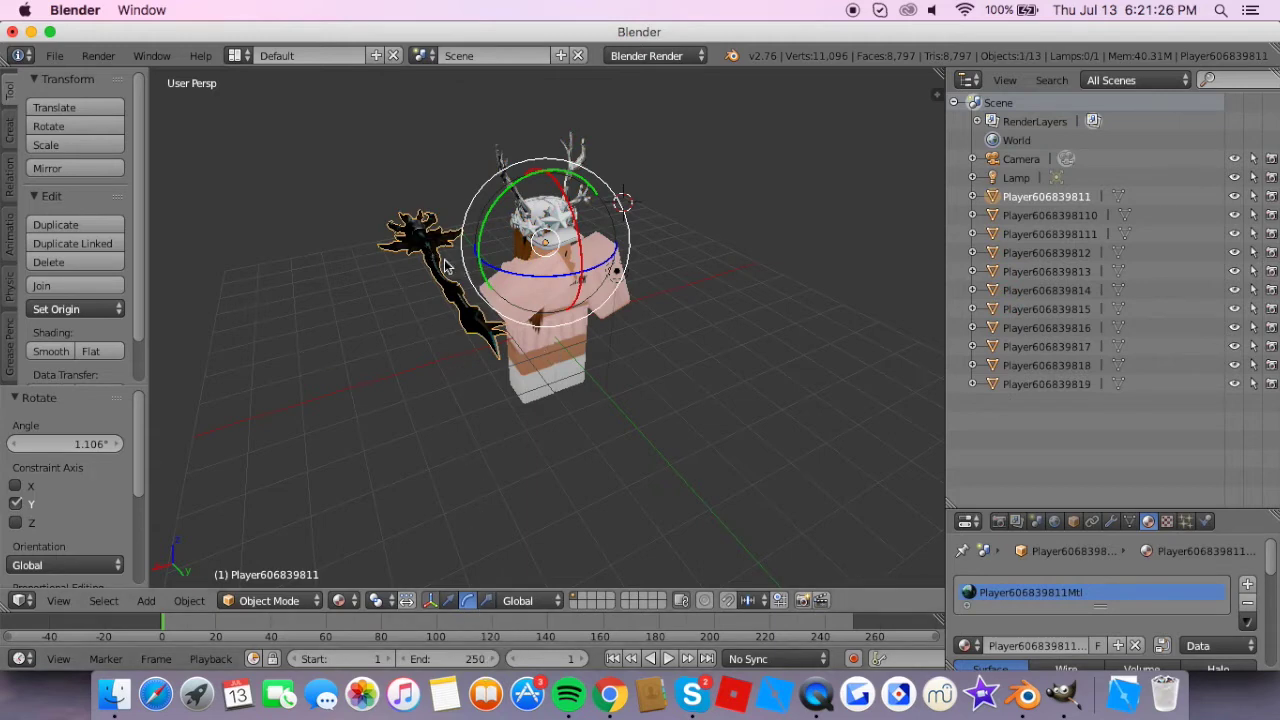
drag(571, 212, 591, 327)
drag(568, 178, 545, 250)
click(431, 600)
drag(497, 305, 682, 298)
scroll(682, 298, right, 3)
scroll(682, 298, down, 3)
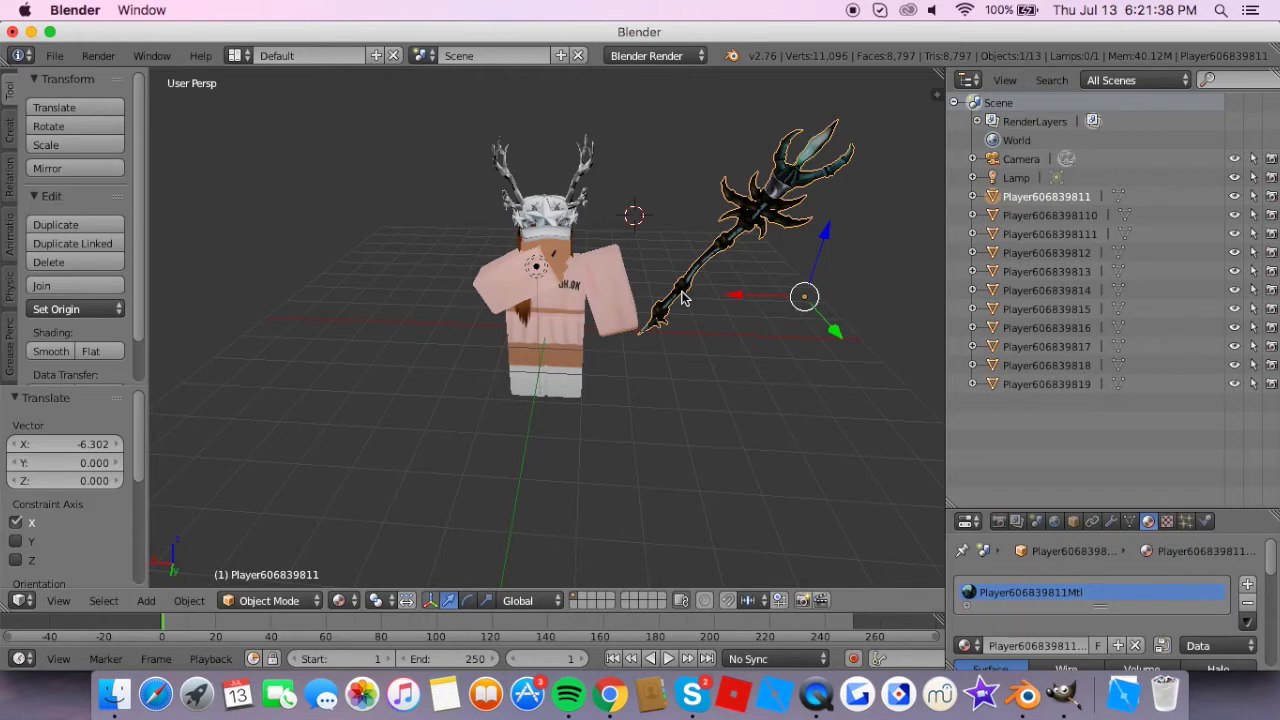
- Delete the black staff from the scene
key(x)
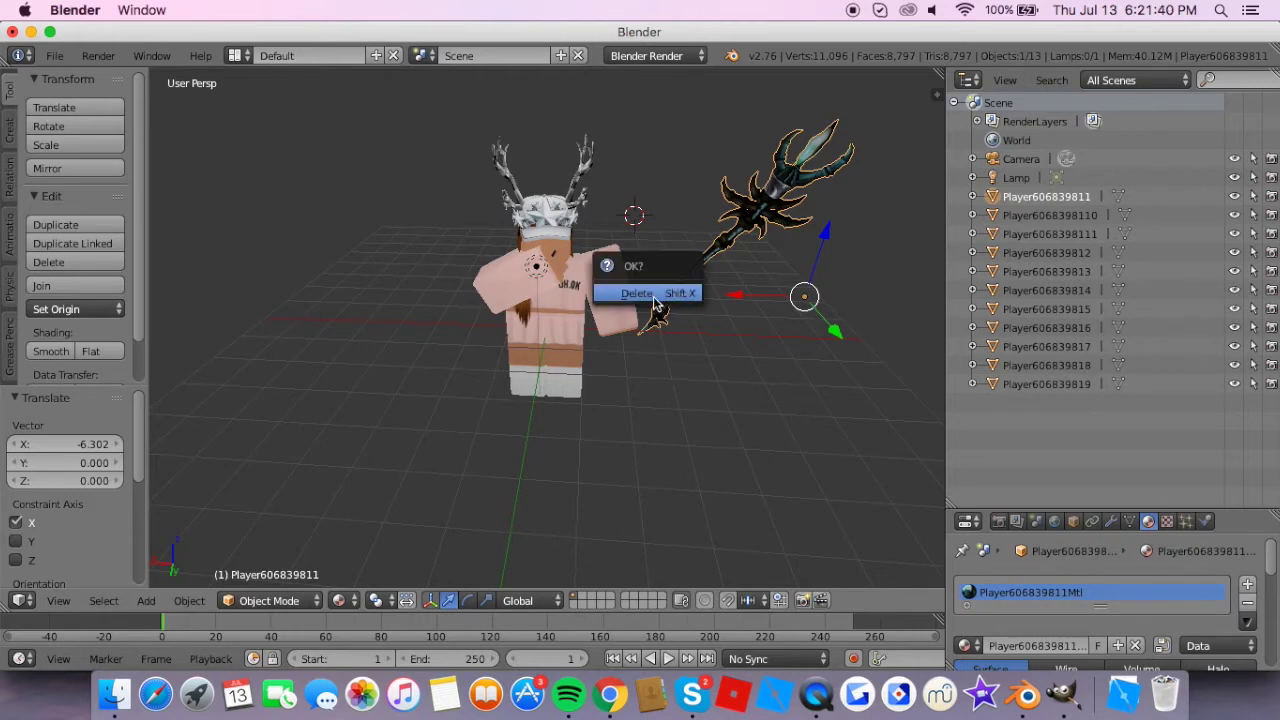
click(655, 300)
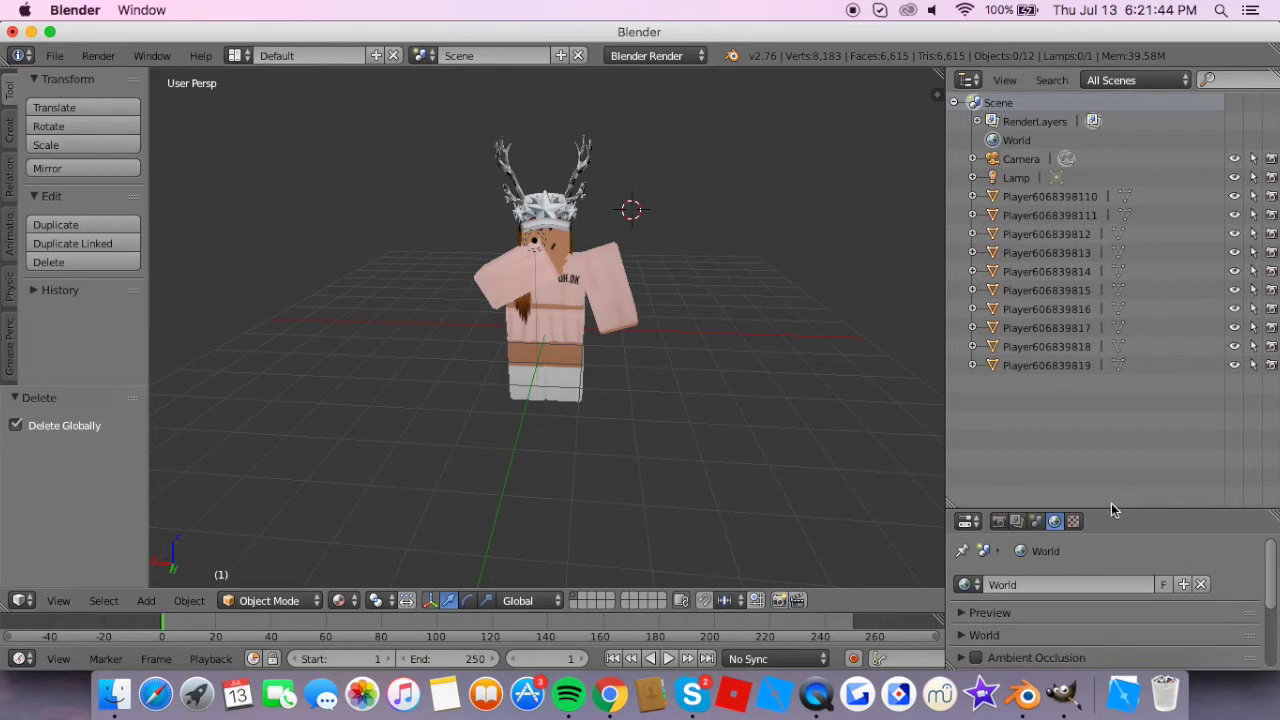
- Set the Alpha option in the scene's render shading settings to Transparent
drag(1112, 509, 1097, 203)
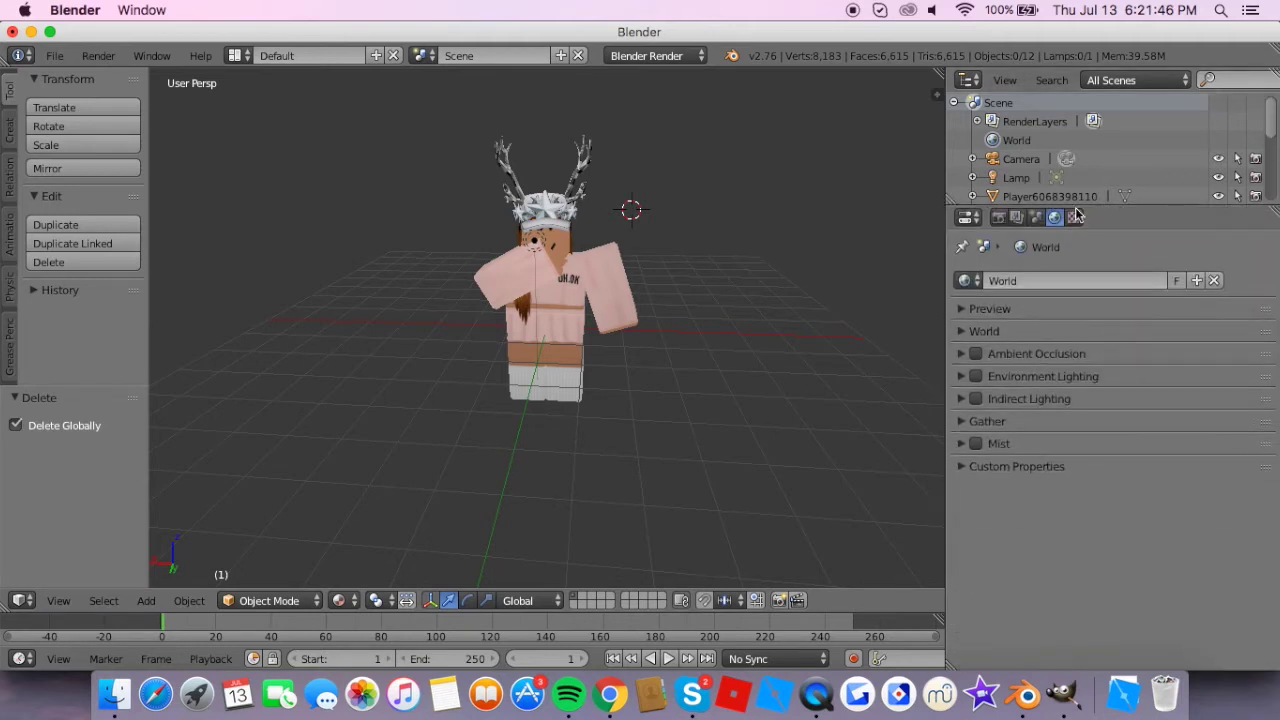
click(999, 219)
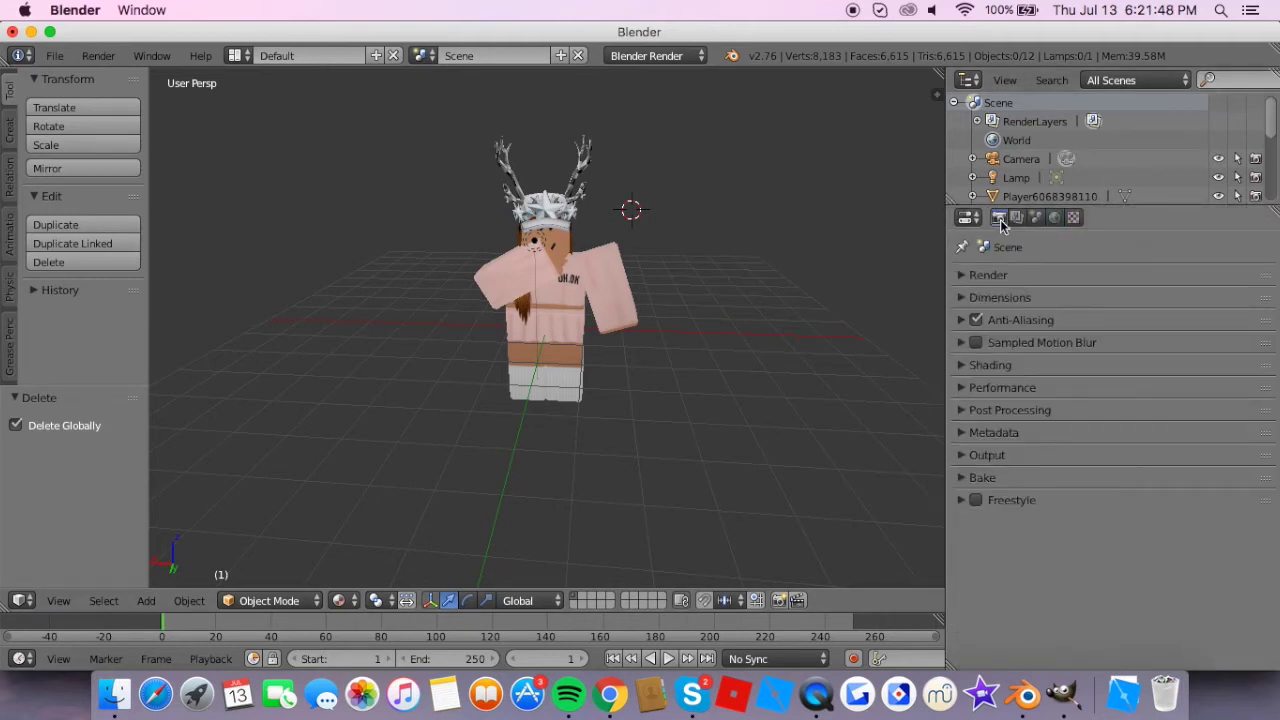
click(962, 275)
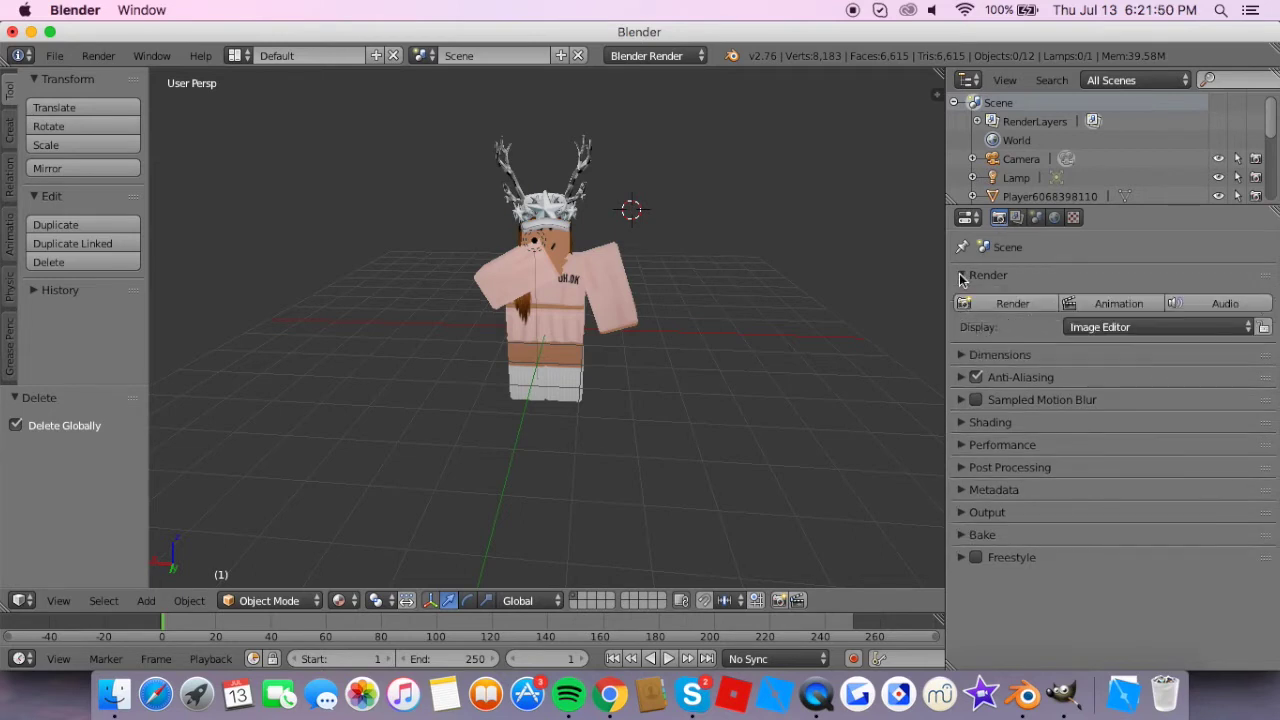
click(962, 276)
click(960, 366)
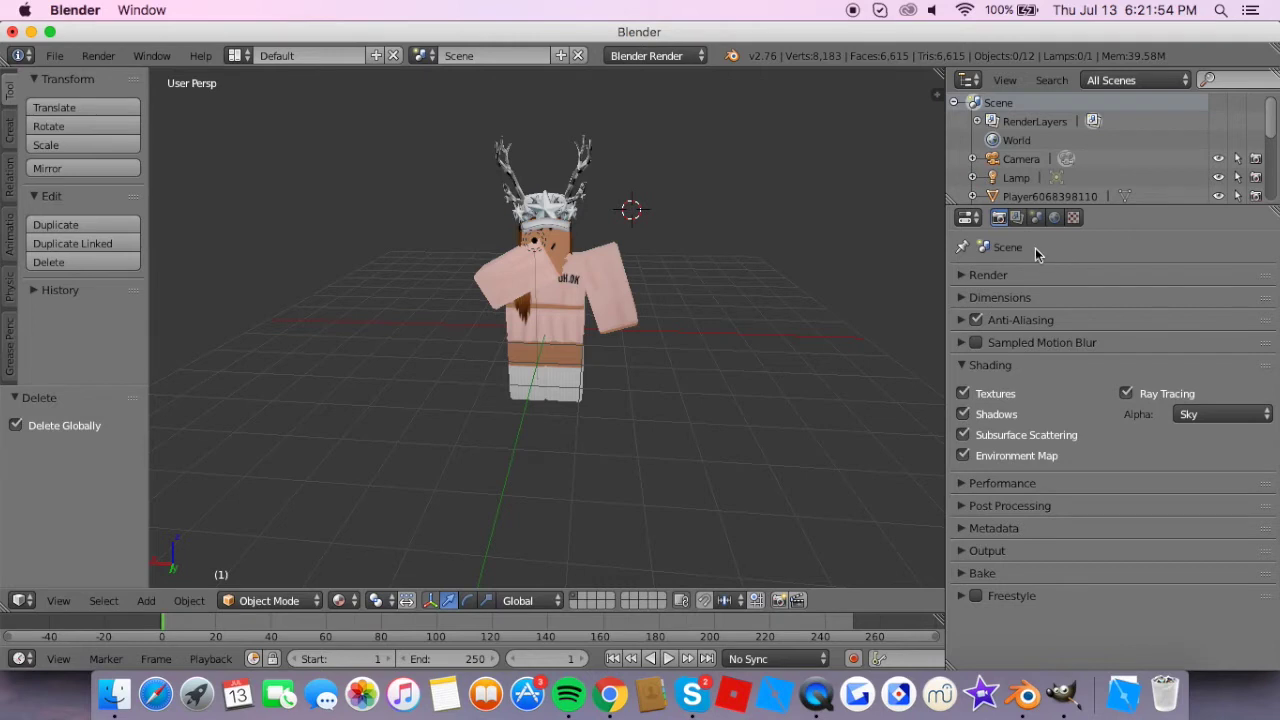
click(1224, 416)
click(1195, 375)
- Render a still image of the scene and return to the 3D view
click(968, 274)
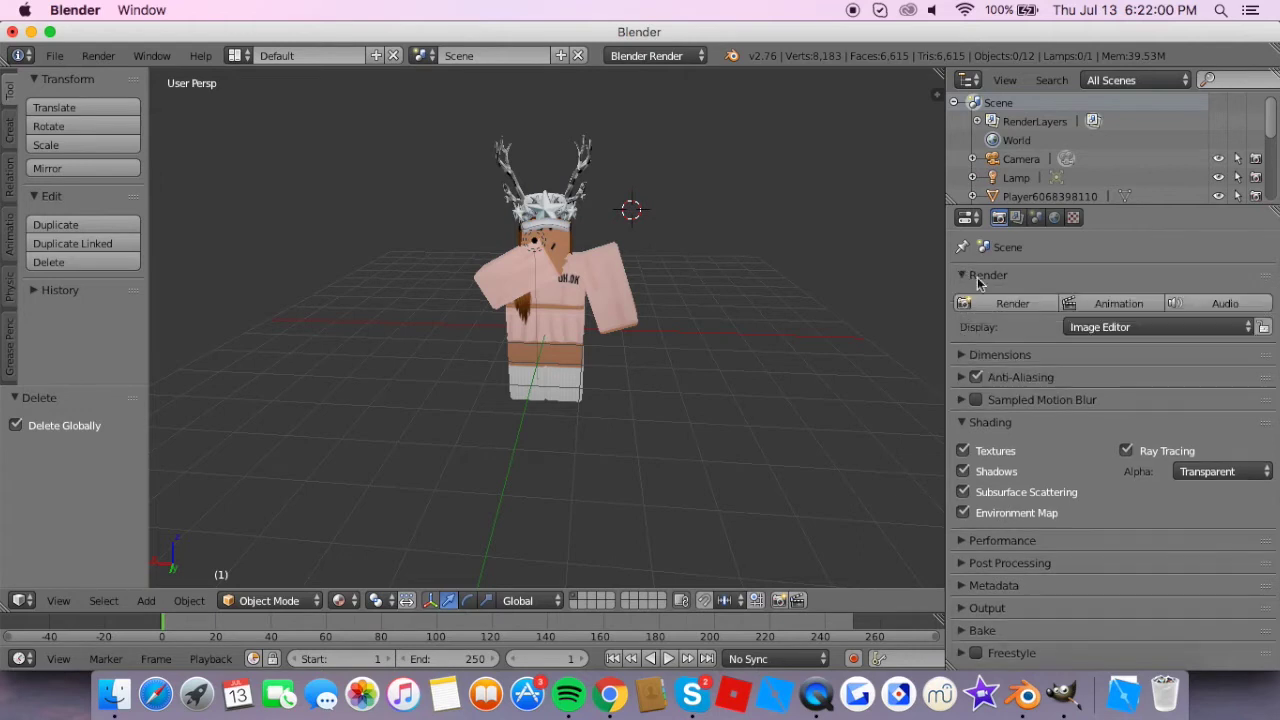
click(997, 305)
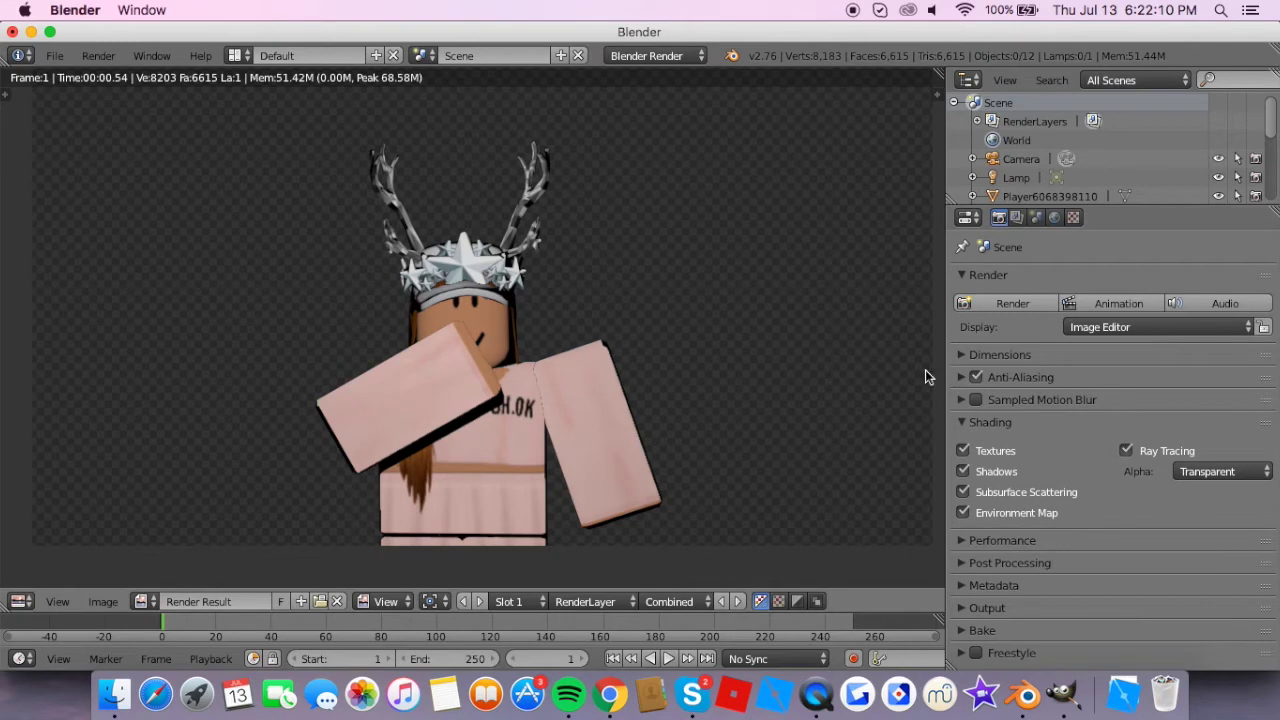
click(22, 603)
click(34, 581)
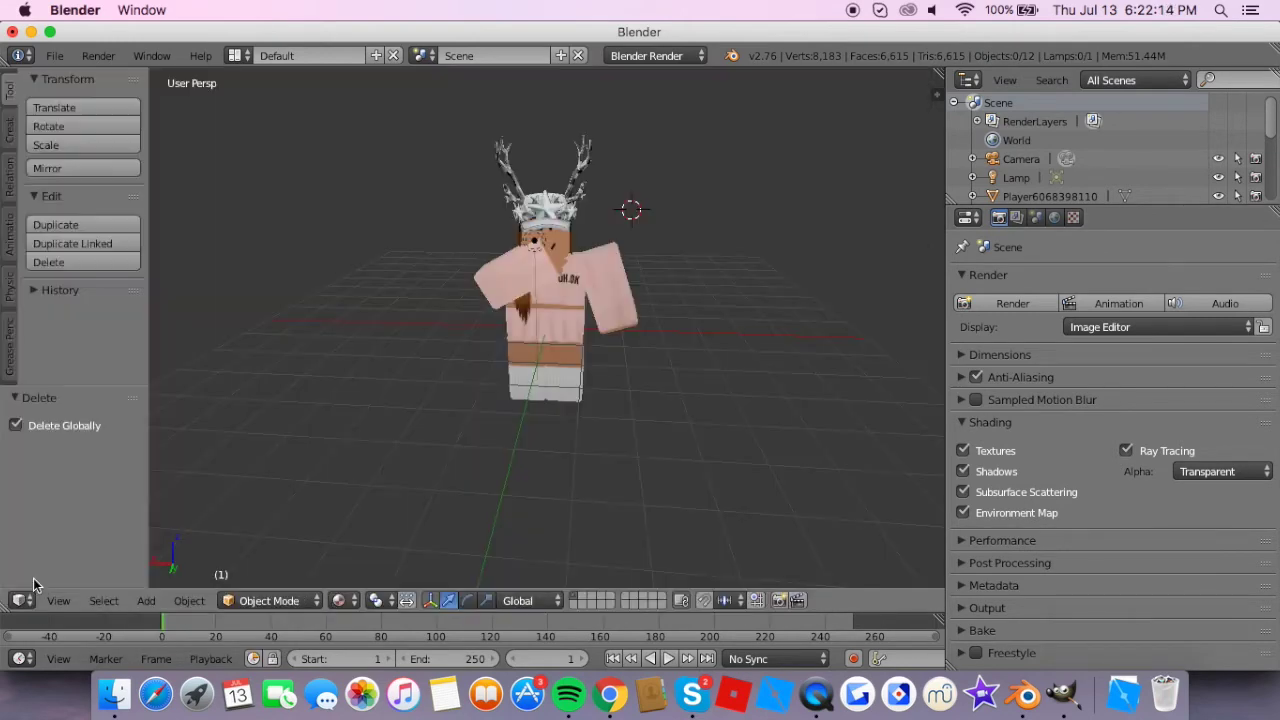
- Lower the lamp in front of the character about 1.084 along Z
scroll(305, 484, left, 5)
right_click(652, 211)
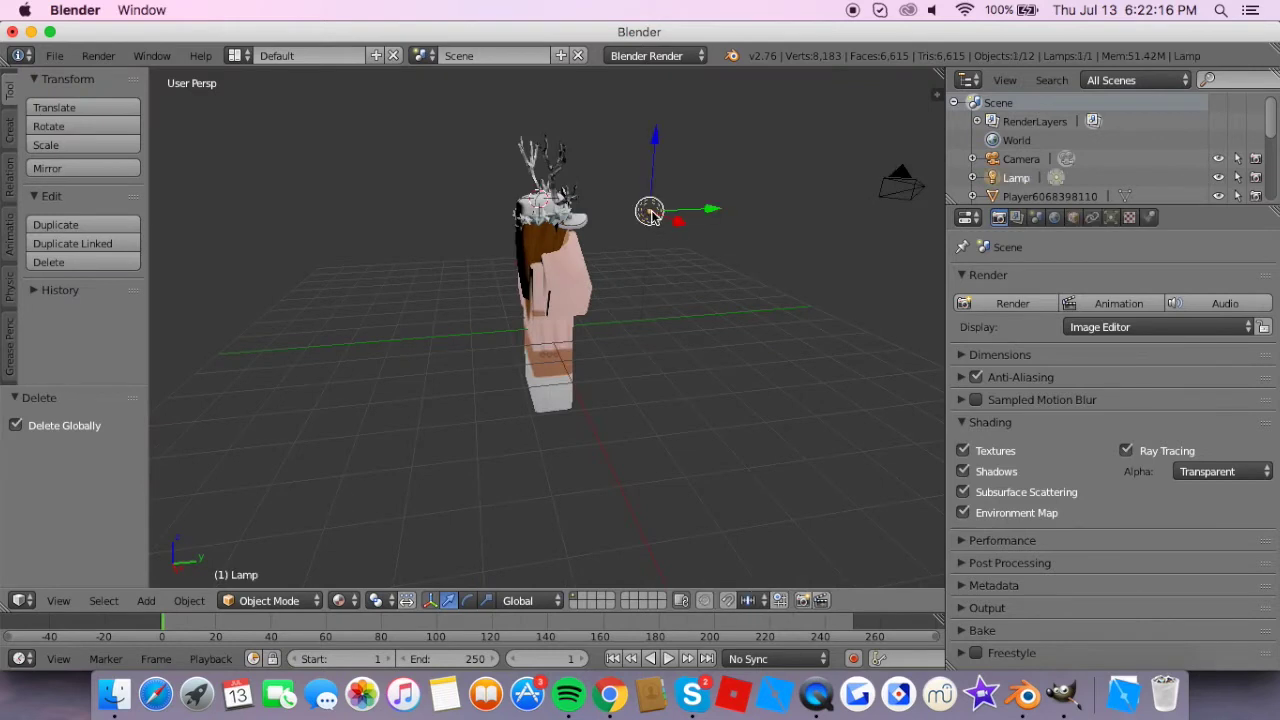
drag(654, 160, 652, 204)
scroll(735, 205, right, 5)
scroll(735, 211, left, 5)
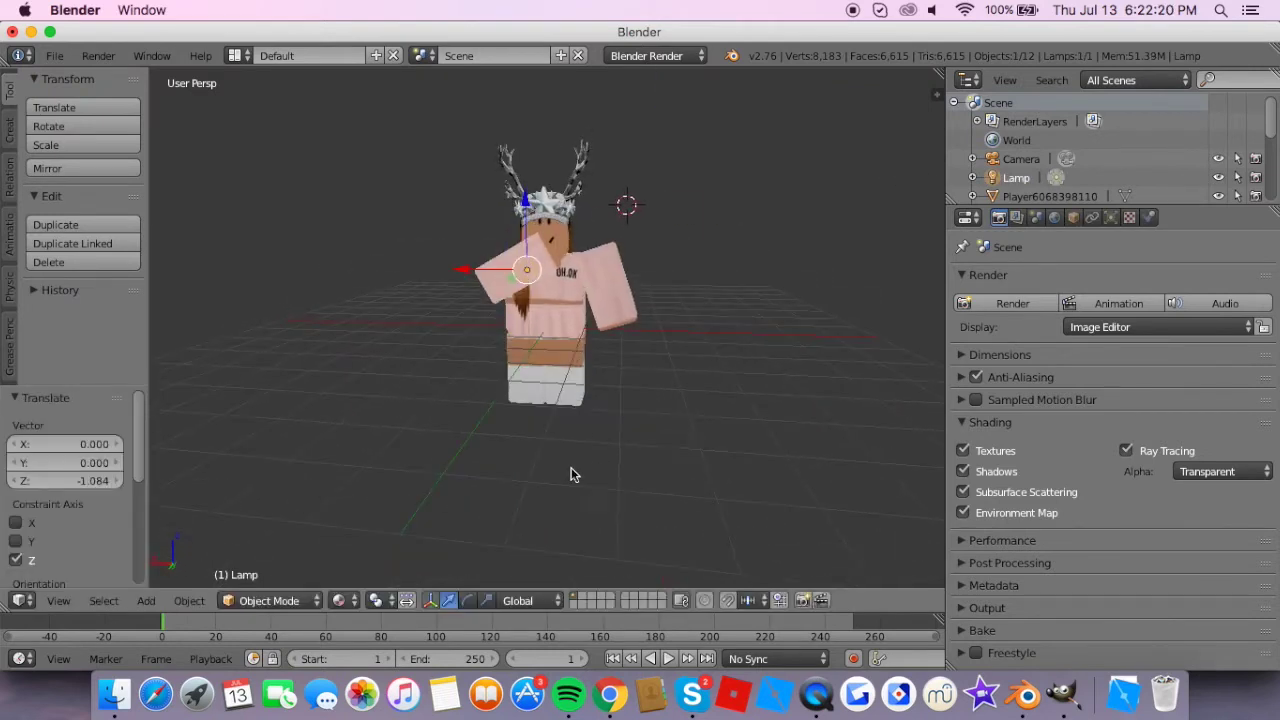
- Render a still image to check the lowered lamp's lighting, and return to the 3D view
key(F12)
click(21, 601)
click(68, 574)
- Shift the lamp horizontally relative to the character, render the scene to check the lighting, and return to the 3D view
scroll(488, 448, left, 5)
drag(733, 279, 836, 291)
scroll(752, 371, right, 5)
click(1011, 303)
click(22, 600)
click(64, 577)
- Raise the lamp and duplicate it by copy and paste, with one of the two lamps lowered about 3.021 along Z
drag(678, 298, 683, 200)
scroll(683, 200, down, 5)
key(super+c)
key(super+v)
drag(526, 208, 531, 290)
scroll(531, 290, left, 5)
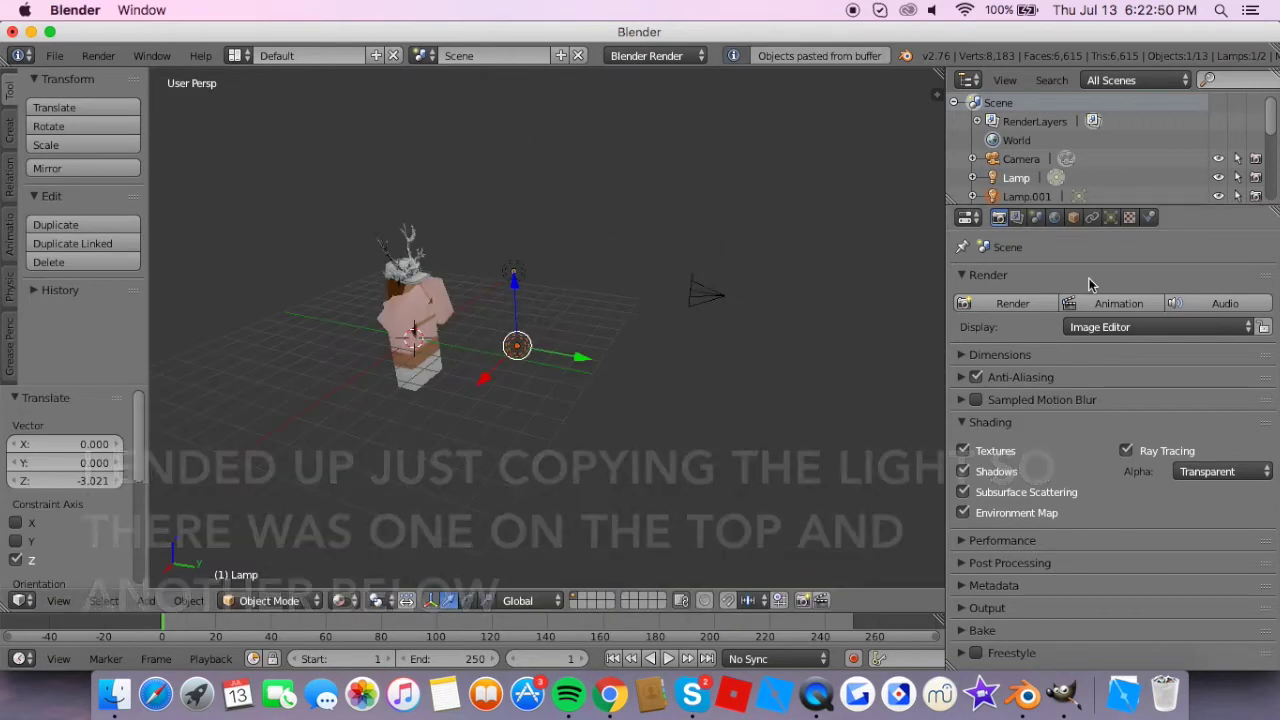
- Render the scene with both lamps and save the result as an image, choosing the Editing Parts folder on the Desktop
key(F12)
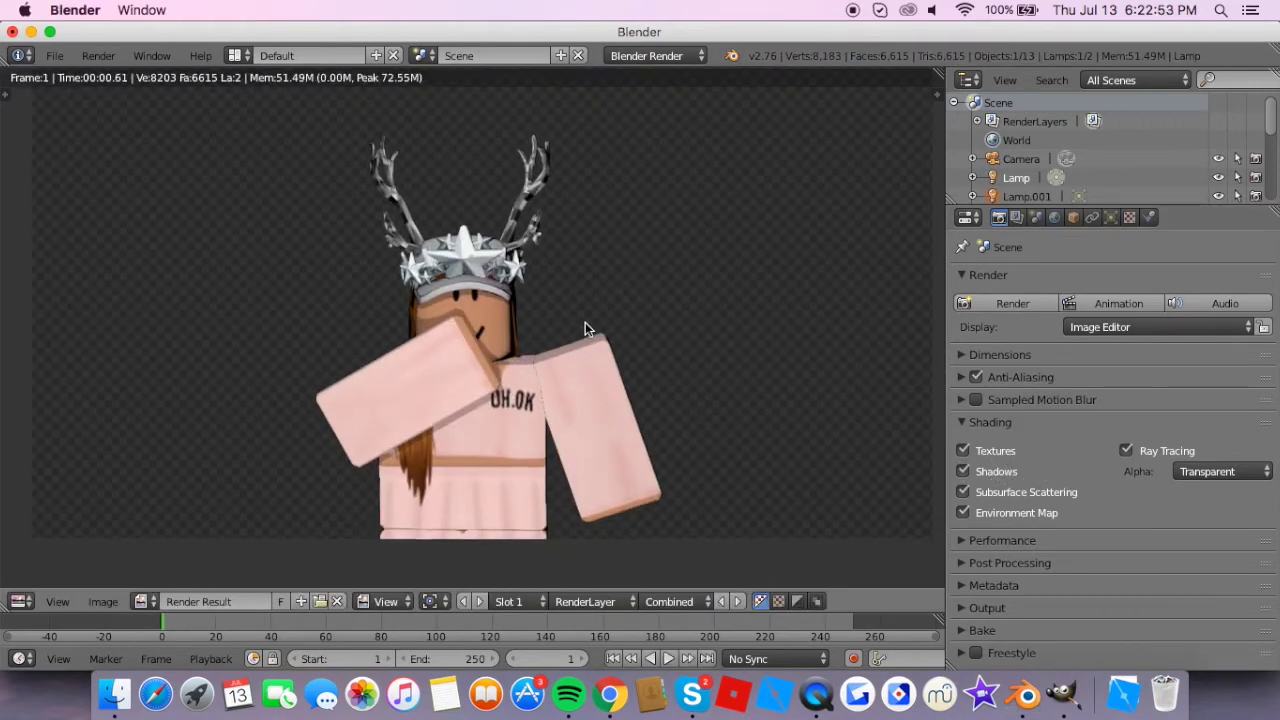
scroll(585, 322, up, 2)
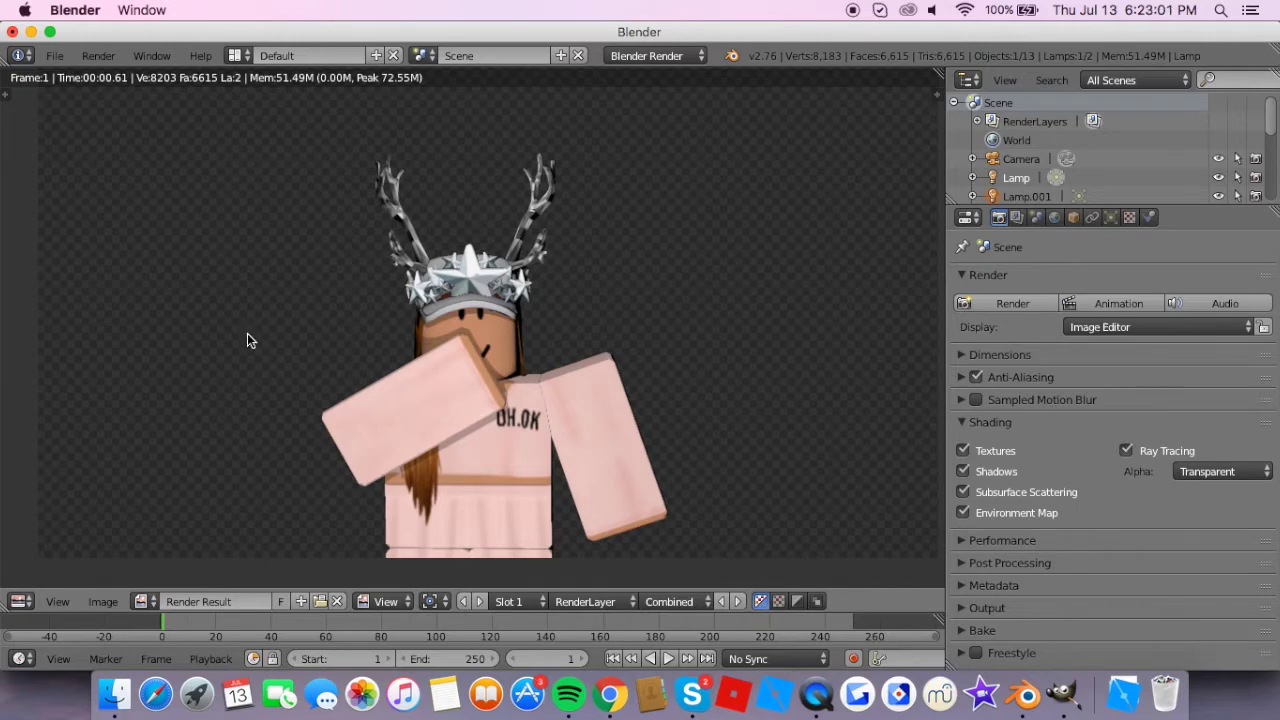
click(103, 604)
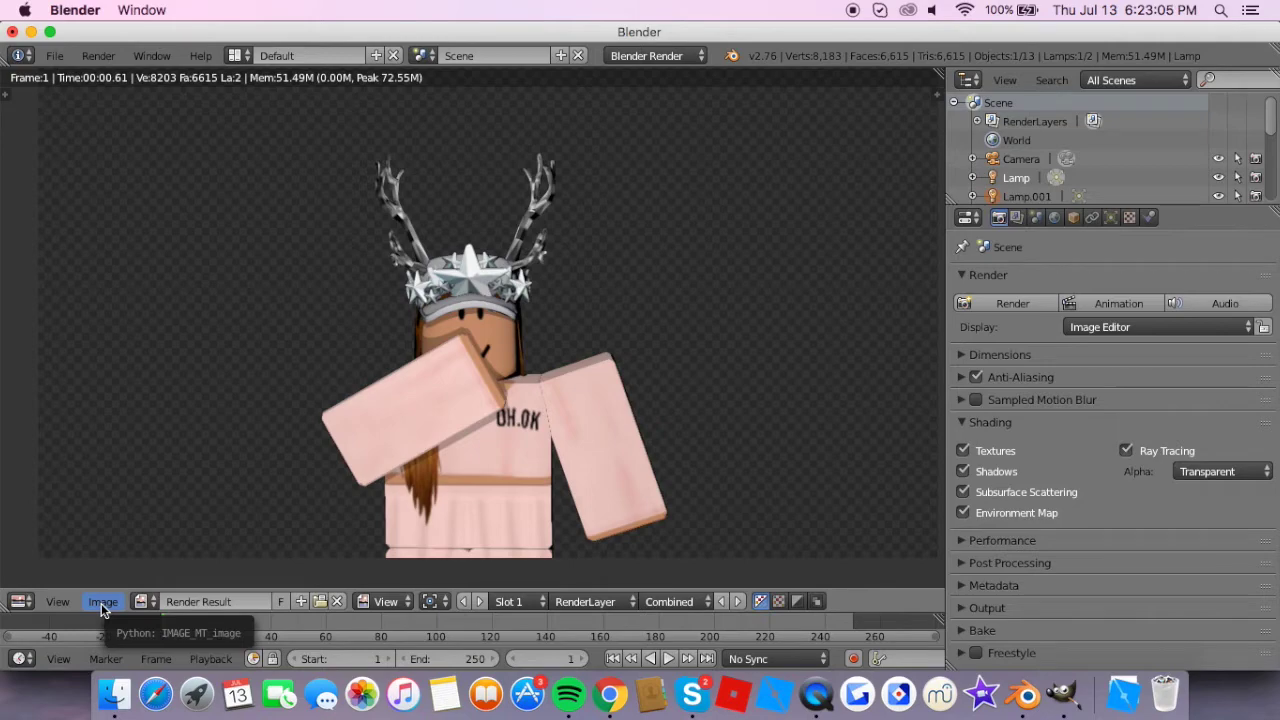
click(101, 603)
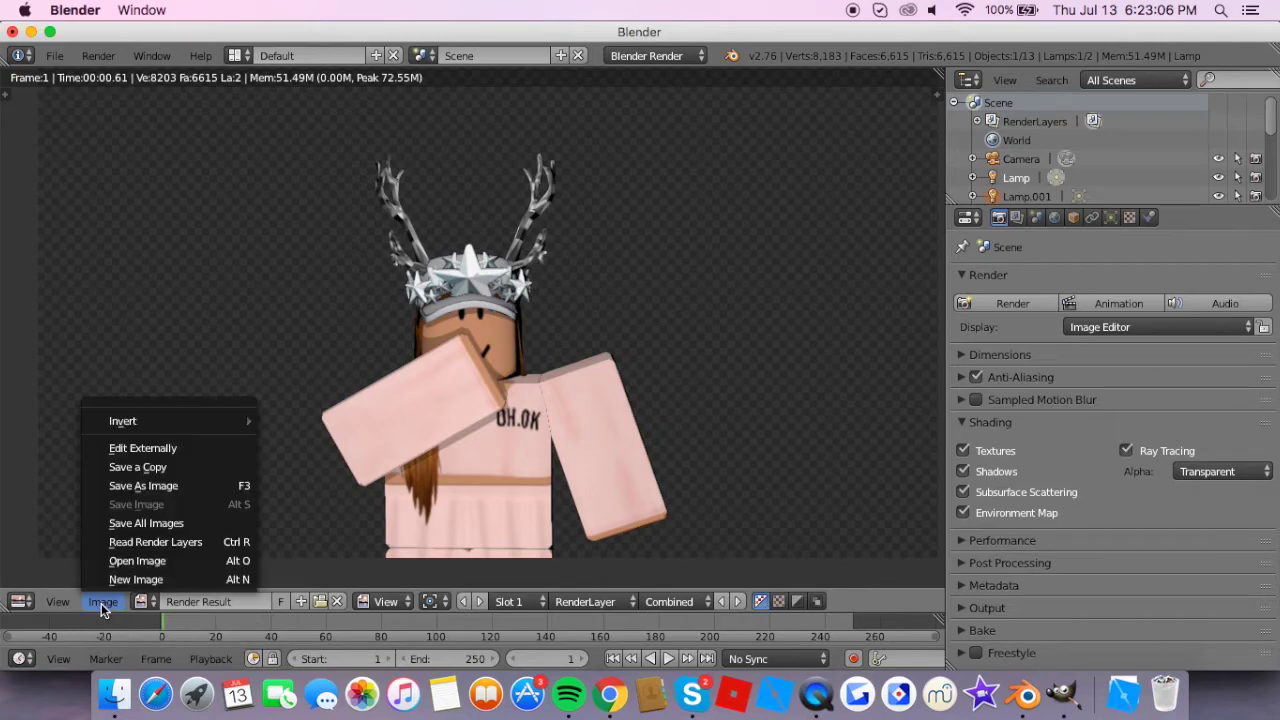
click(170, 488)
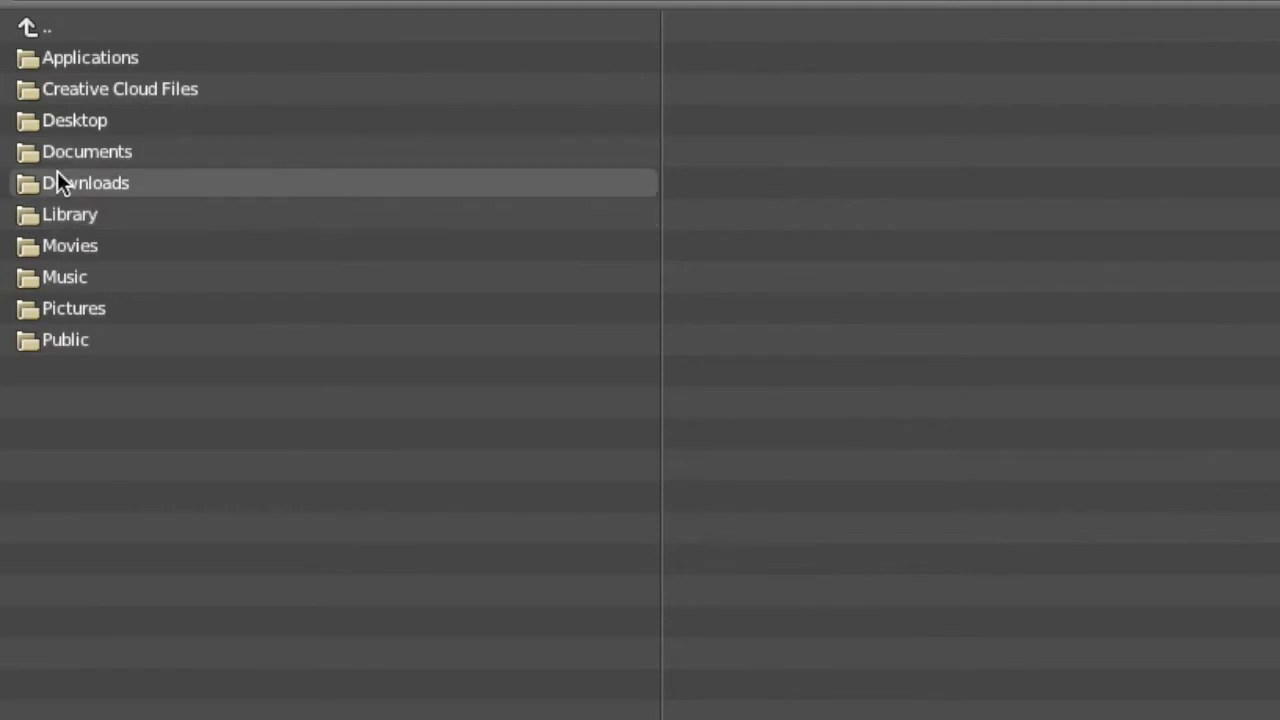
click(56, 121)
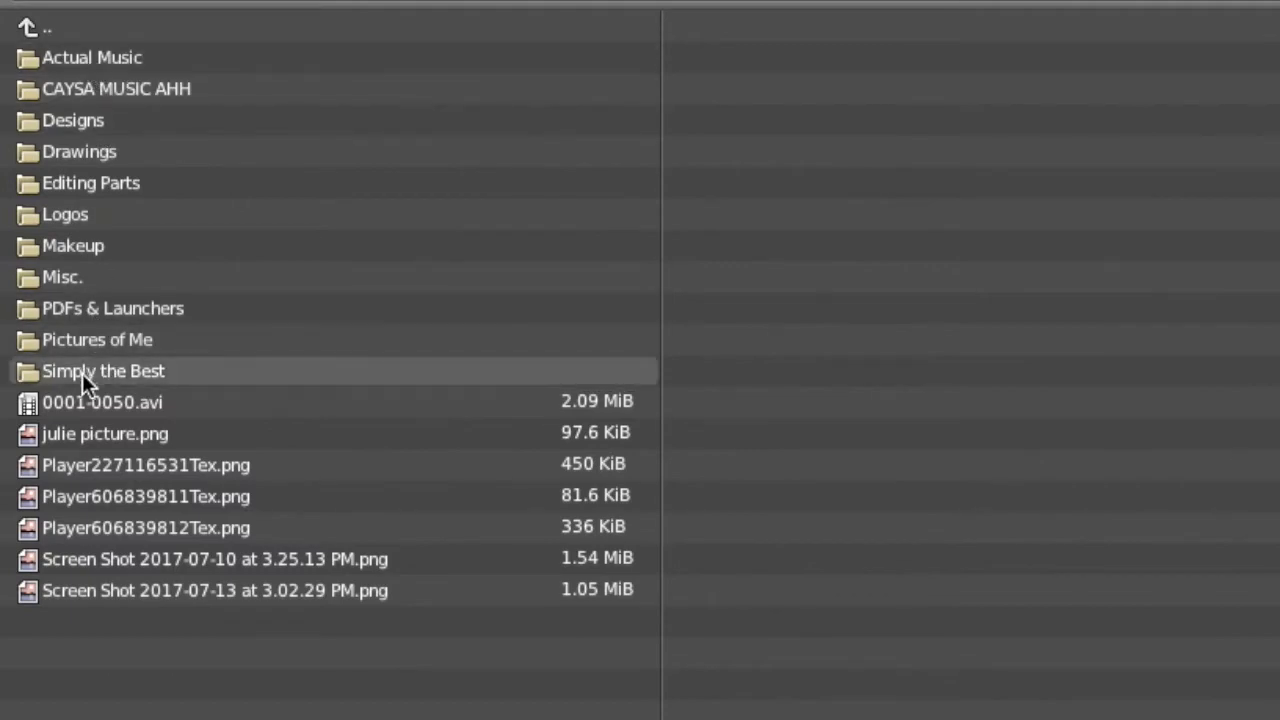
click(84, 183)
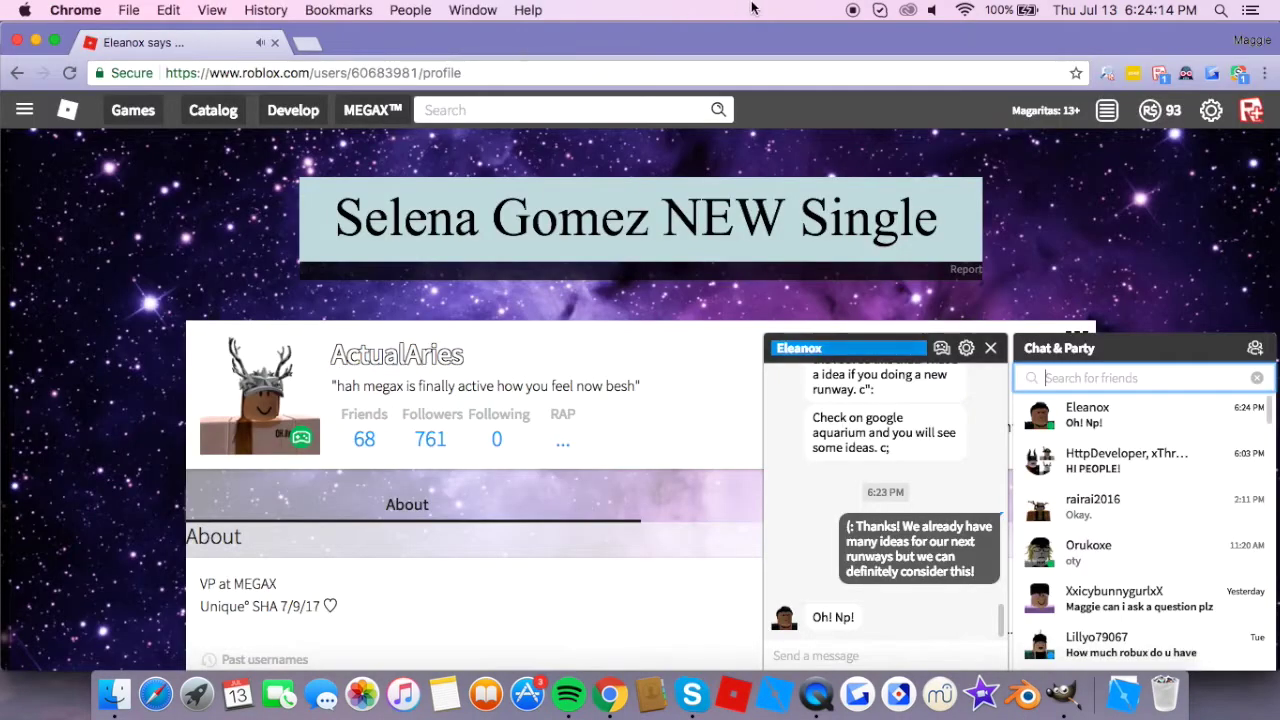
- Close the open Roblox chat conversation and collapse the chat list on the profile page, and switch to GIMP
click(990, 348)
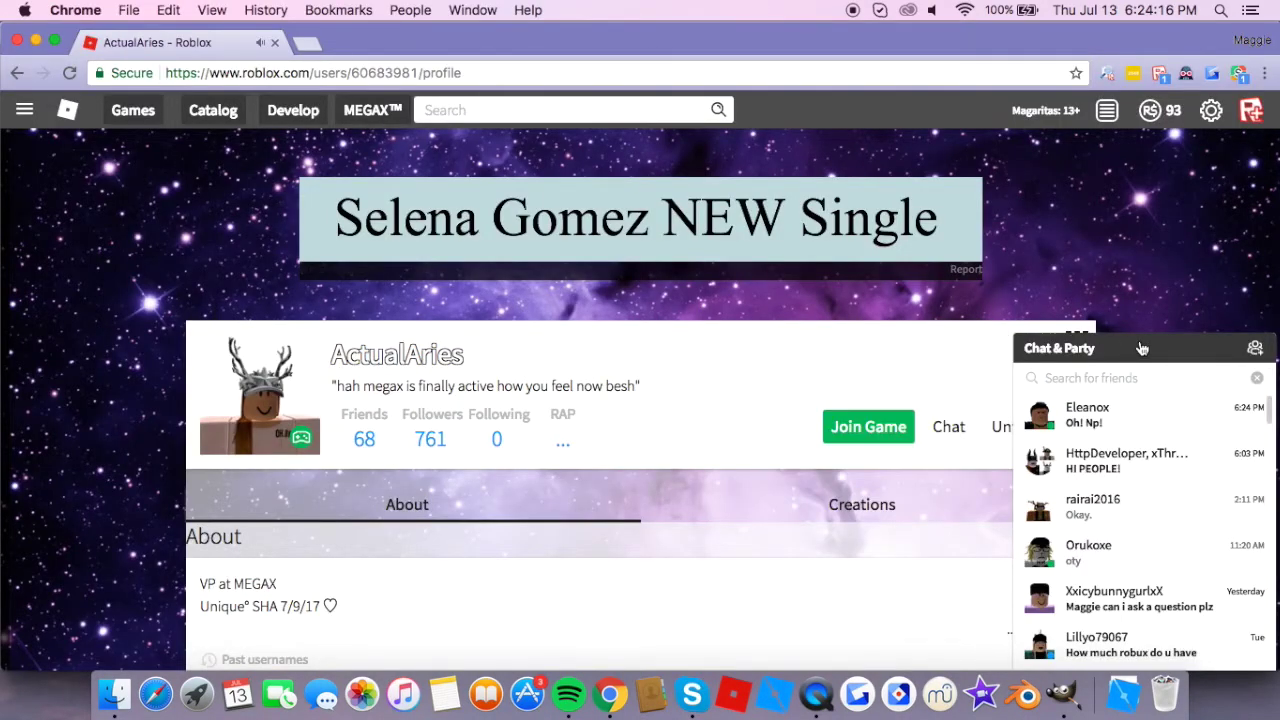
click(1140, 348)
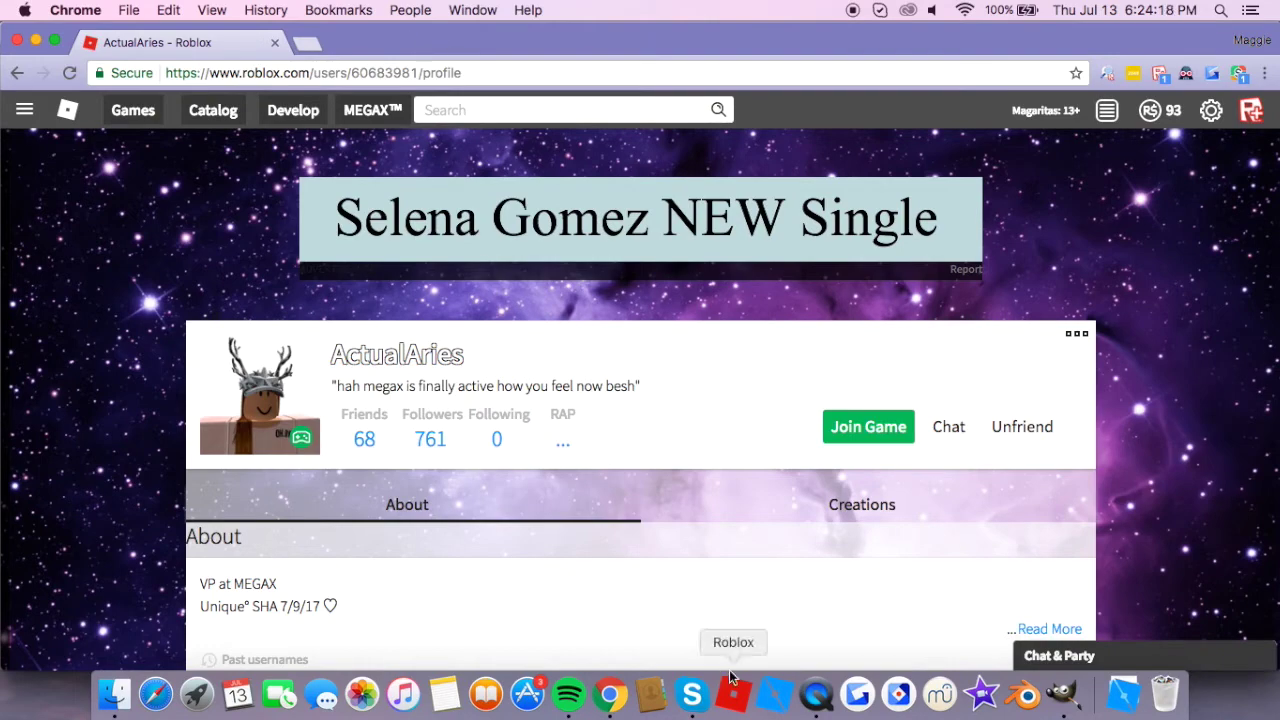
click(1061, 710)
click(438, 86)
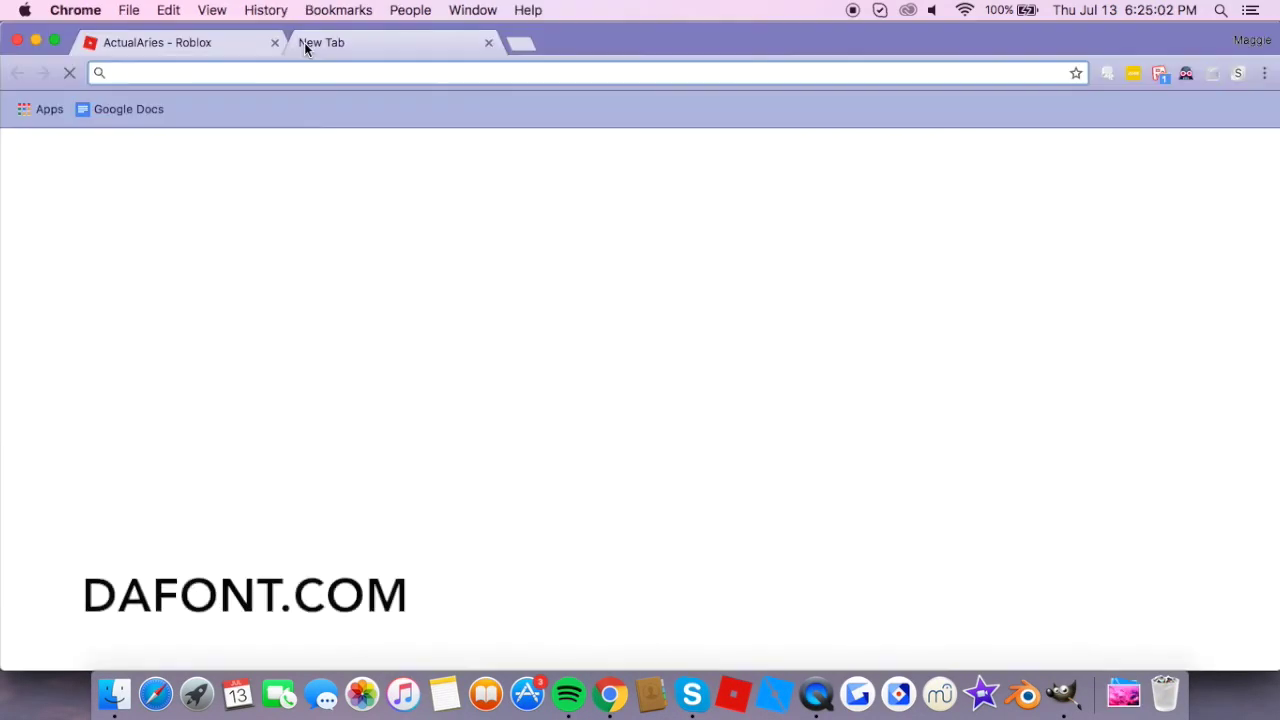
- Open the dafont.com website in a new Chrome tab and raise the system volume
text(daf)
key(BackSpace)
text(ont.com)
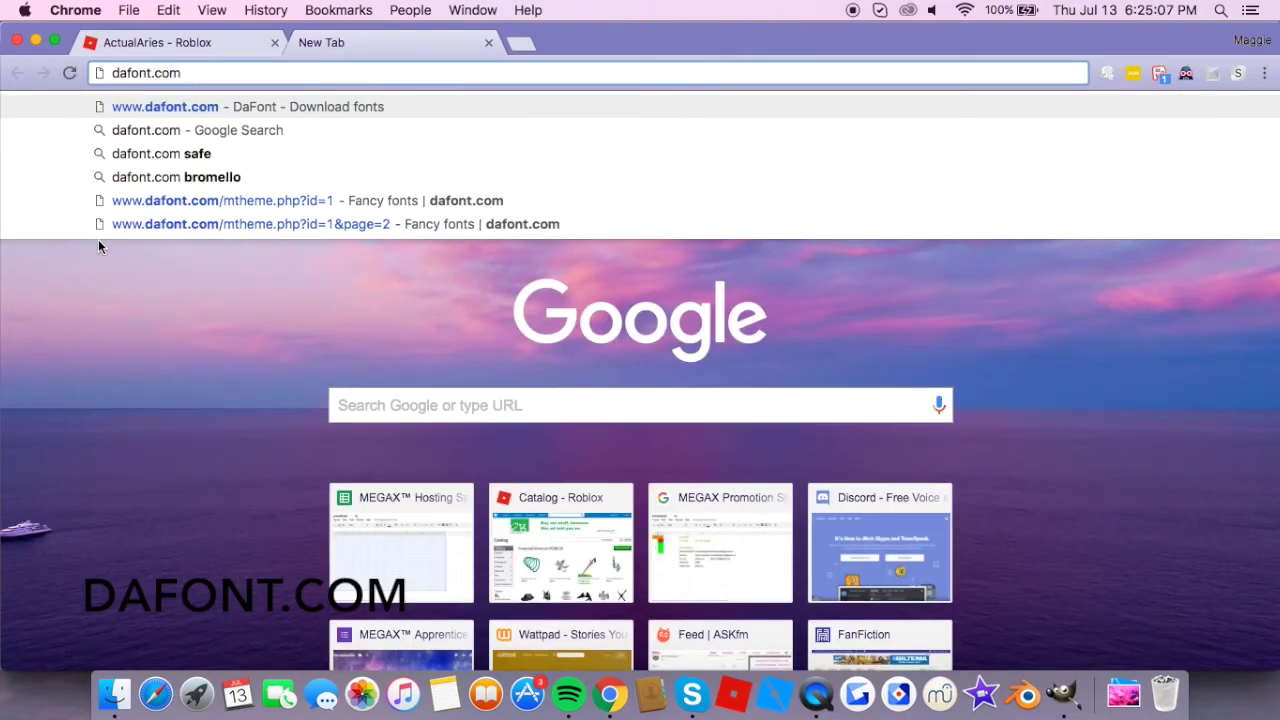
click(222, 112)
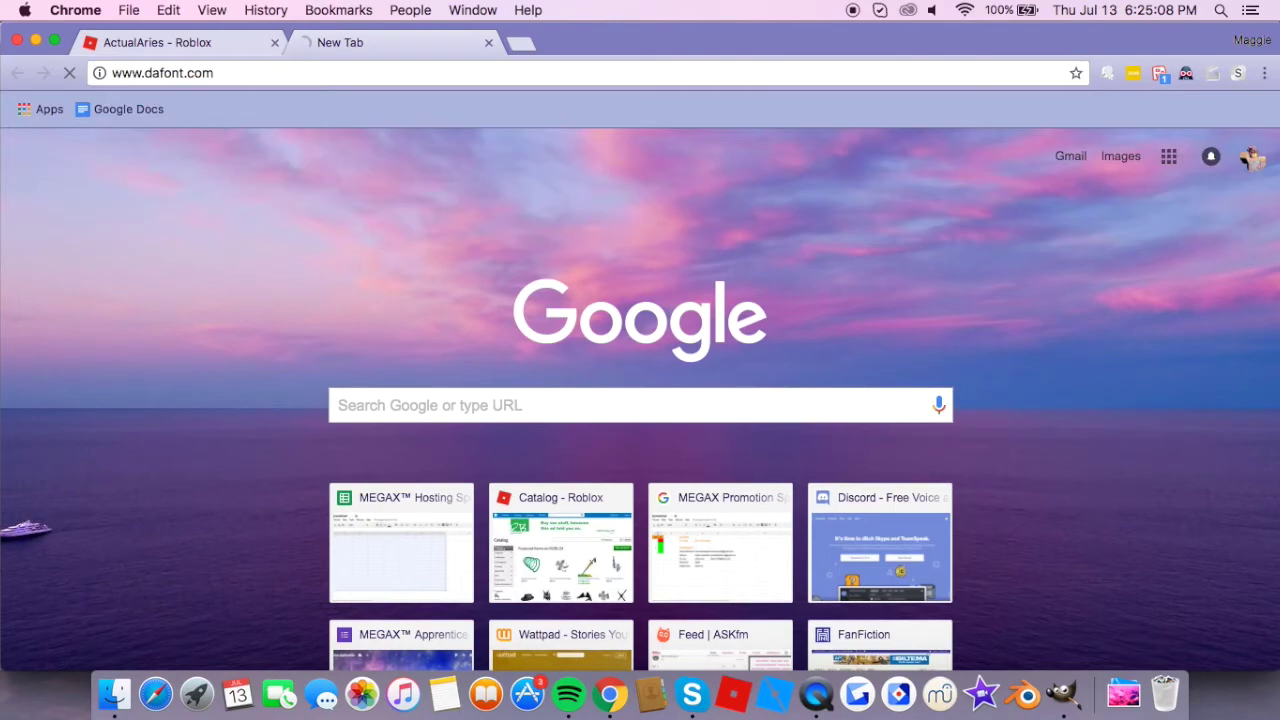
key(XF86AudioRaiseVolume)
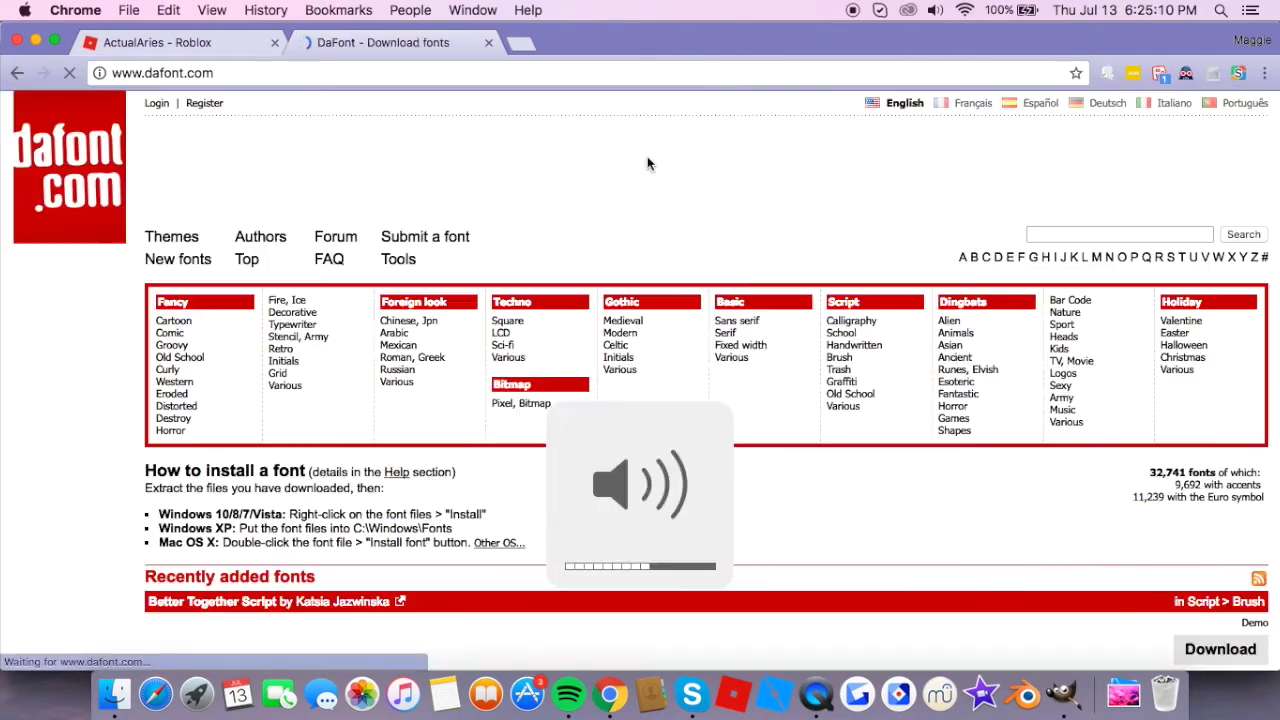
- Browse the Fancy fonts on dafont, download the Rakoon font and unpack rakoon.zip
scroll(594, 530, down, 5)
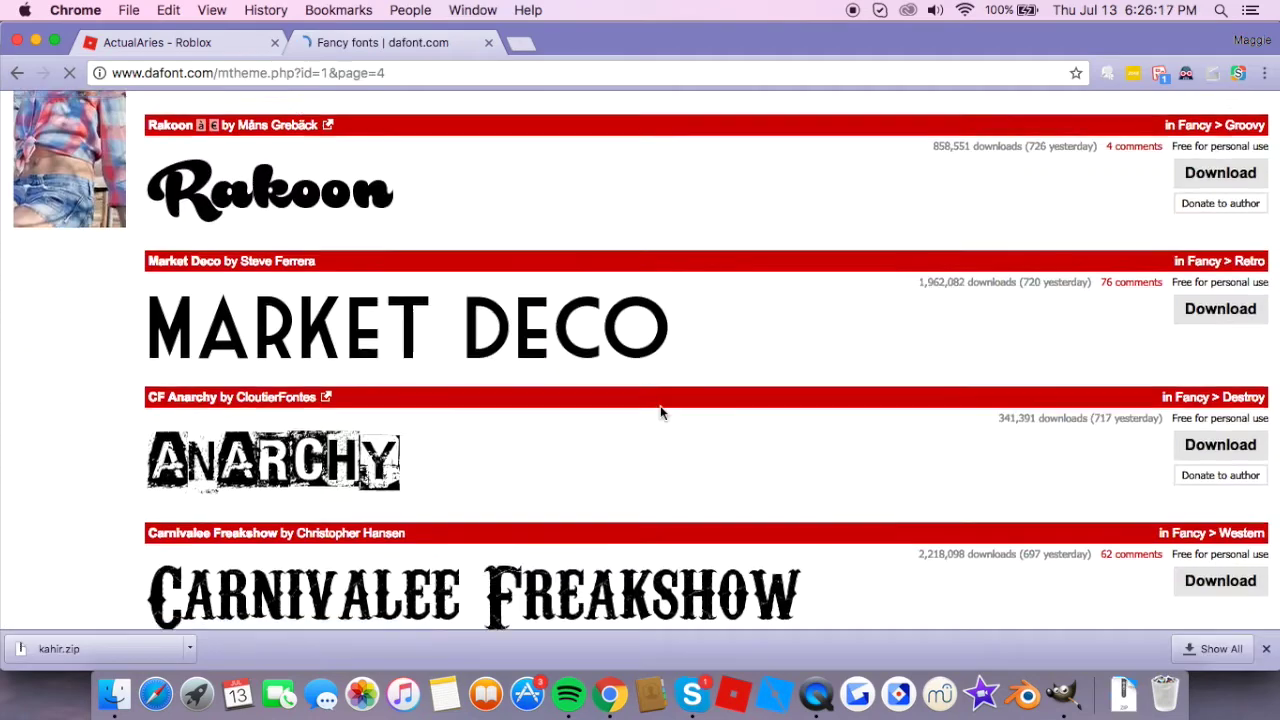
scroll(663, 414, up, 3)
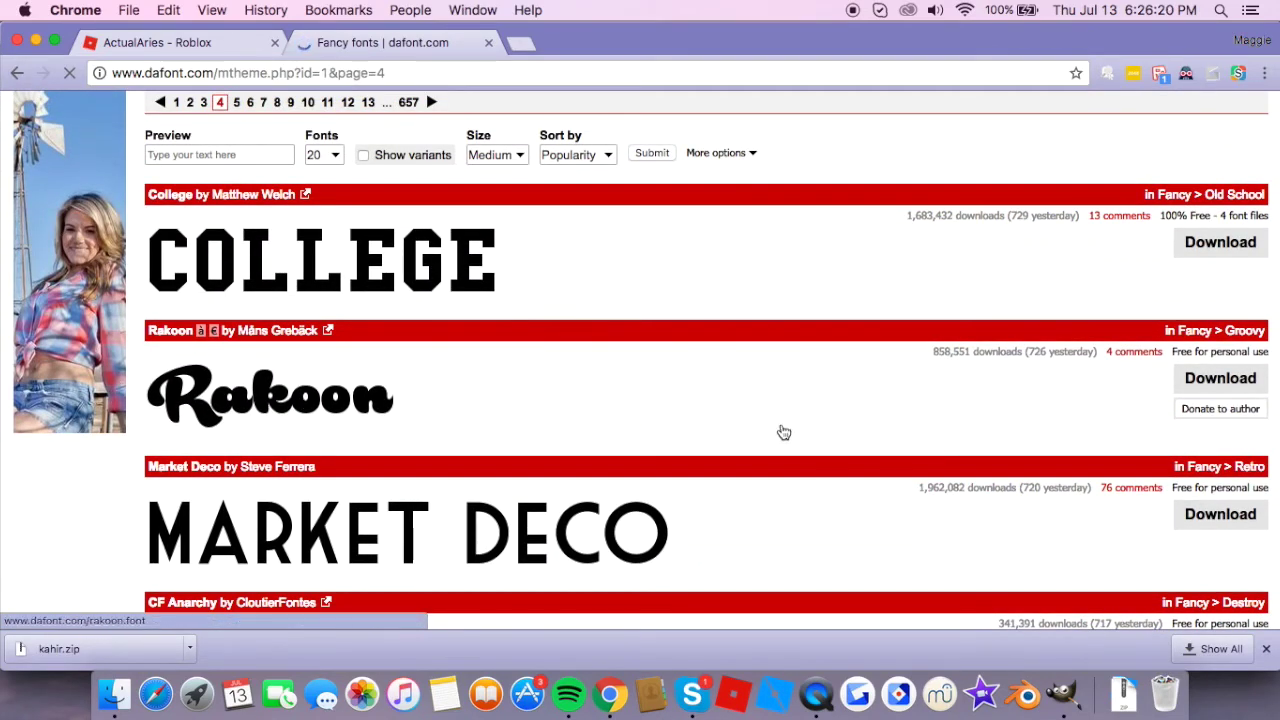
click(1214, 378)
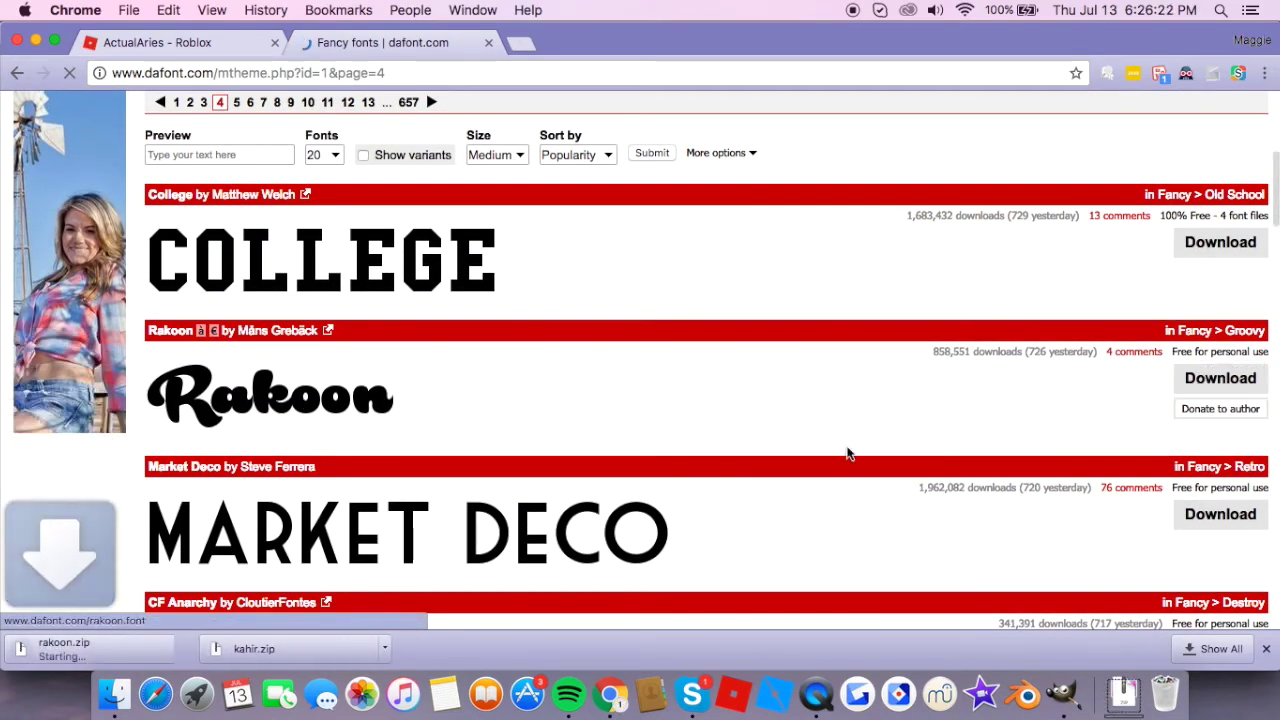
click(103, 649)
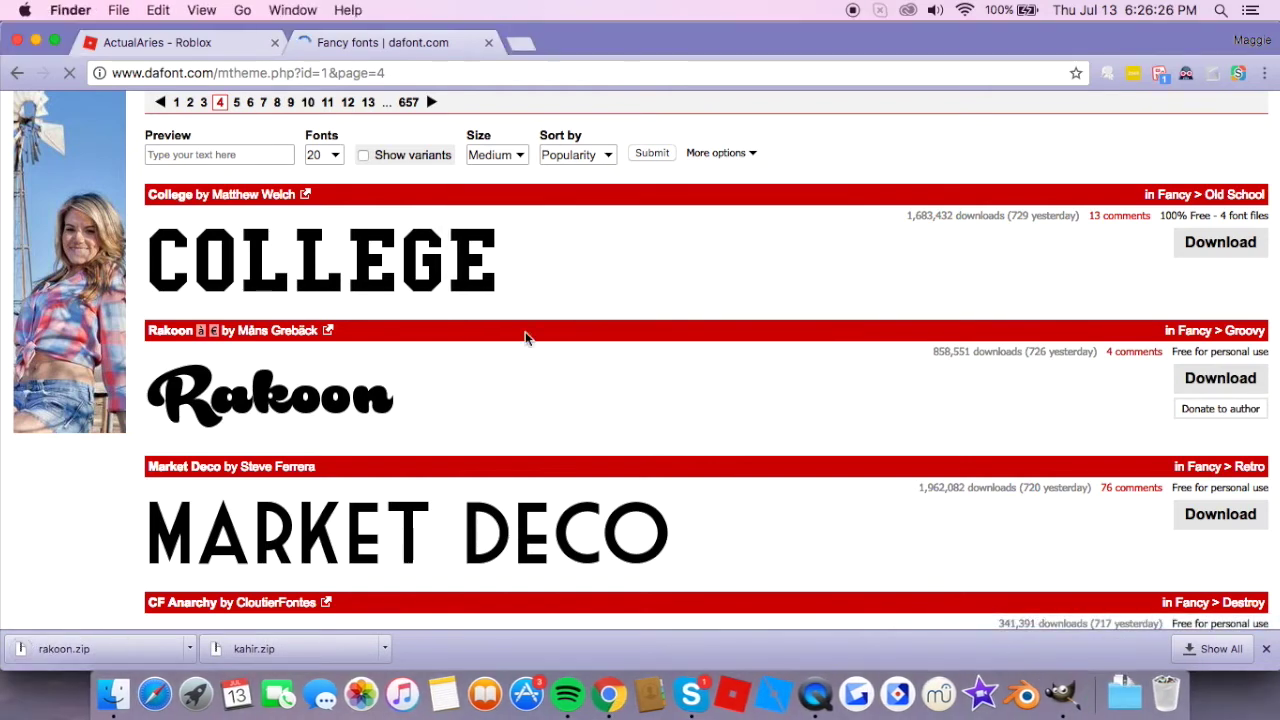
scroll(546, 480, down, 5)
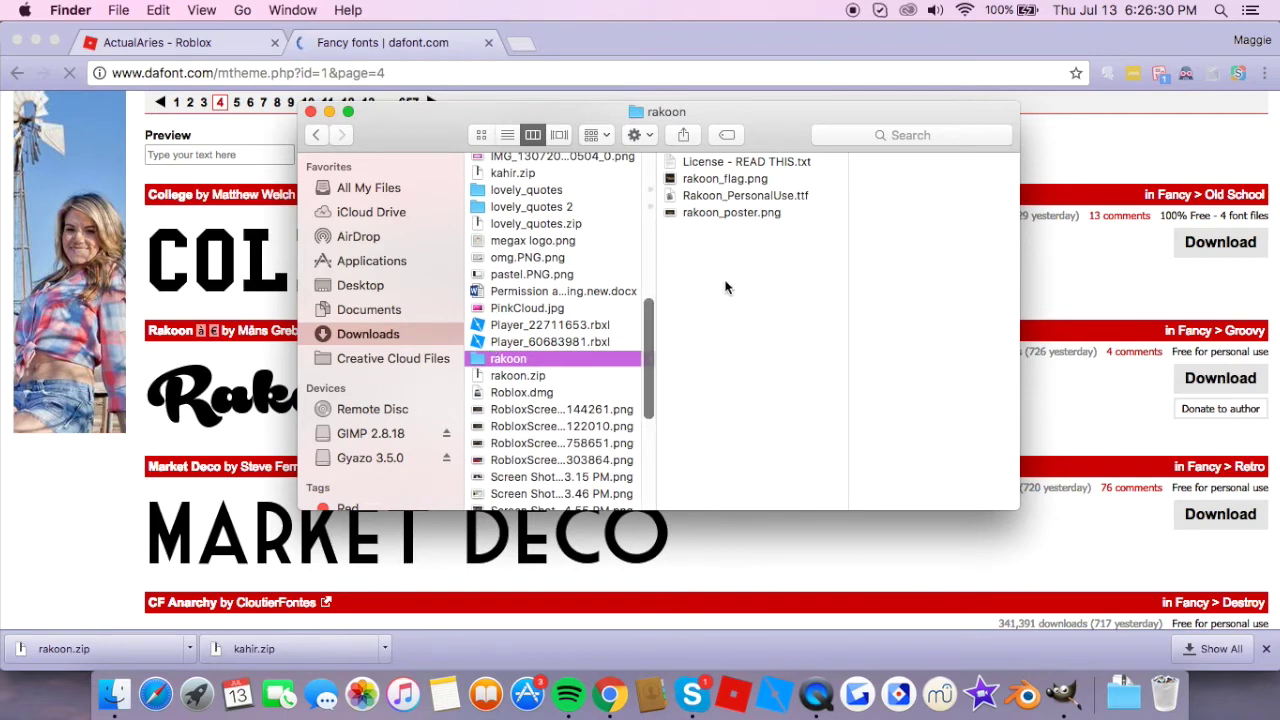
- Preview the license text, flag image, font file and poster image in the unpacked rakoon folder
click(766, 161)
scroll(940, 241, down, 8)
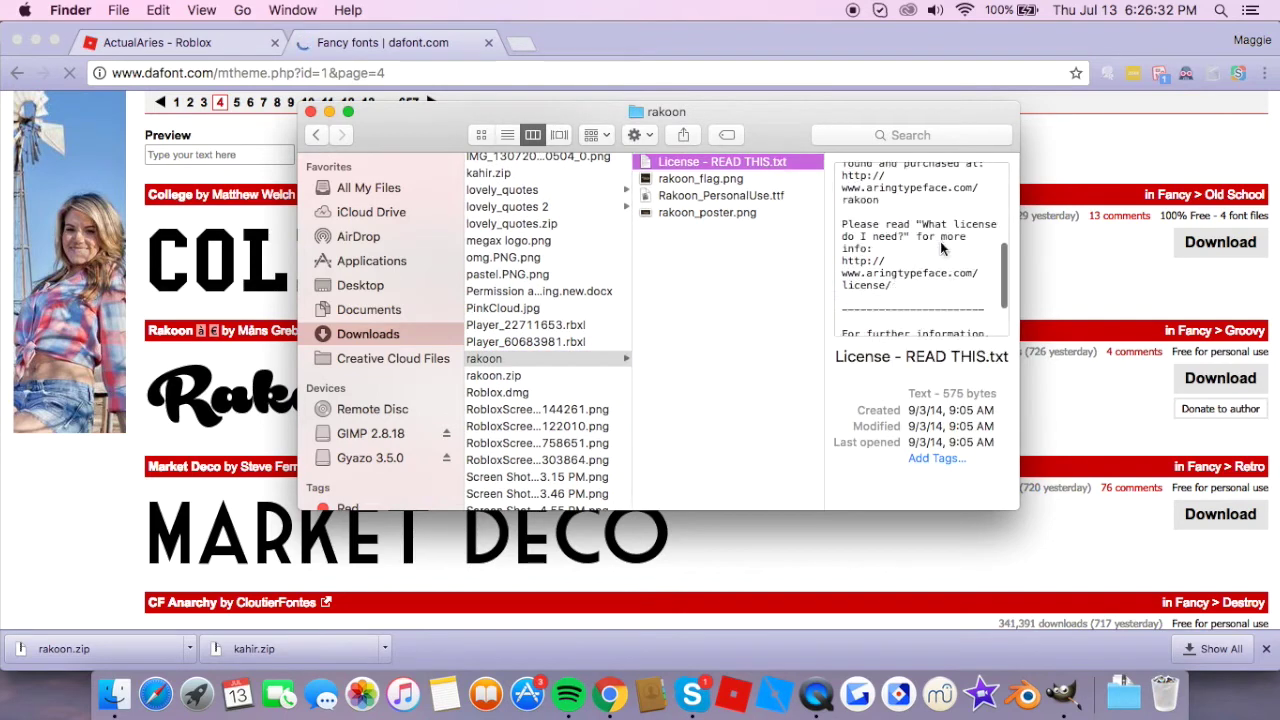
click(722, 184)
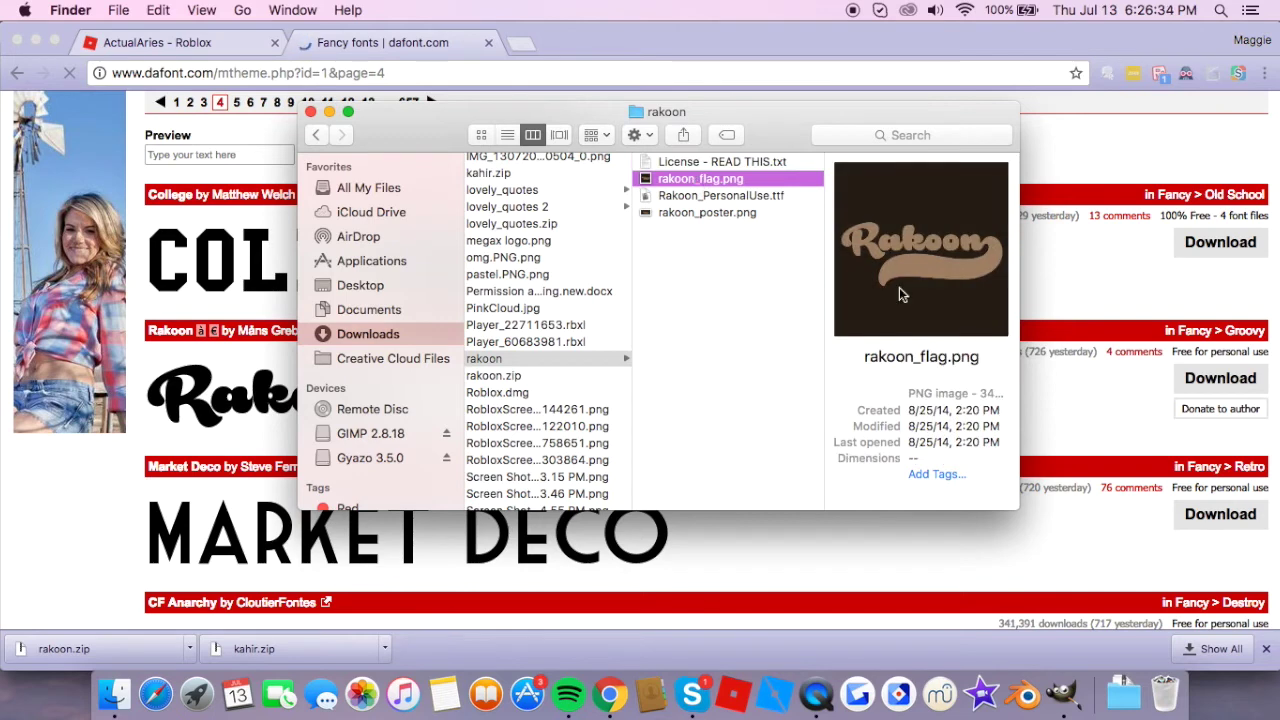
click(722, 196)
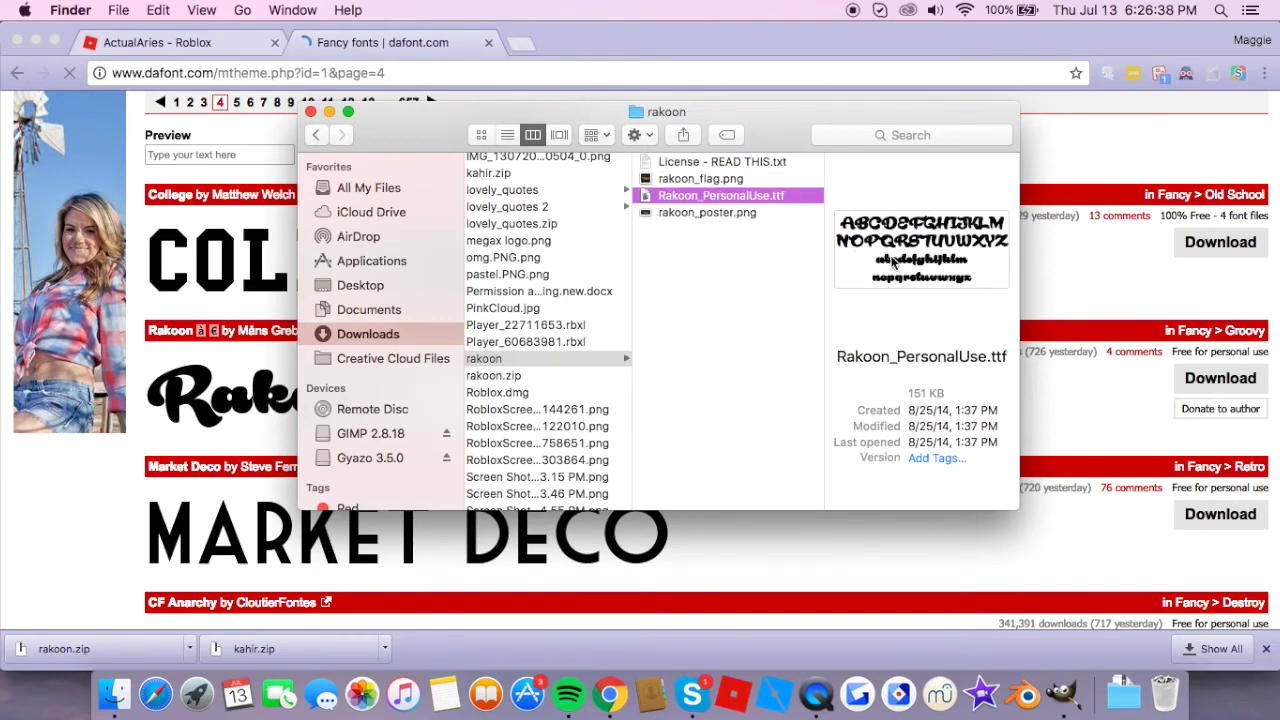
click(758, 213)
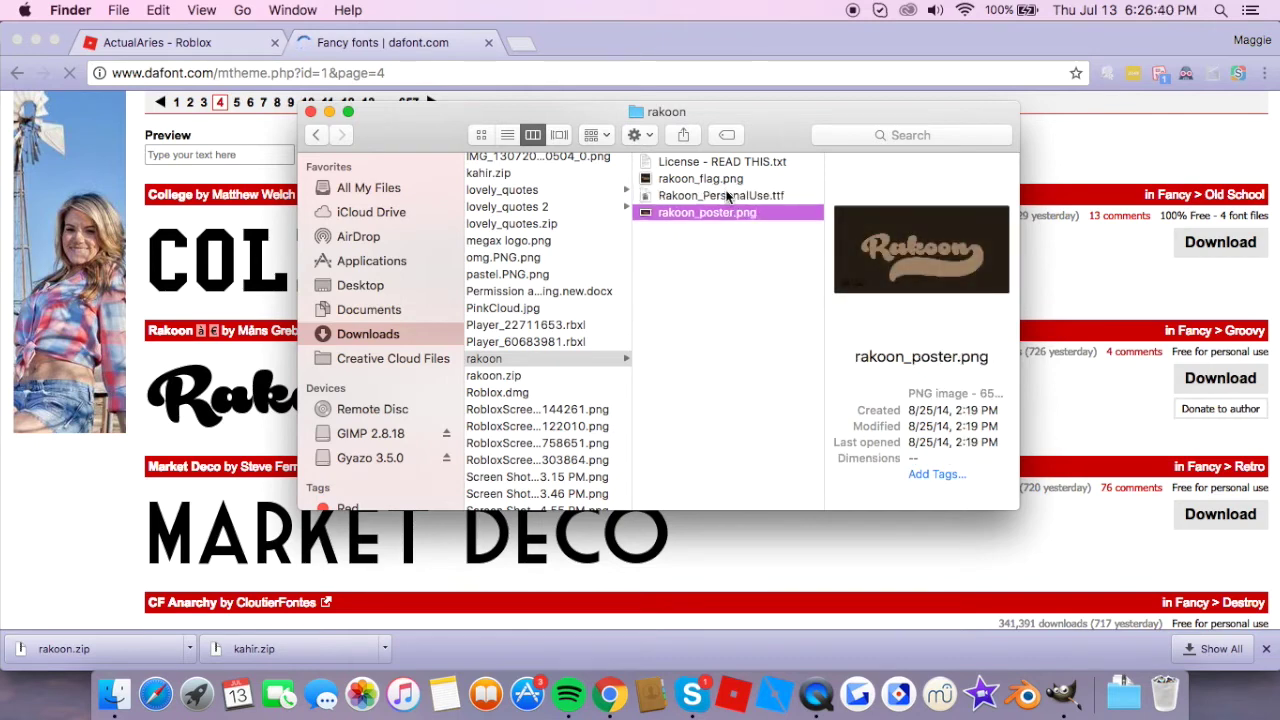
- Open Rakoon_PersonalUse.ttf in Font Book and install the font
click(728, 196)
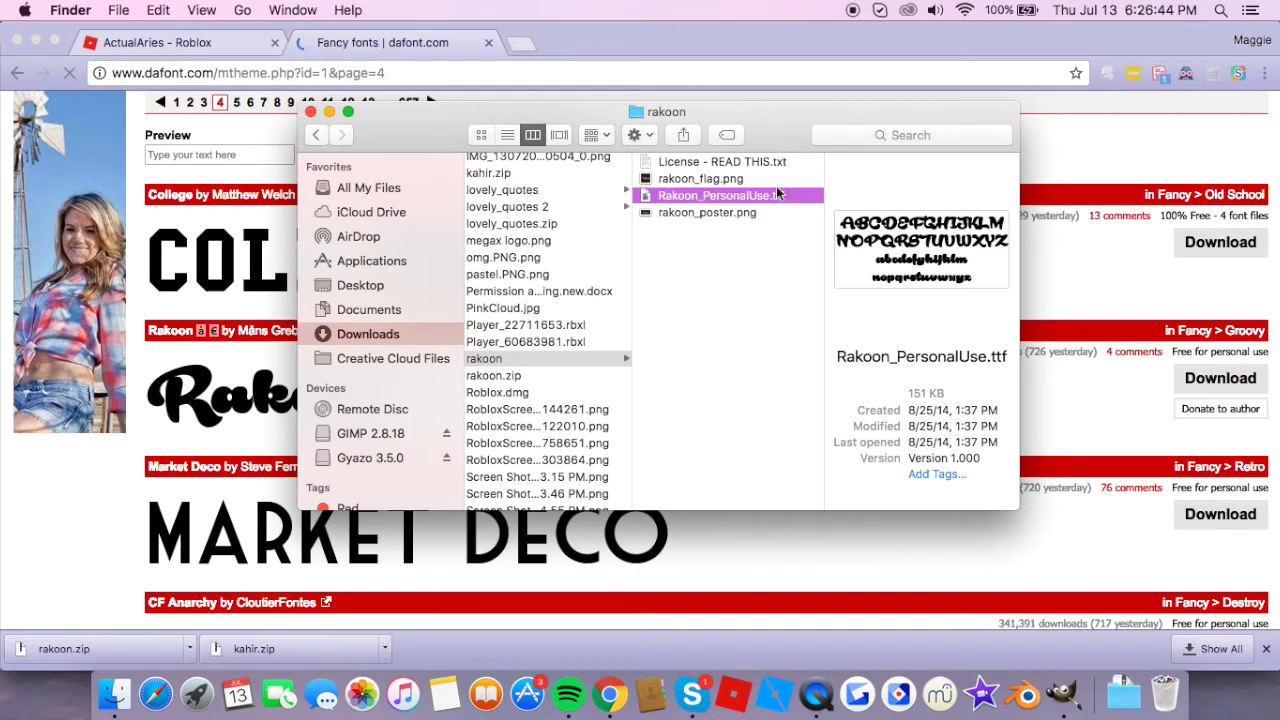
scroll(581, 346, left, 1)
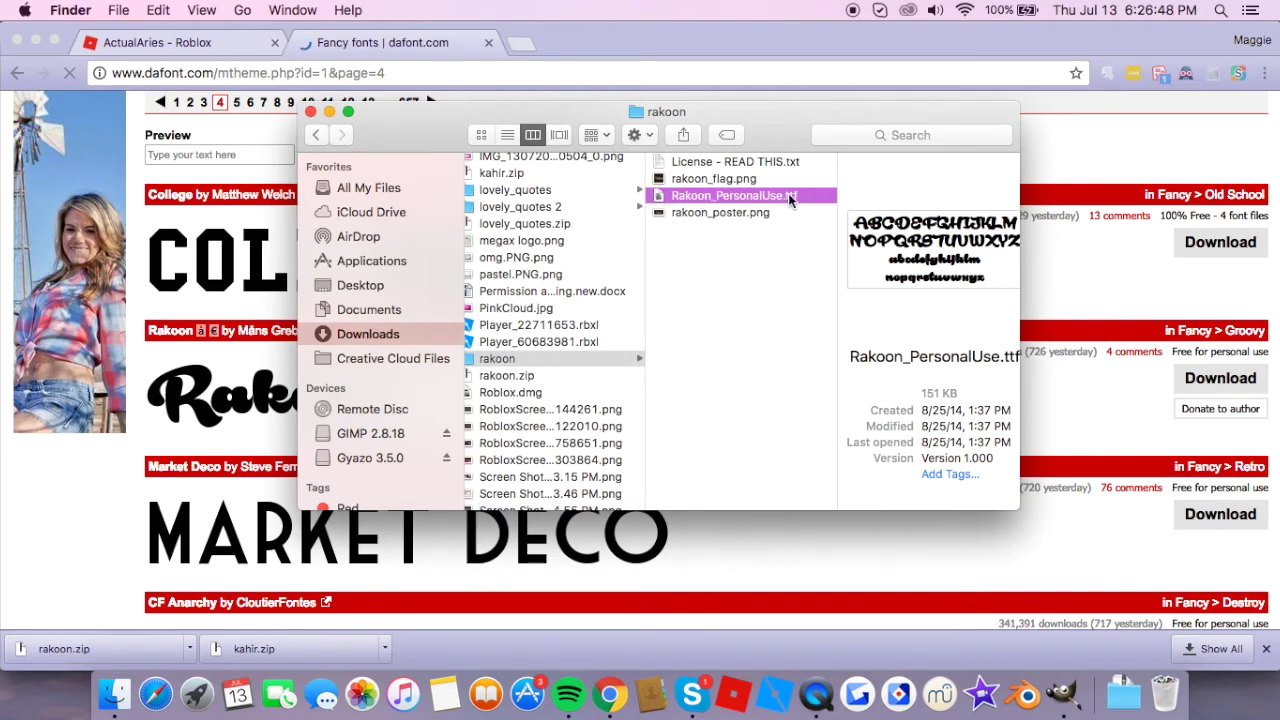
double_click(740, 197)
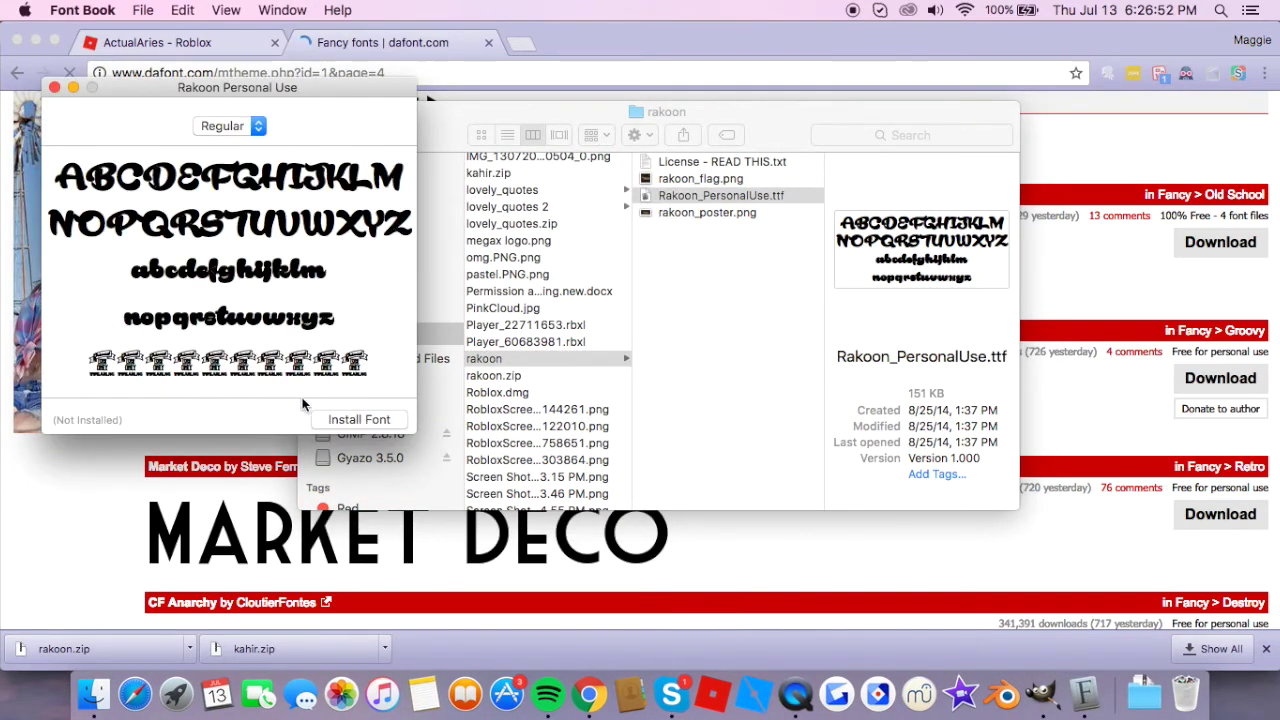
click(346, 421)
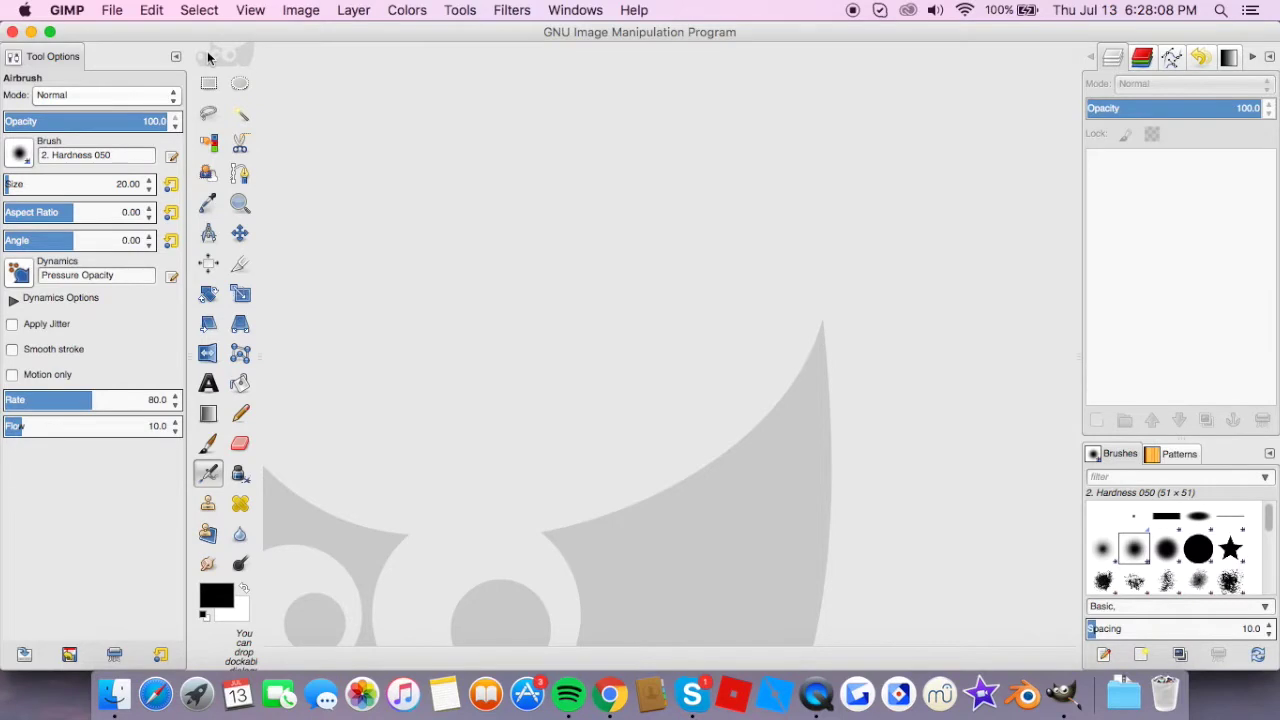
- Create a new 1000 × 1000 px image in GIMP
click(112, 10)
click(139, 35)
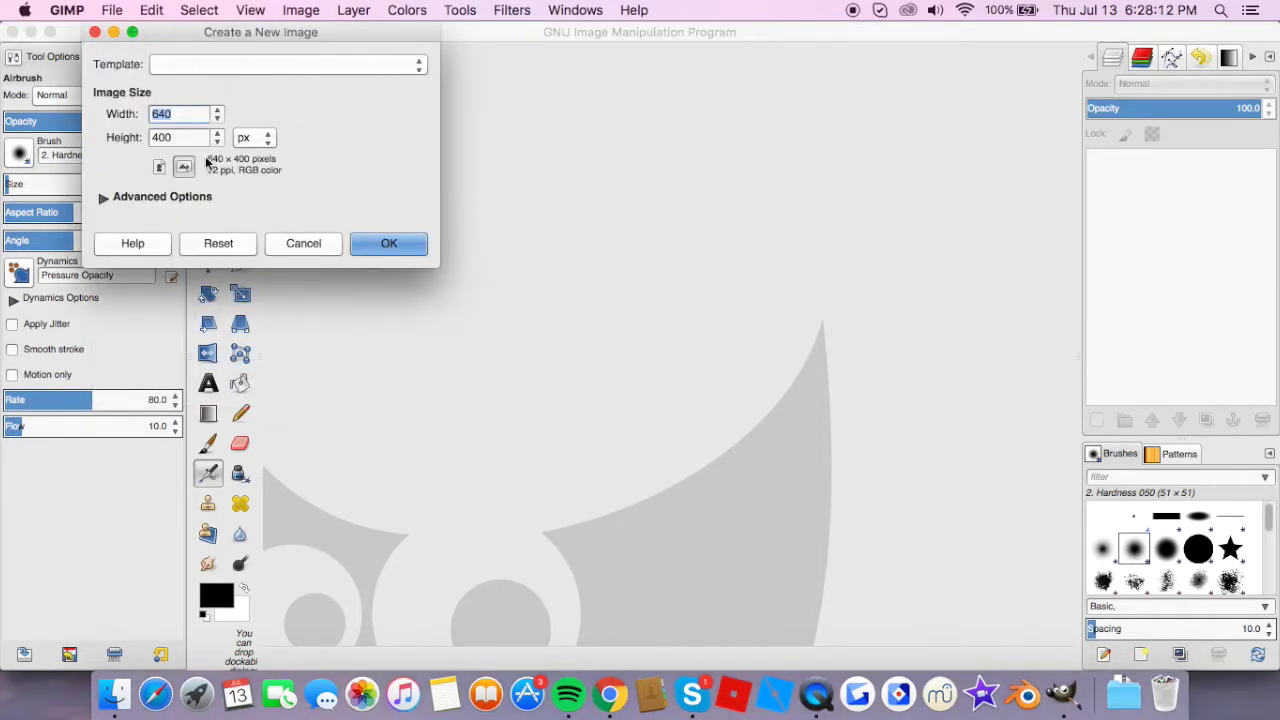
drag(186, 137, 146, 137)
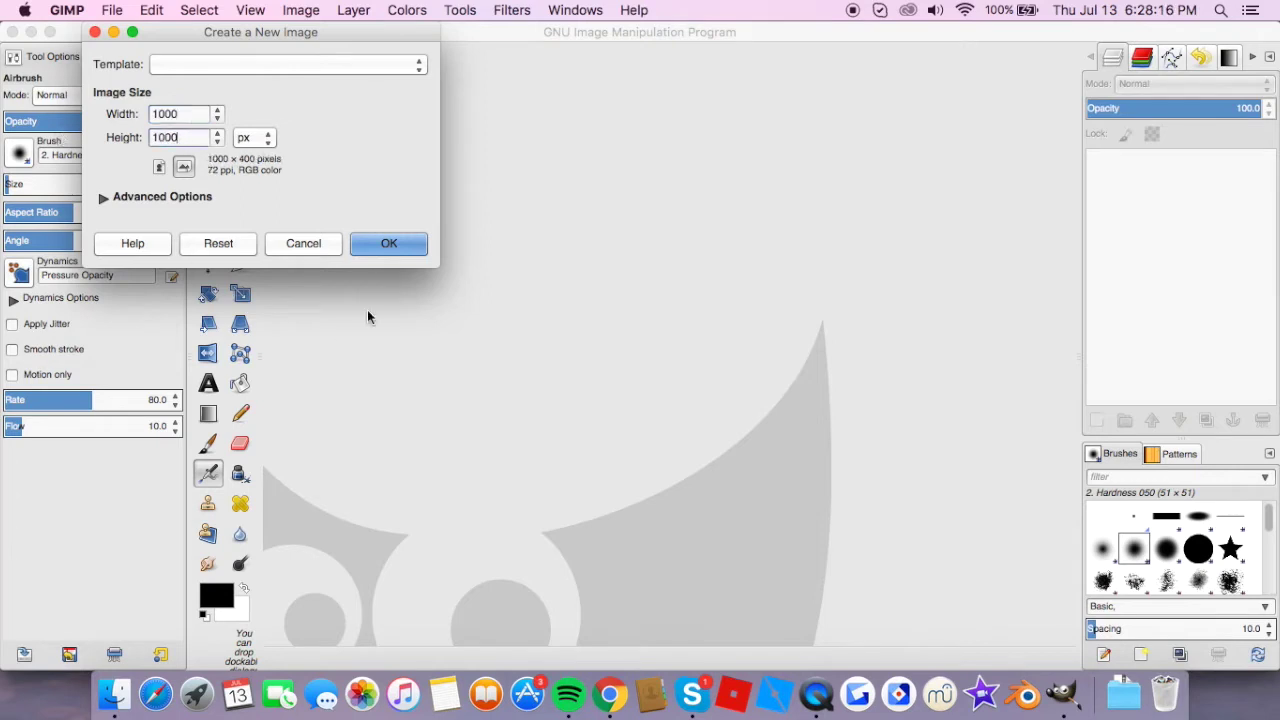
click(367, 243)
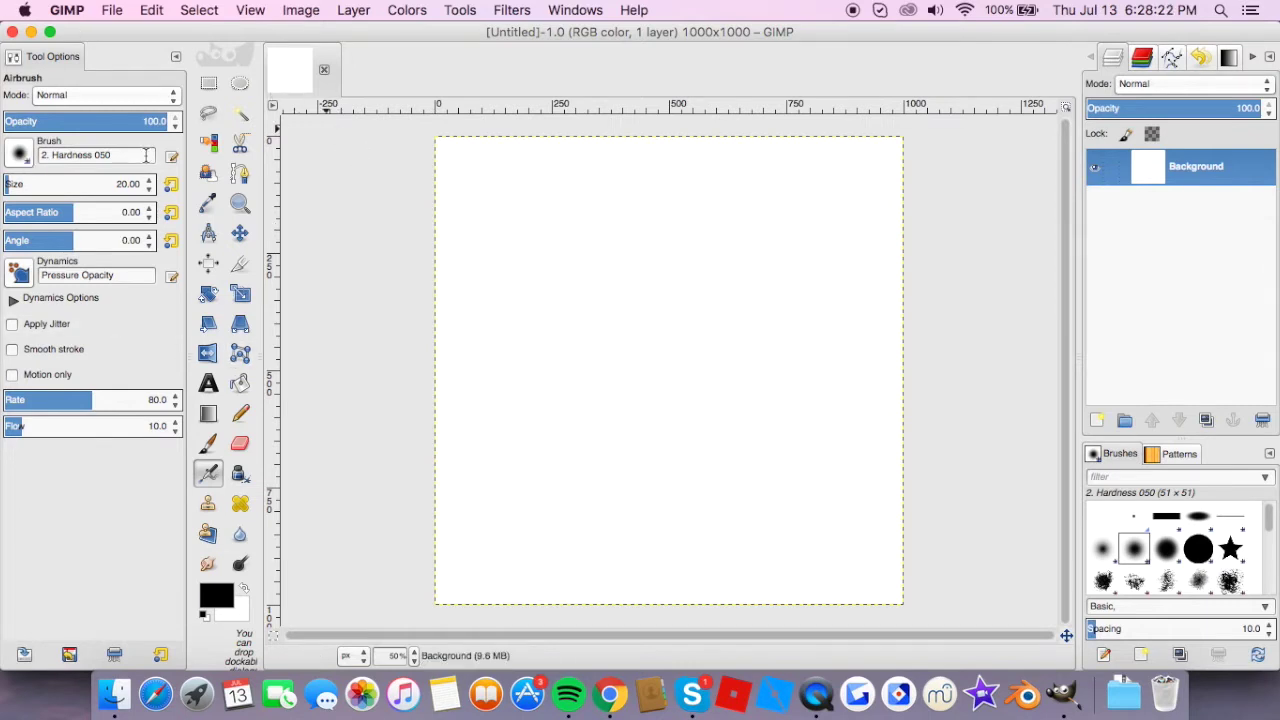
- Add an alpha channel to the Background layer and erase the entire white canvas with the 2. Hardness 100 brush
right_click(1190, 177)
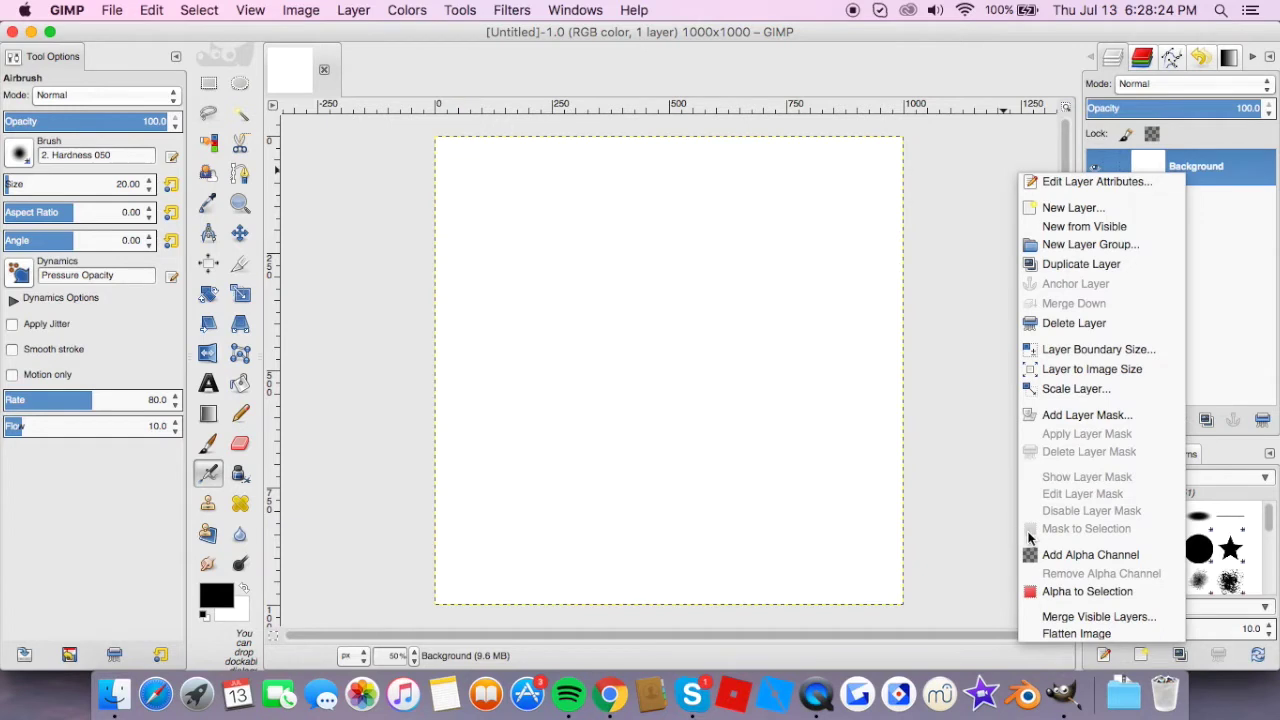
click(1058, 556)
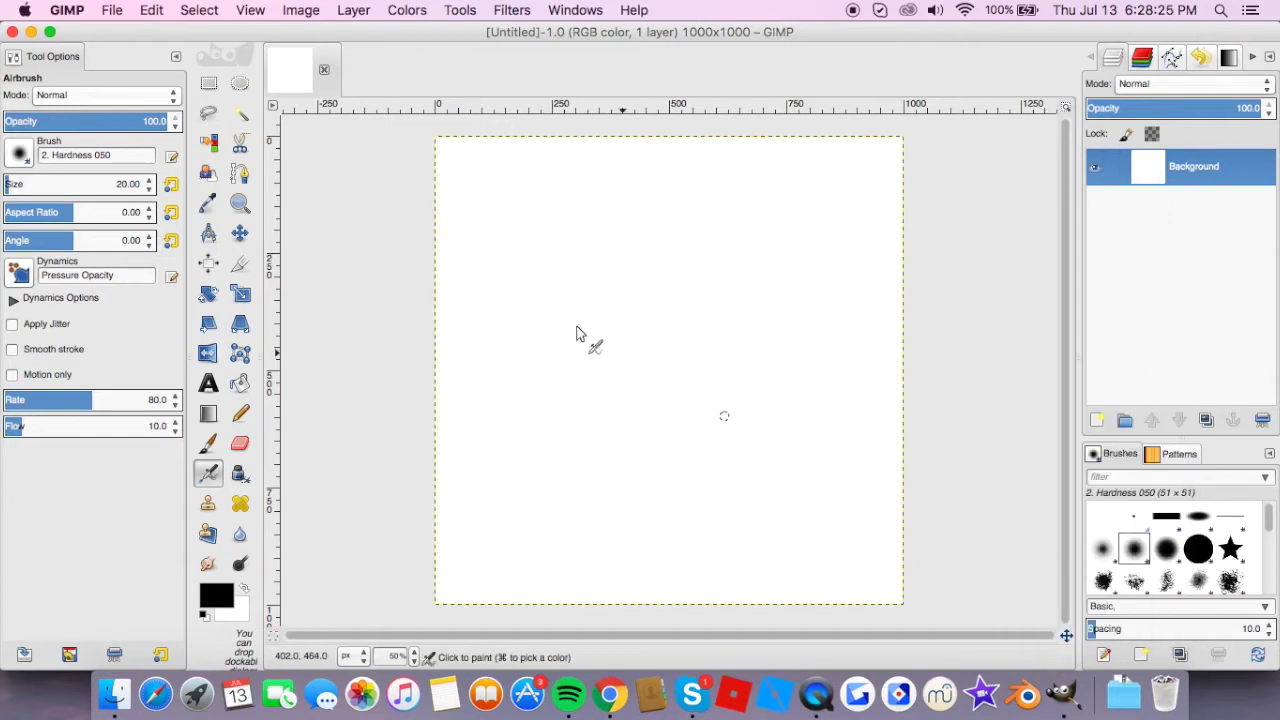
click(241, 443)
click(26, 163)
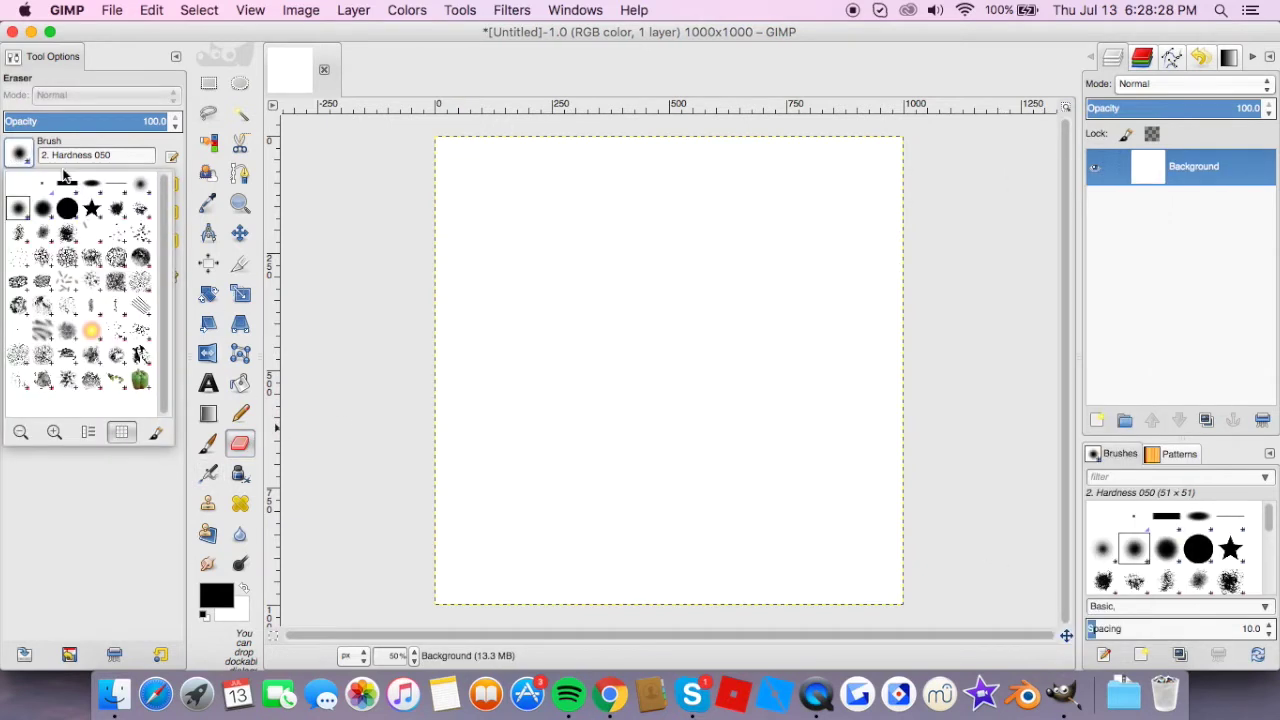
click(70, 204)
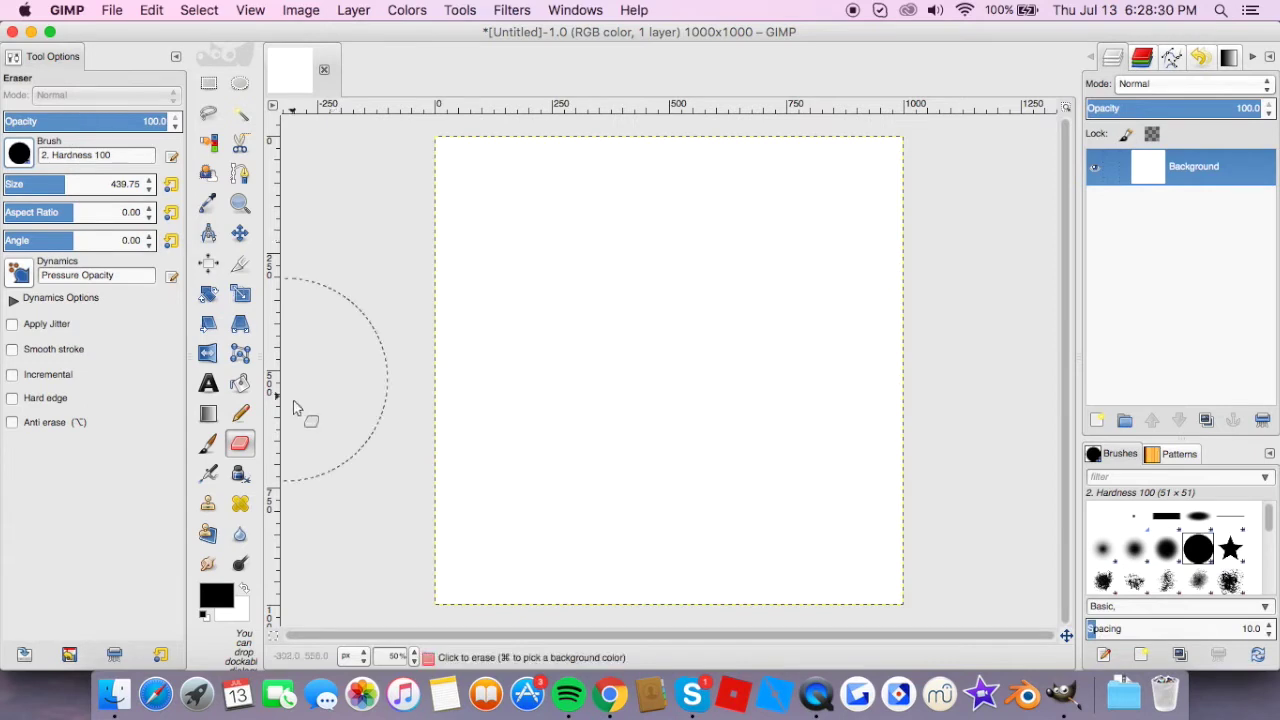
mouse_move(460, 174)
mouse_down()
mouse_move(451, 591)
mouse_move(875, 590)
mouse_up()
mouse_move(879, 462)
mouse_down()
mouse_move(890, 165)
mouse_move(628, 172)
mouse_move(622, 411)
mouse_move(764, 465)
mouse_move(748, 351)
mouse_up()
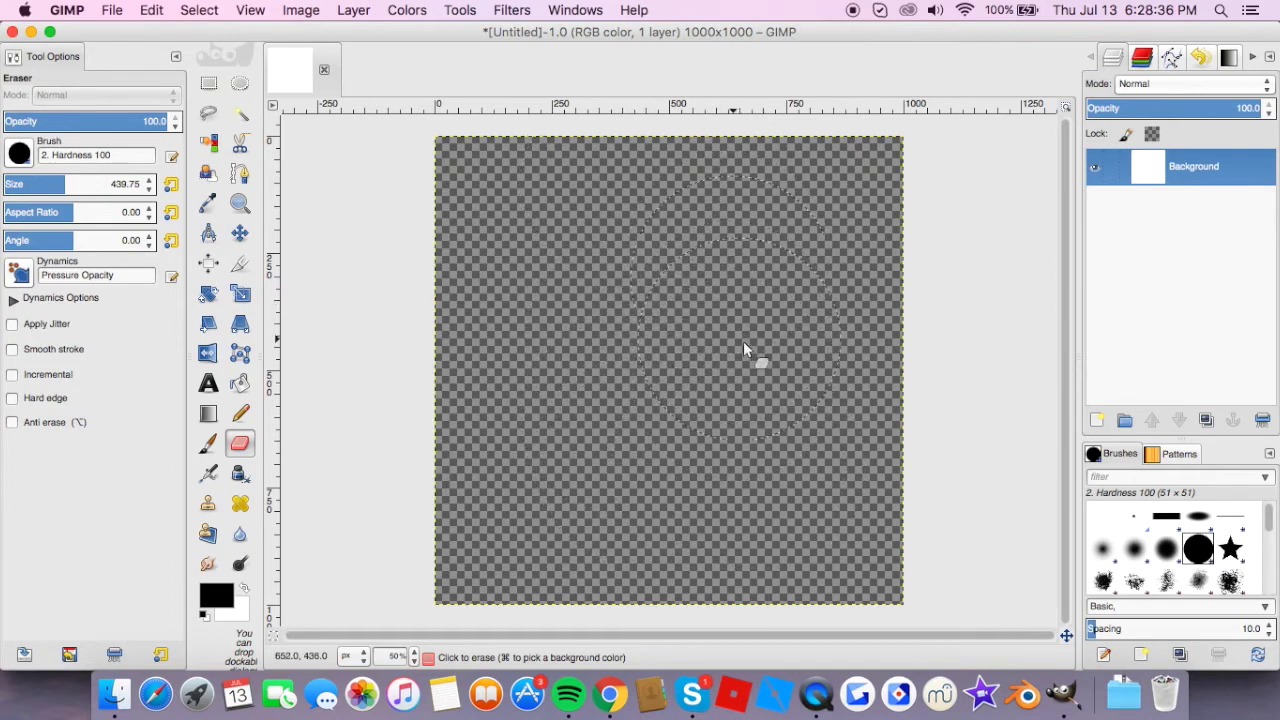
- Create a second new image of 1000 × 1000 px
click(208, 83)
click(112, 10)
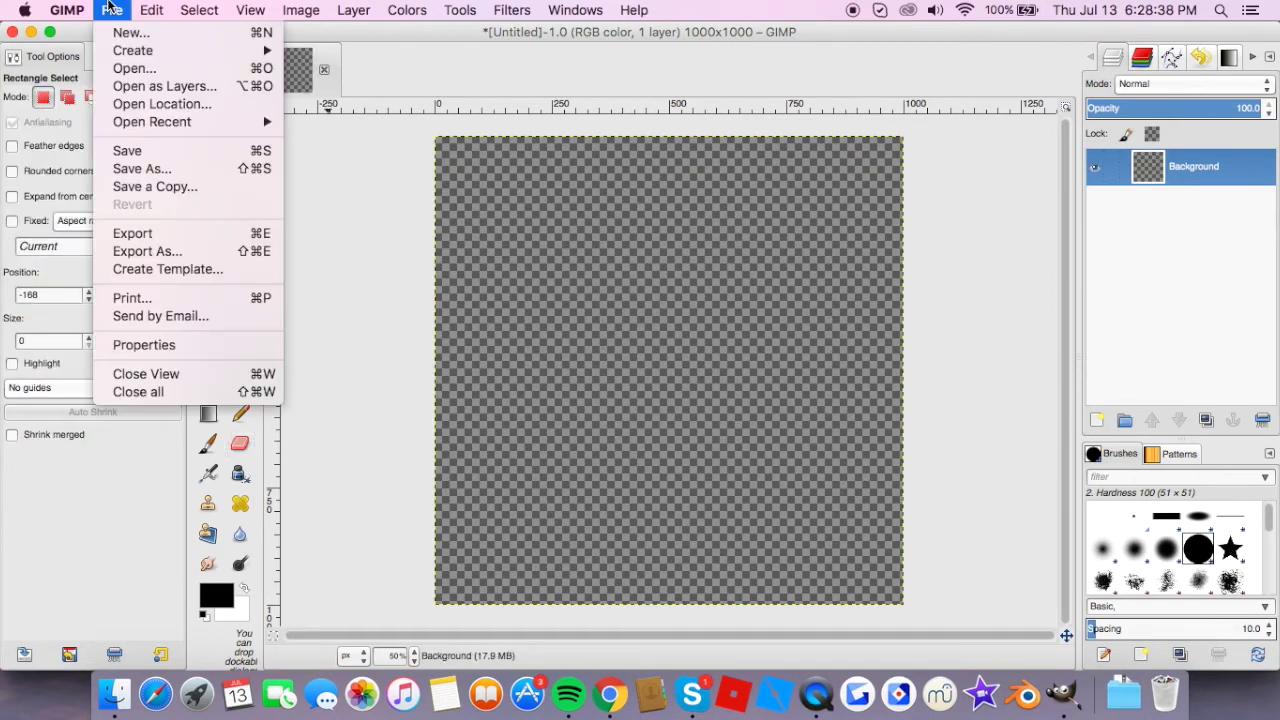
click(134, 33)
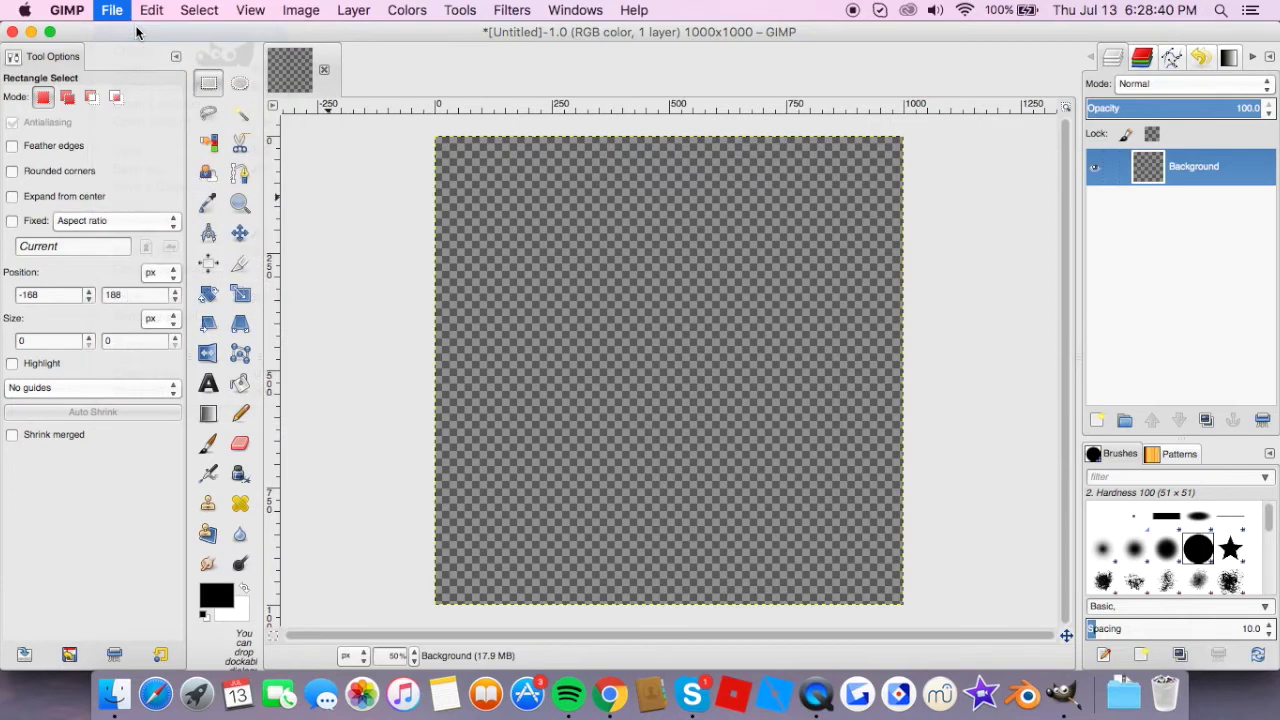
click(378, 243)
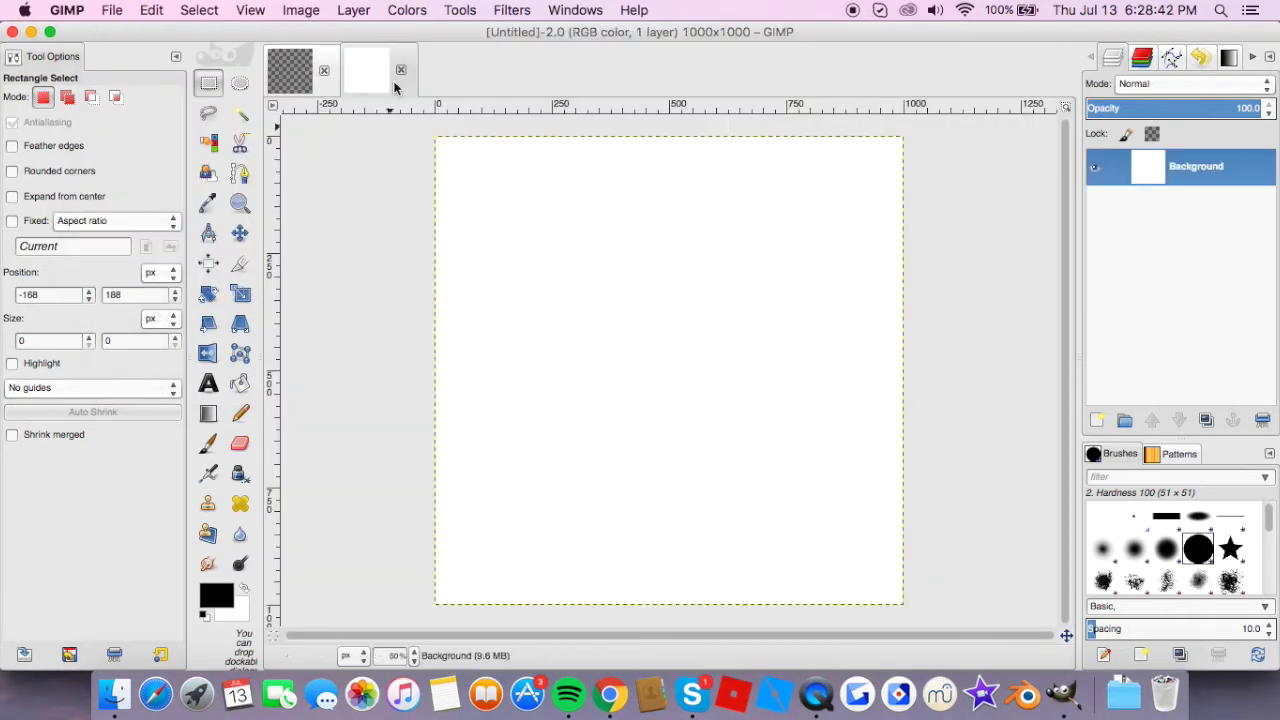
- Add an alpha channel to the second image's Background layer and erase its entire white canvas with the 2. Hardness 100 brush
right_click(1209, 173)
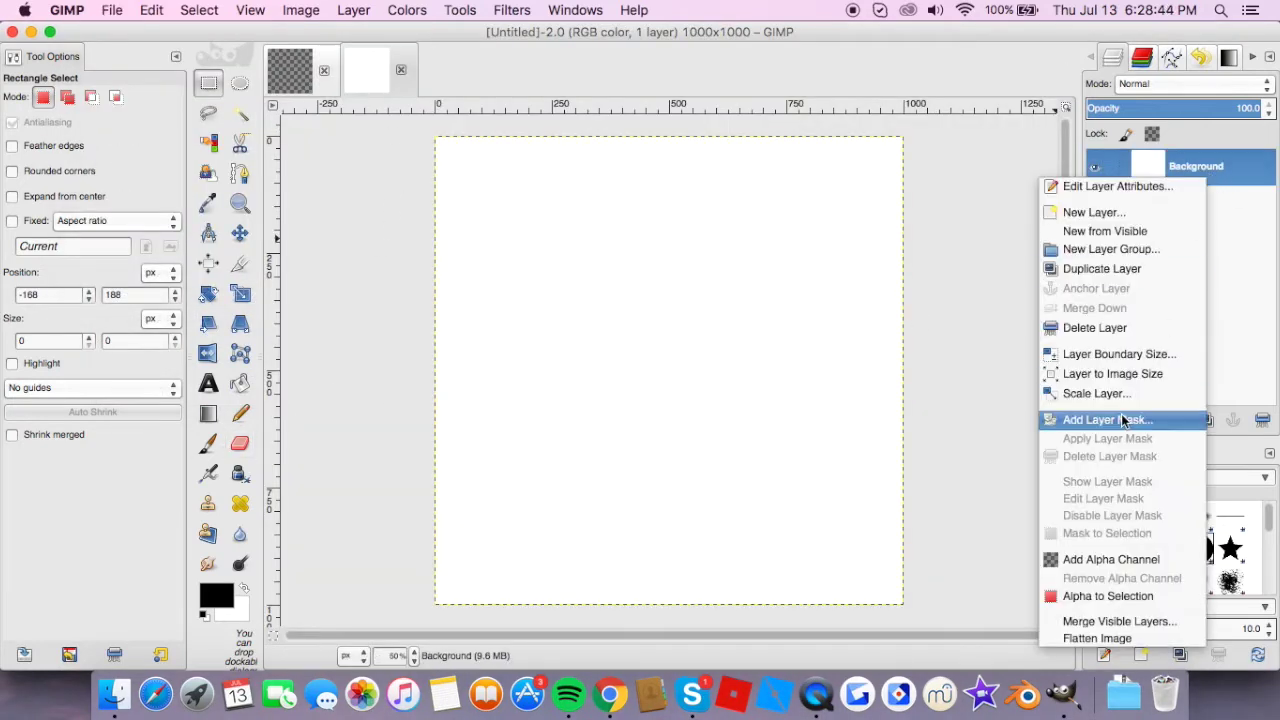
click(1100, 560)
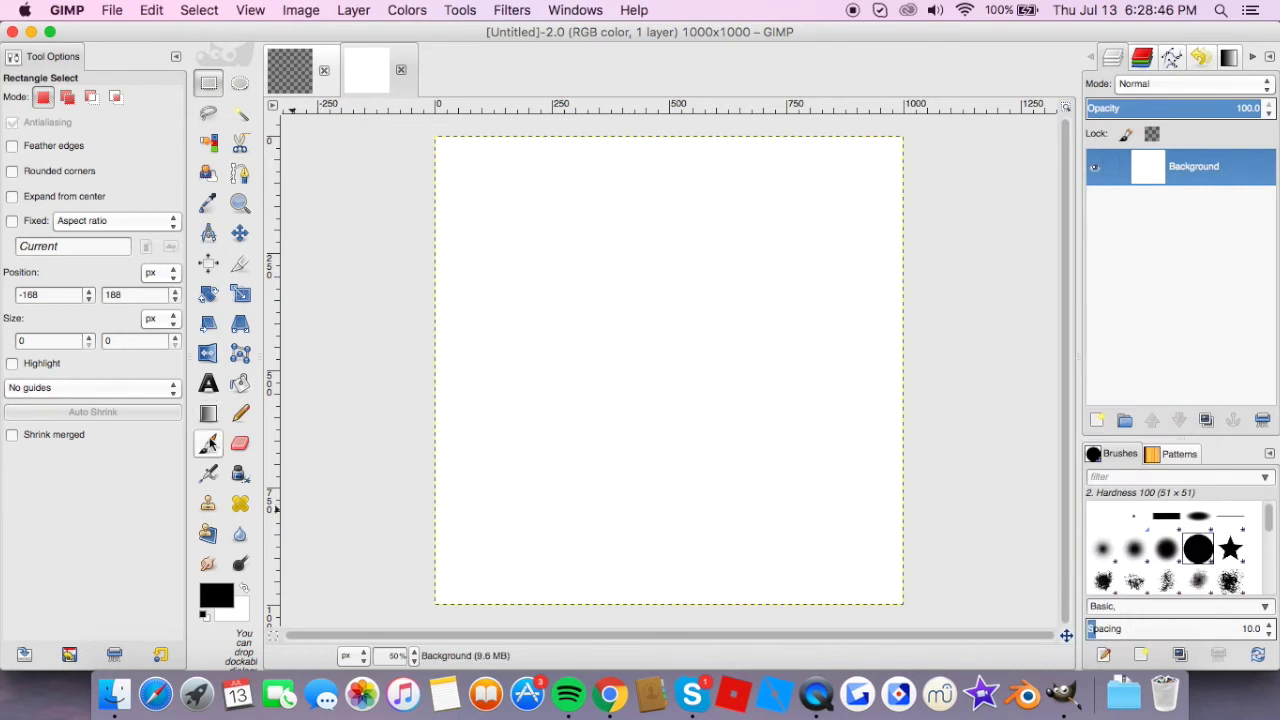
click(240, 443)
click(432, 190)
mouse_move(436, 545)
mouse_down()
mouse_move(490, 635)
mouse_move(872, 422)
mouse_move(628, 171)
mouse_move(540, 170)
mouse_up()
mouse_move(548, 584)
mouse_down()
mouse_move(773, 465)
mouse_move(750, 508)
mouse_up()
- Open the pink clouds picture Screen Shot 2017-07-13 at 6.24.51 PM.png as a separate image
click(350, 80)
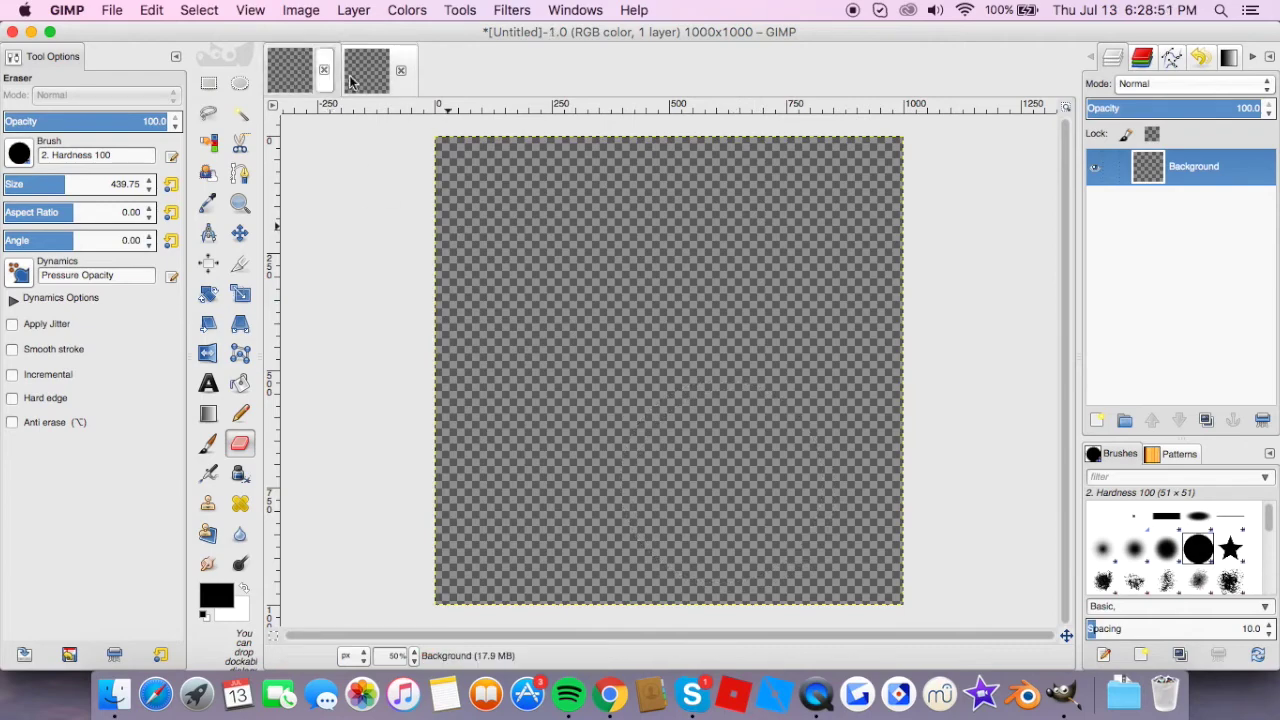
click(112, 10)
click(141, 69)
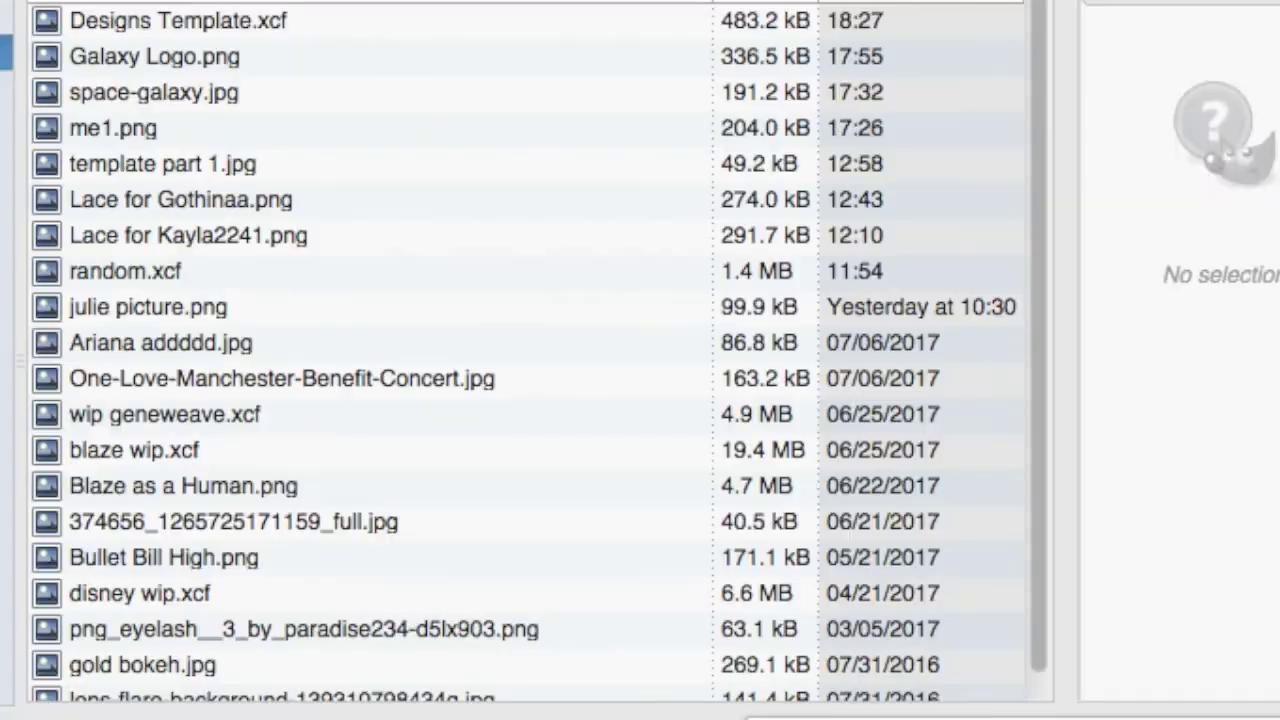
click(6, 165)
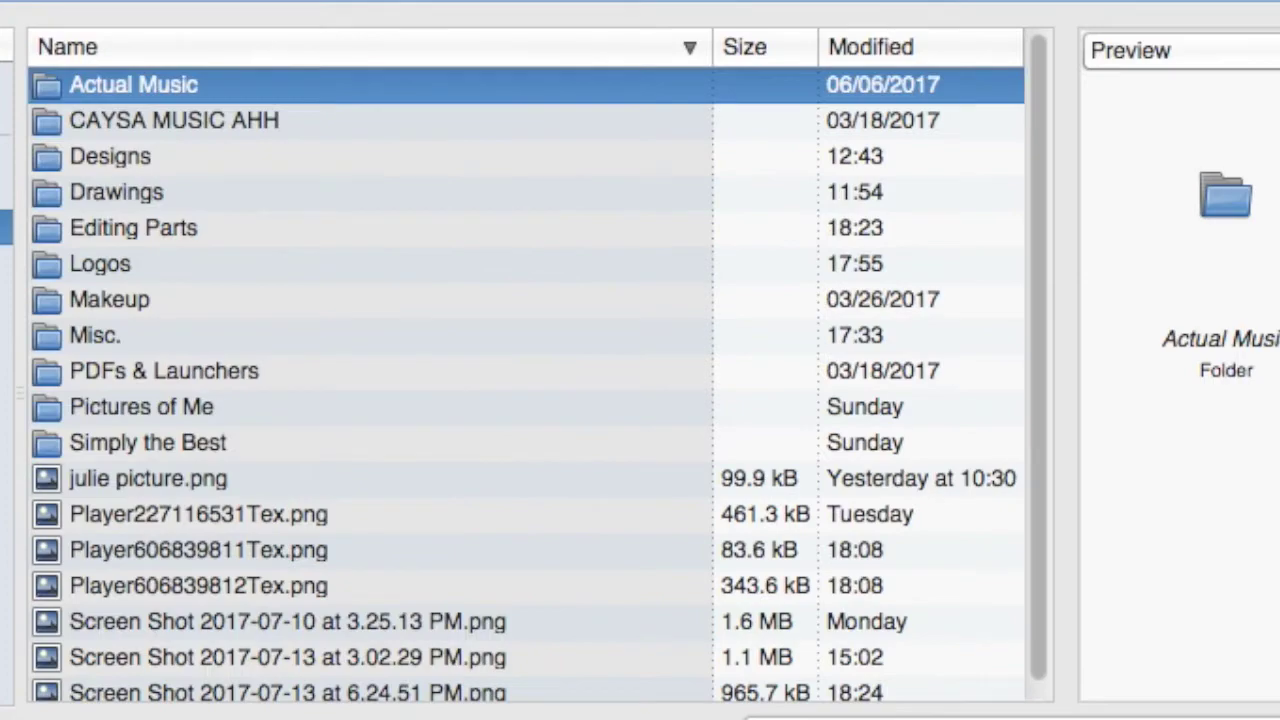
scroll(333, 515, down, 1)
click(266, 680)
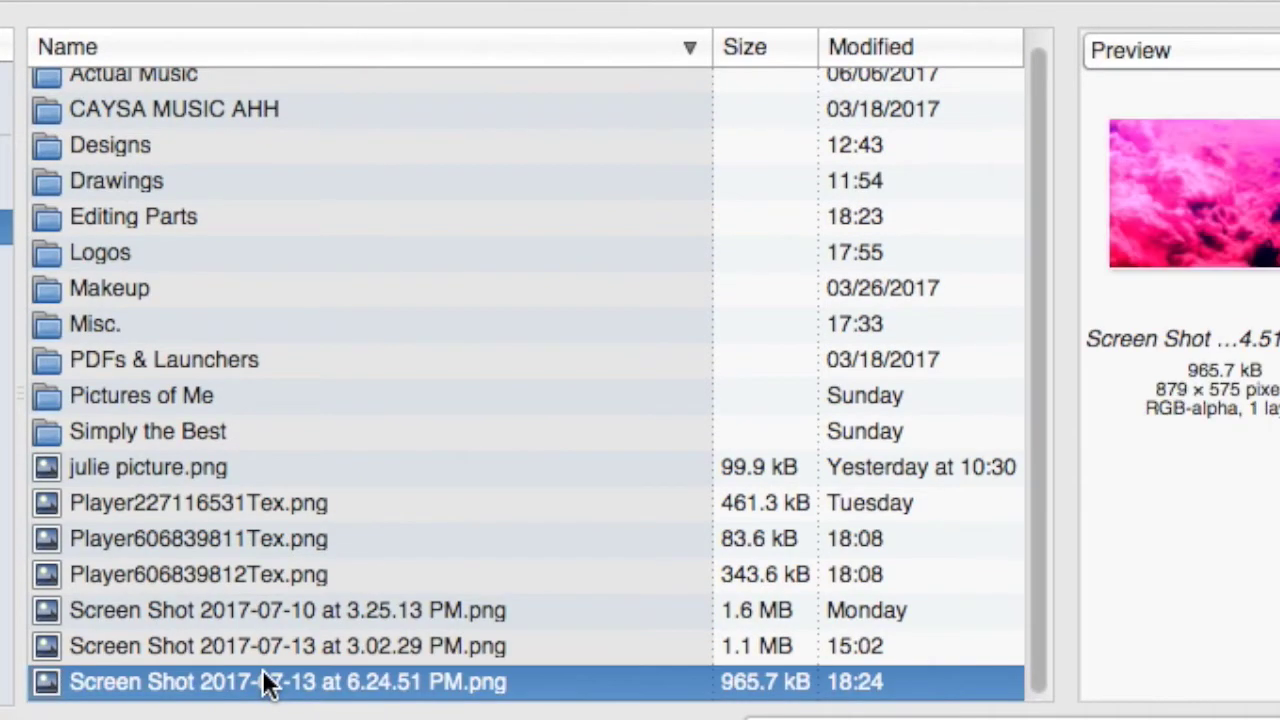
double_click(268, 681)
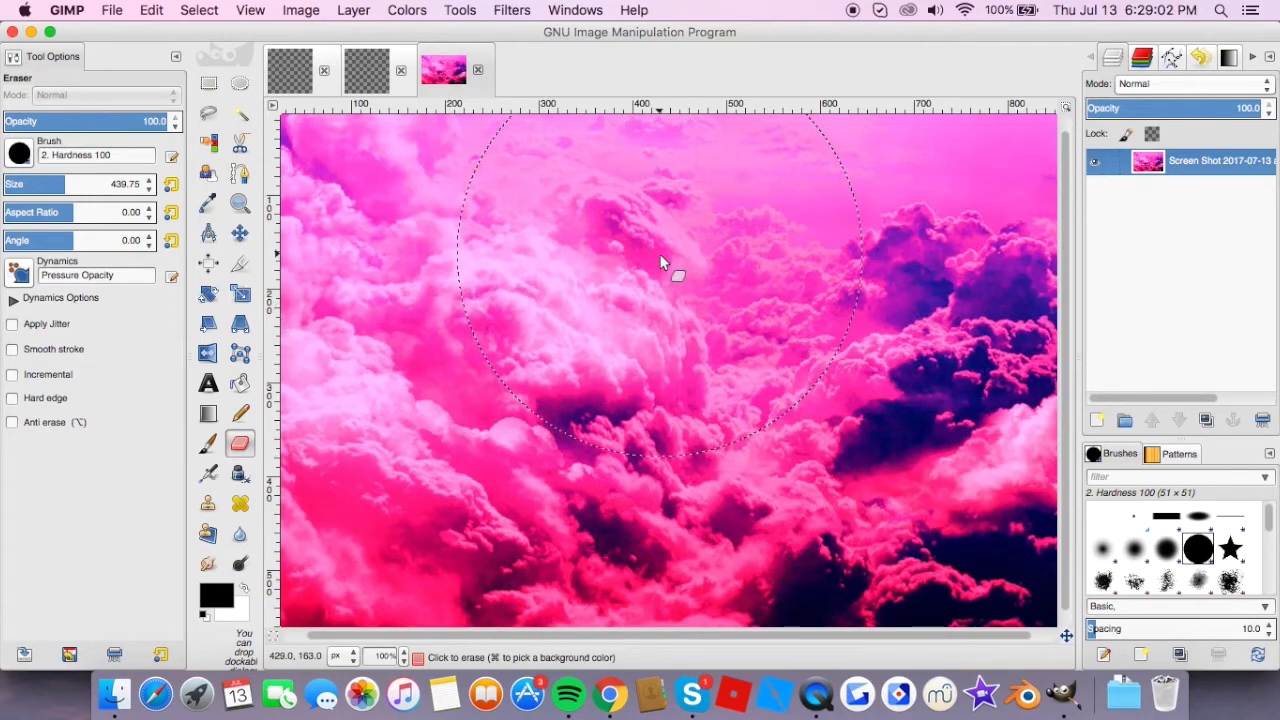
- Cut the pink clouds picture out of its image and paste it into the first 1000 × 1000 px image
key(super+x)
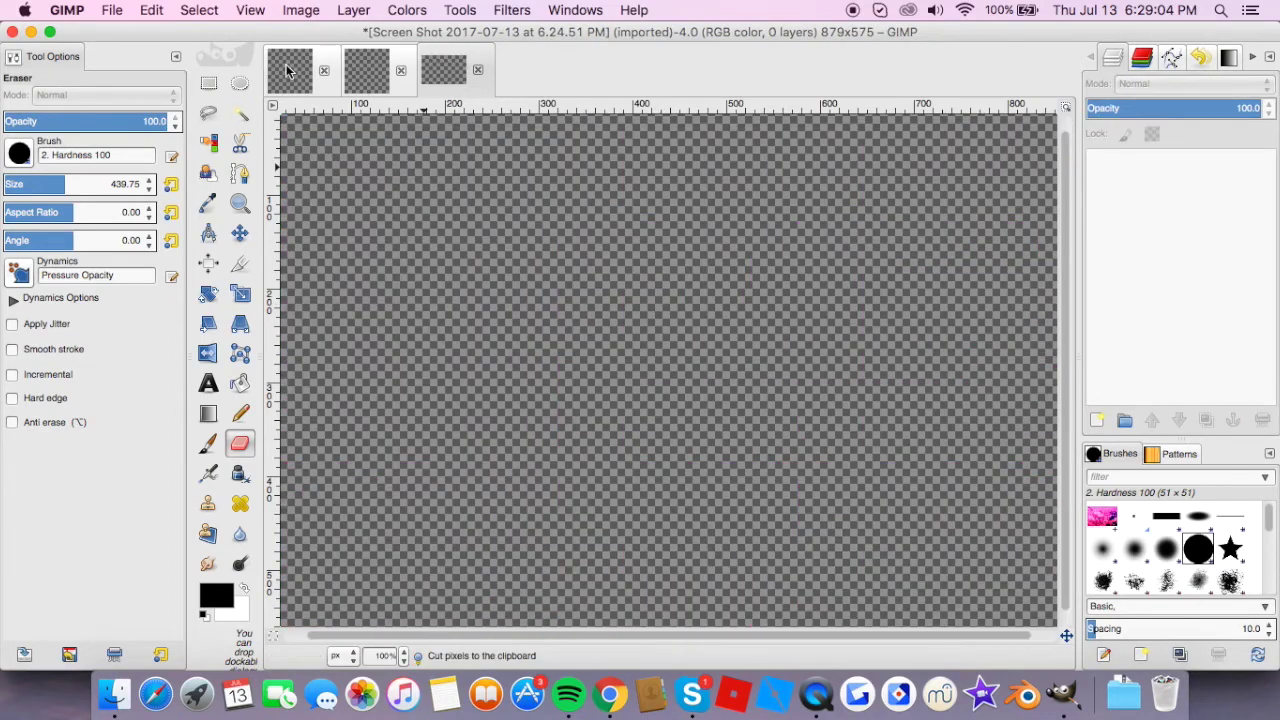
click(291, 72)
key(super+v)
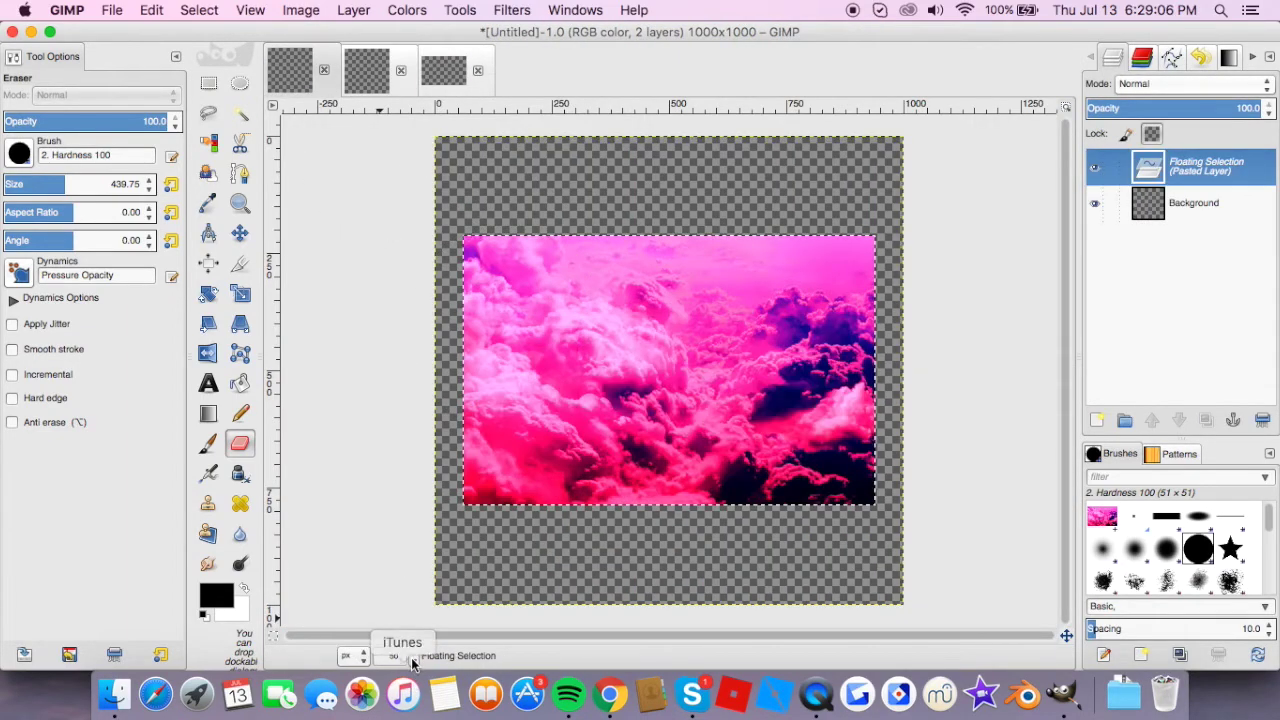
- Scale the pasted clouds to about 1821 × 1191 px with the aspect ratio kept, covering the canvas, and anchor them to the Background layer
click(409, 663)
click(398, 614)
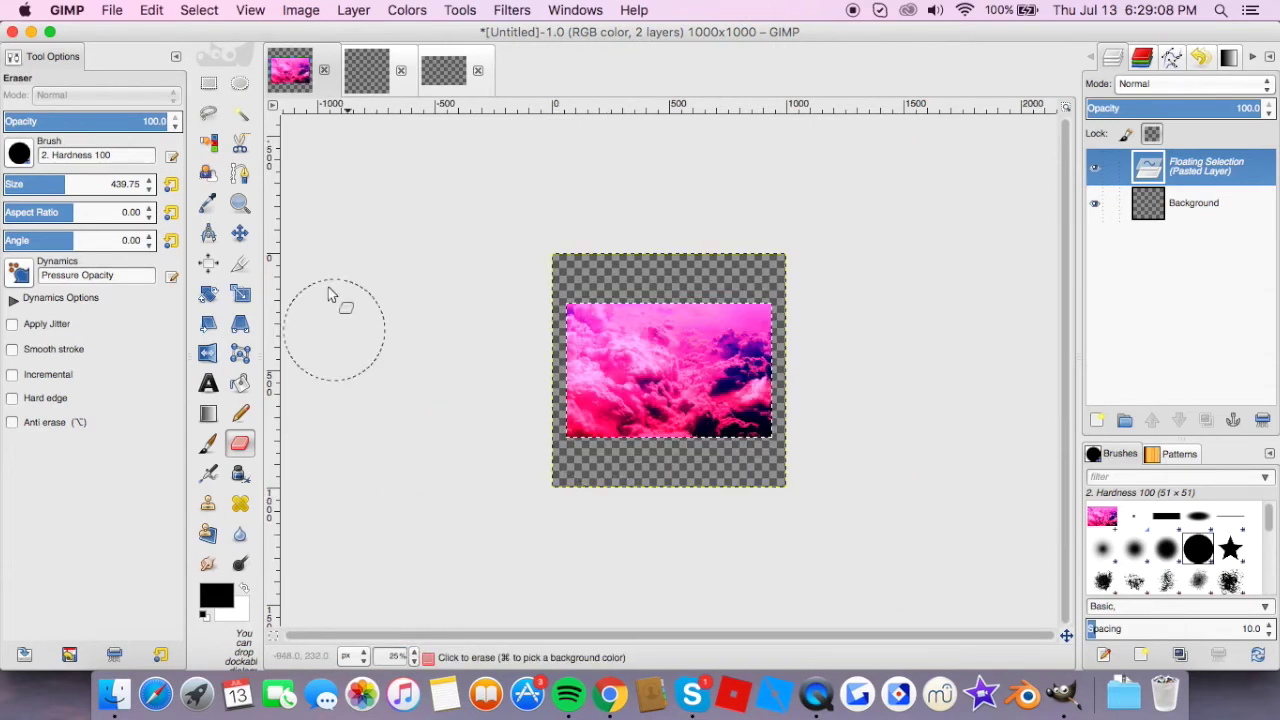
click(240, 293)
click(625, 424)
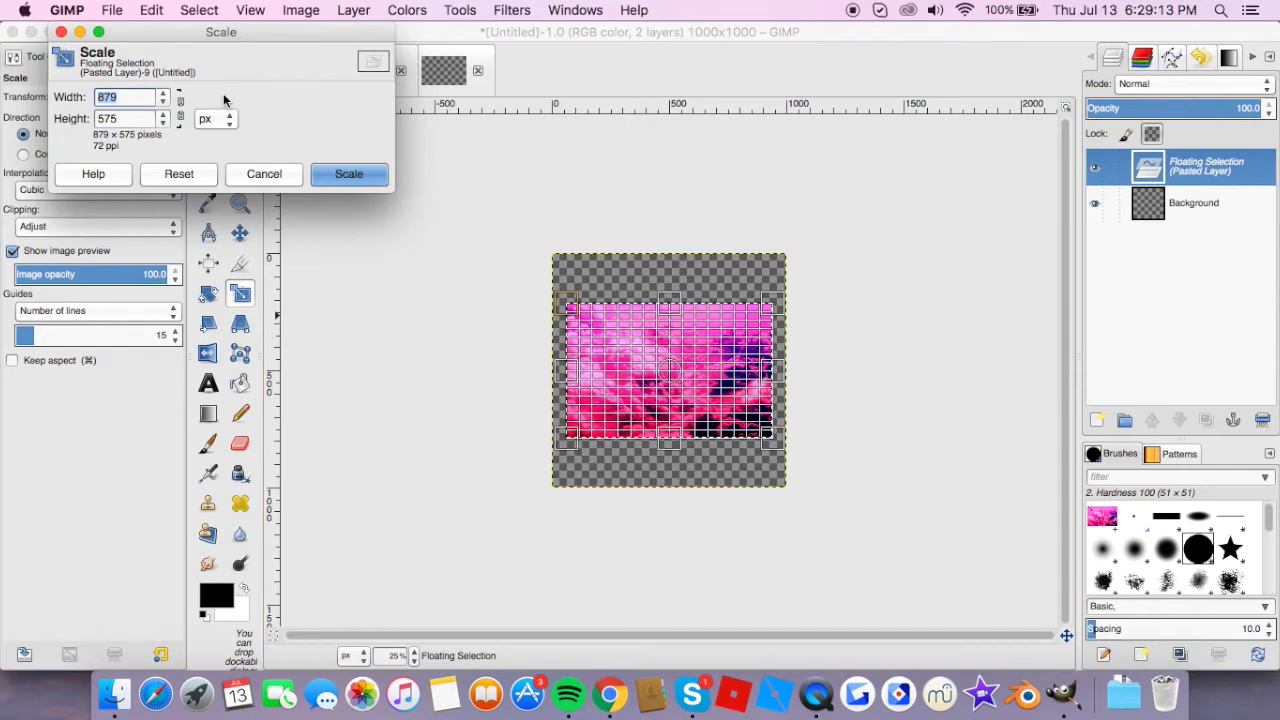
click(182, 112)
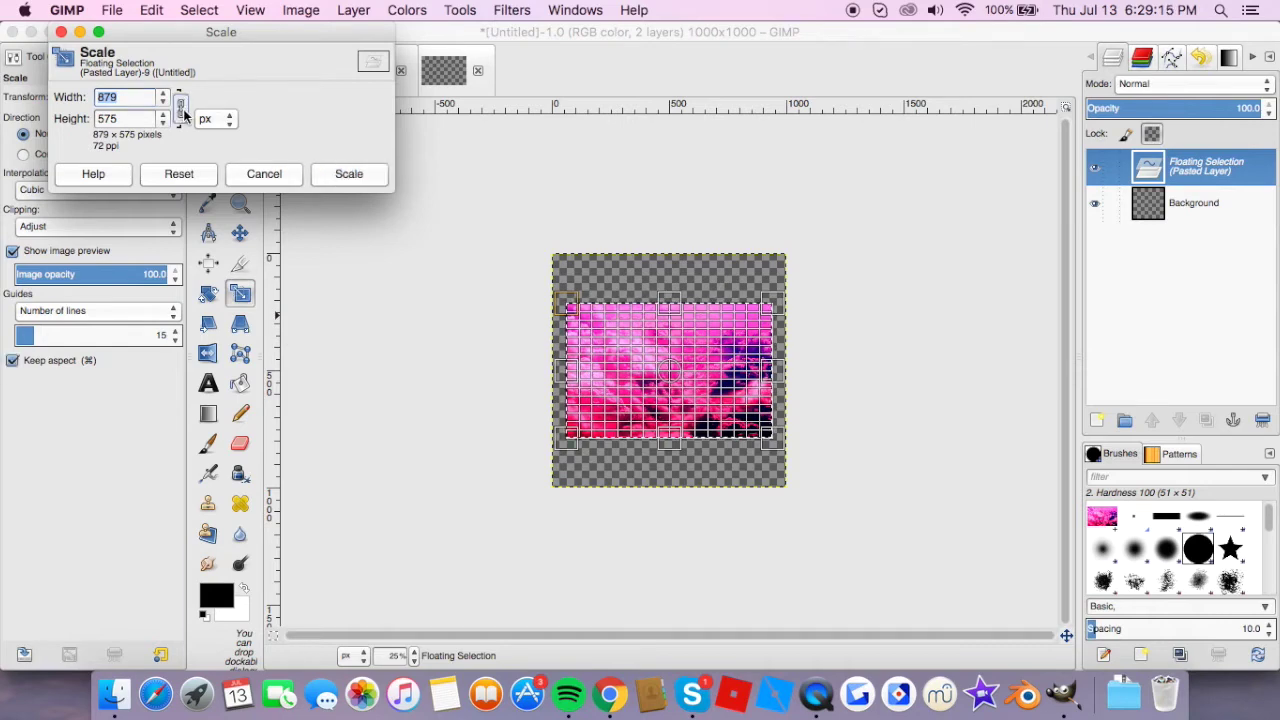
drag(590, 314, 445, 230)
drag(835, 475, 909, 530)
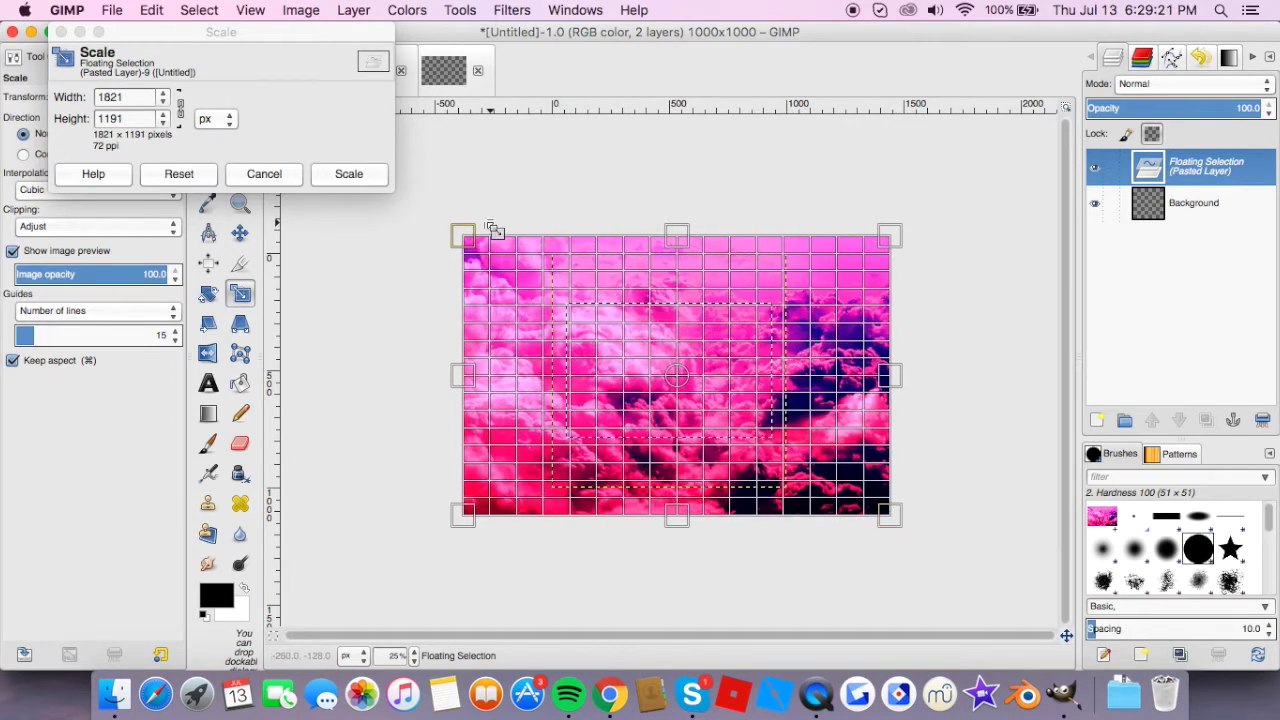
click(350, 175)
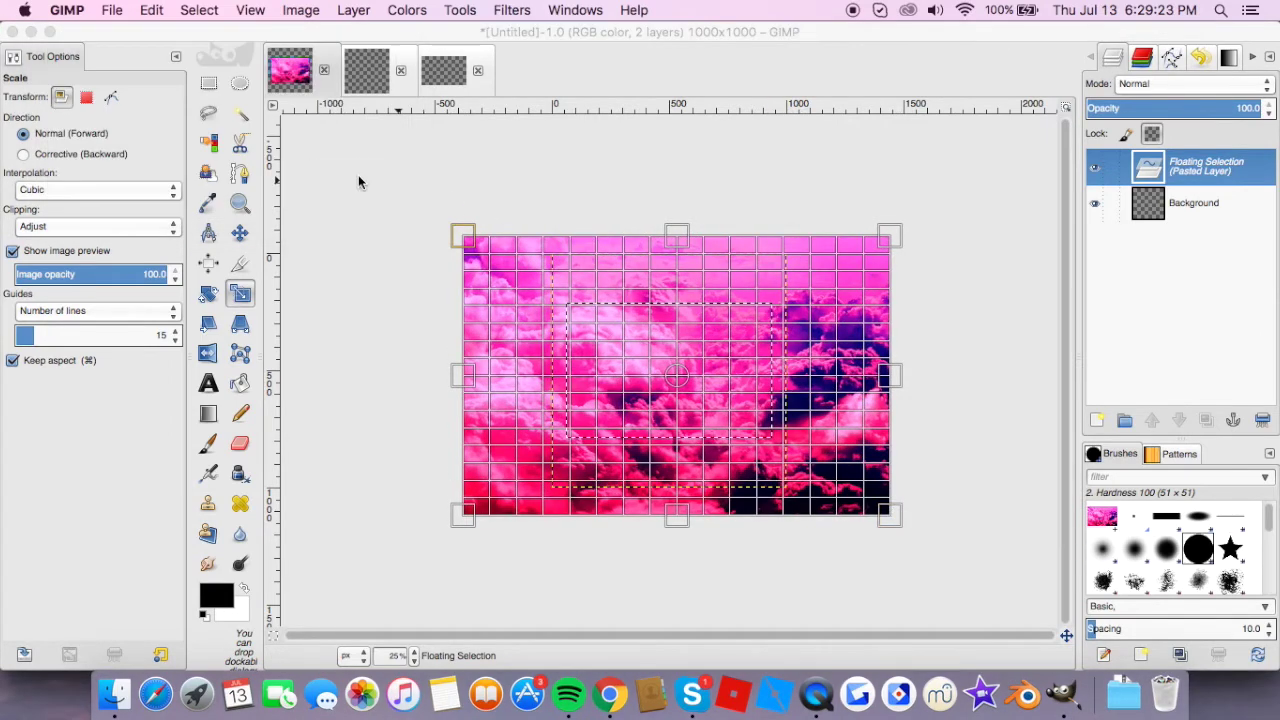
click(208, 83)
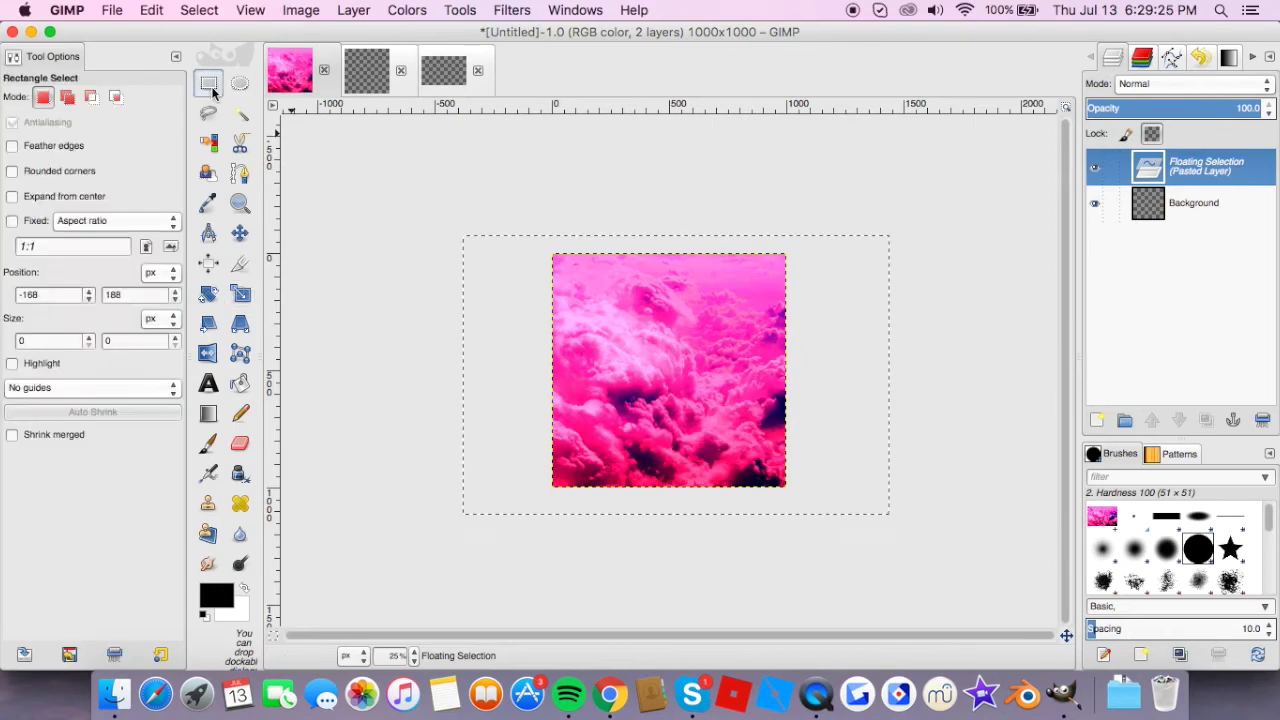
click(350, 160)
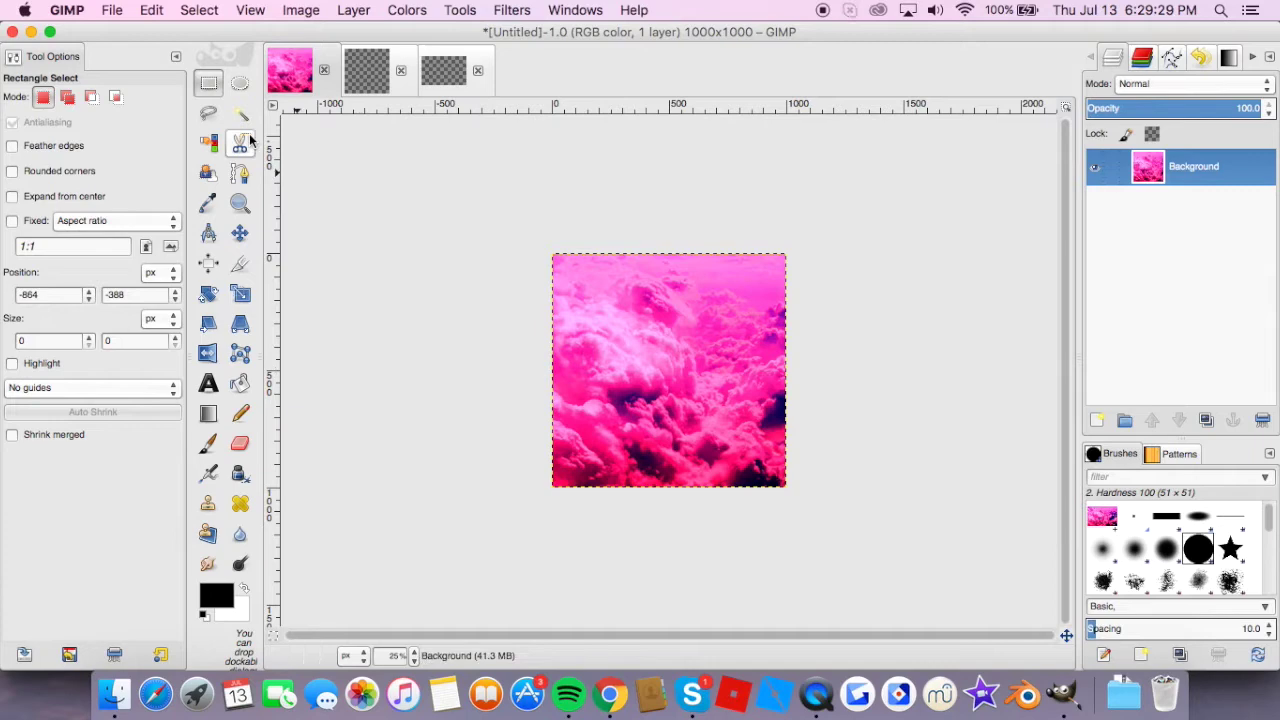
- Close the emptied screenshot image and discard its changes
click(368, 72)
click(310, 70)
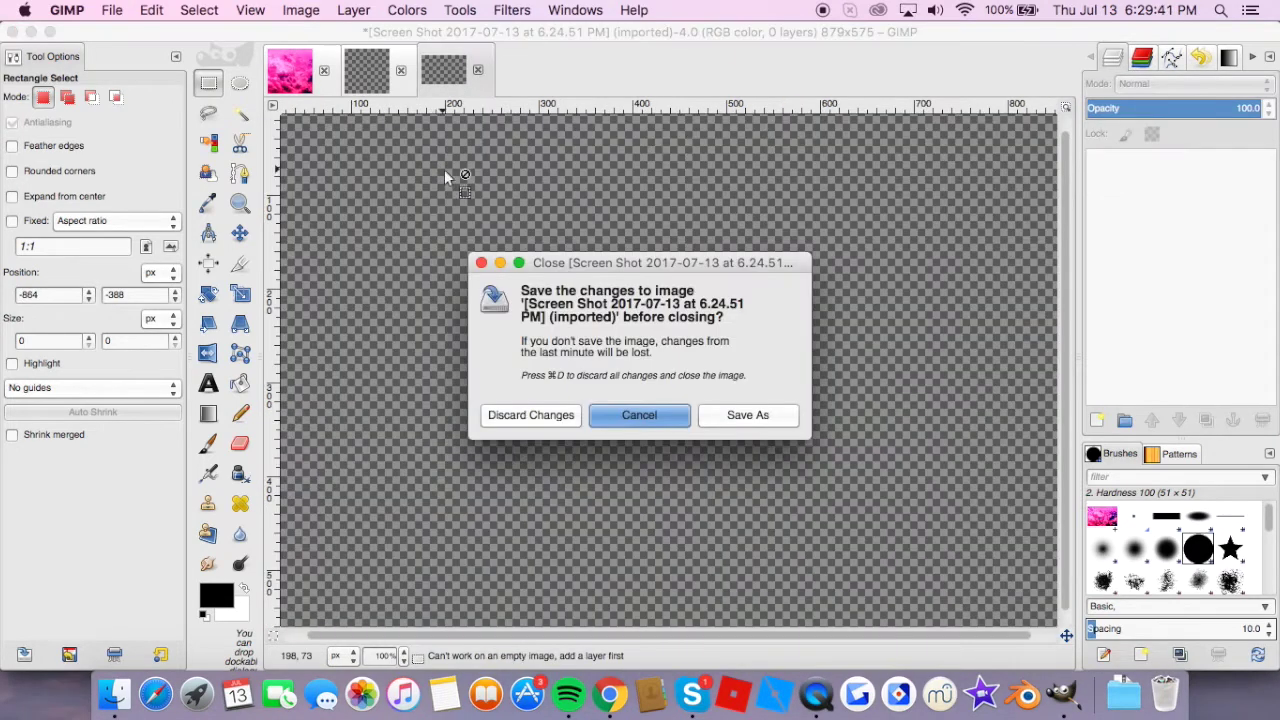
click(531, 415)
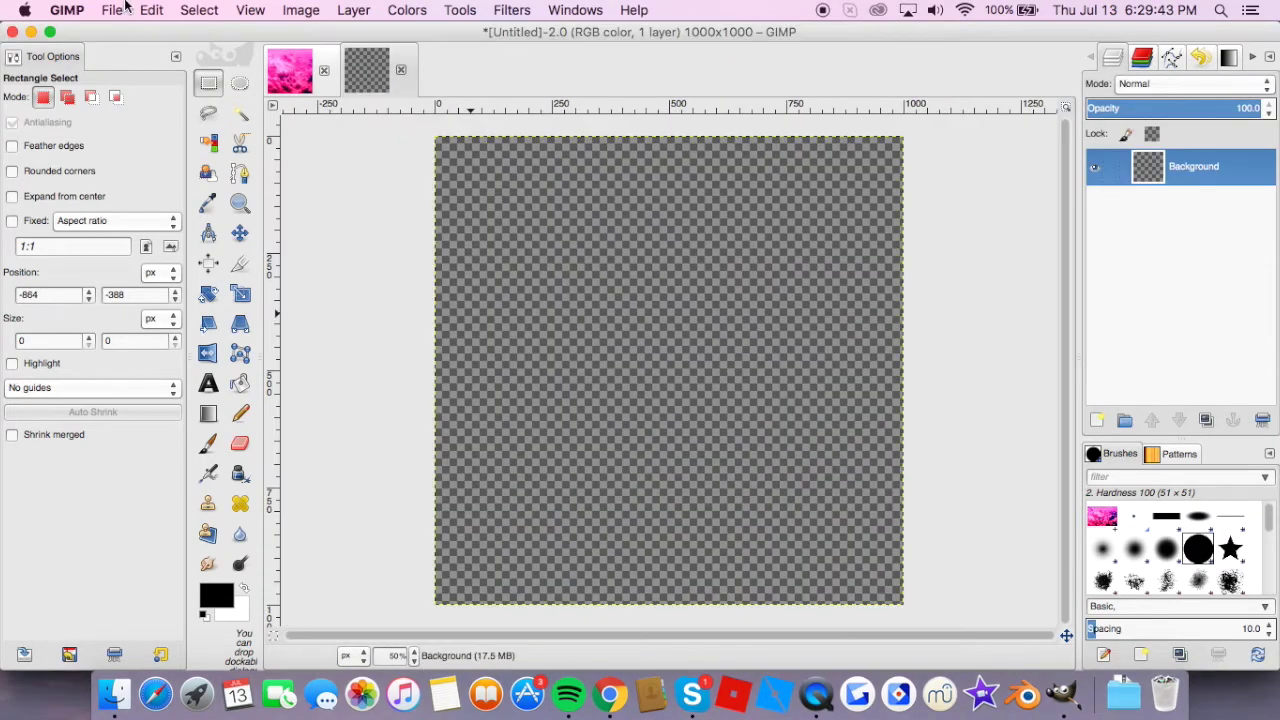
- Open the character render untitled.png from the Editing Parts folder
click(121, 9)
click(150, 66)
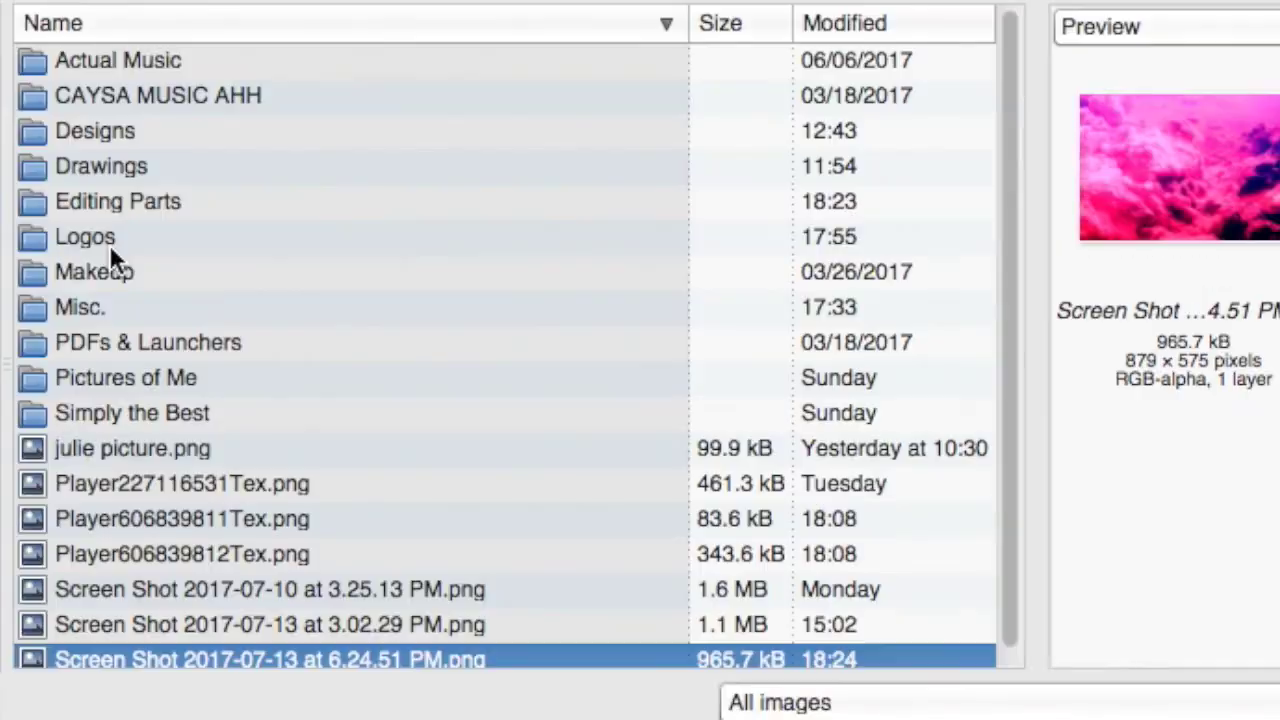
scroll(269, 393, down, 1)
scroll(57, 272, up, 1)
scroll(108, 193, down, 1)
click(108, 193)
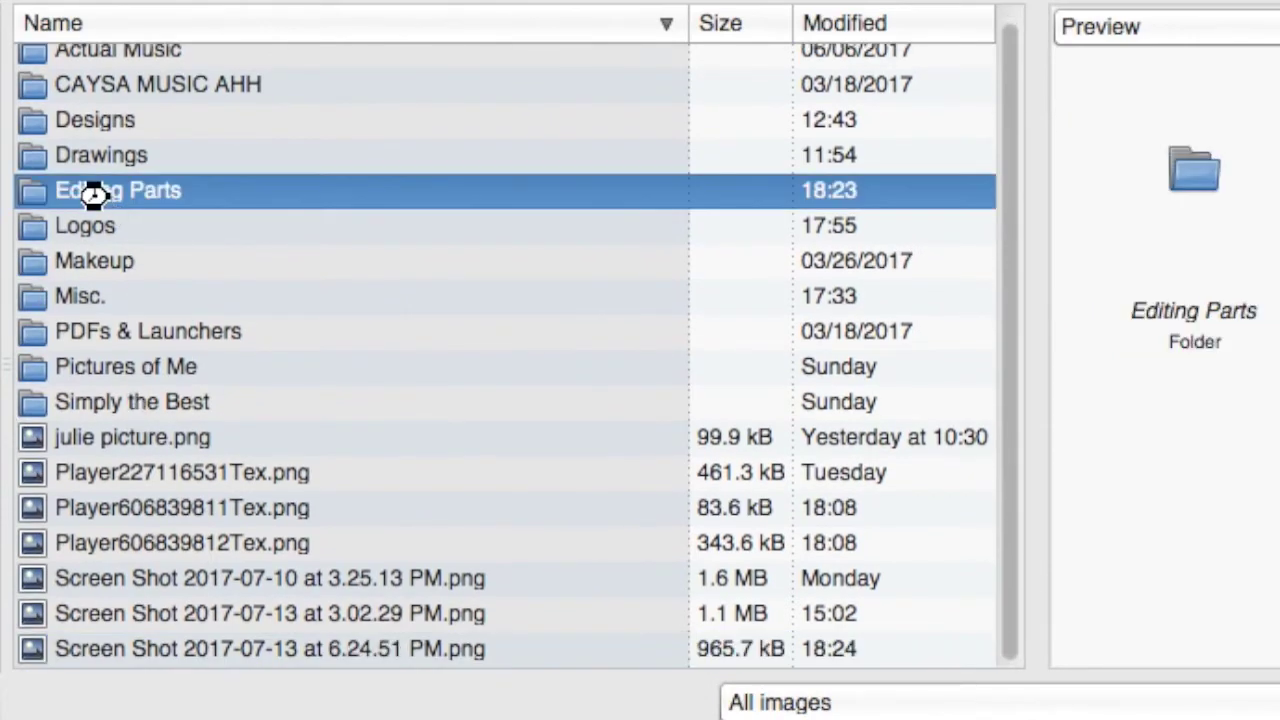
double_click(107, 194)
click(156, 362)
scroll(156, 477, down, 1)
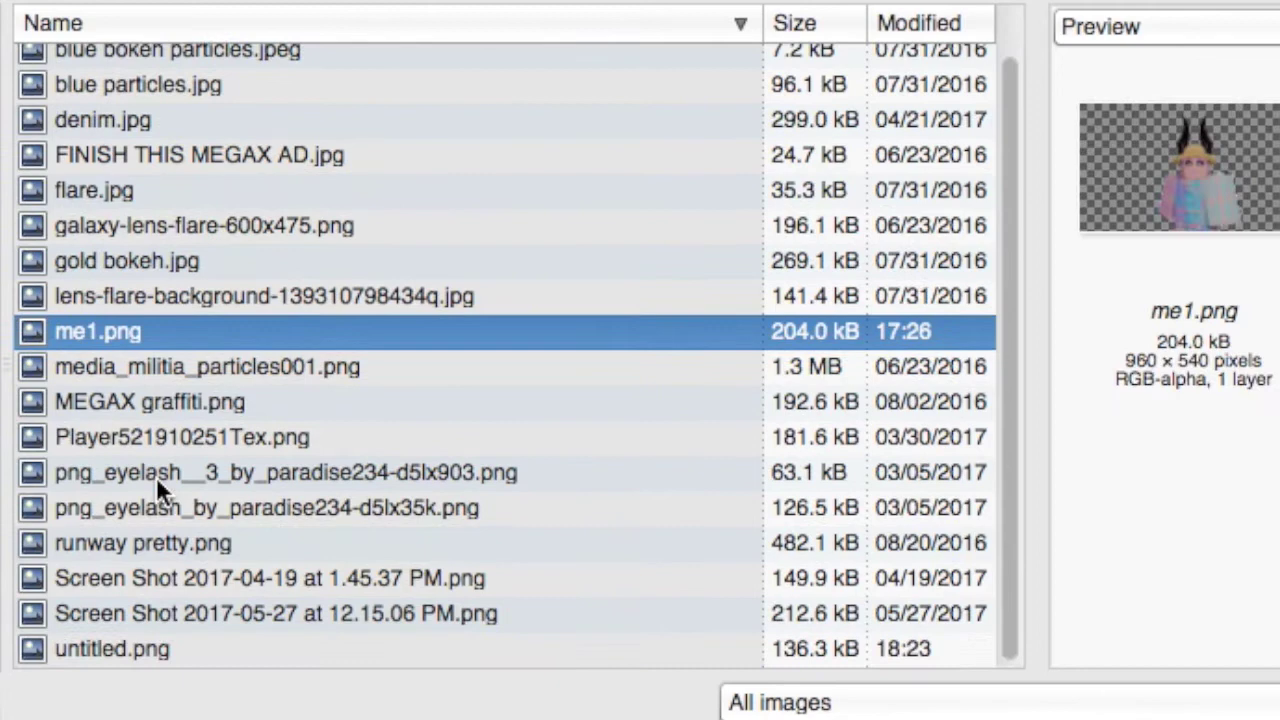
scroll(130, 237, up, 4)
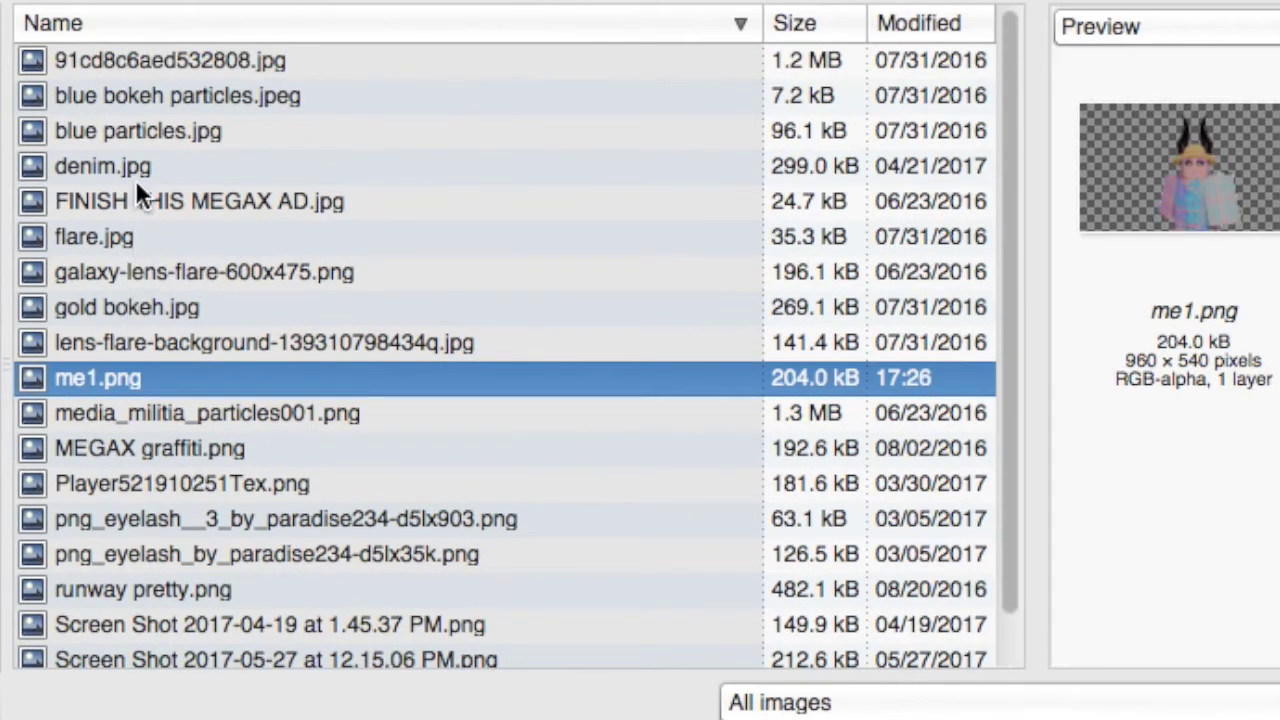
scroll(108, 614, down, 1)
click(110, 649)
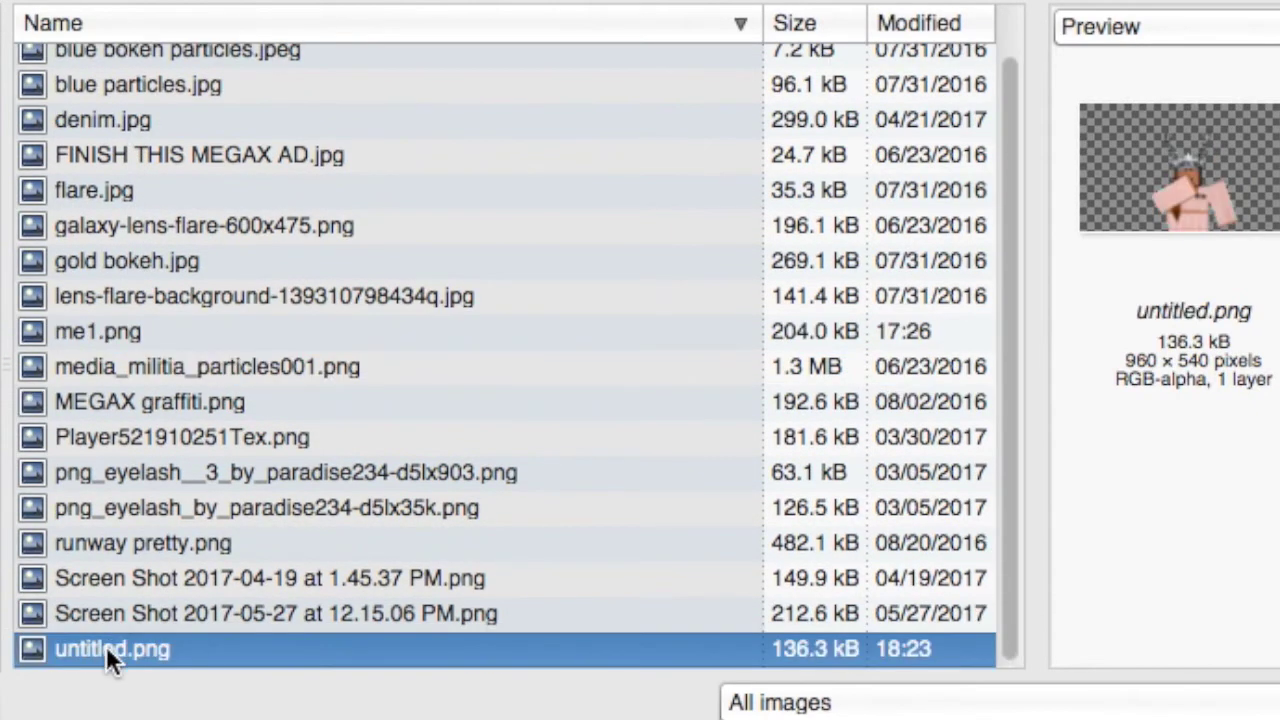
double_click(106, 647)
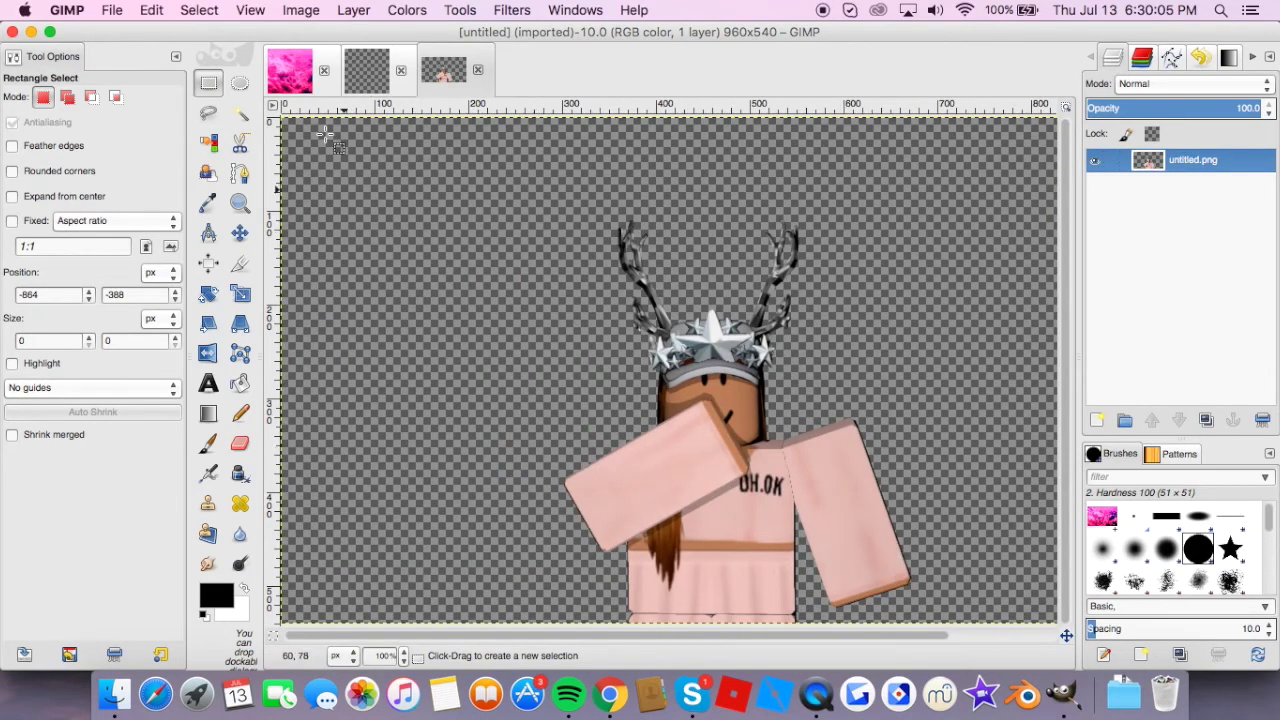
- Add a new transparent 1000 × 1000 px layer above the clouds background in the first image
click(289, 72)
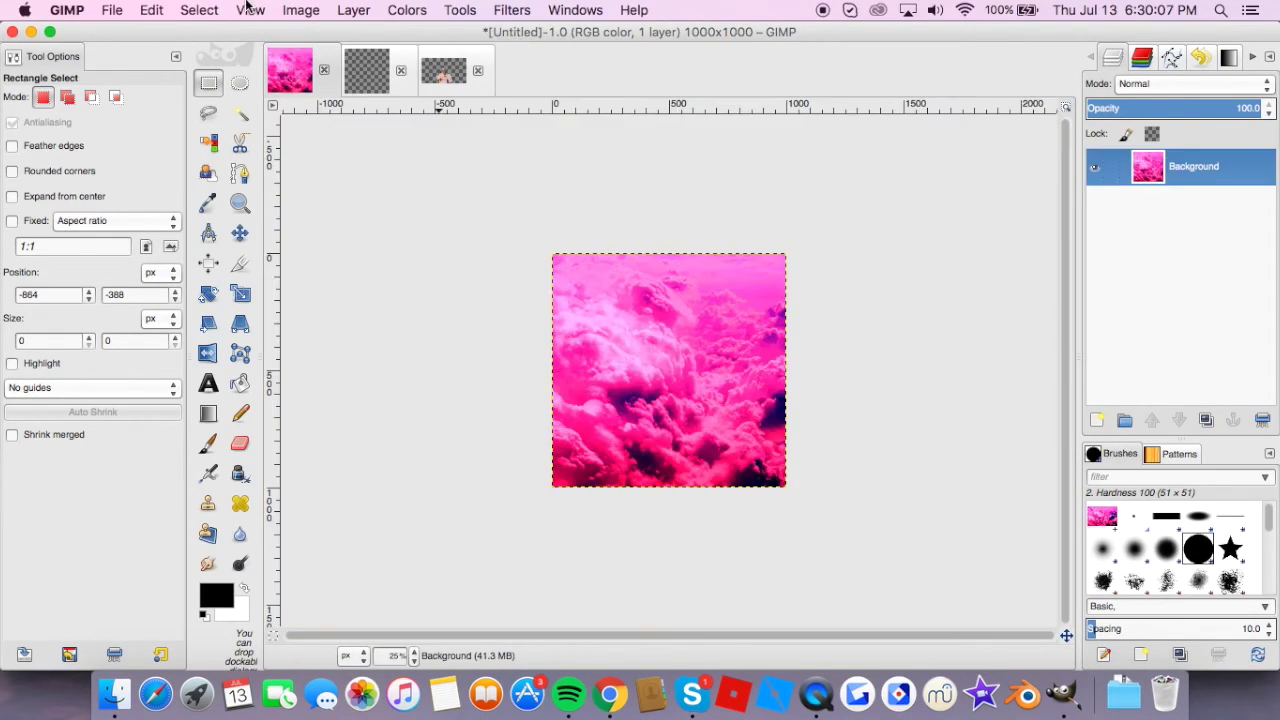
click(352, 9)
click(366, 34)
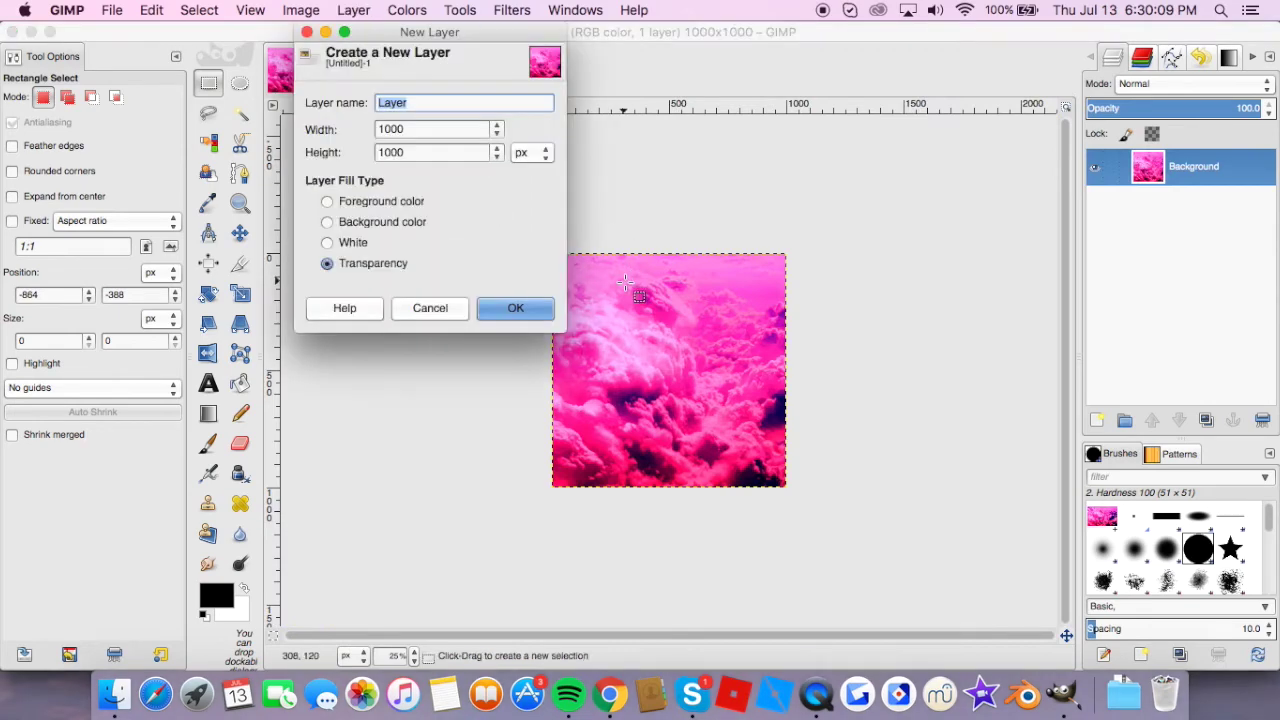
key(Return)
- Cut the character out of the untitled.png image and paste it into the clouds image
click(448, 72)
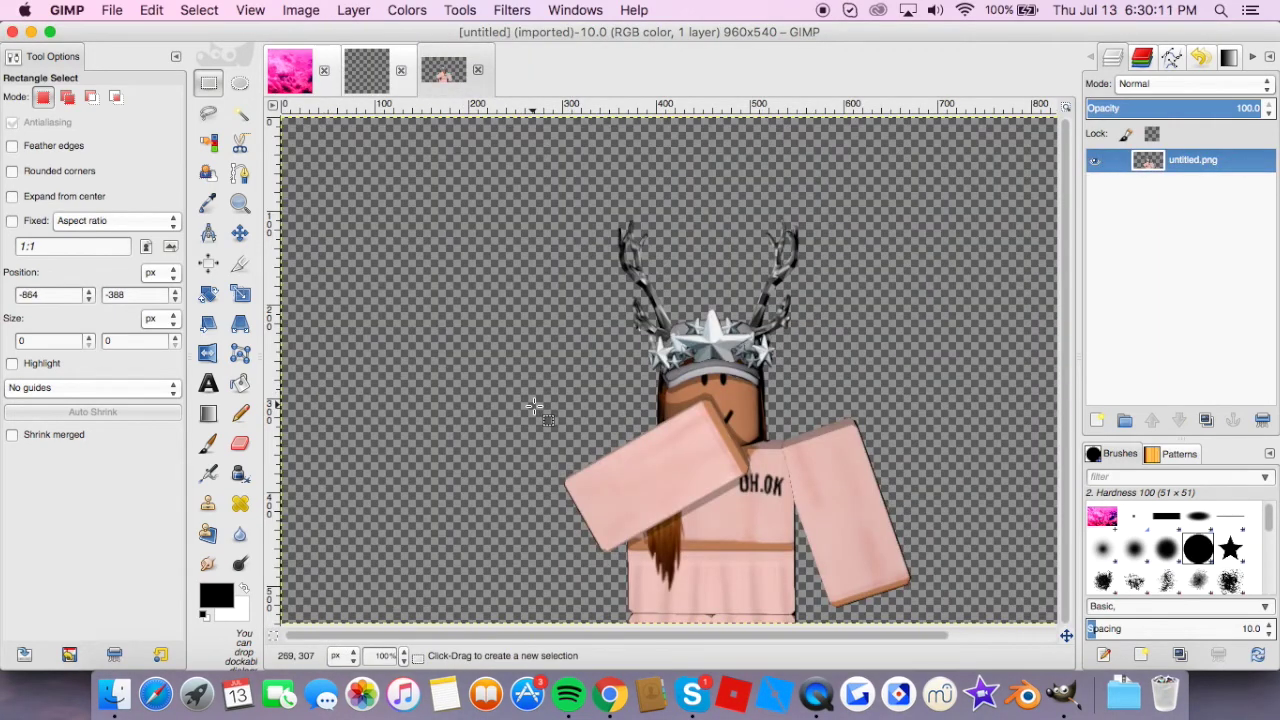
key(ctrl+x)
click(289, 72)
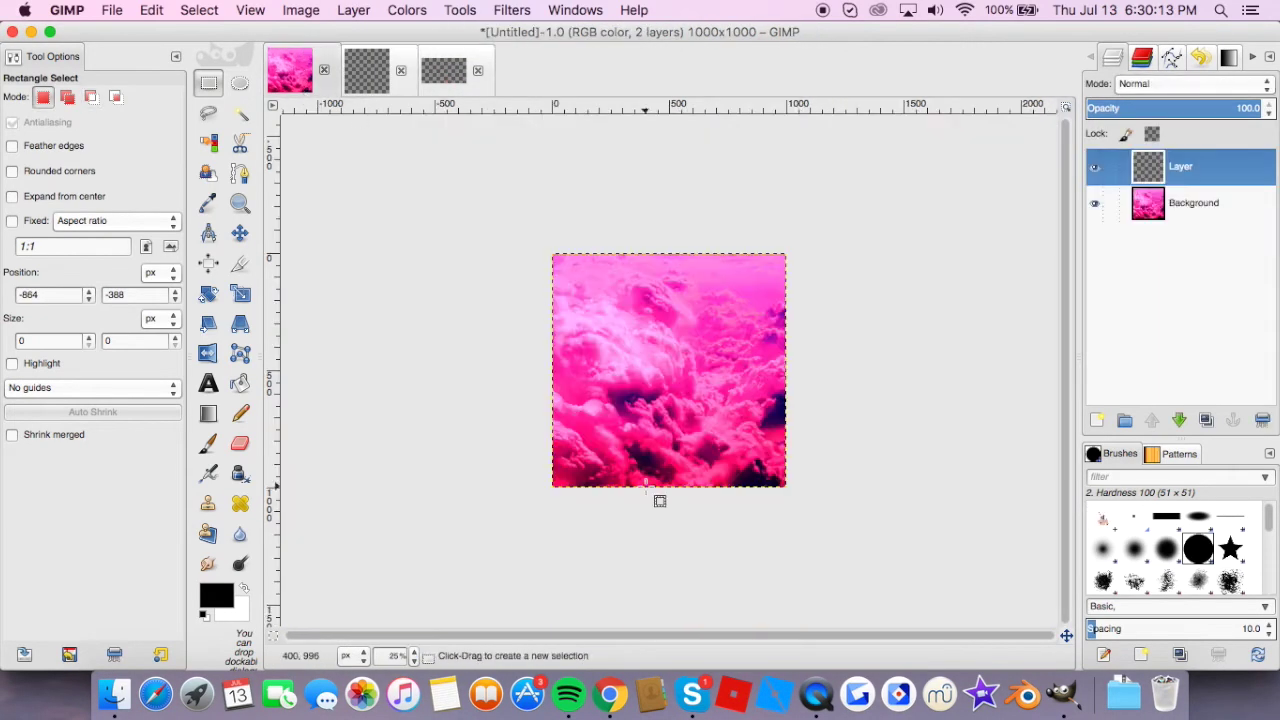
key(ctrl+v)
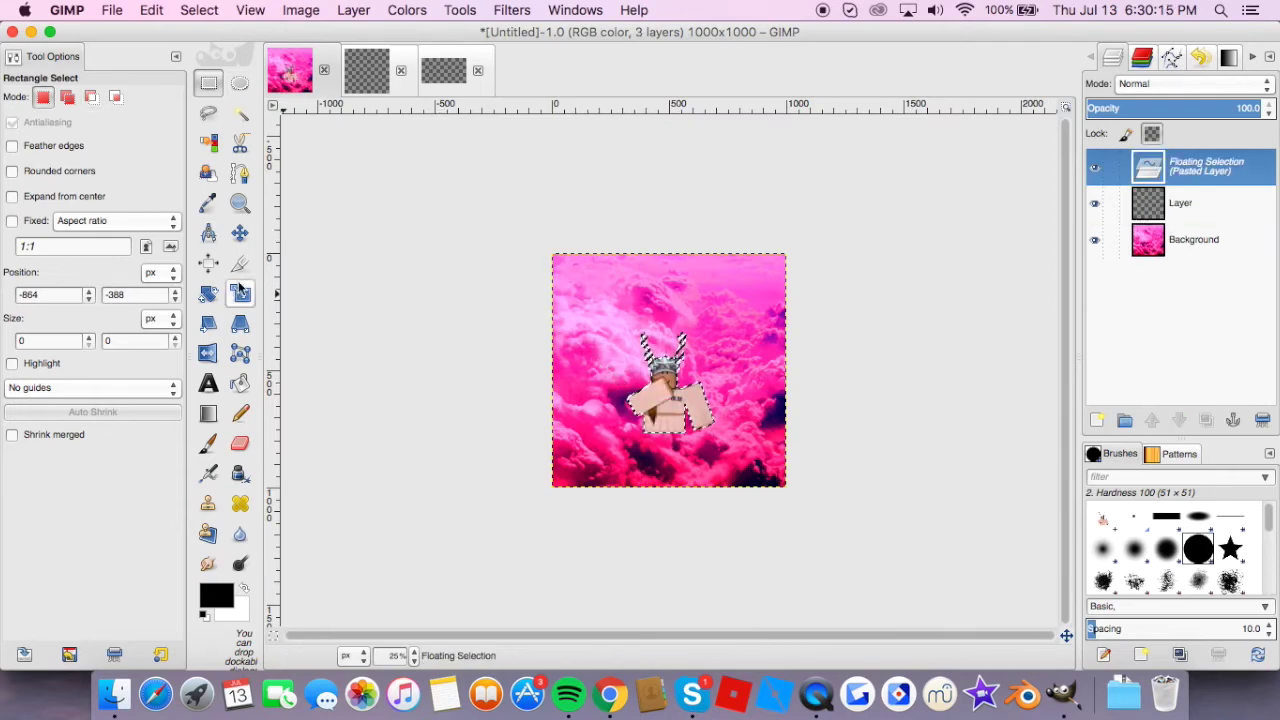
- Scale the pasted character up to 2120 × 1192 px, filling the lower part of the clouds canvas
click(240, 291)
click(695, 422)
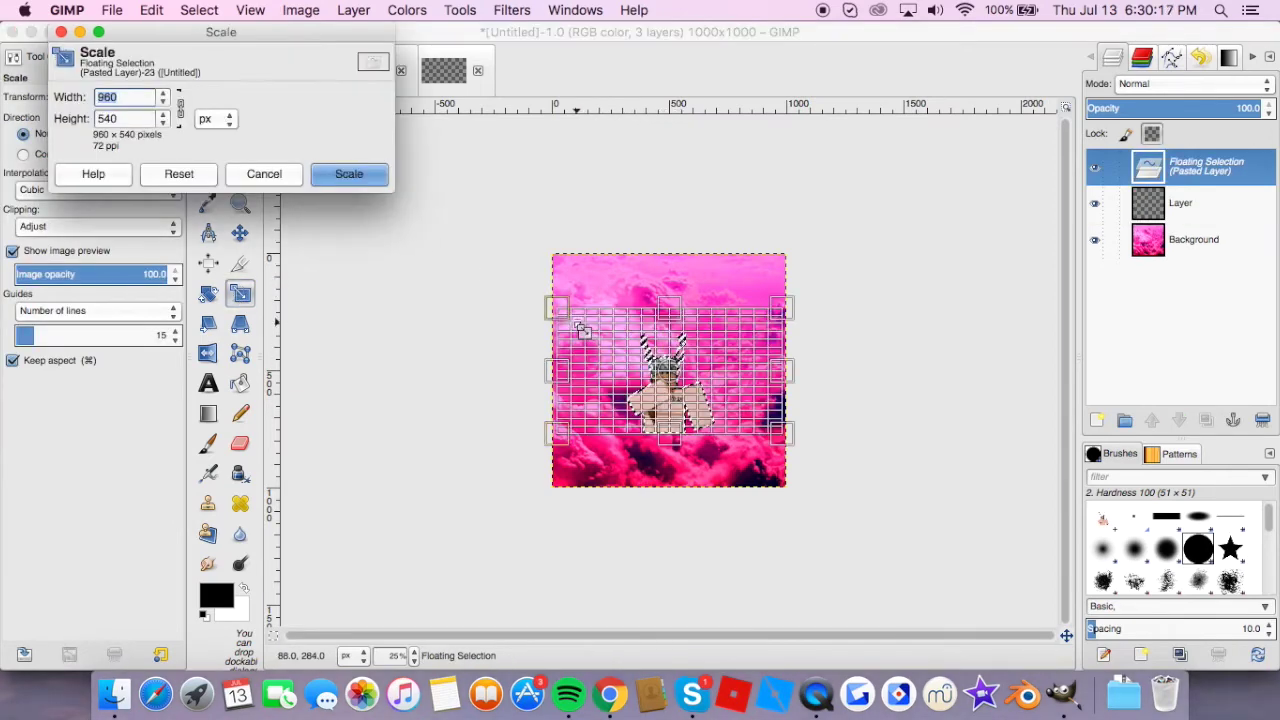
drag(564, 313, 393, 215)
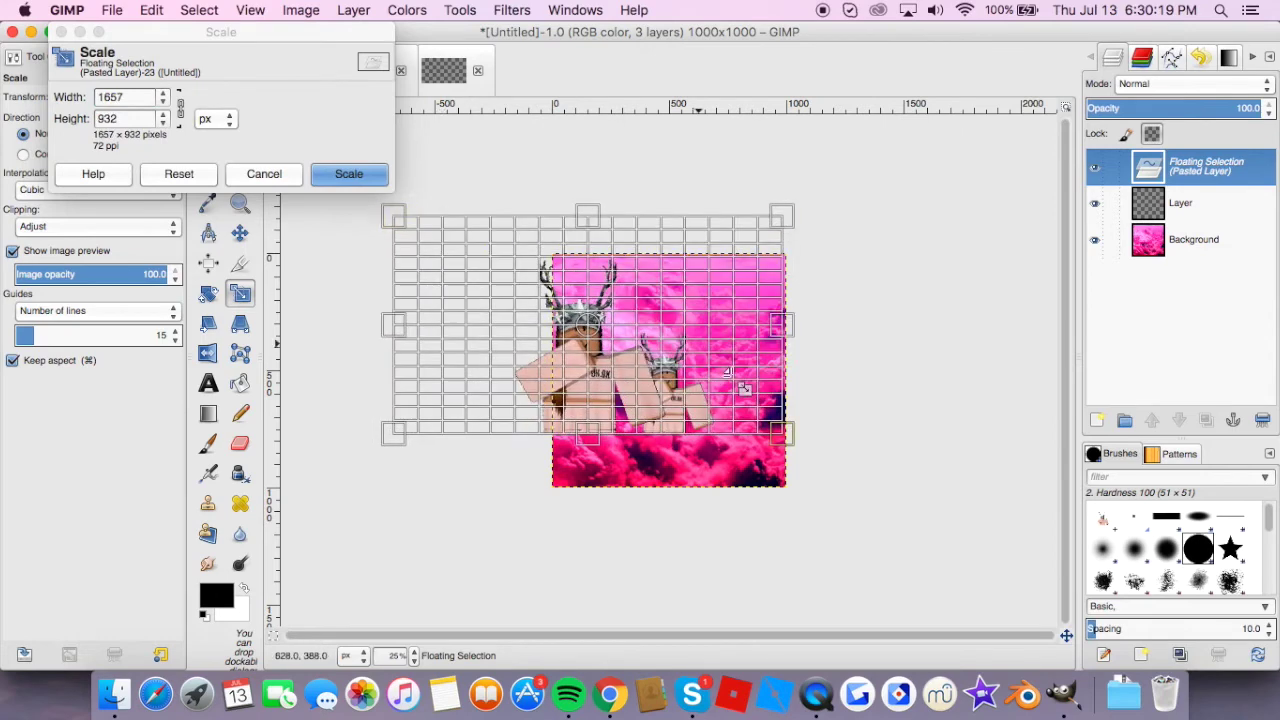
drag(782, 436, 890, 497)
drag(648, 345, 633, 344)
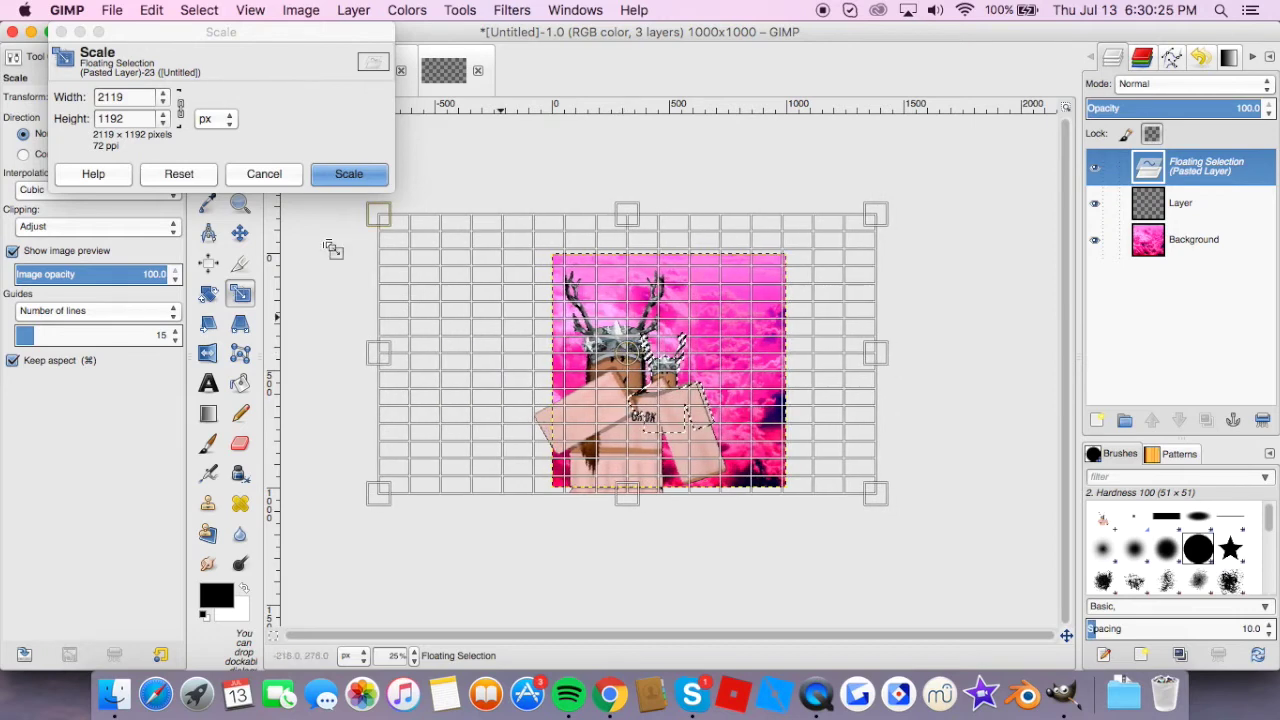
click(336, 177)
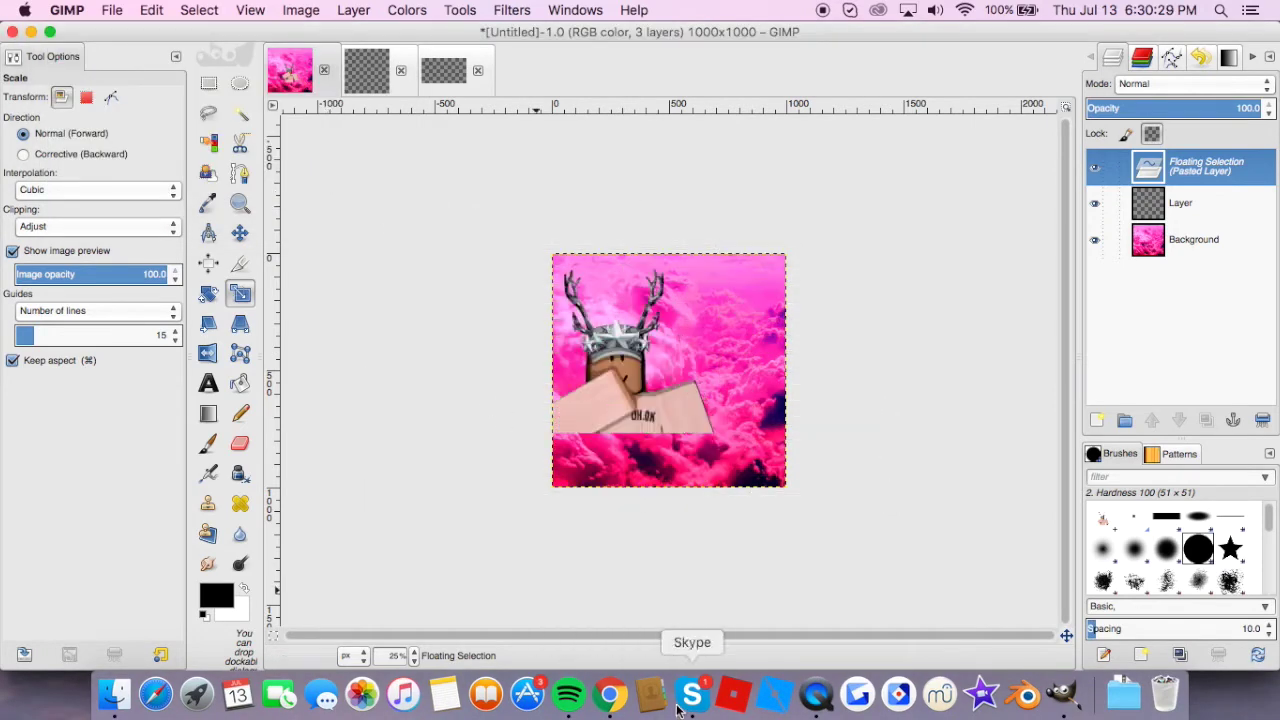
click(391, 340)
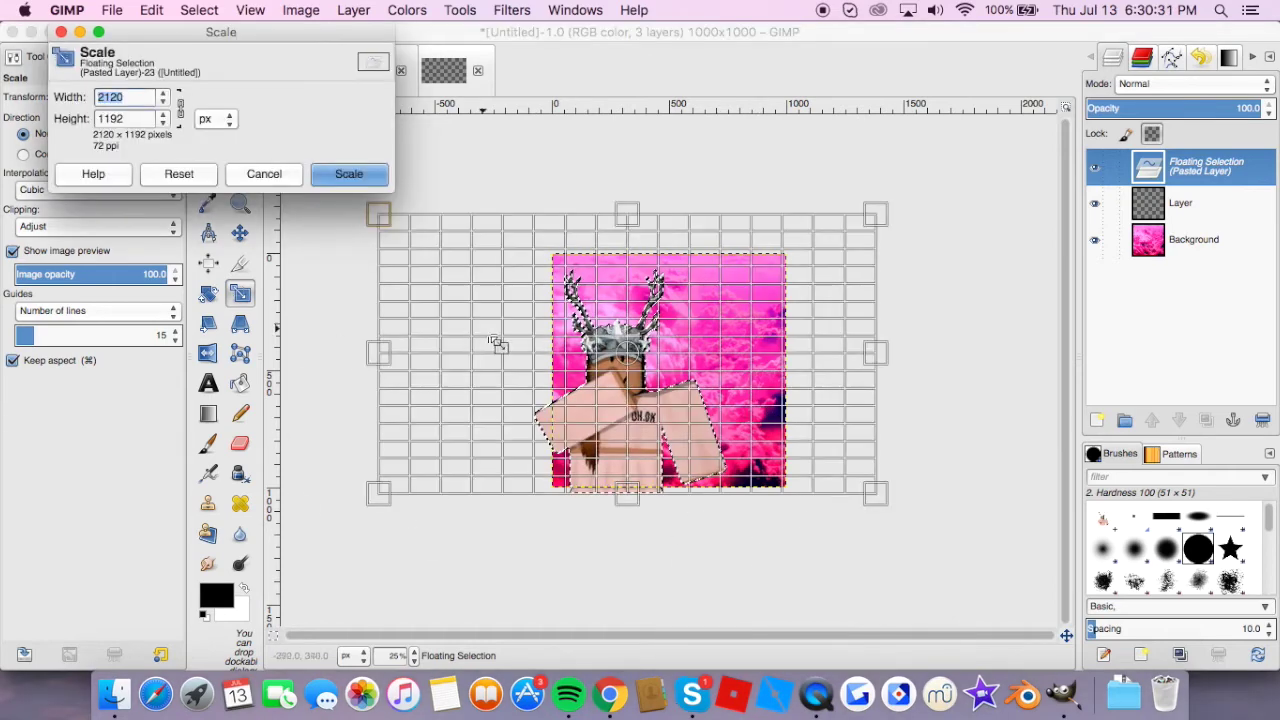
click(263, 173)
- Anchor the enlarged character to the layer beneath it and close the emptied untitled.png image, discarding its changes
click(208, 83)
click(504, 212)
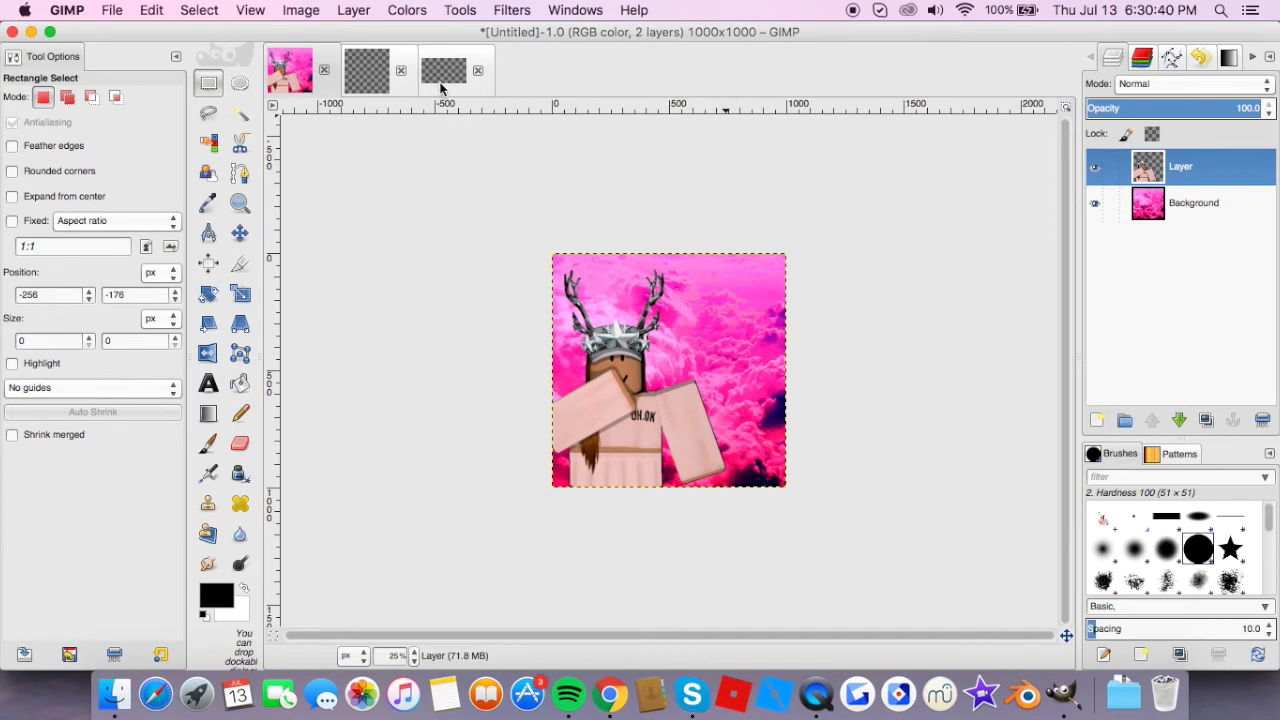
click(478, 71)
click(526, 421)
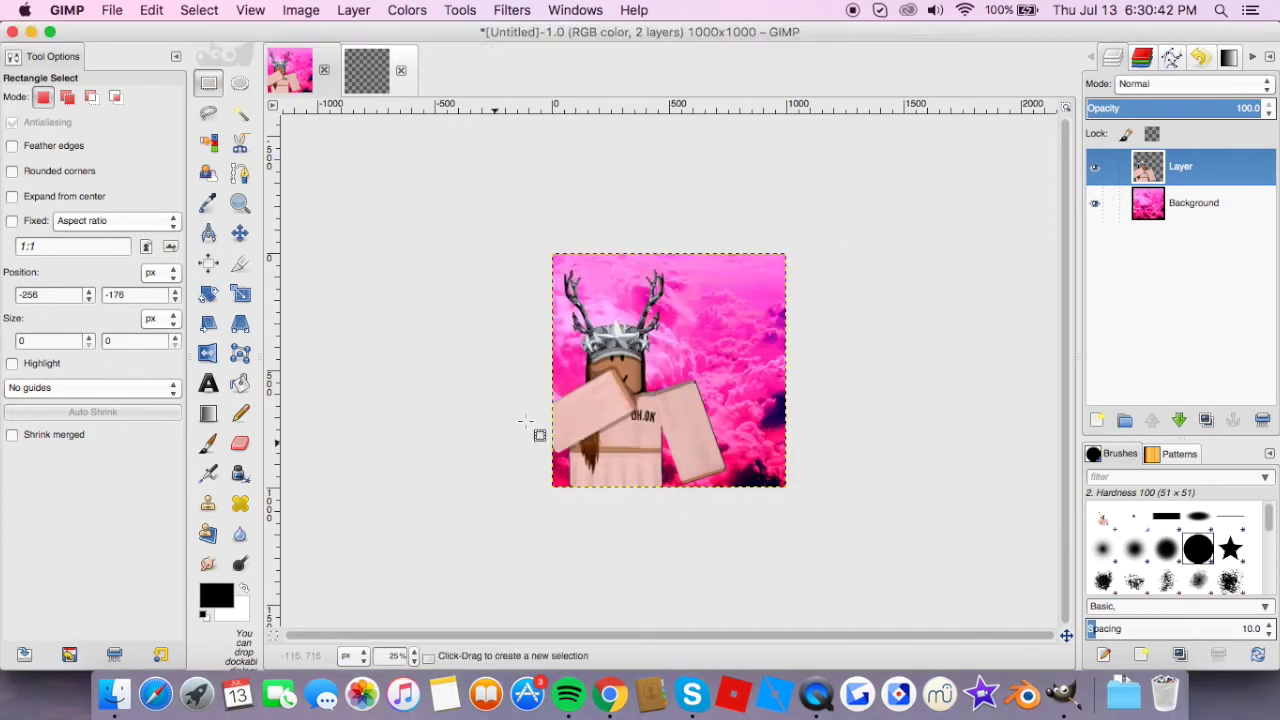
- Add a new transparent layer above the background in the blank 1000 × 1000 px image
click(349, 77)
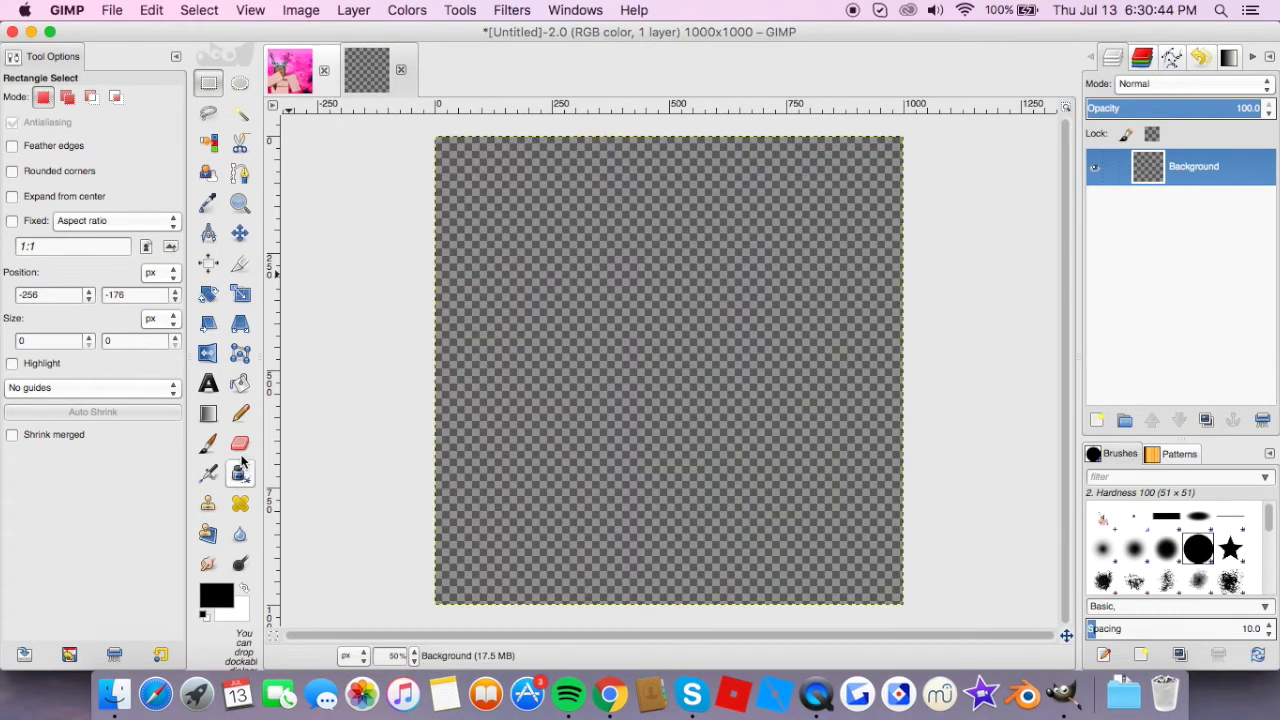
click(378, 12)
click(372, 38)
click(496, 306)
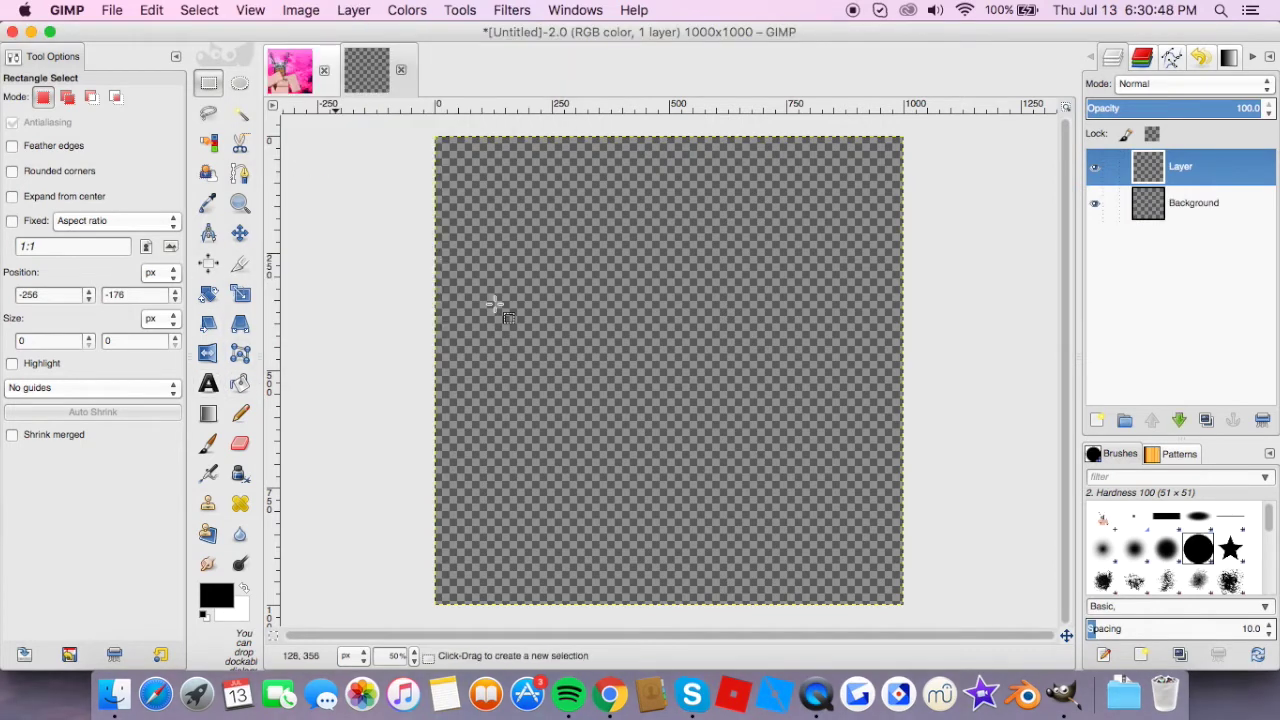
- Draw a text box about 936 × 364 px across the canvas and set the text size to 100 px
click(208, 383)
click(452, 240)
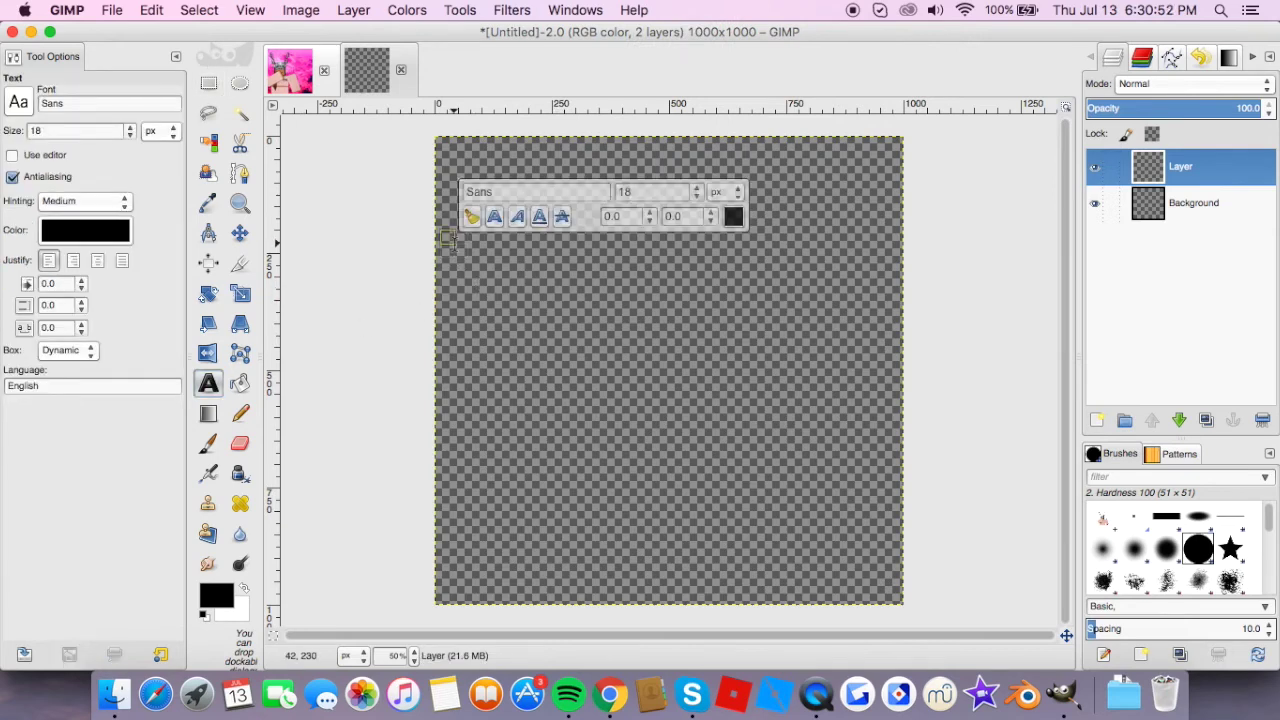
drag(460, 248, 920, 430)
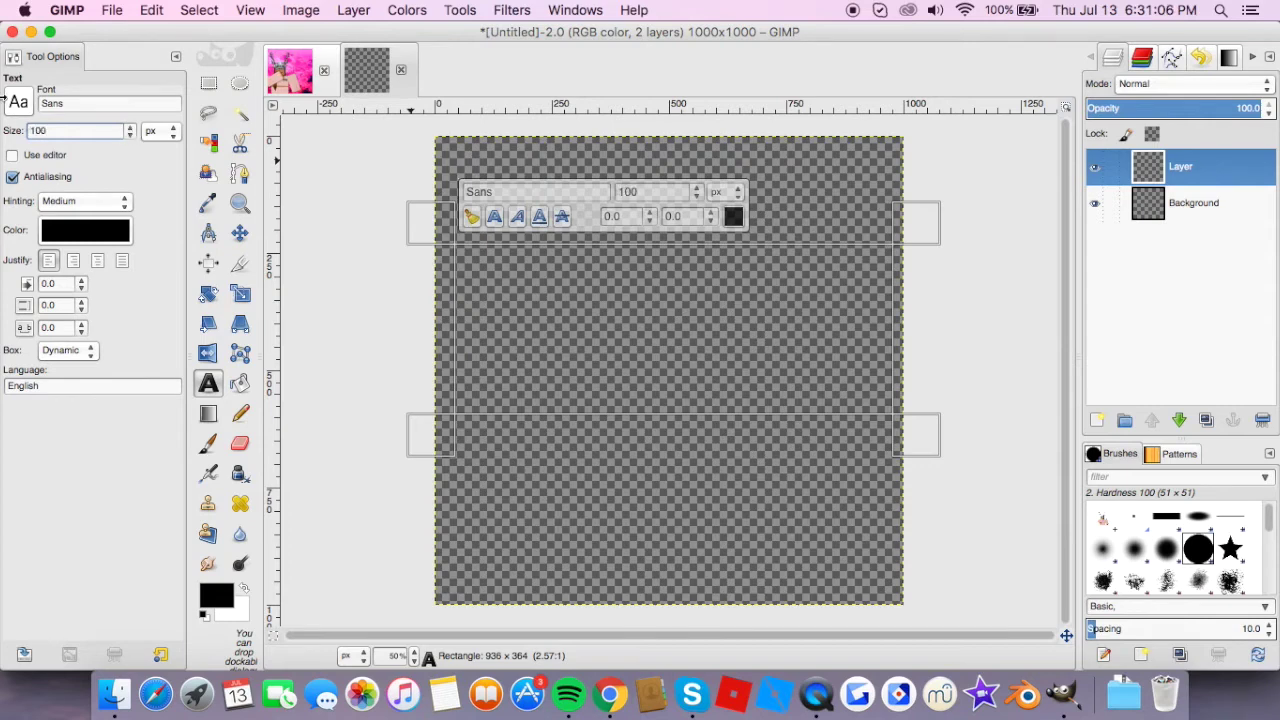
- Set the text font to Rakoon Personal Use
click(19, 103)
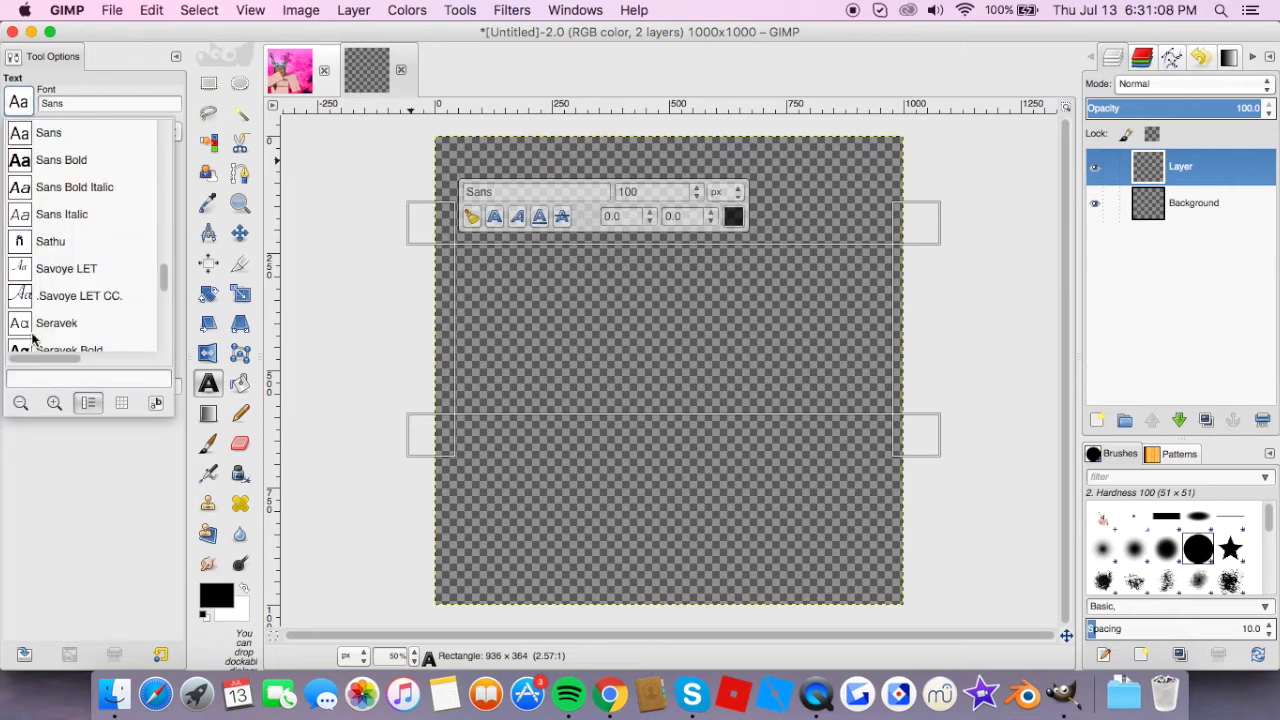
scroll(32, 340, down, 5)
scroll(95, 270, up, 3)
scroll(95, 270, up, 5)
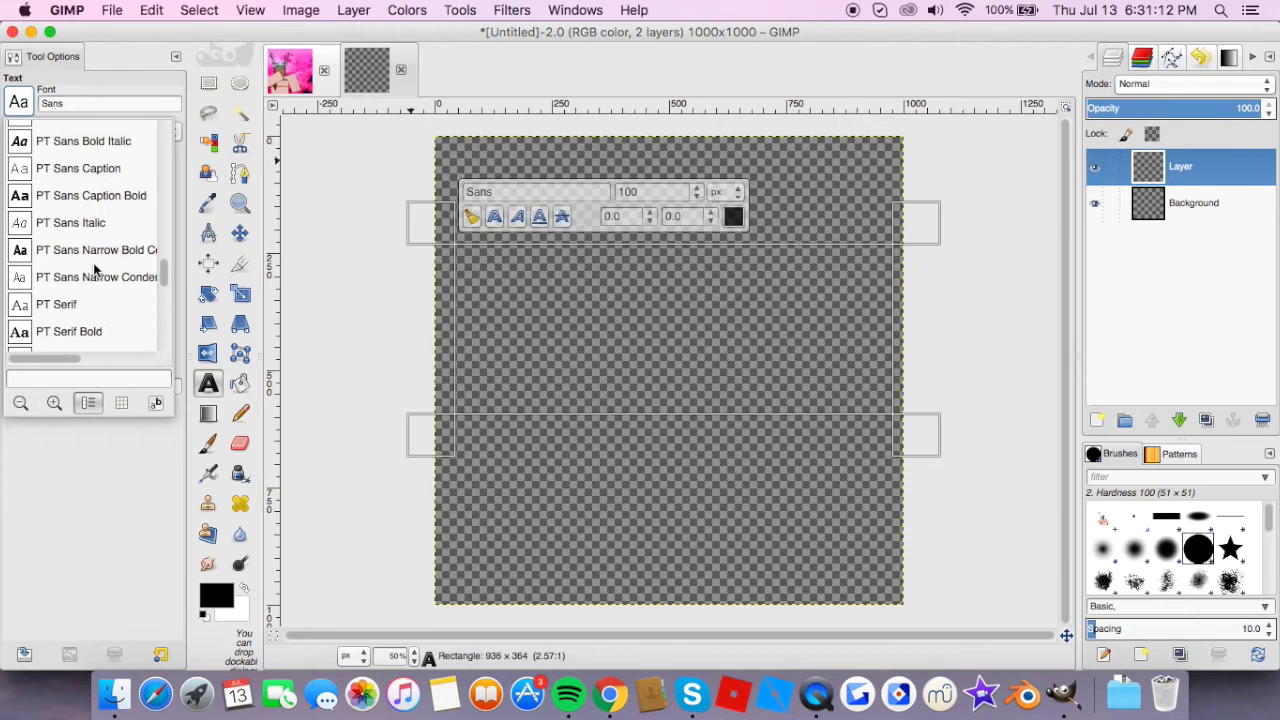
scroll(130, 270, down, 3)
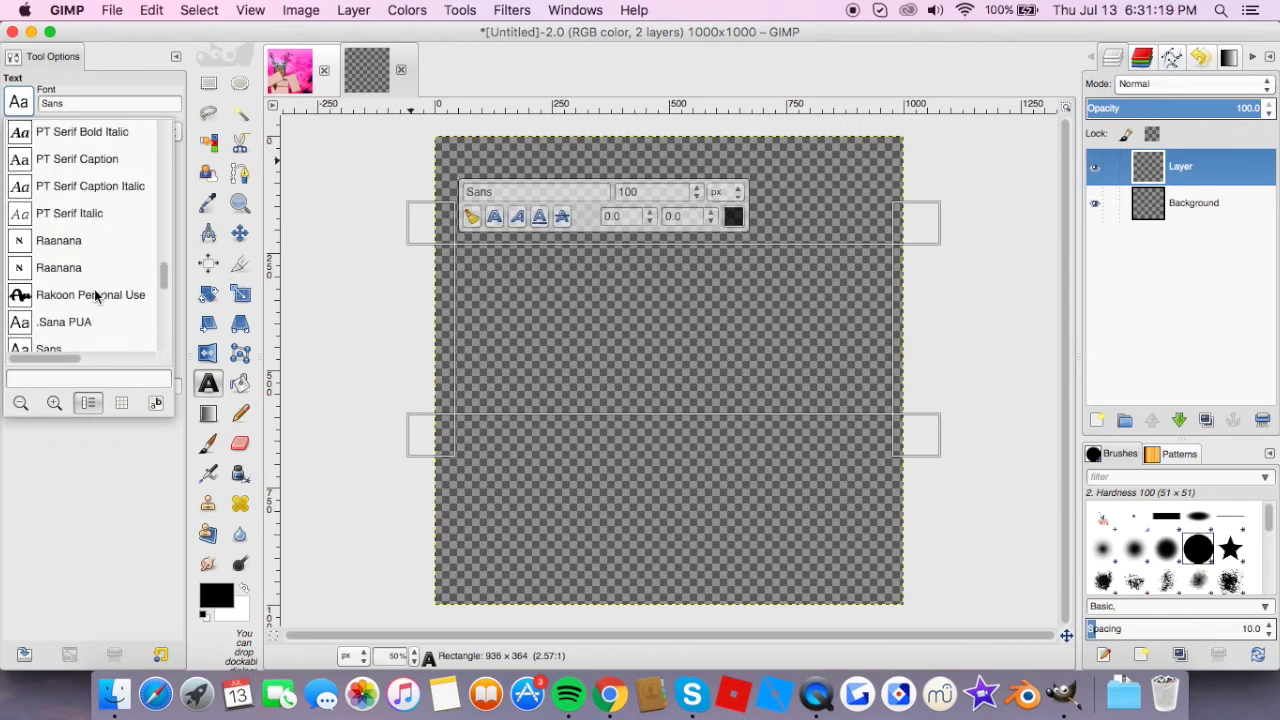
click(95, 296)
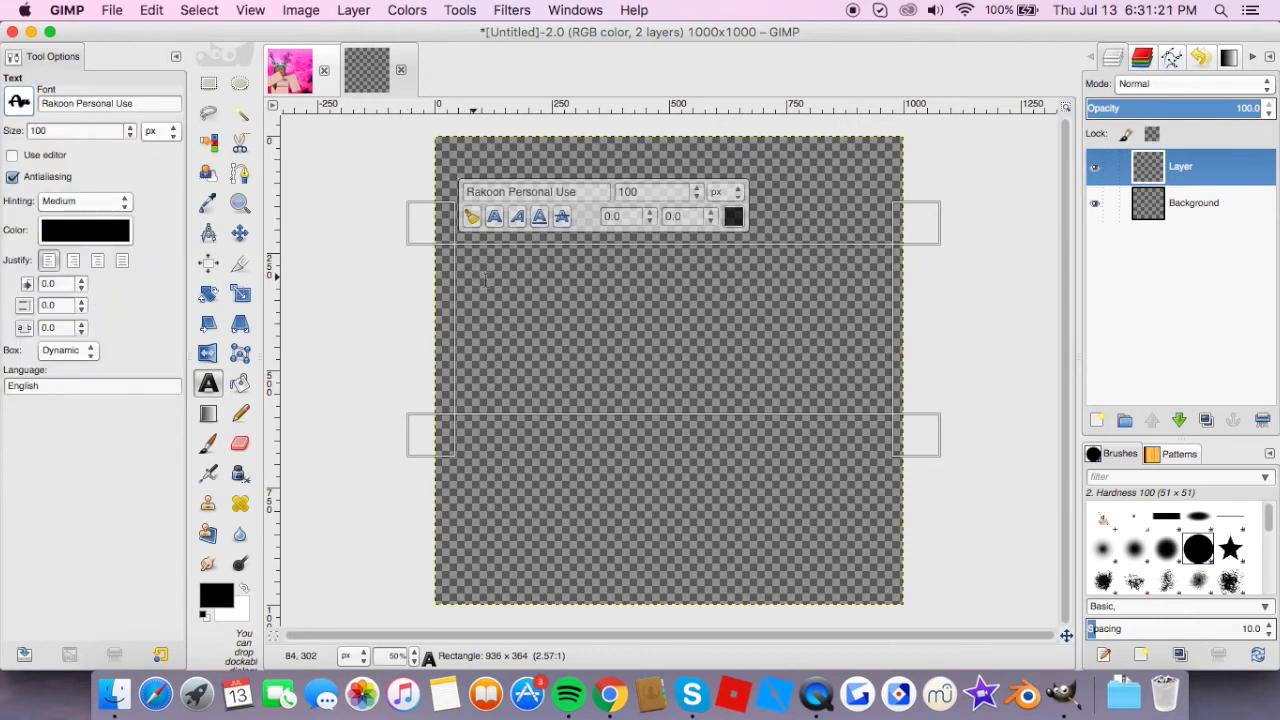
- Enter the first name as the logo text and enlarge it to 290 px
text(E)
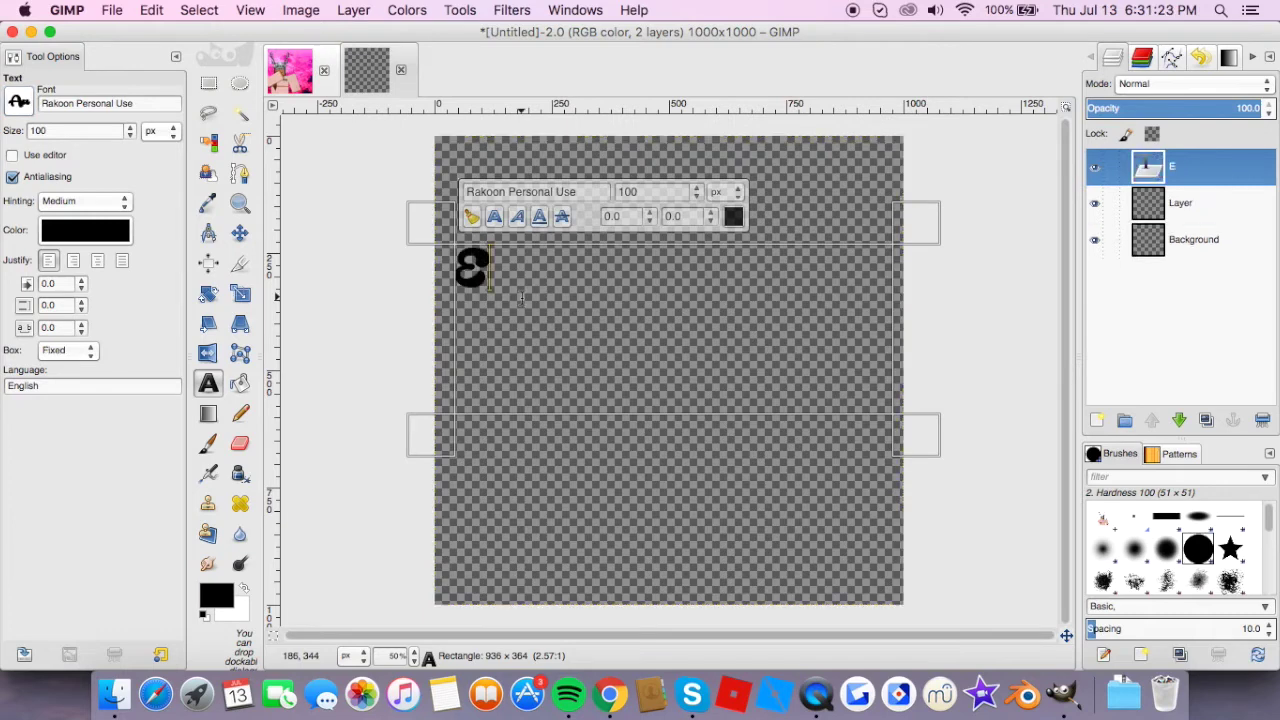
text(rika)
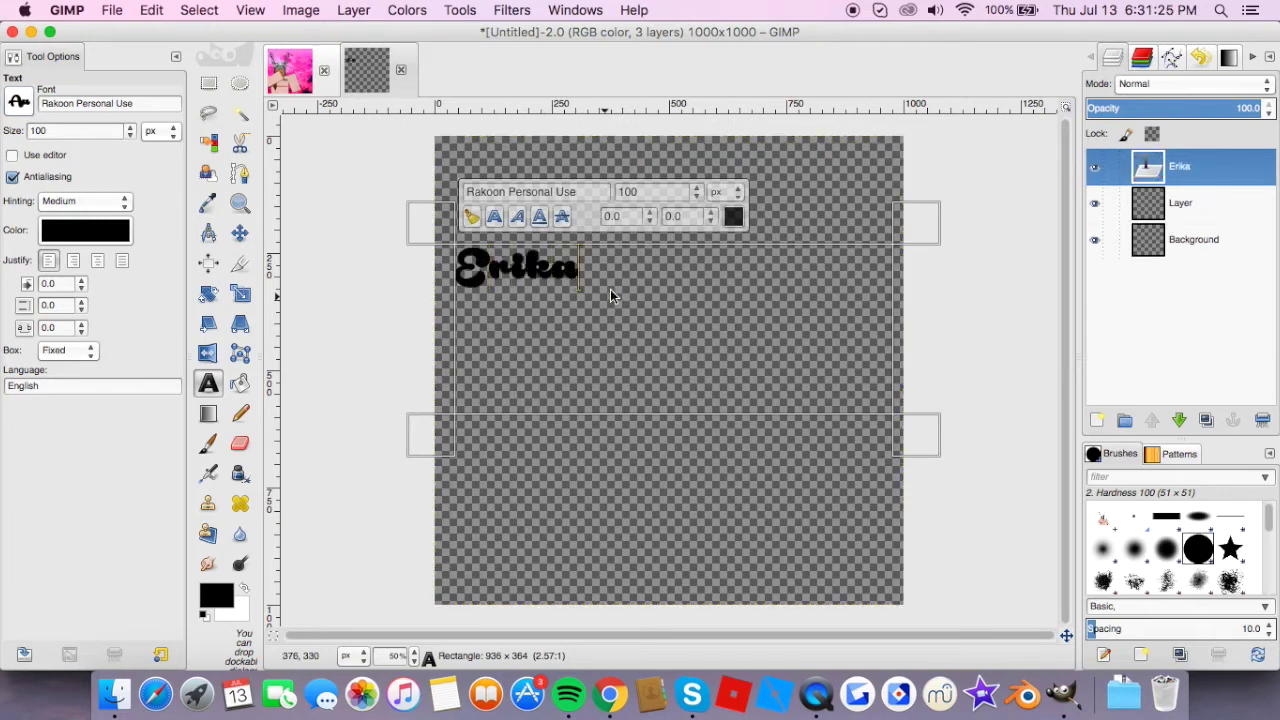
drag(602, 273, 443, 268)
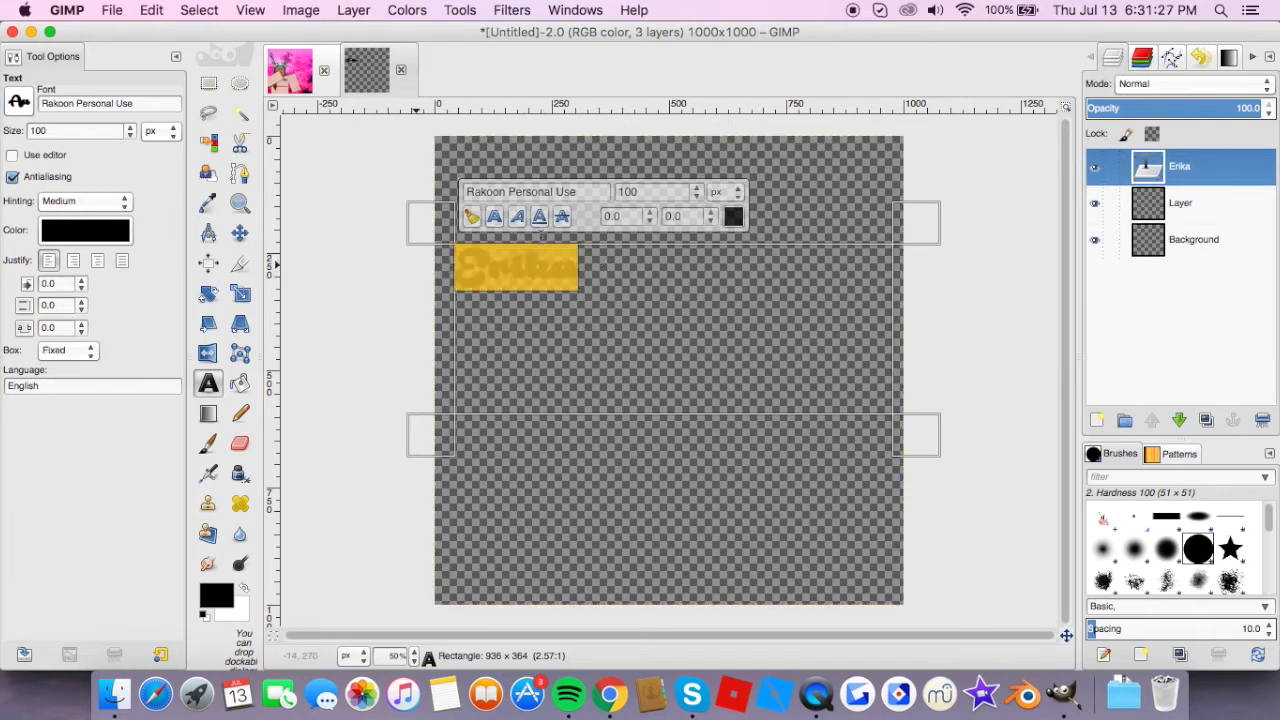
click(695, 189)
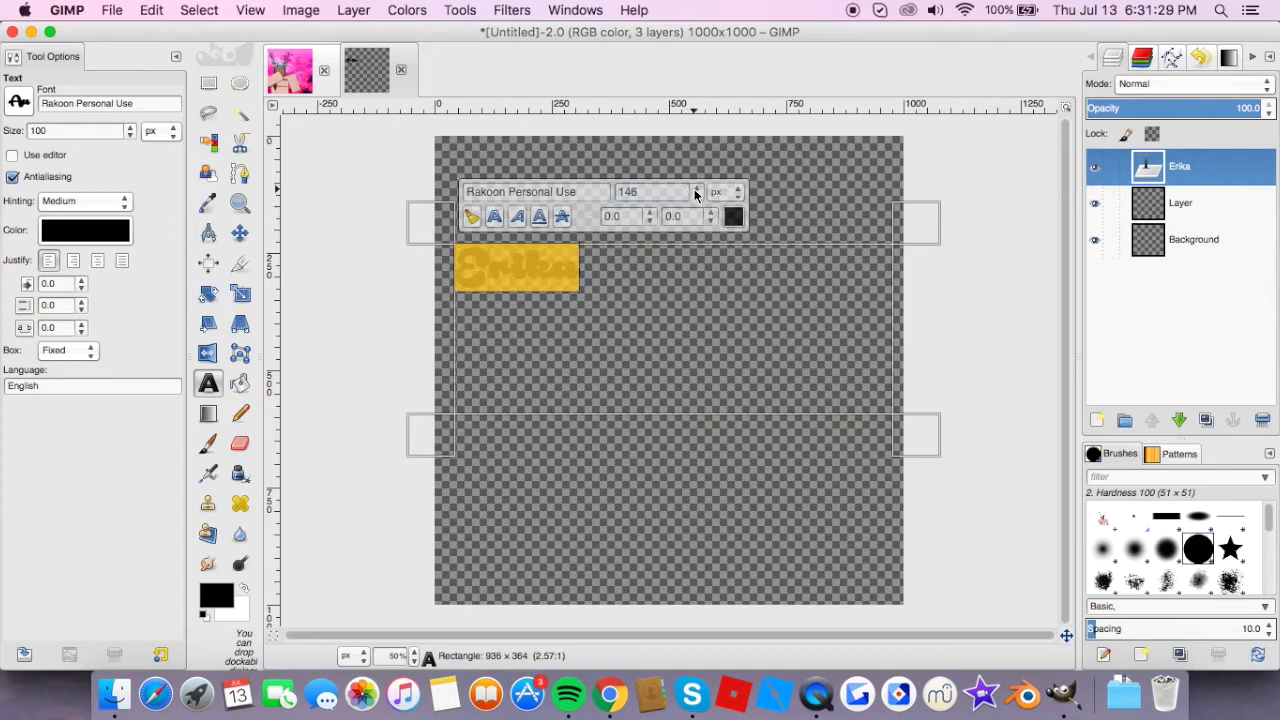
click(695, 189)
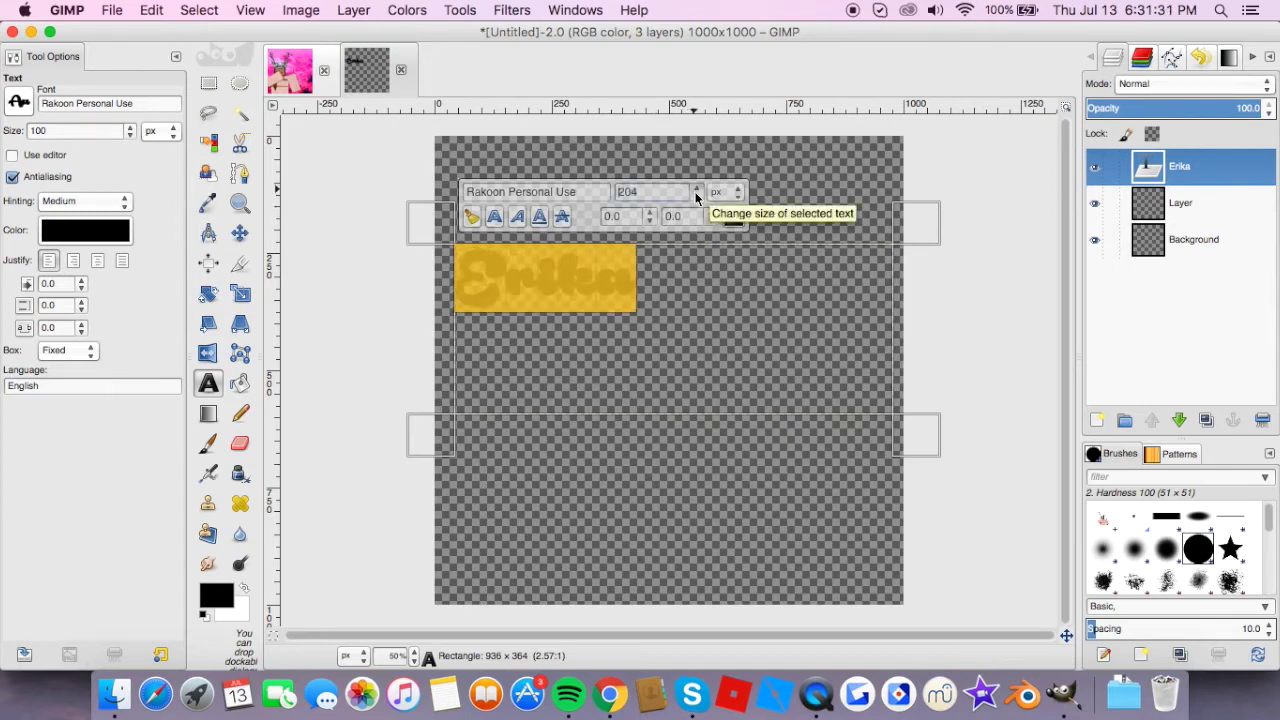
drag(695, 192, 695, 192)
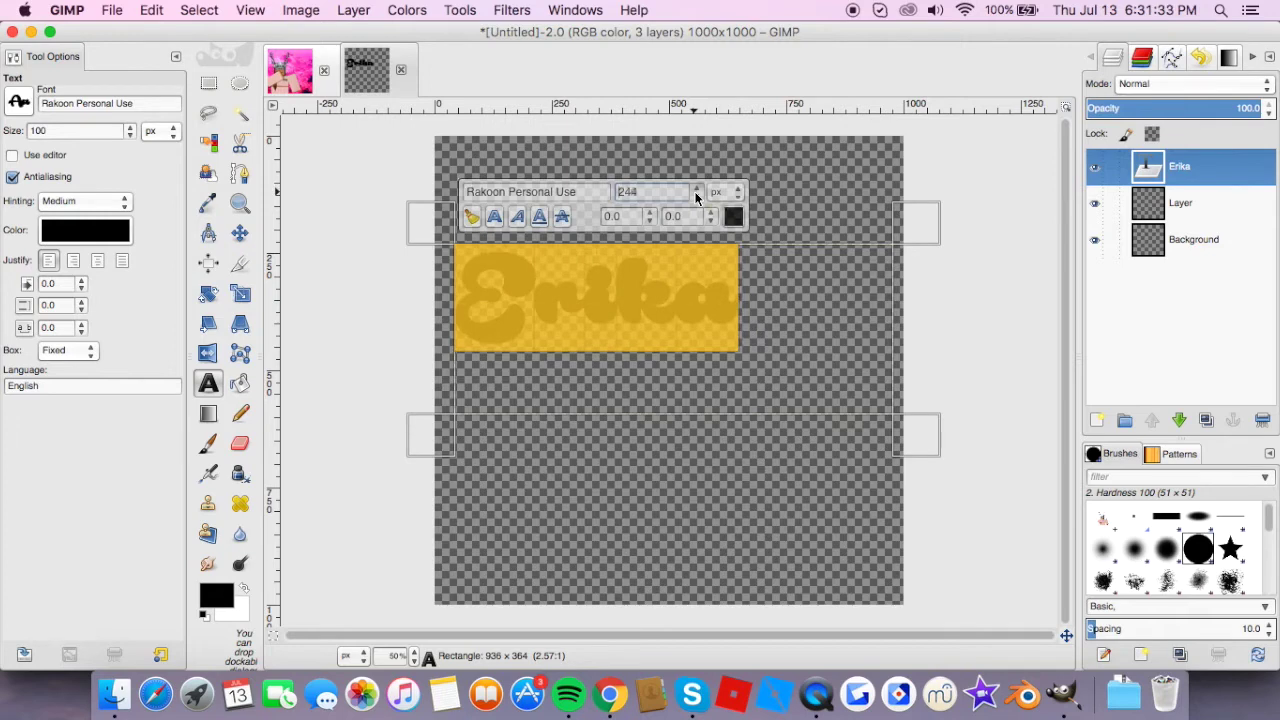
click(858, 345)
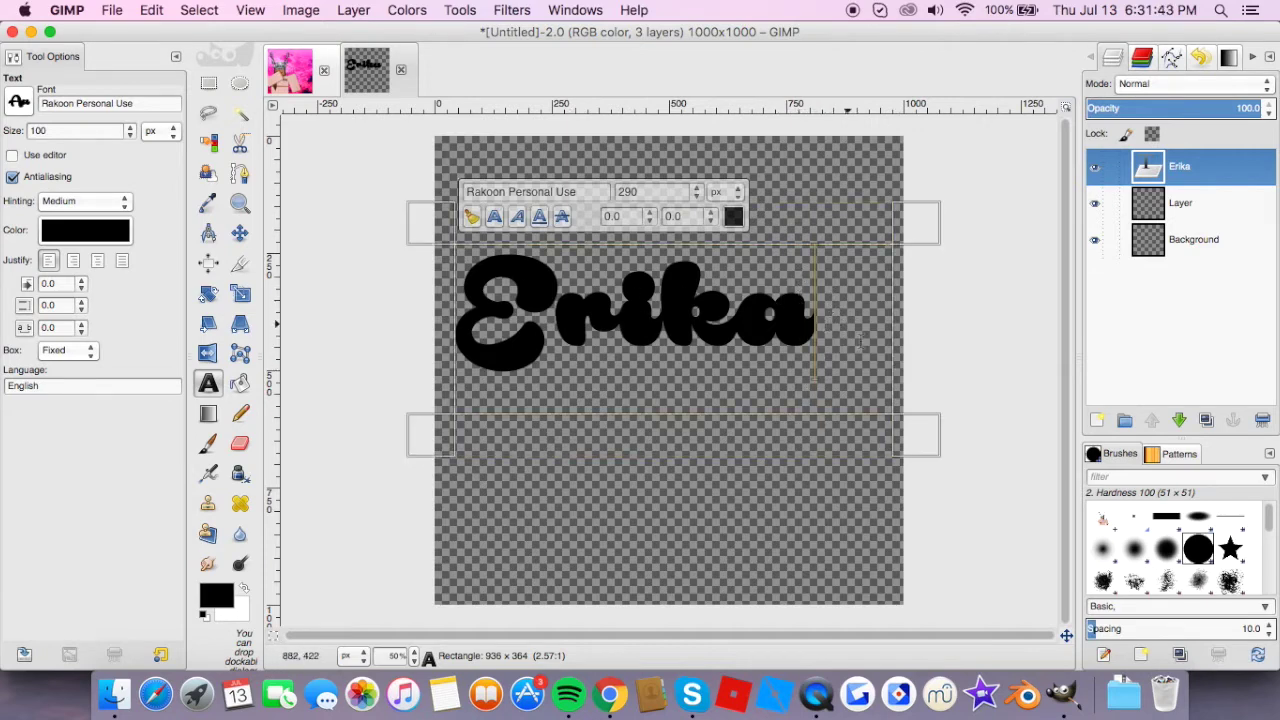
drag(836, 308, 363, 300)
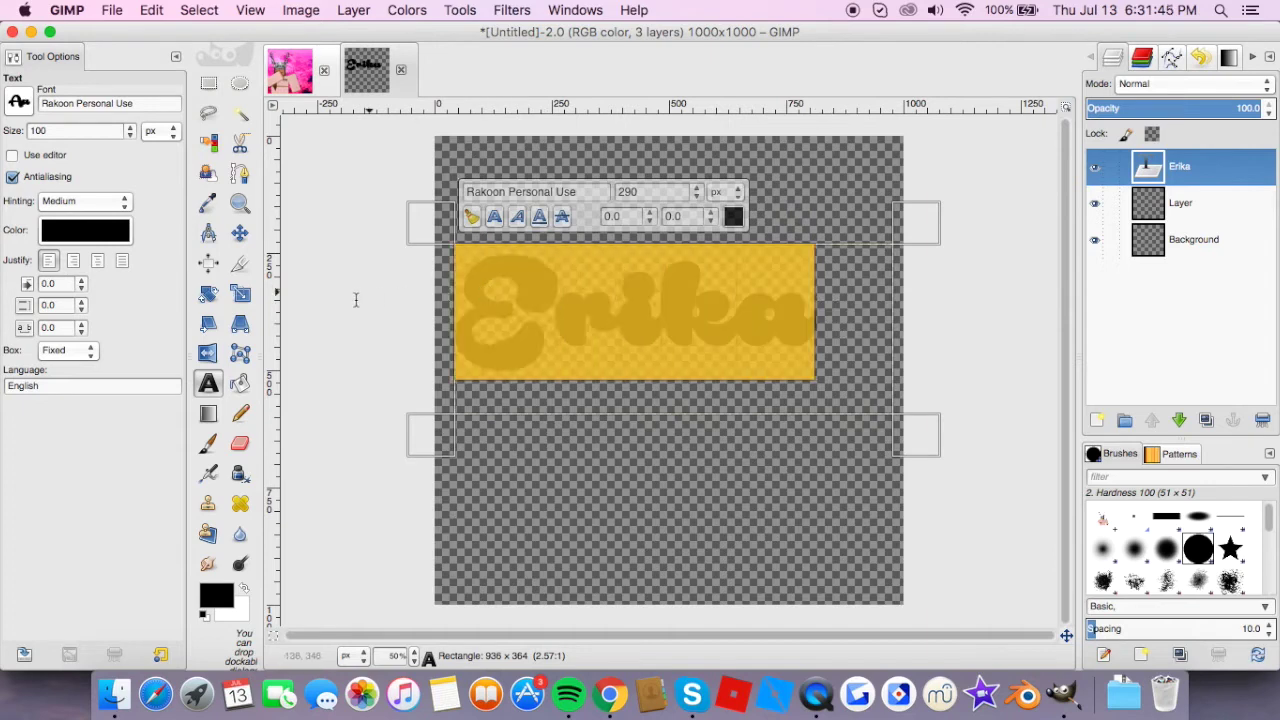
click(623, 341)
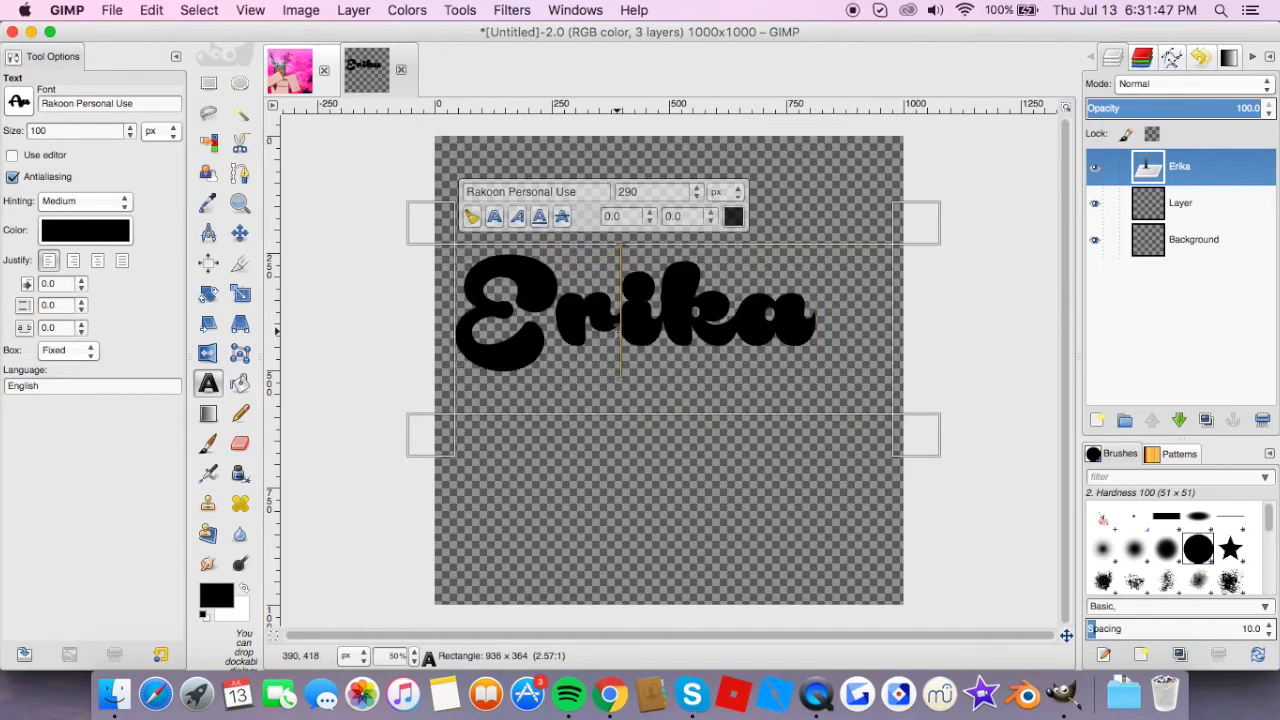
- Create a path from the name text and turn that path into a selection
right_click(638, 328)
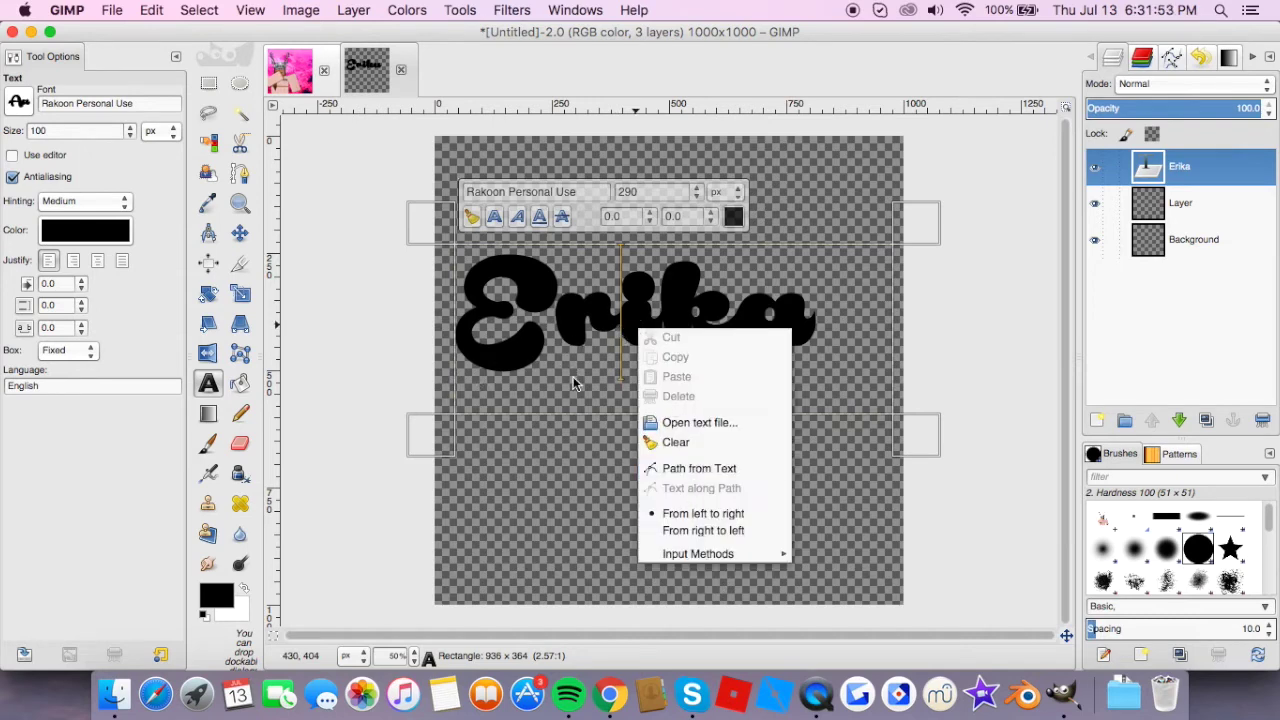
click(677, 469)
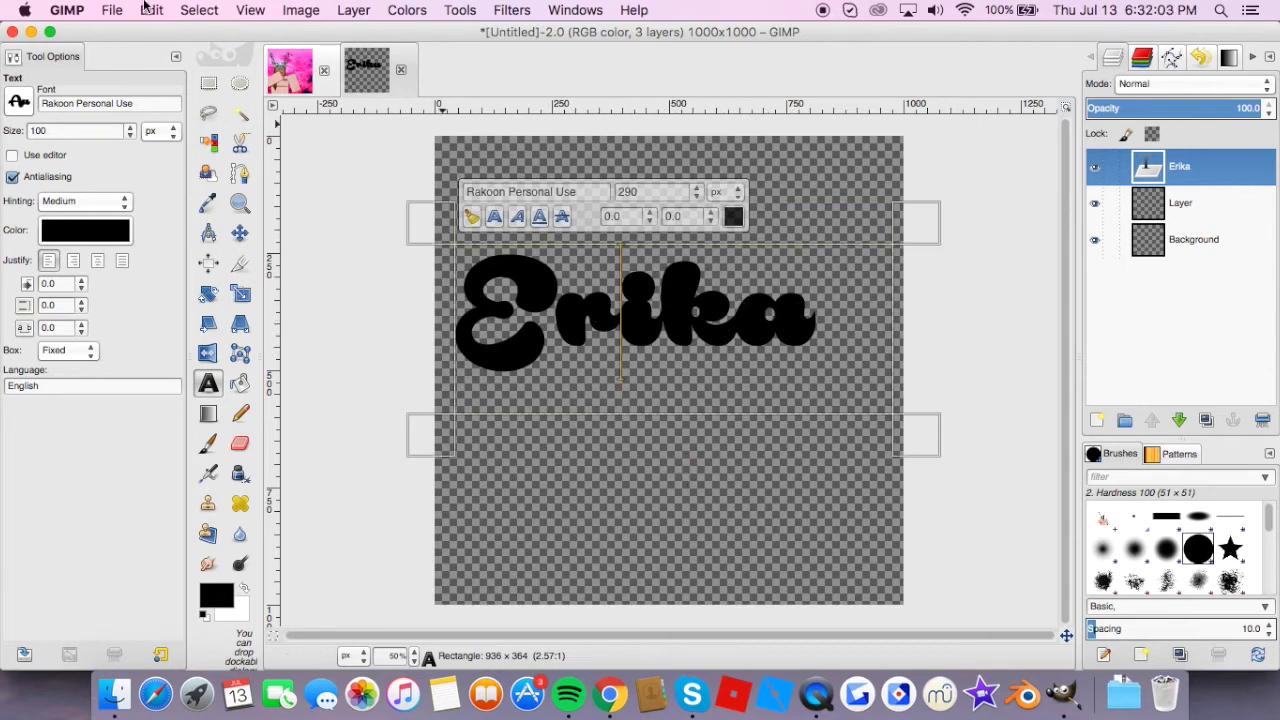
click(195, 10)
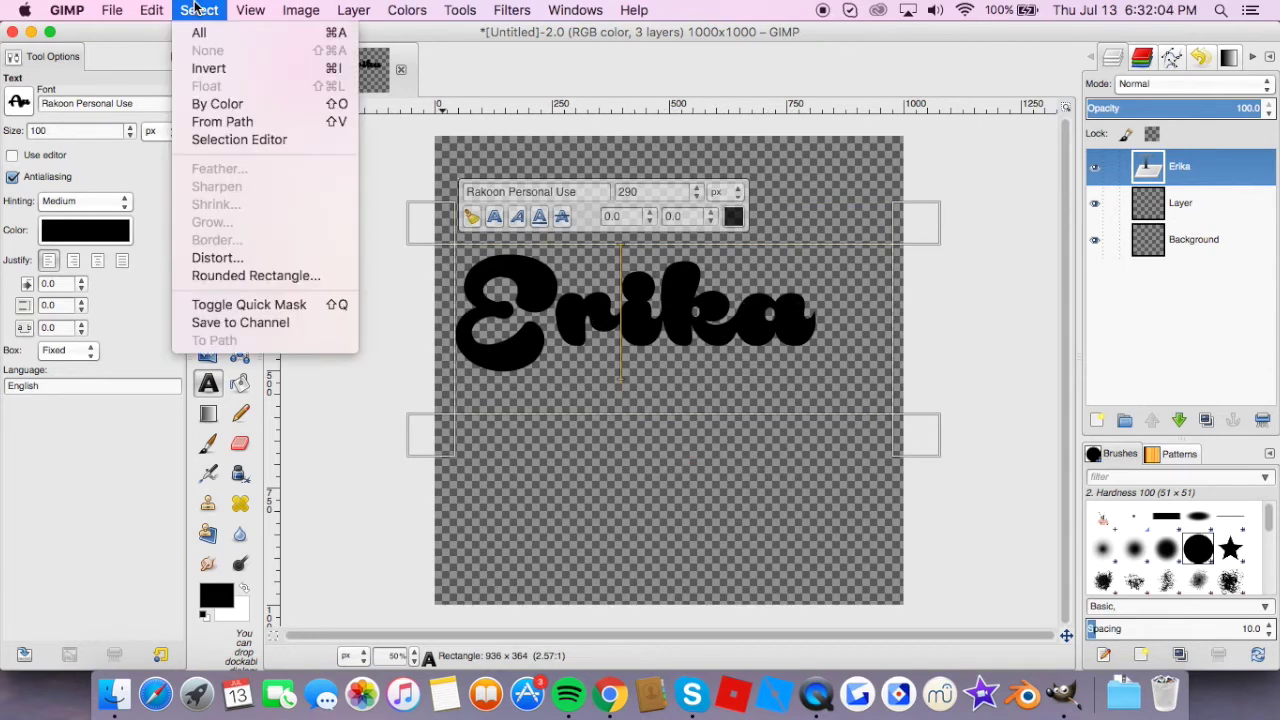
click(232, 131)
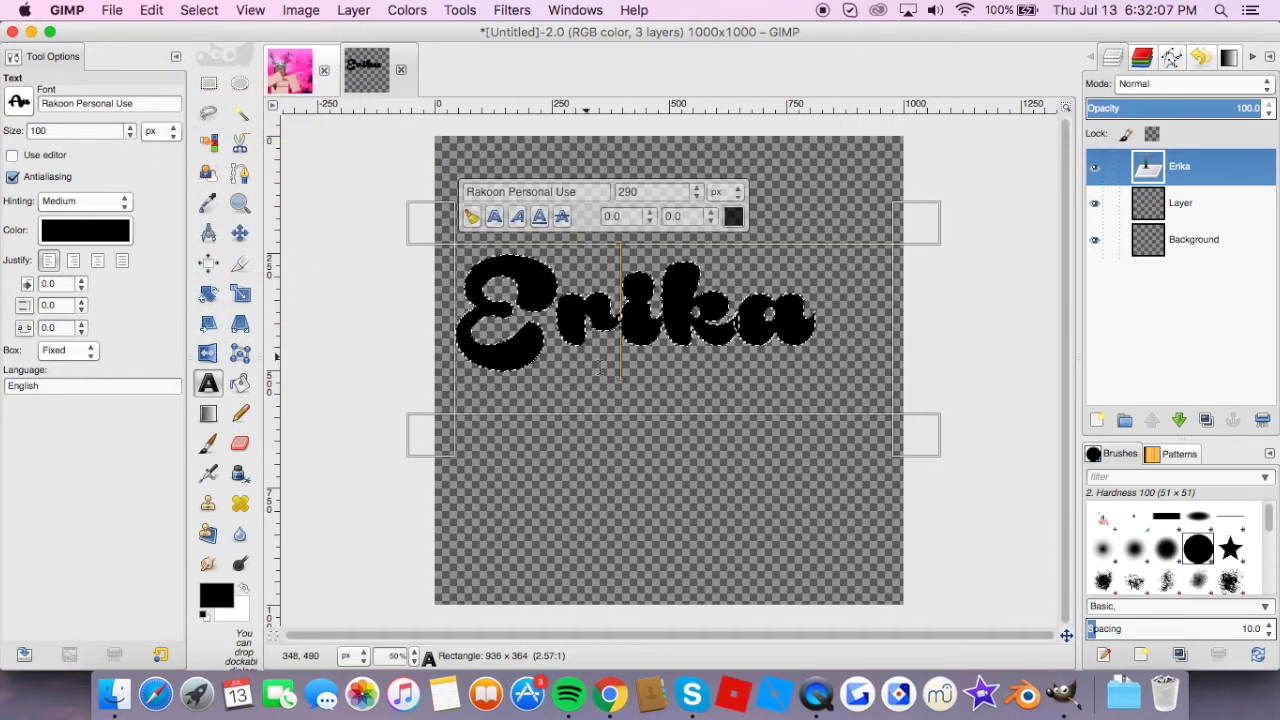
- Make the empty layer below the text active and grow the text-shaped selection by 2 px
click(1185, 206)
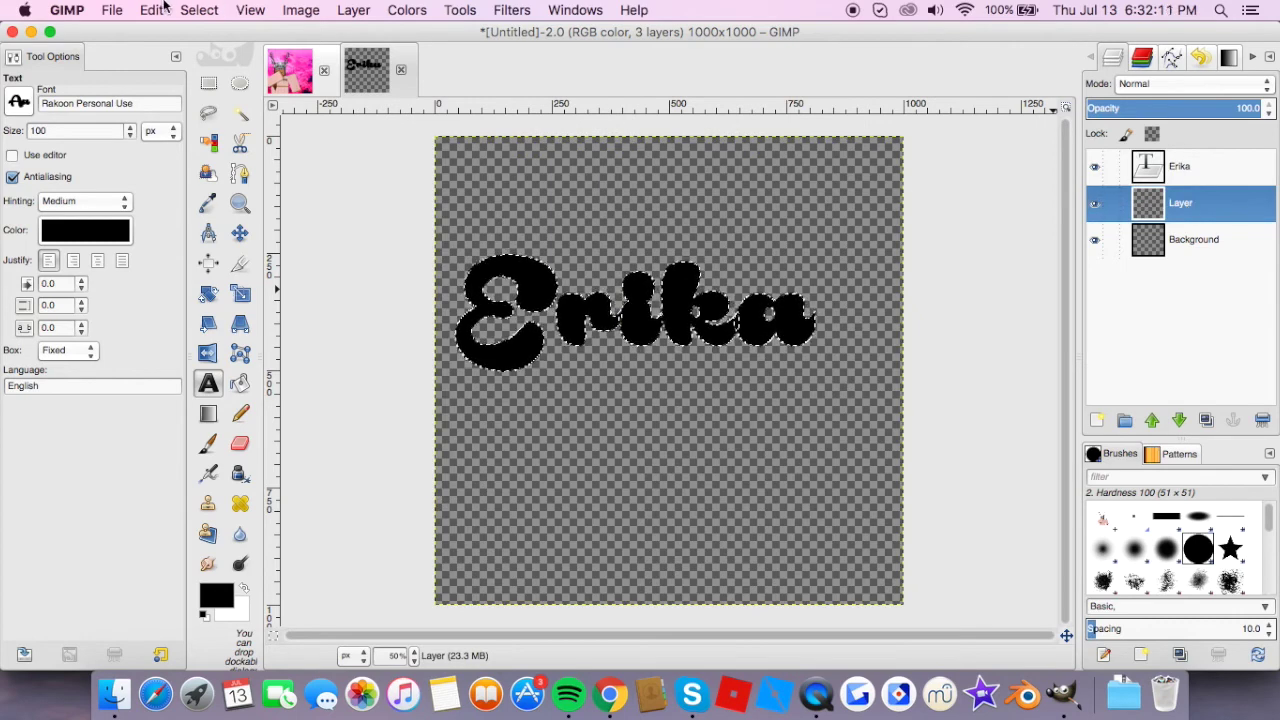
click(197, 10)
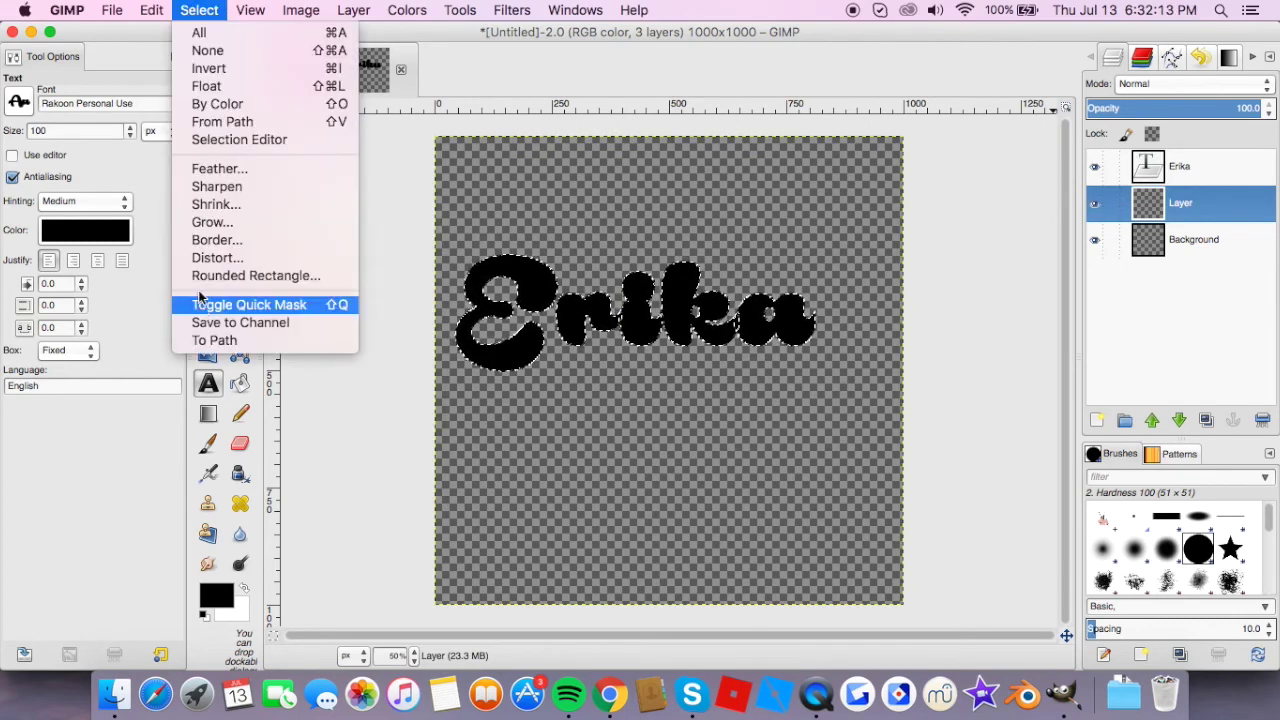
click(199, 222)
click(240, 200)
click(240, 200)
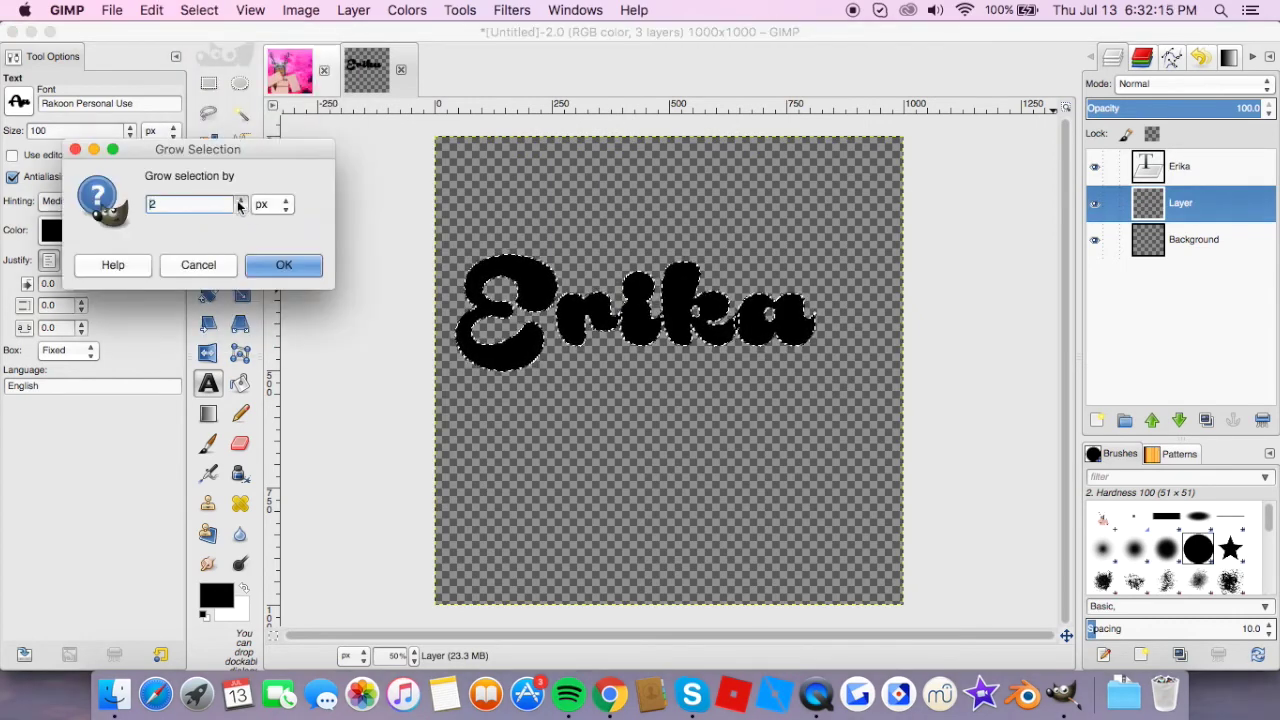
click(284, 268)
- Grow the text-shaped selection a second time to widen the margin around the letters
click(199, 10)
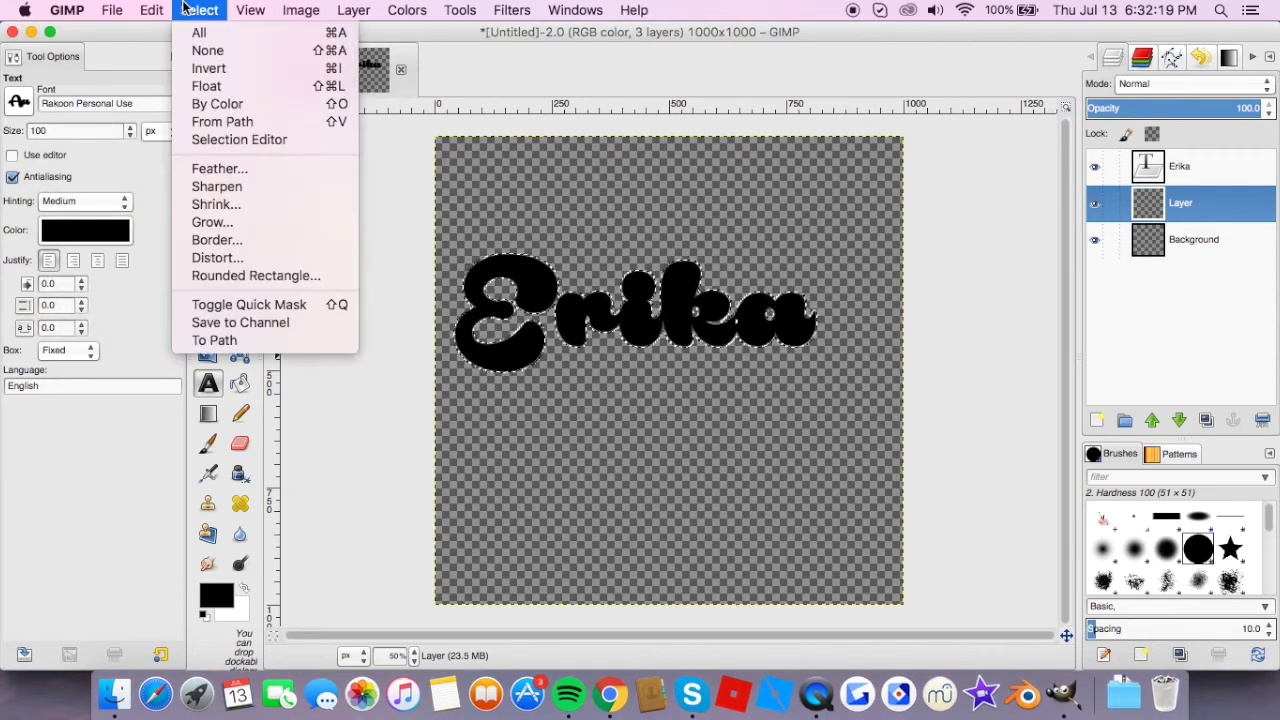
click(208, 224)
click(338, 274)
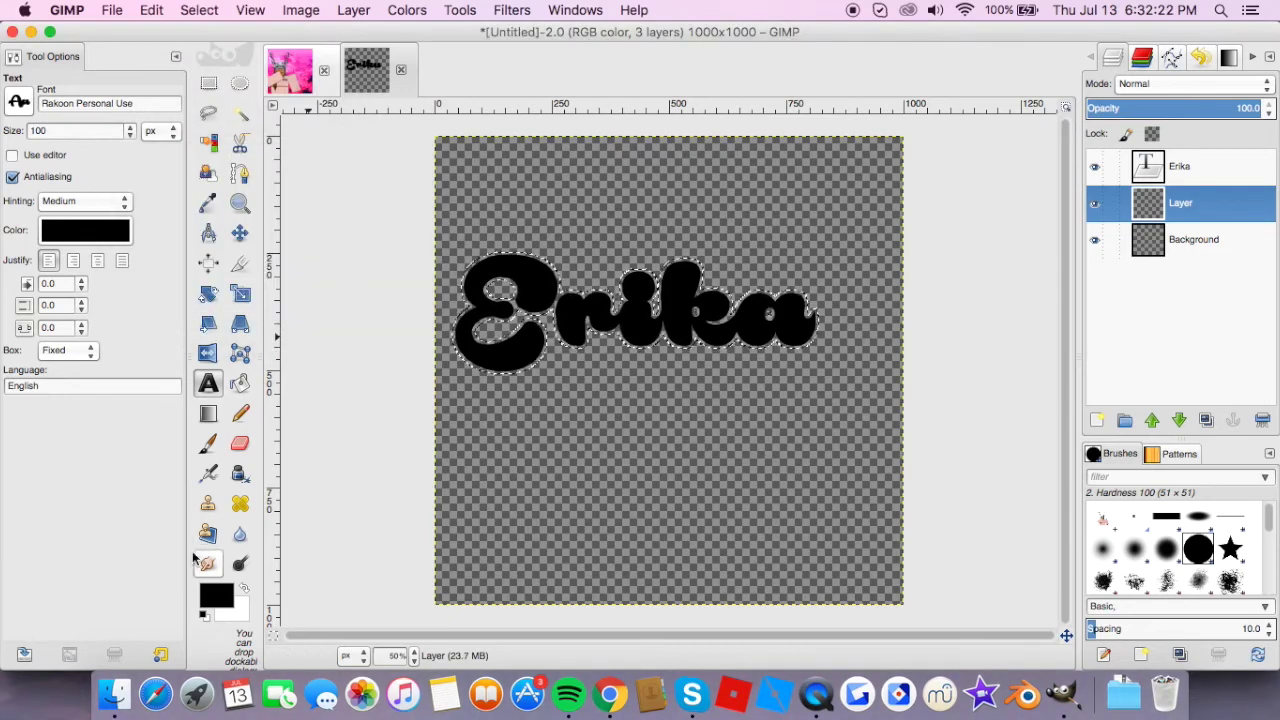
- Paint the grown selection white with the Paintbrush on the layer below the text to outline the letters
click(245, 590)
click(208, 449)
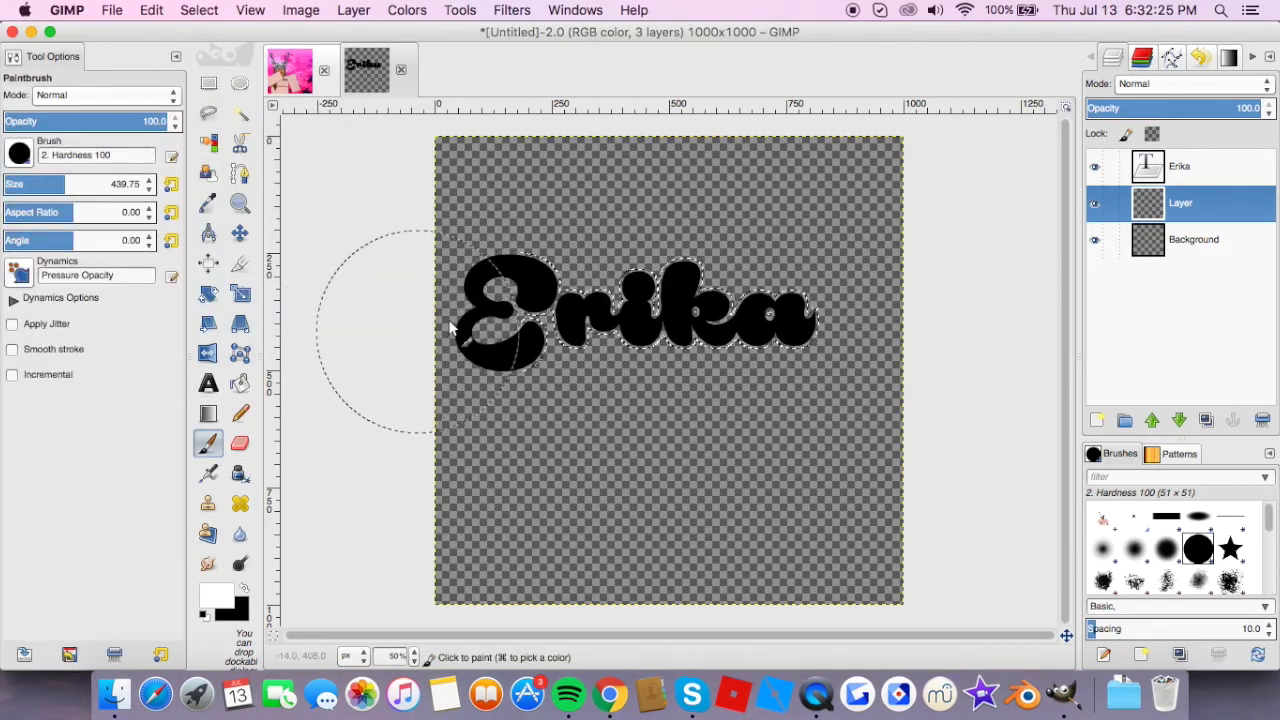
mouse_move(516, 286)
mouse_down()
mouse_move(484, 393)
mouse_move(903, 334)
mouse_up()
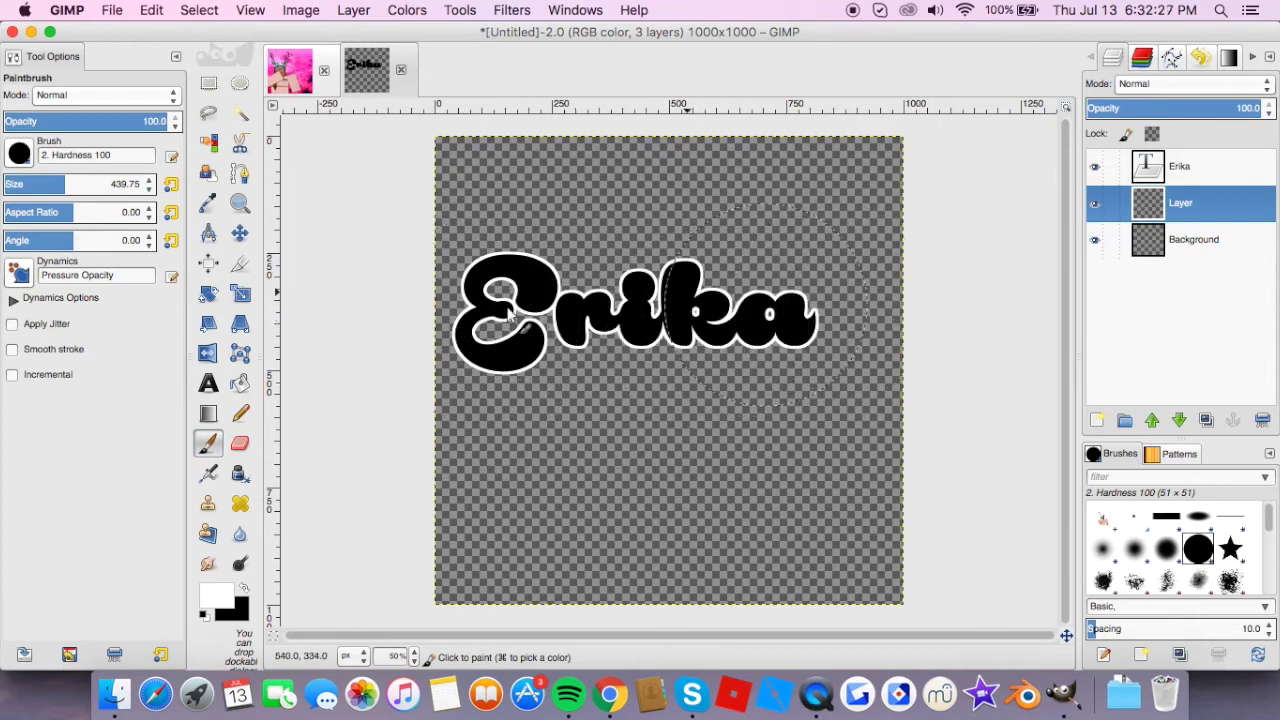
- Cut the name text from its layer with a rectangular selection and paste it back as a floating selection above the white outline
click(208, 82)
click(542, 369)
click(1147, 168)
drag(434, 225, 873, 425)
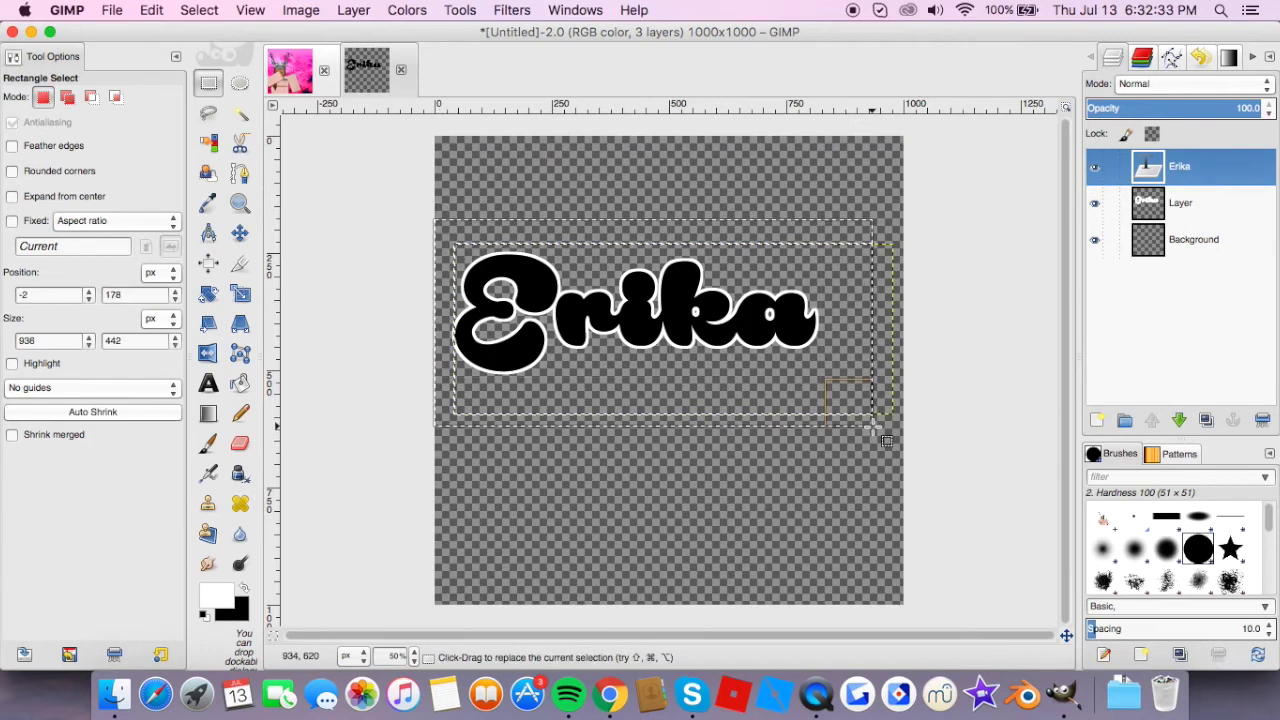
key(super+x)
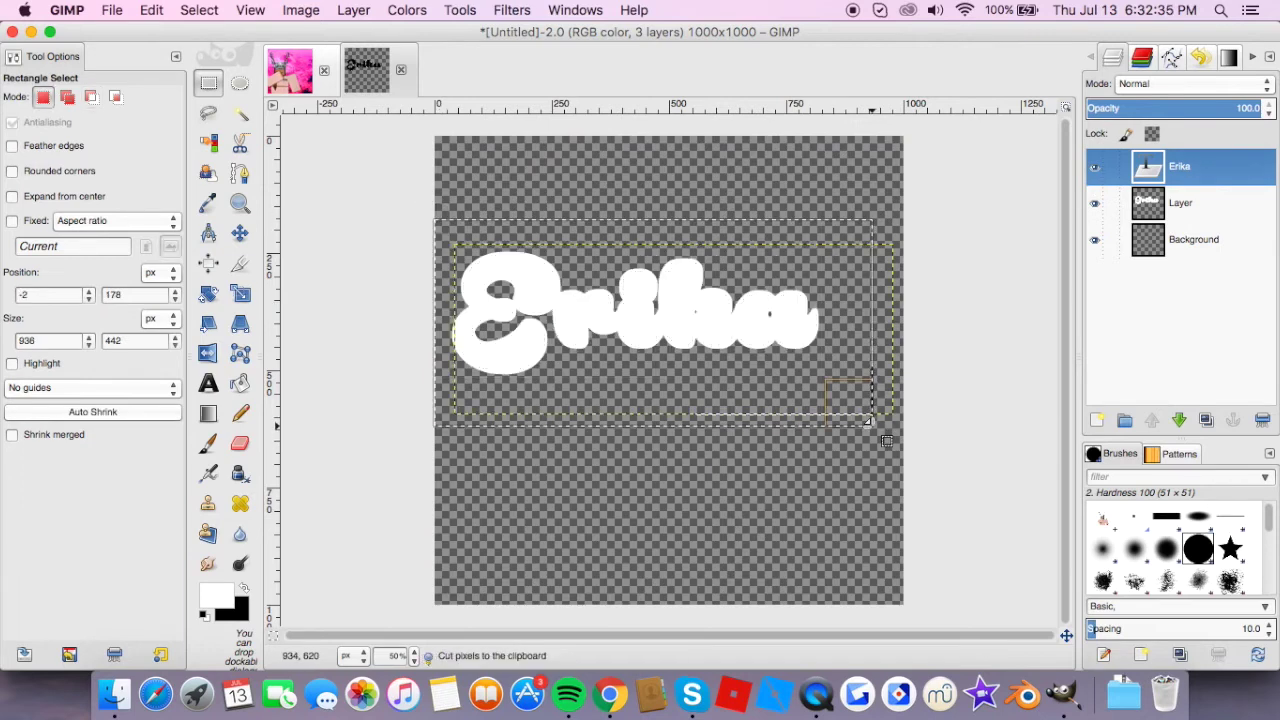
key(super+v)
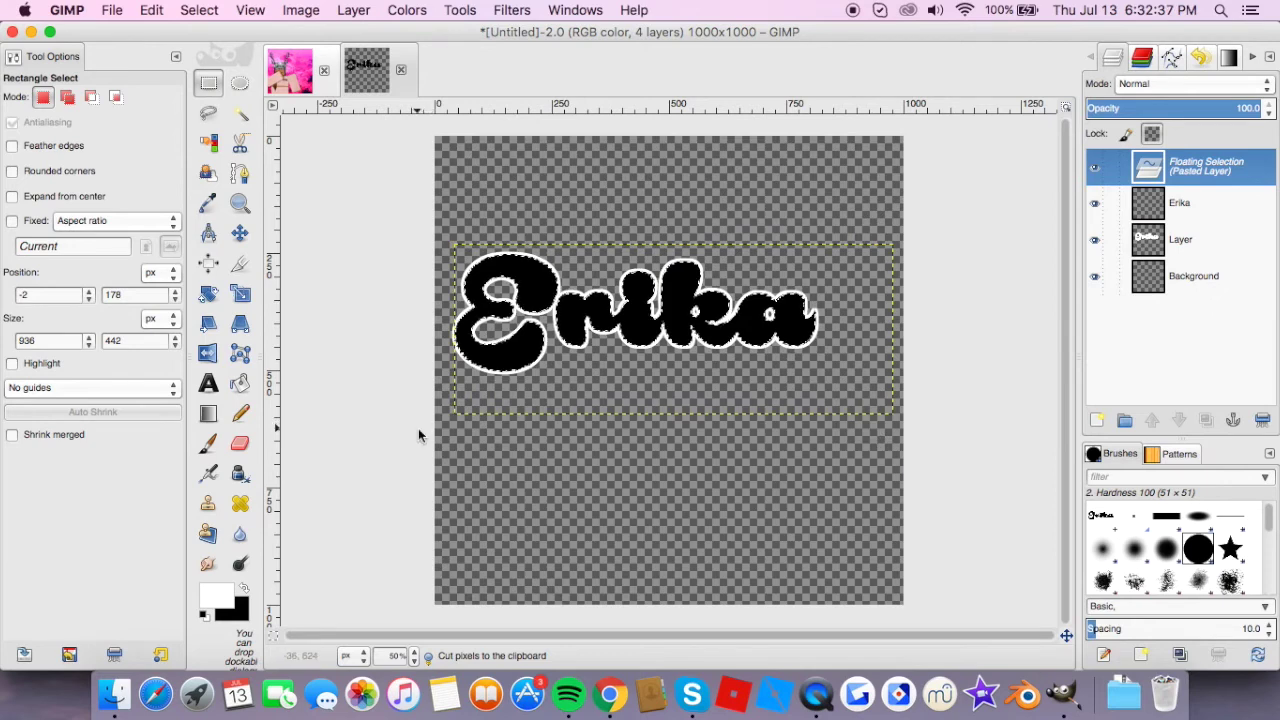
- Set the foreground color to hot pink with green at 45 and a slightly reduced blue value
click(218, 598)
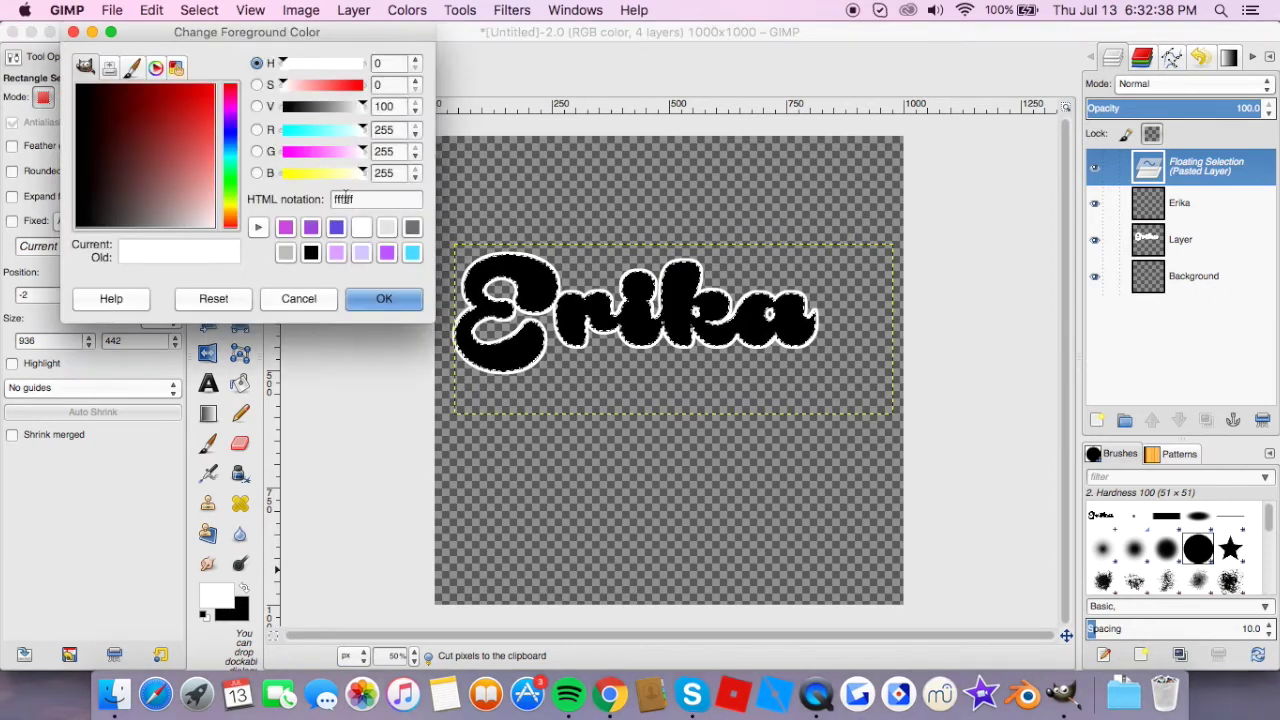
click(296, 151)
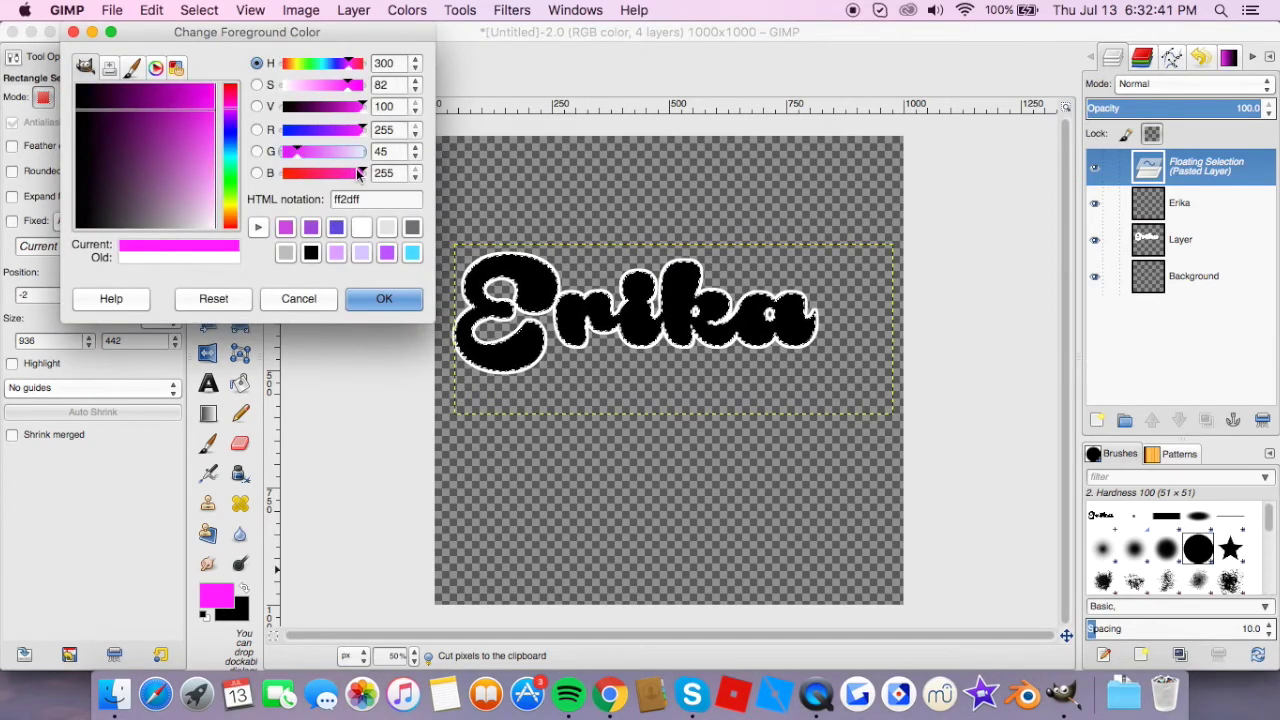
drag(358, 174, 338, 174)
click(384, 298)
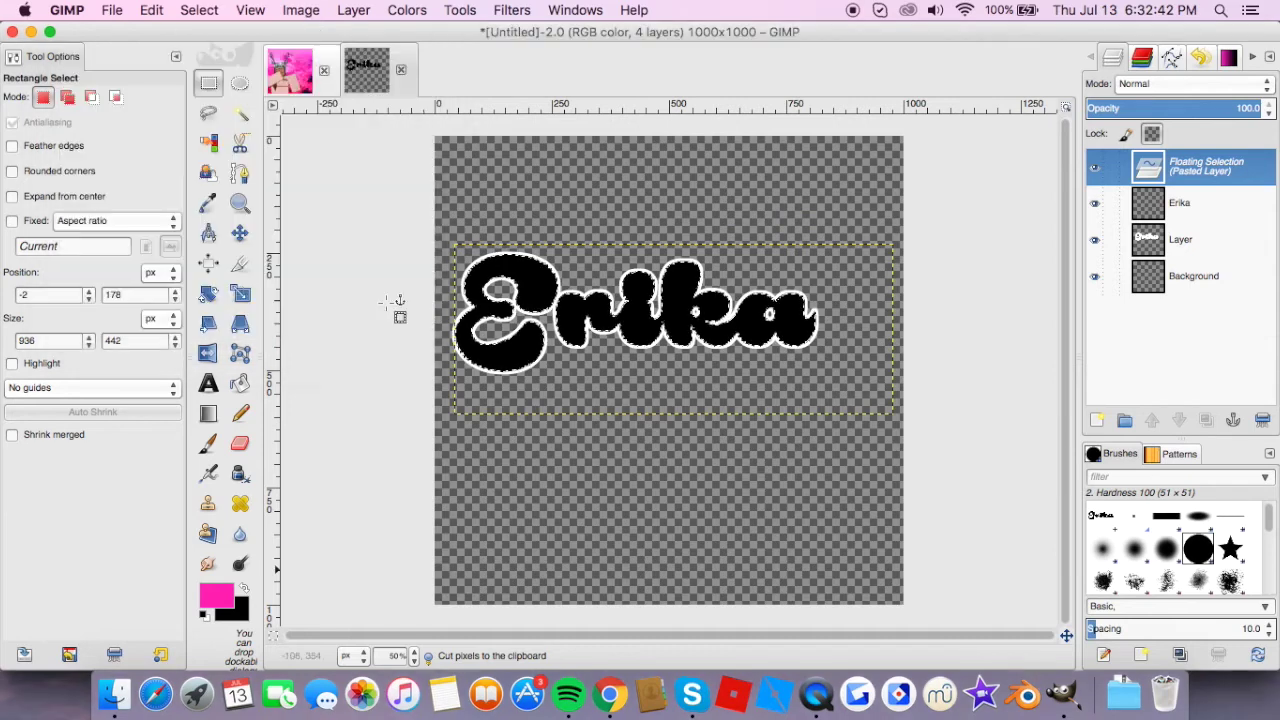
- Airbrush the floating letters hot pink using the 2. Hardness 025 brush
click(212, 450)
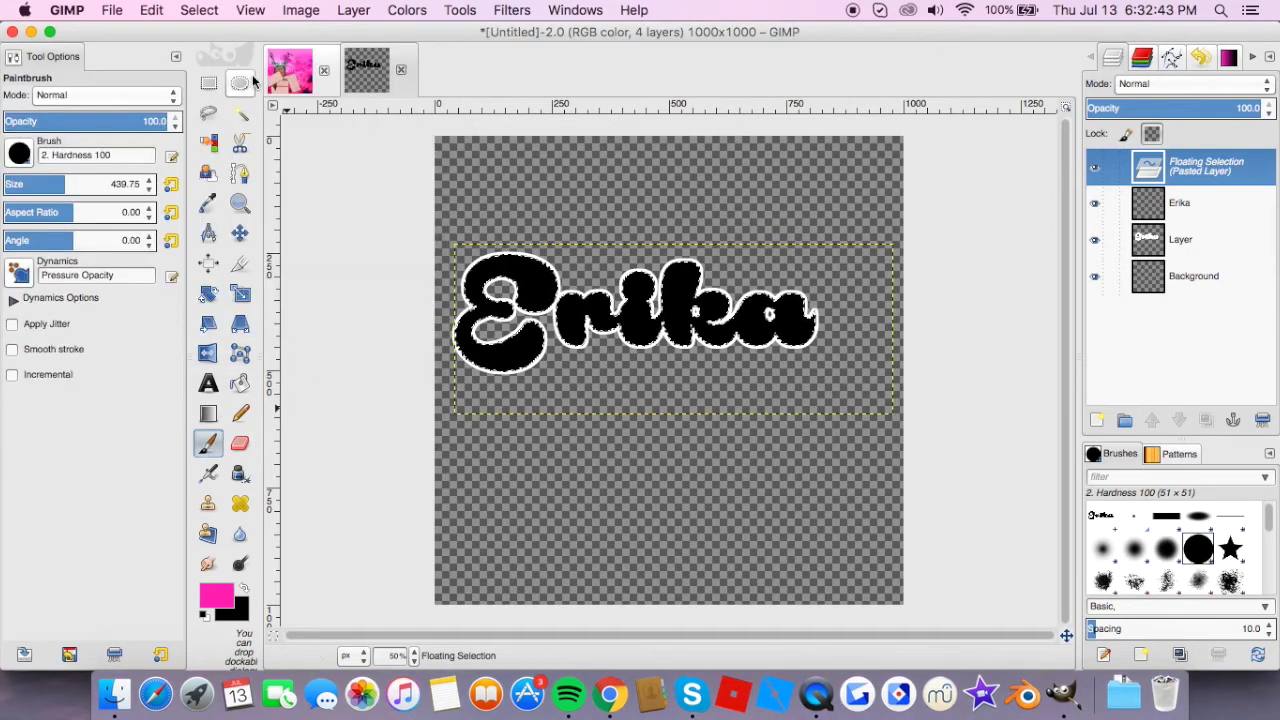
click(210, 474)
click(19, 153)
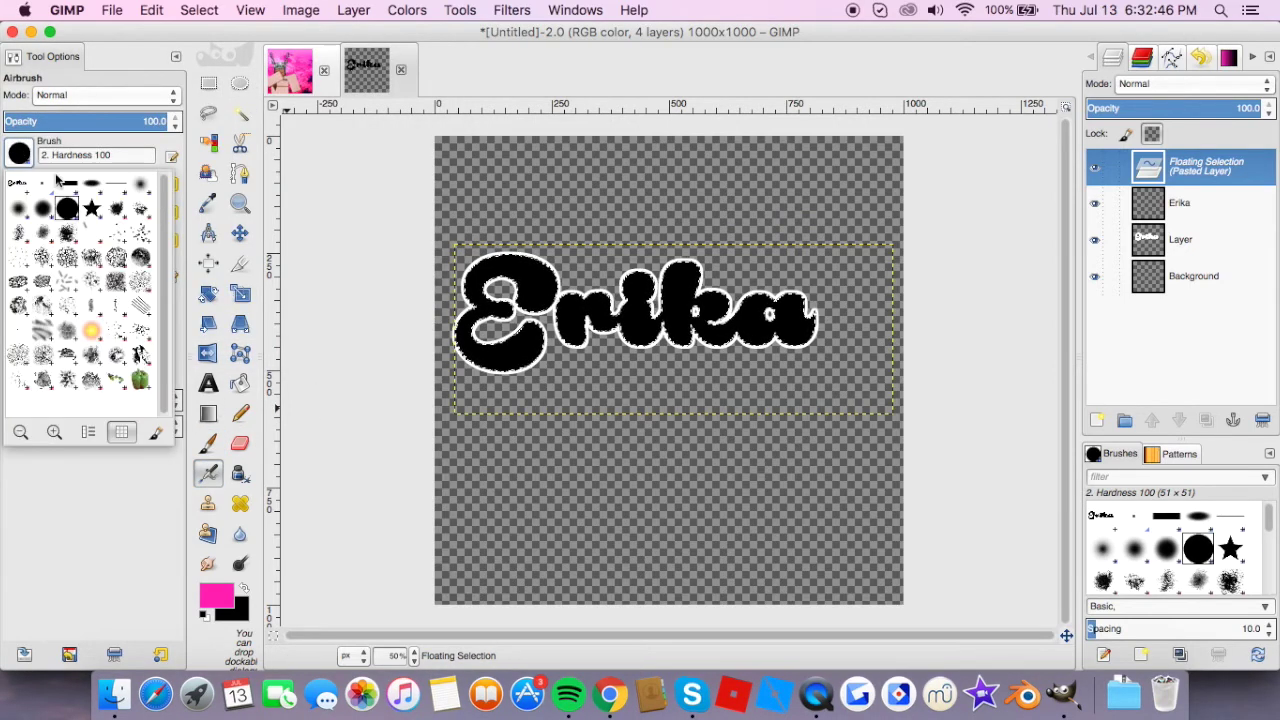
double_click(139, 186)
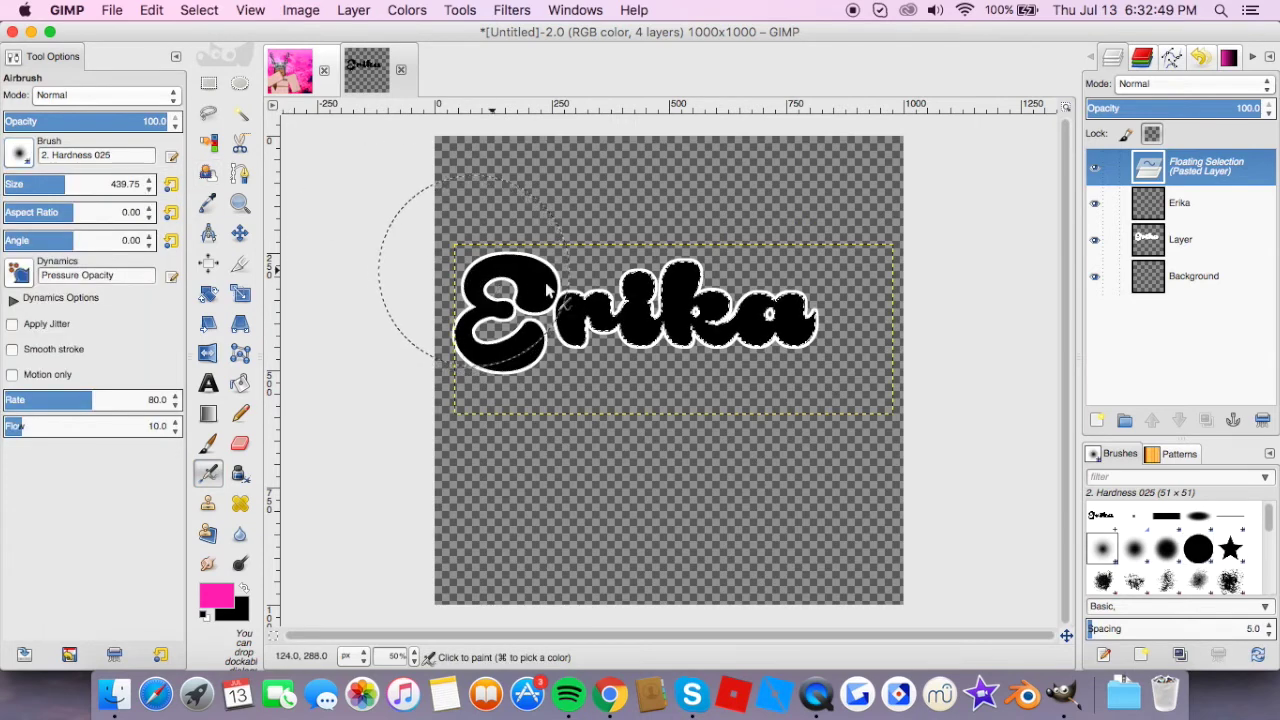
click(493, 272)
right_click(716, 373)
click(726, 381)
click(691, 271)
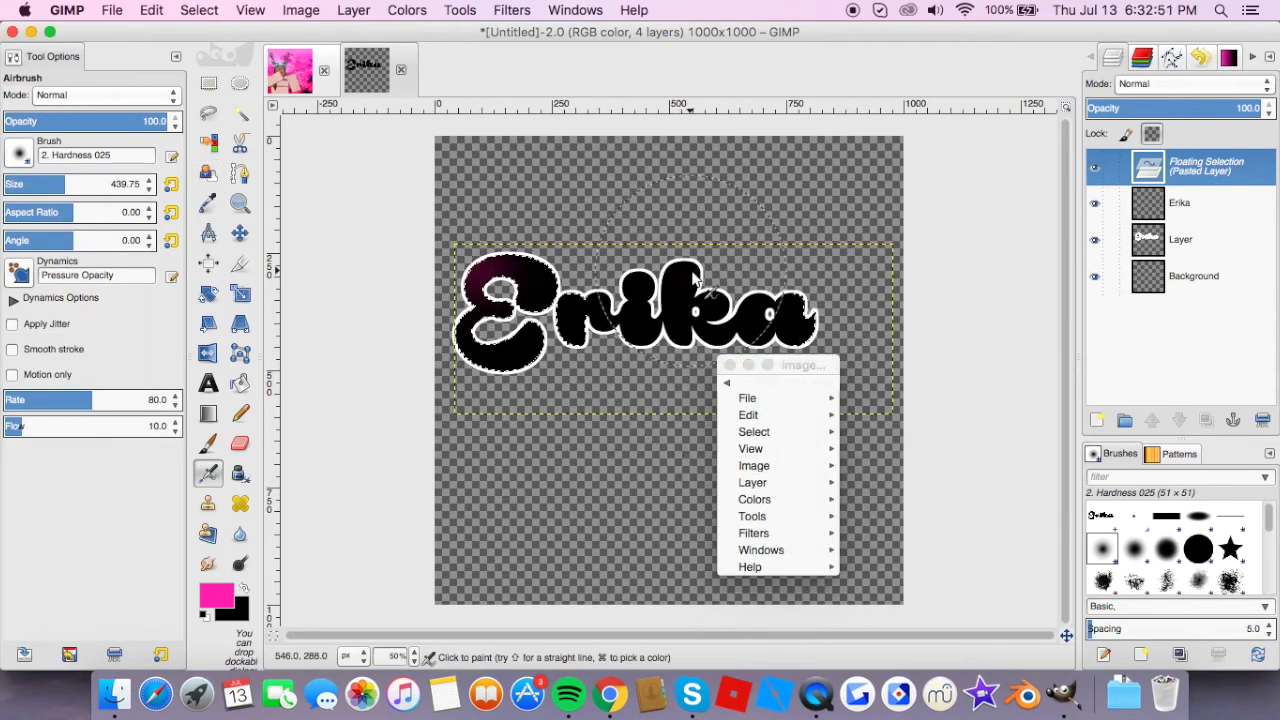
click(729, 365)
drag(500, 300, 760, 320)
click(676, 256)
- Swap the foreground and background colors and change the new foreground color to a light pink
click(243, 588)
click(800, 350)
click(216, 596)
click(231, 102)
click(195, 110)
click(384, 298)
click(216, 596)
click(362, 106)
click(327, 85)
click(384, 298)
- Airbrush light pink highlights onto the letters and anchor the floating selection to the text layer
right_click(598, 310)
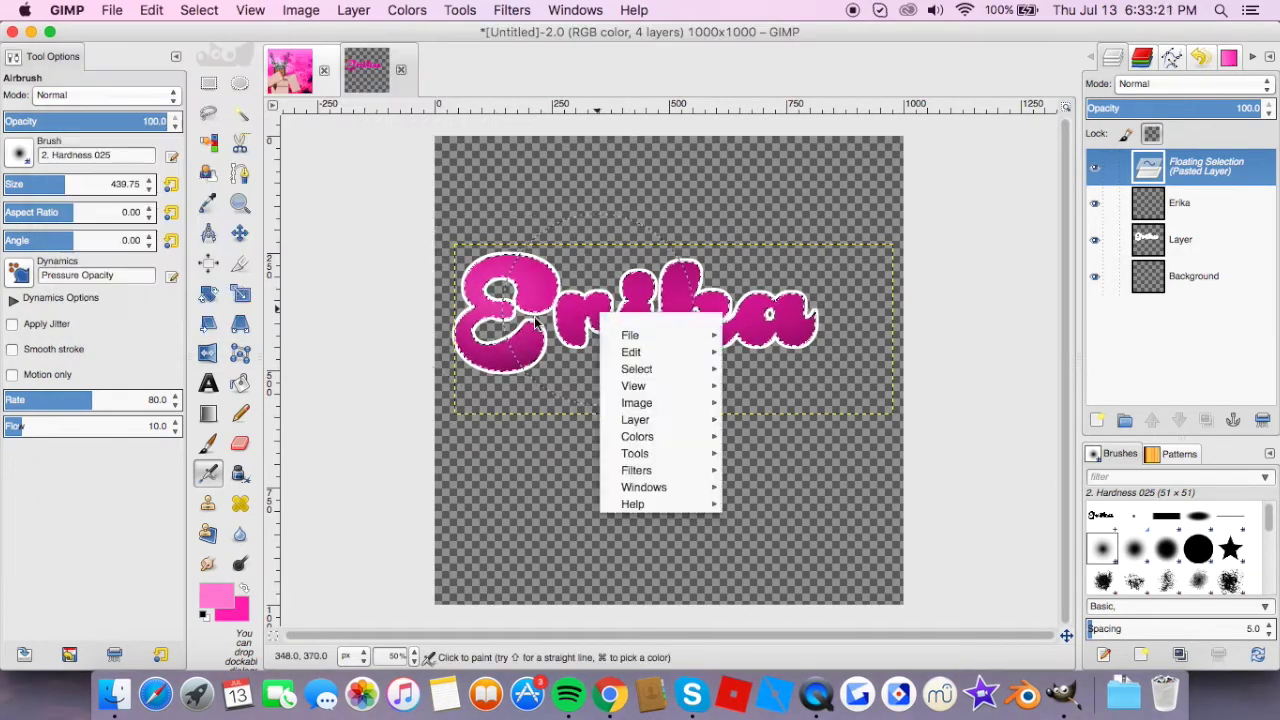
click(530, 310)
click(660, 322)
click(208, 84)
click(530, 405)
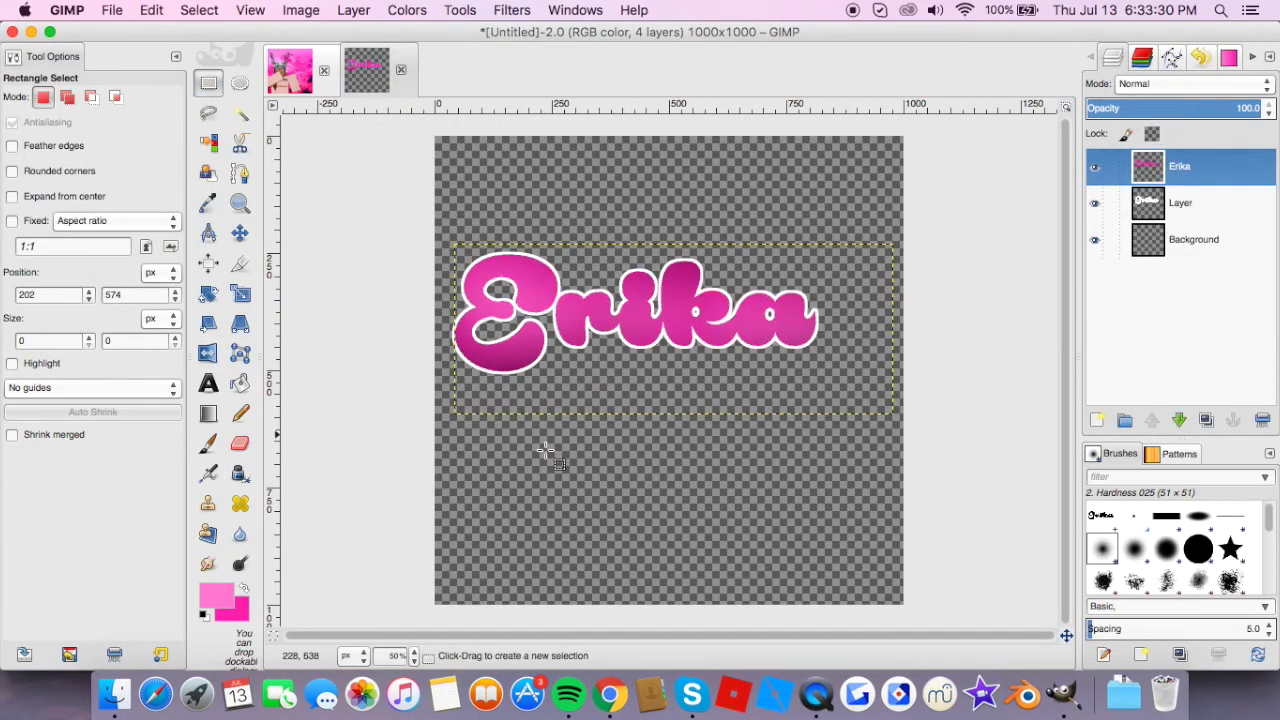
- Merge the text layer down onto the white outline layer and cut the whole outlined name
right_click(1219, 162)
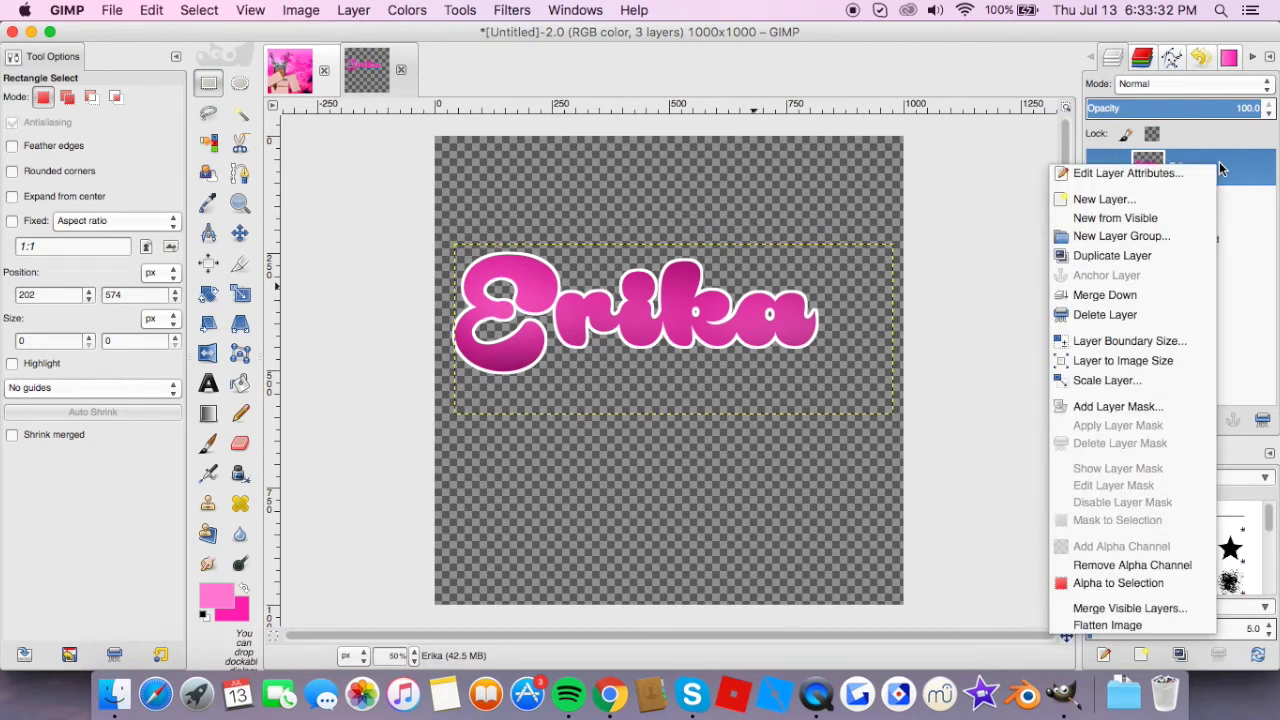
click(1090, 294)
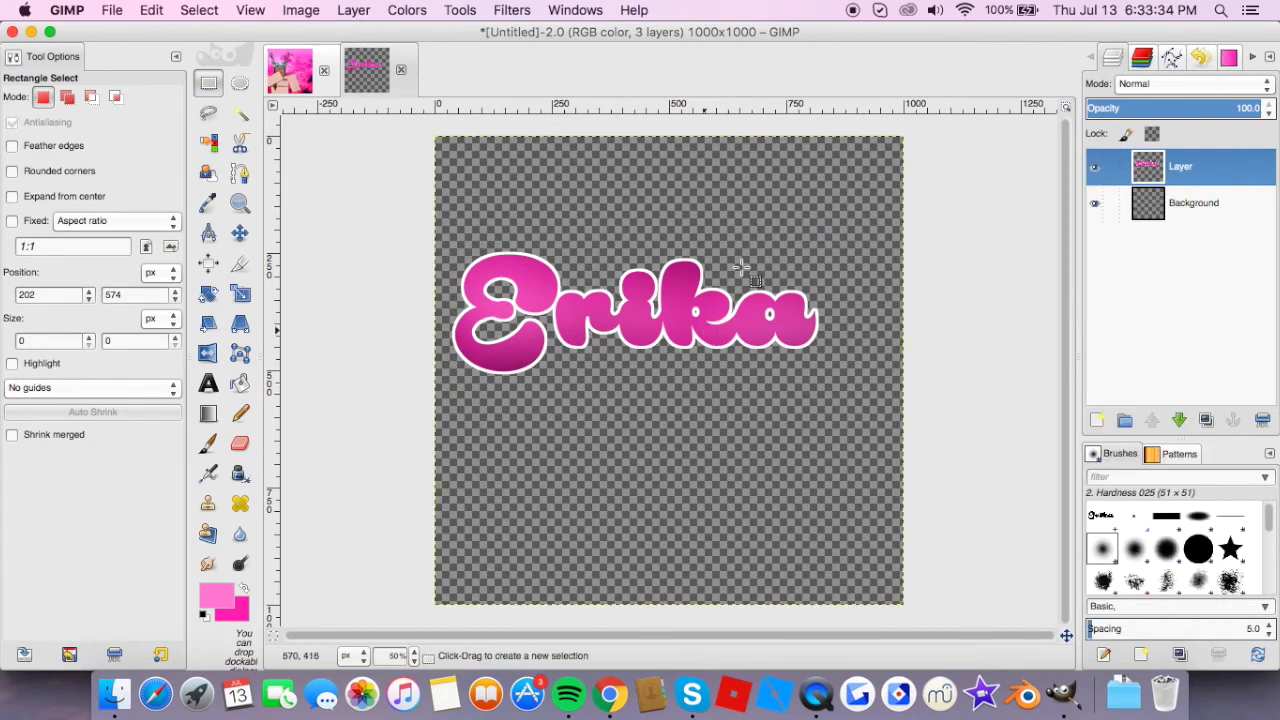
drag(437, 243, 855, 397)
key(ctrl+x)
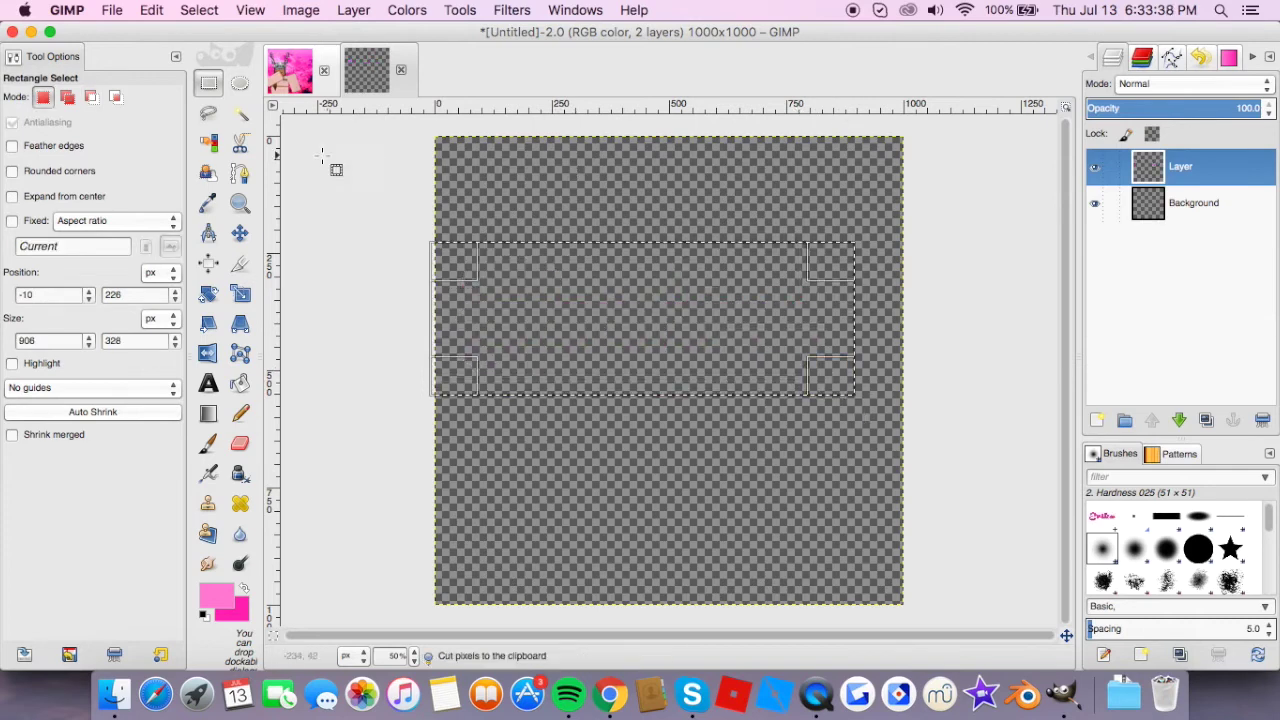
- Add a transparent 1000 × 1000 px layer to the pink clouds character image and paste the outlined name into it
click(294, 80)
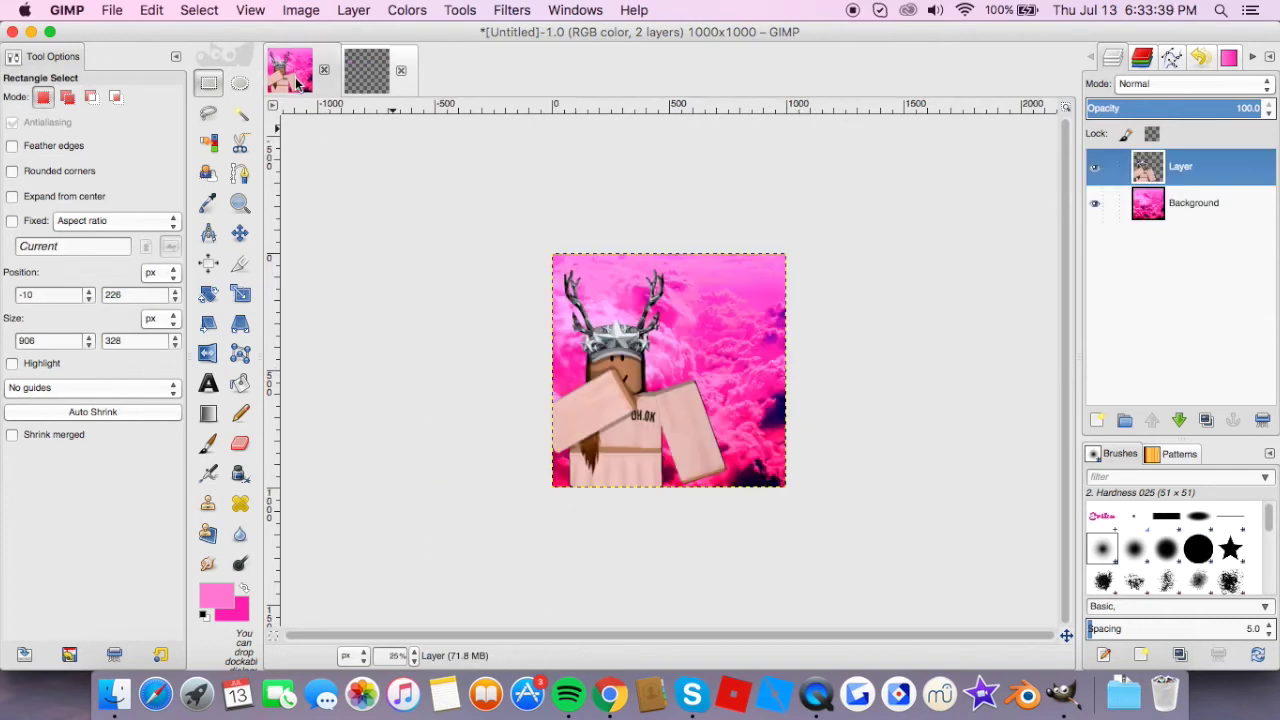
click(353, 10)
click(385, 35)
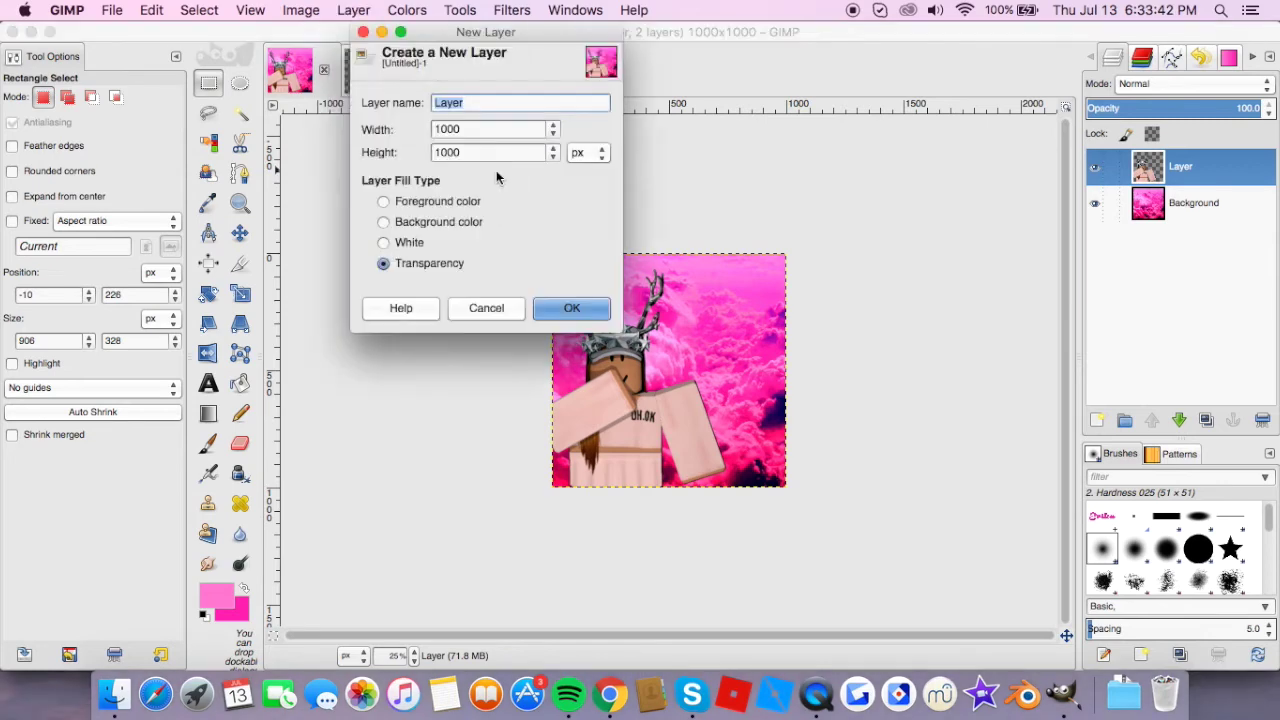
key(Return)
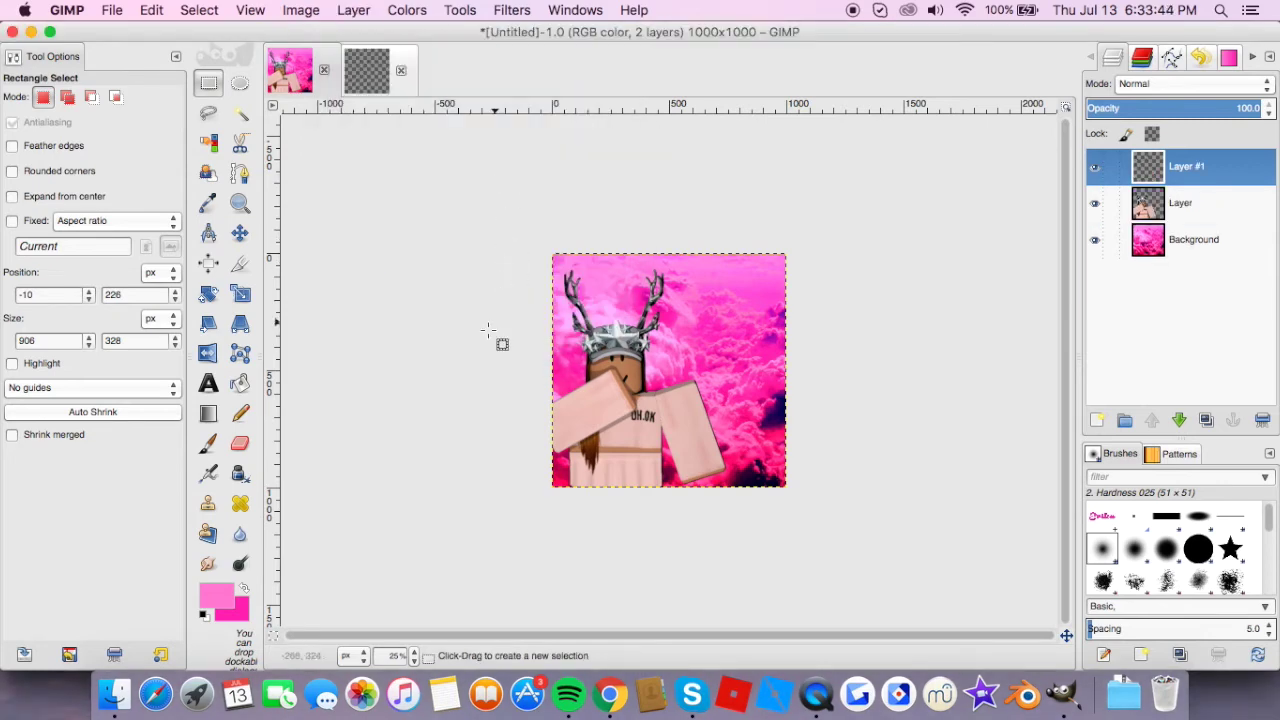
key(super+v)
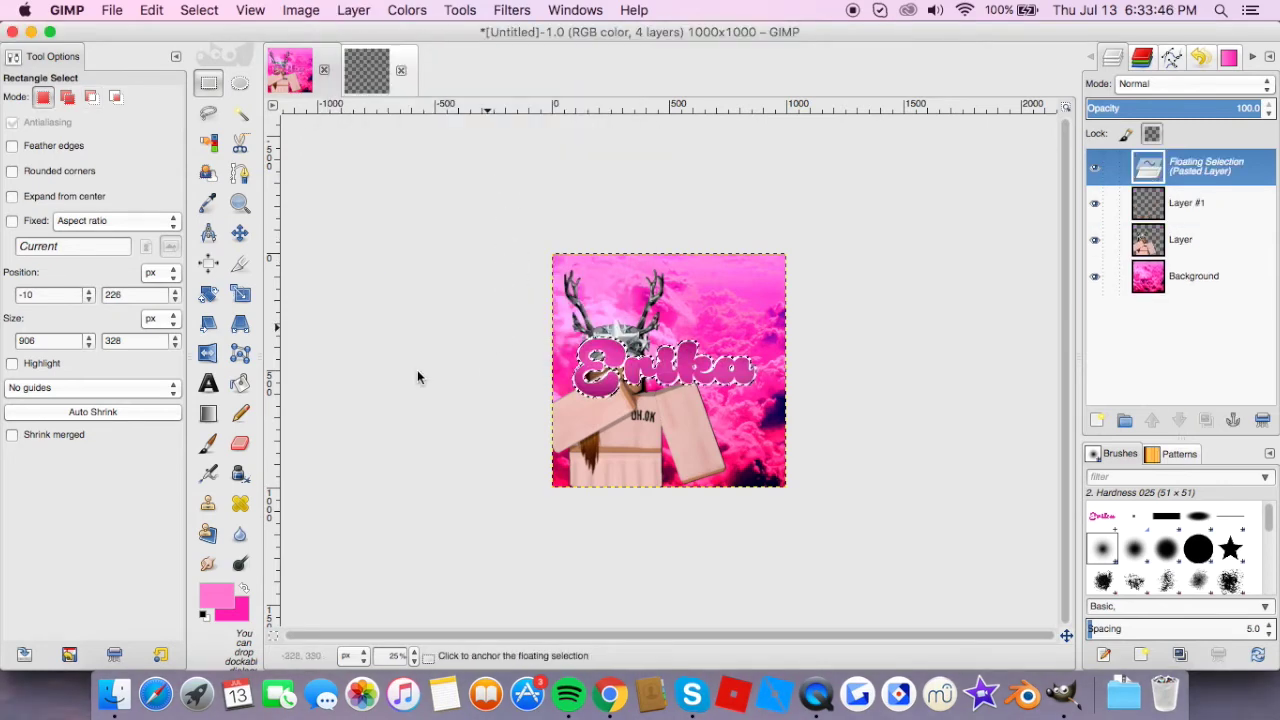
- Scale the pasted name to 721 × 264 px and move it to the upper-right area of the character image
click(240, 233)
drag(669, 379, 700, 307)
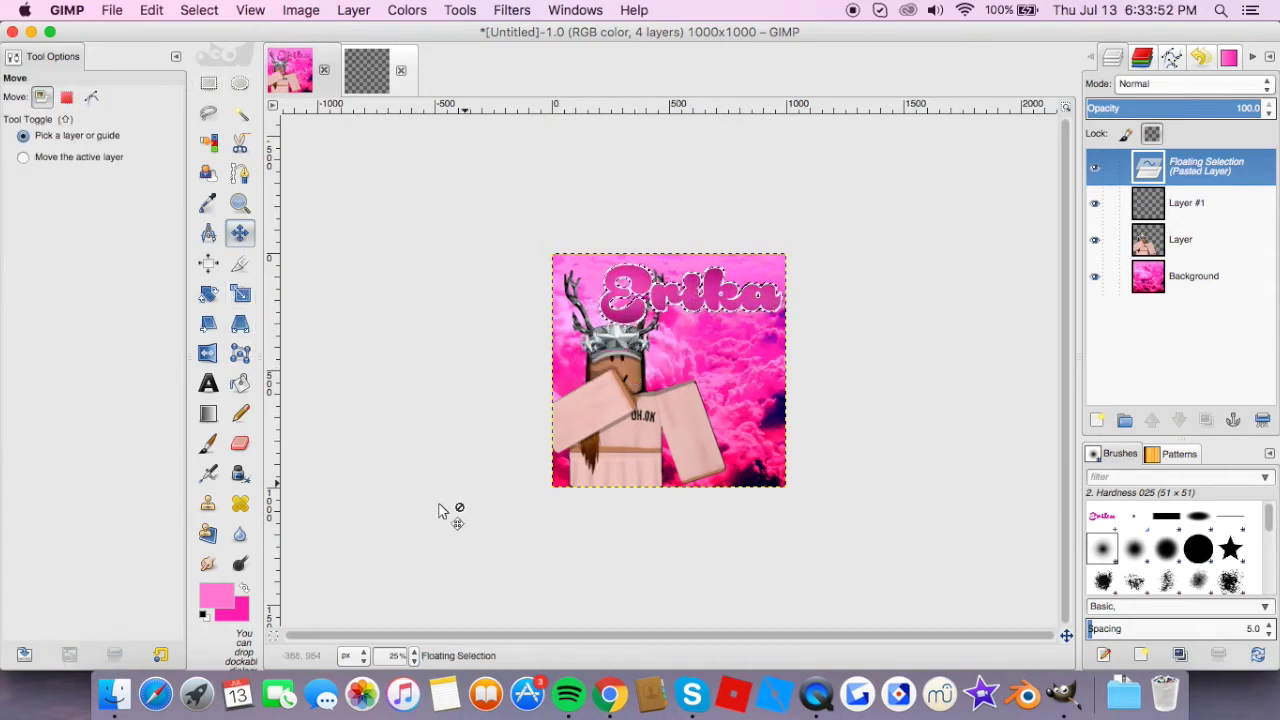
click(240, 293)
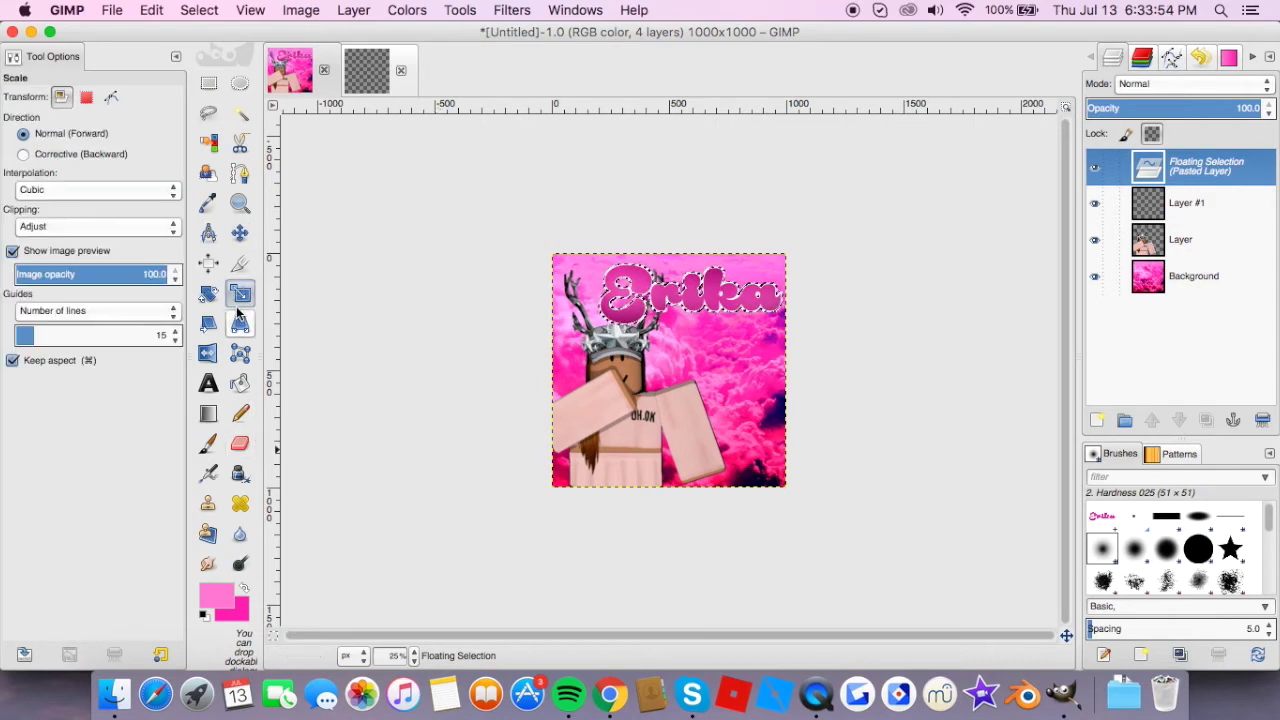
click(633, 318)
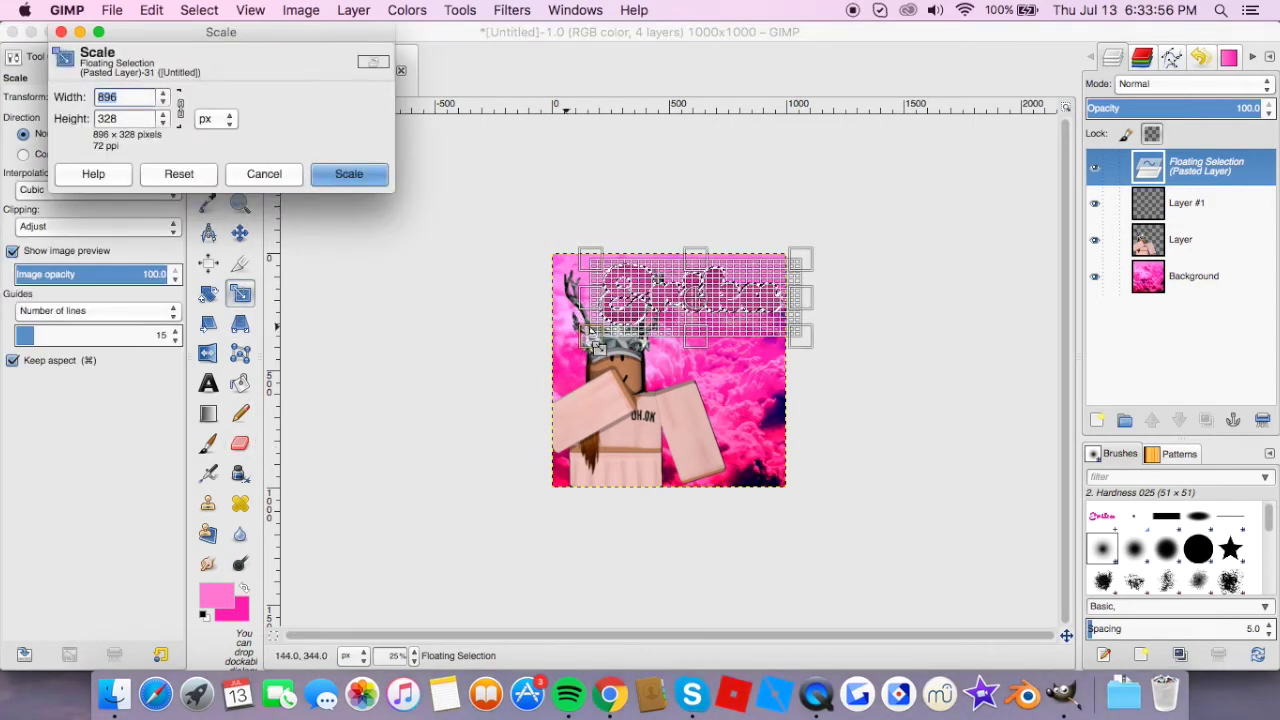
drag(591, 339, 596, 340)
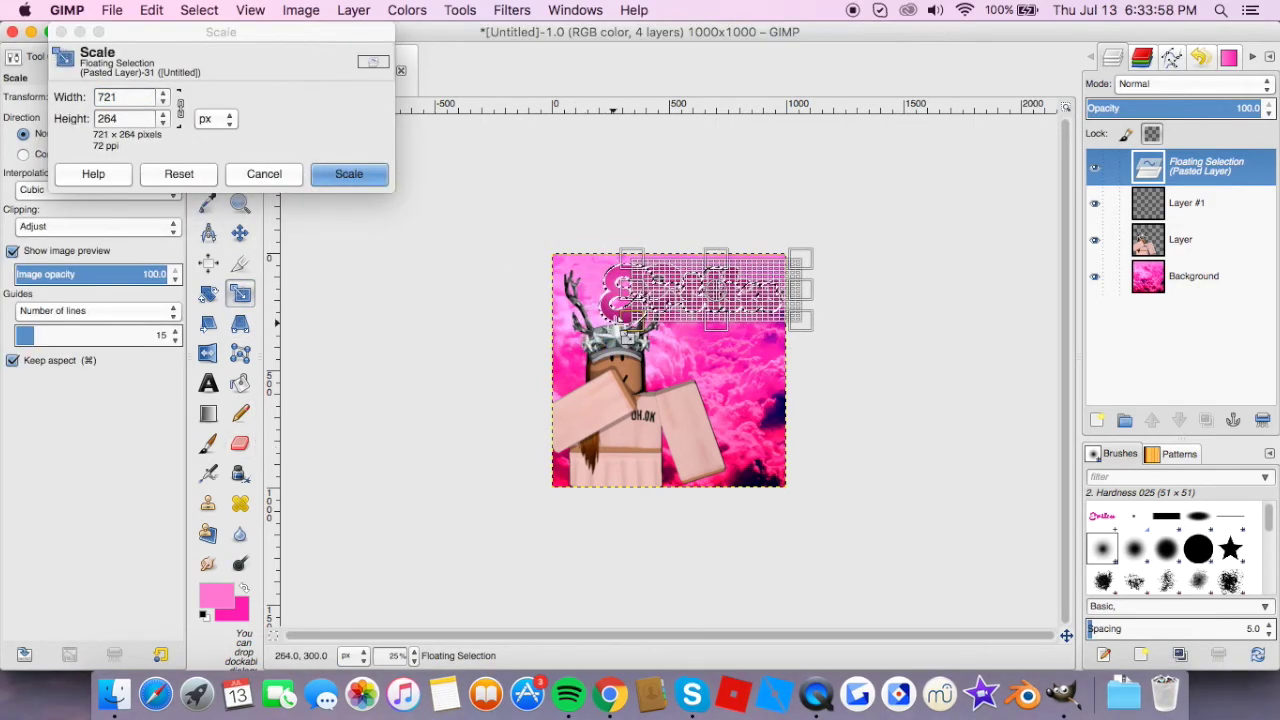
click(349, 174)
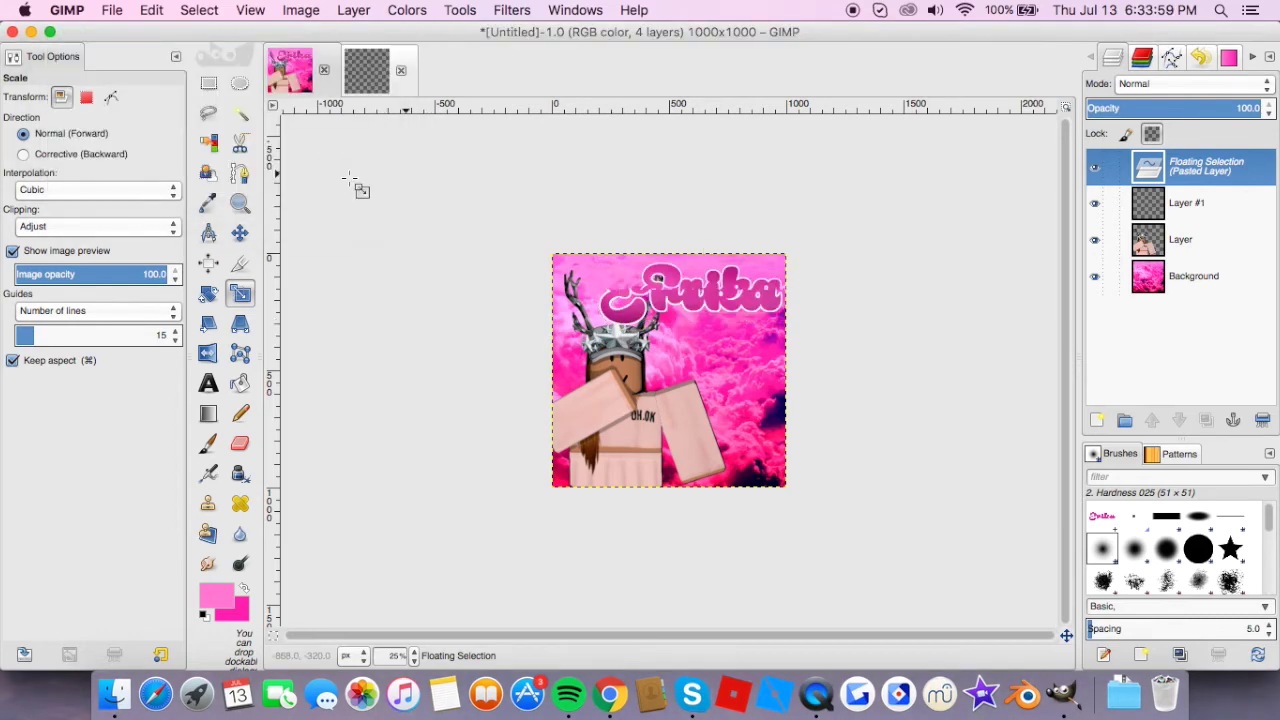
click(240, 233)
drag(655, 309, 656, 315)
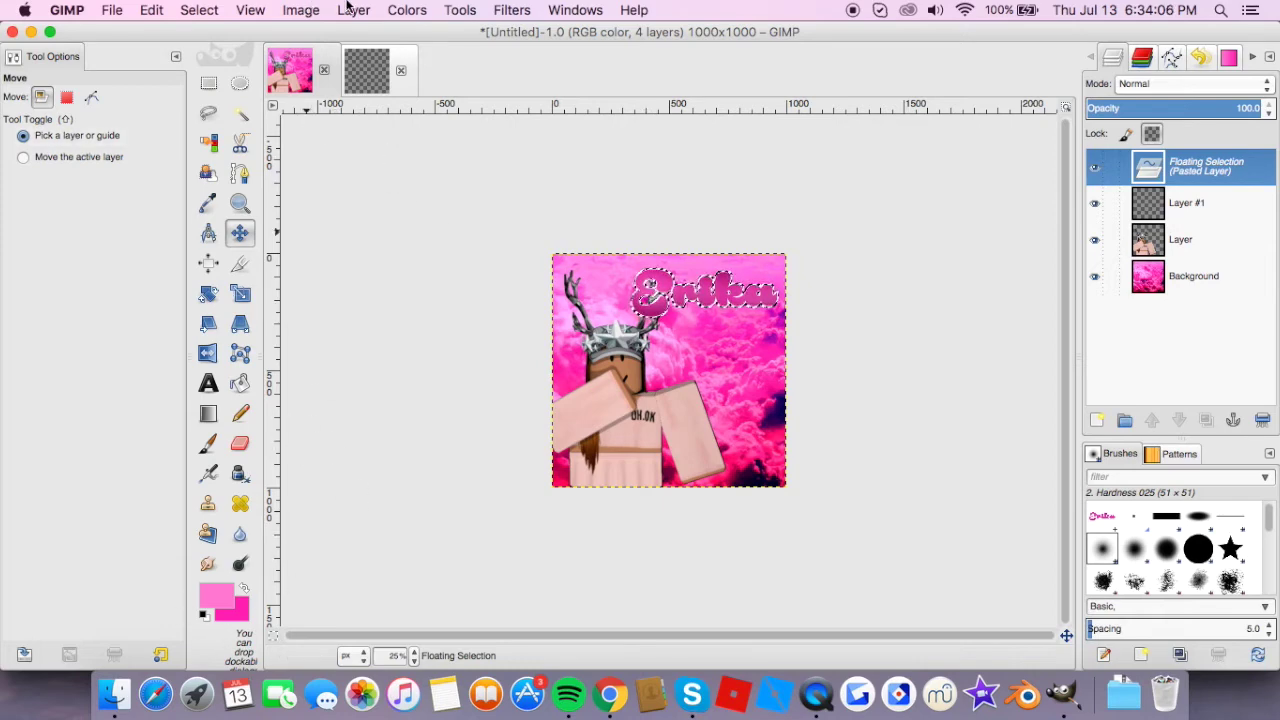
- Raise the saturation of the name's magenta range with Hue-Saturation and anchor the name to its layer
click(396, 9)
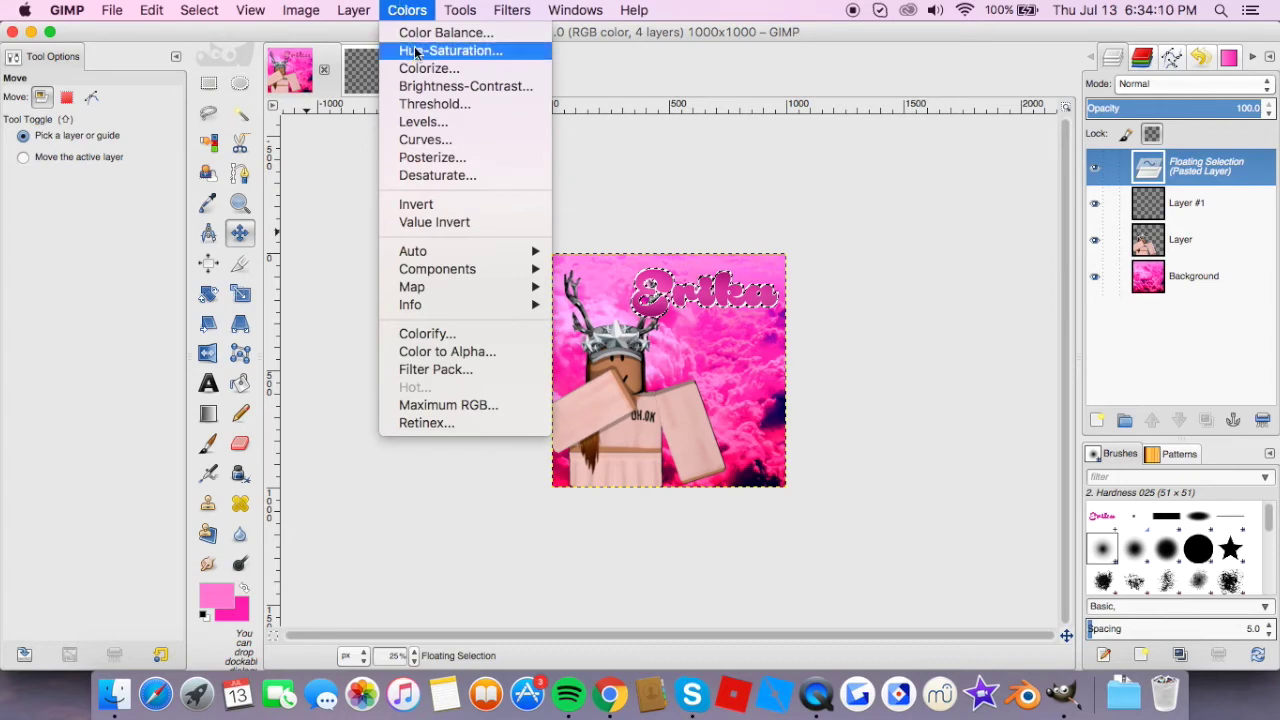
click(418, 51)
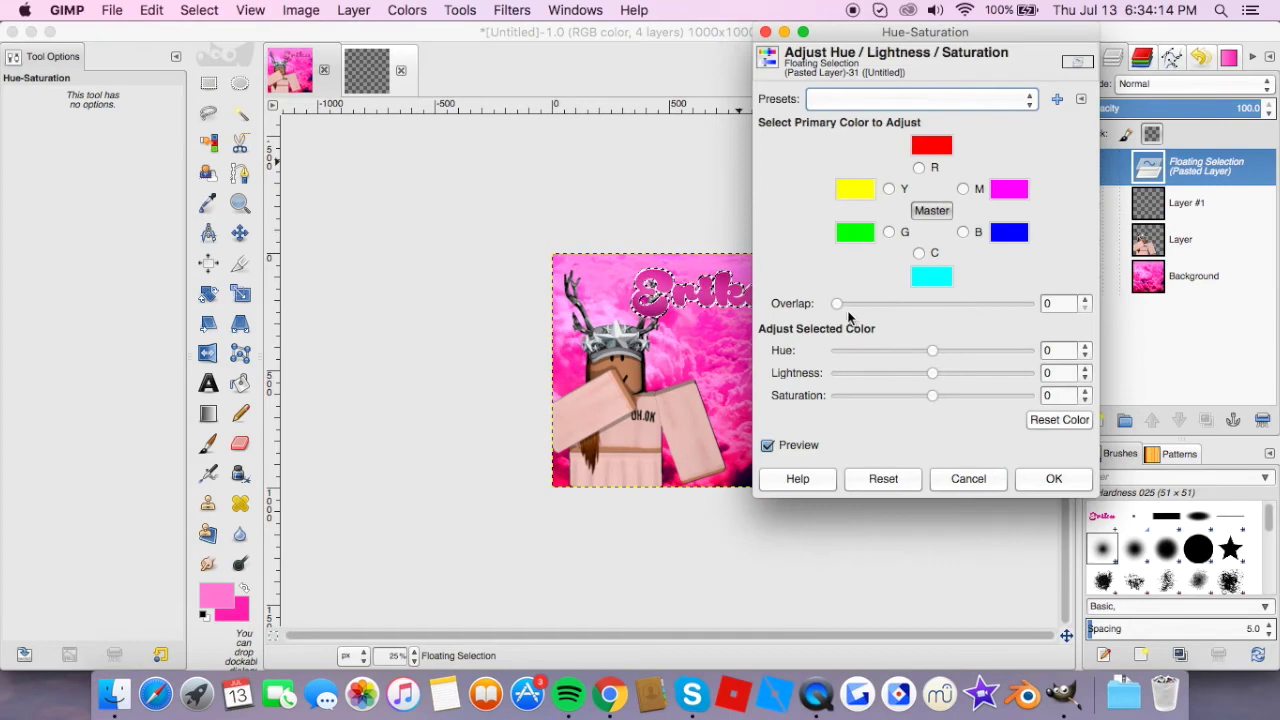
click(963, 188)
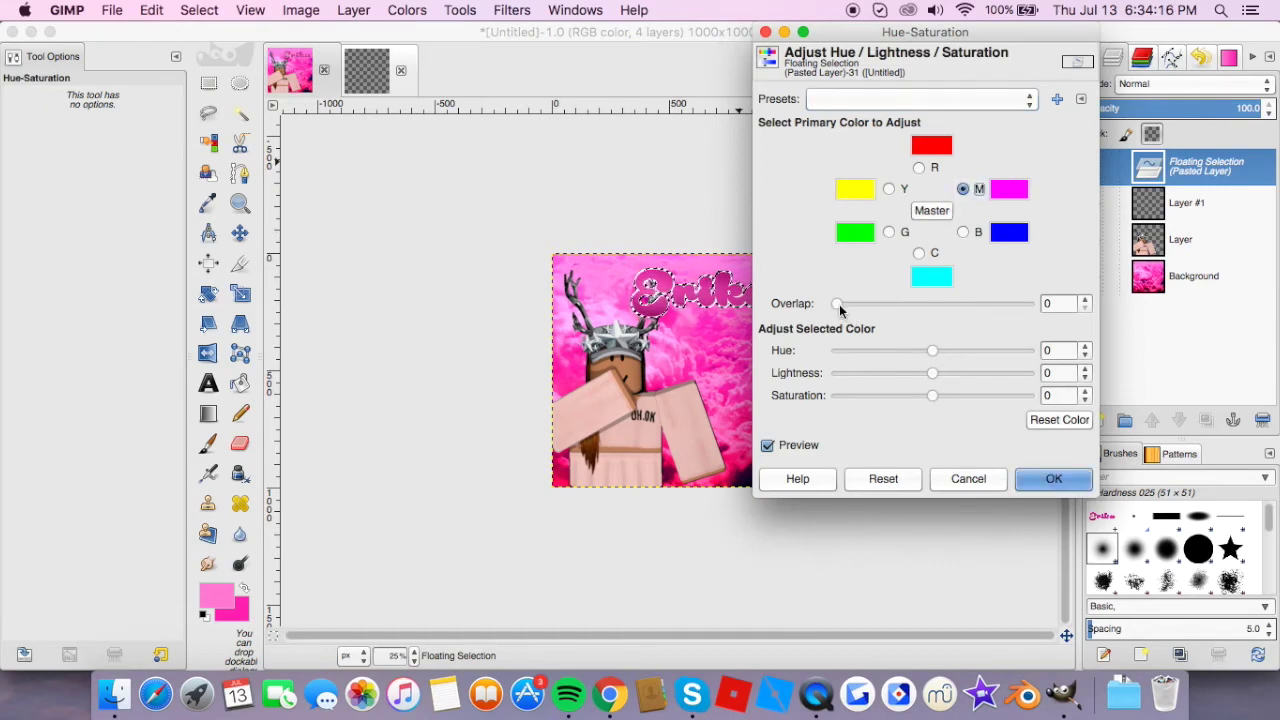
drag(838, 304, 877, 311)
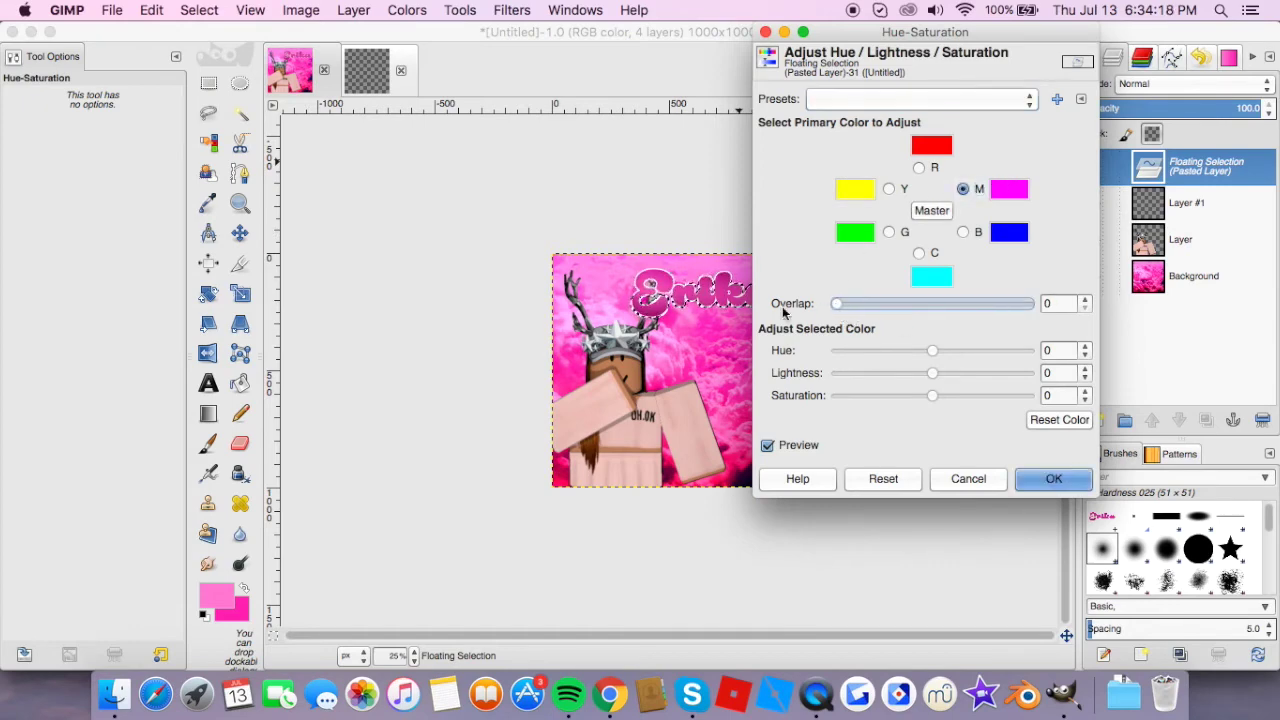
mouse_move(967, 352)
mouse_down()
mouse_move(891, 351)
mouse_move(929, 351)
mouse_move(970, 374)
mouse_up()
mouse_move(929, 351)
mouse_down()
mouse_move(953, 357)
mouse_move(931, 352)
mouse_up()
drag(932, 396, 968, 400)
click(1050, 479)
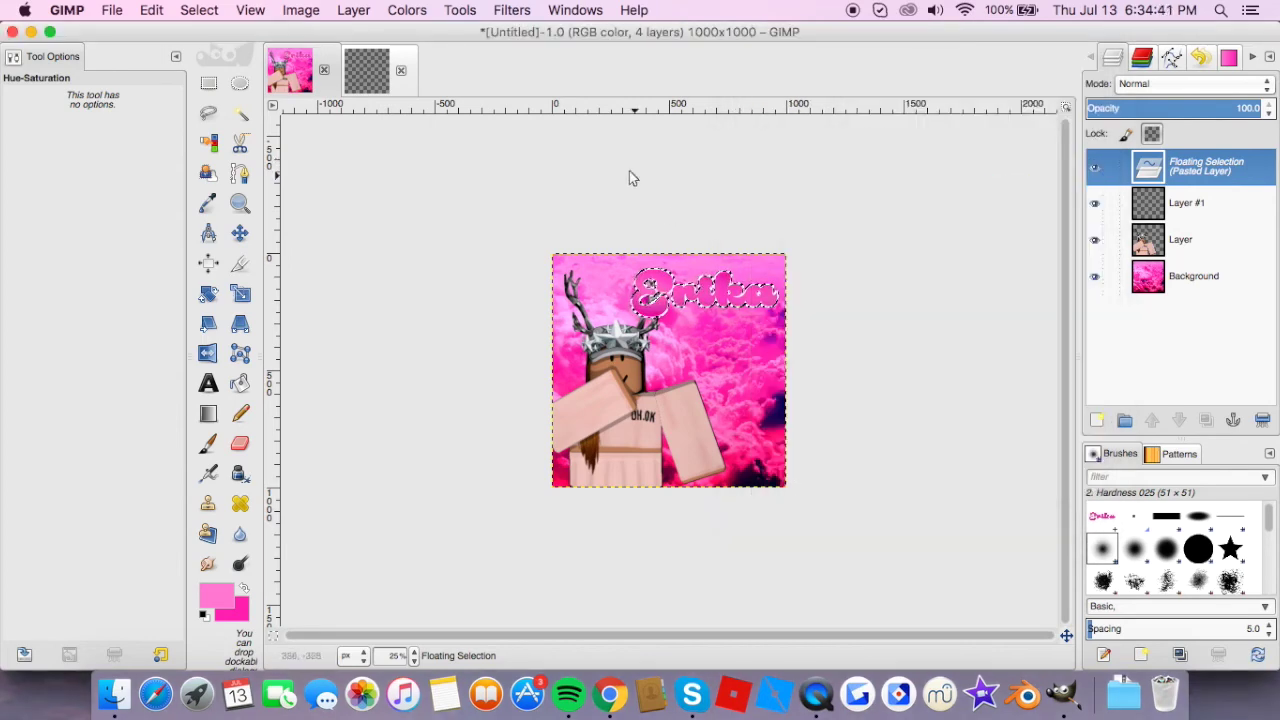
click(210, 87)
click(503, 528)
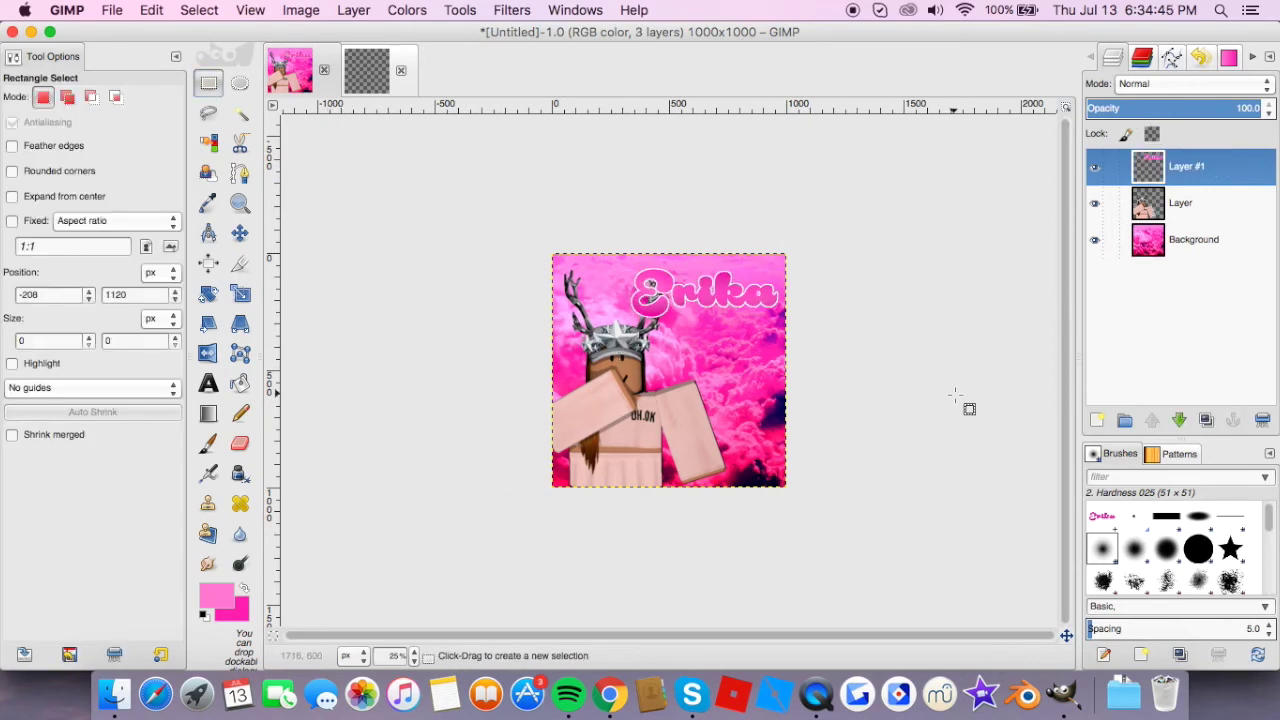
- Add another new transparent layer above the name layer
click(352, 12)
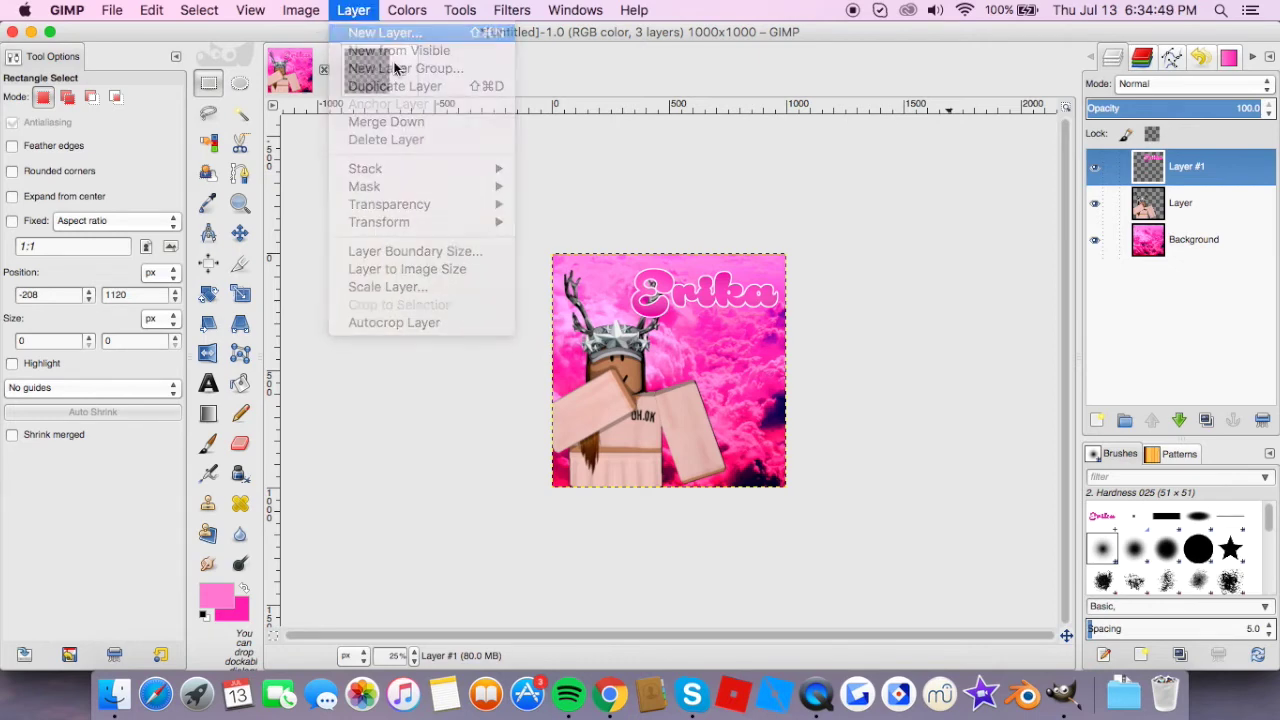
click(372, 31)
click(808, 564)
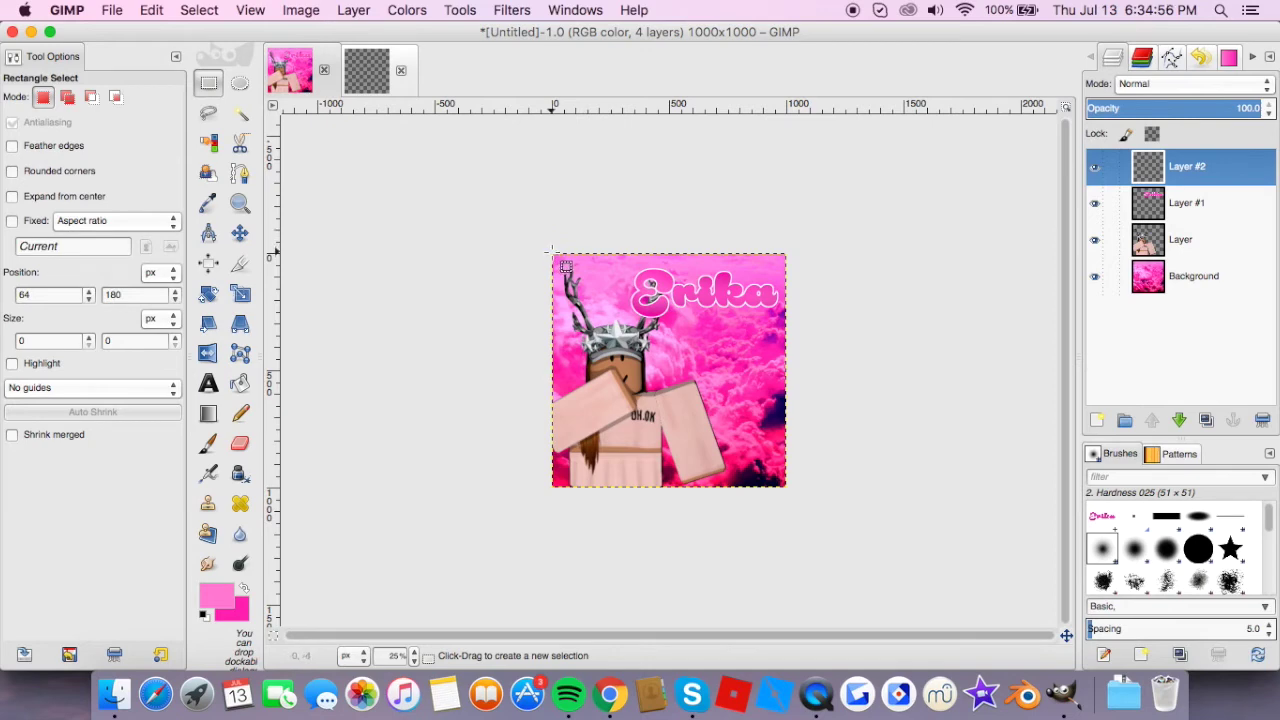
- Select the whole canvas with a rectangular selection, adjusting its edges to exactly 1000 × 1000 px
drag(552, 251, 799, 502)
click(414, 656)
click(396, 532)
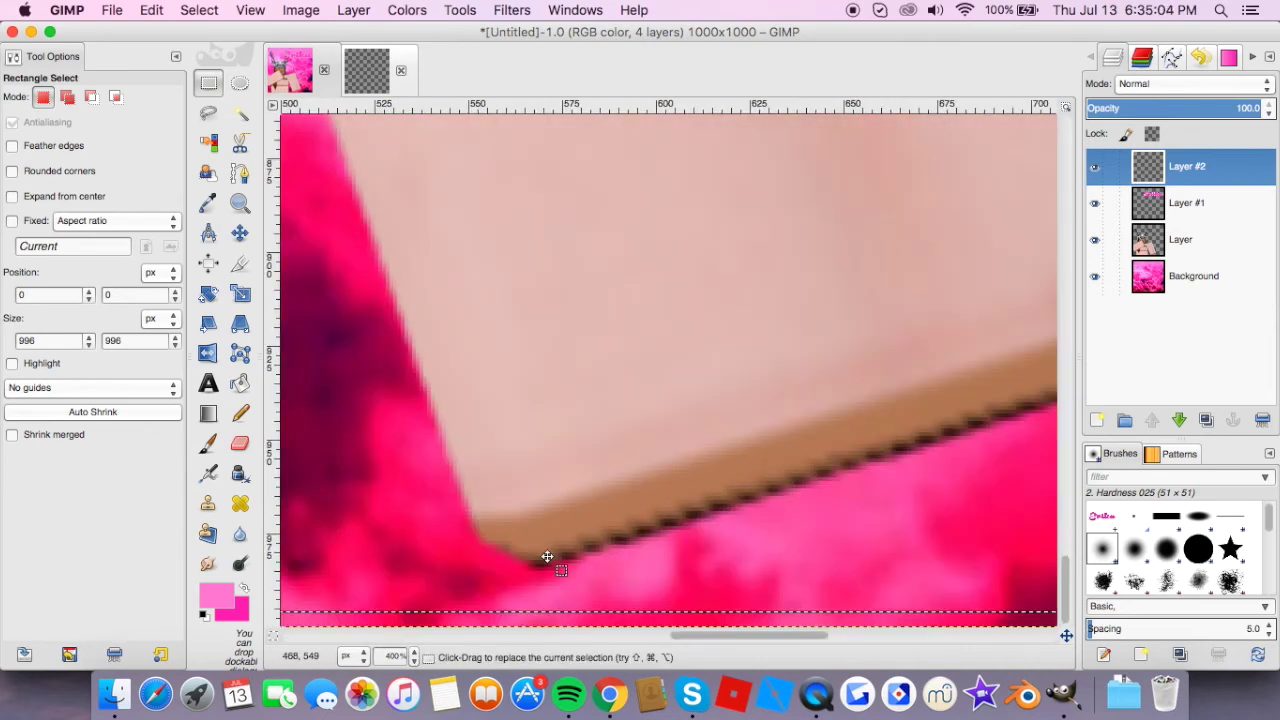
drag(561, 605, 562, 614)
scroll(583, 451, left, 8)
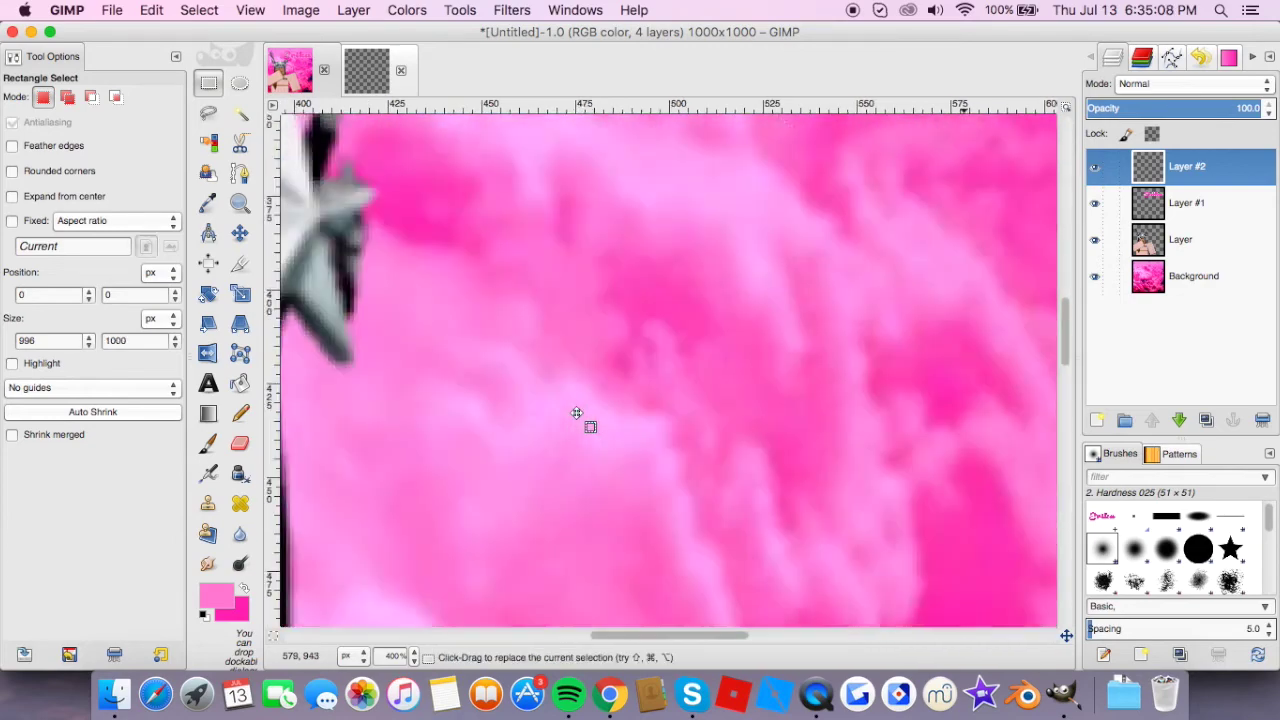
scroll(576, 413, left, 20)
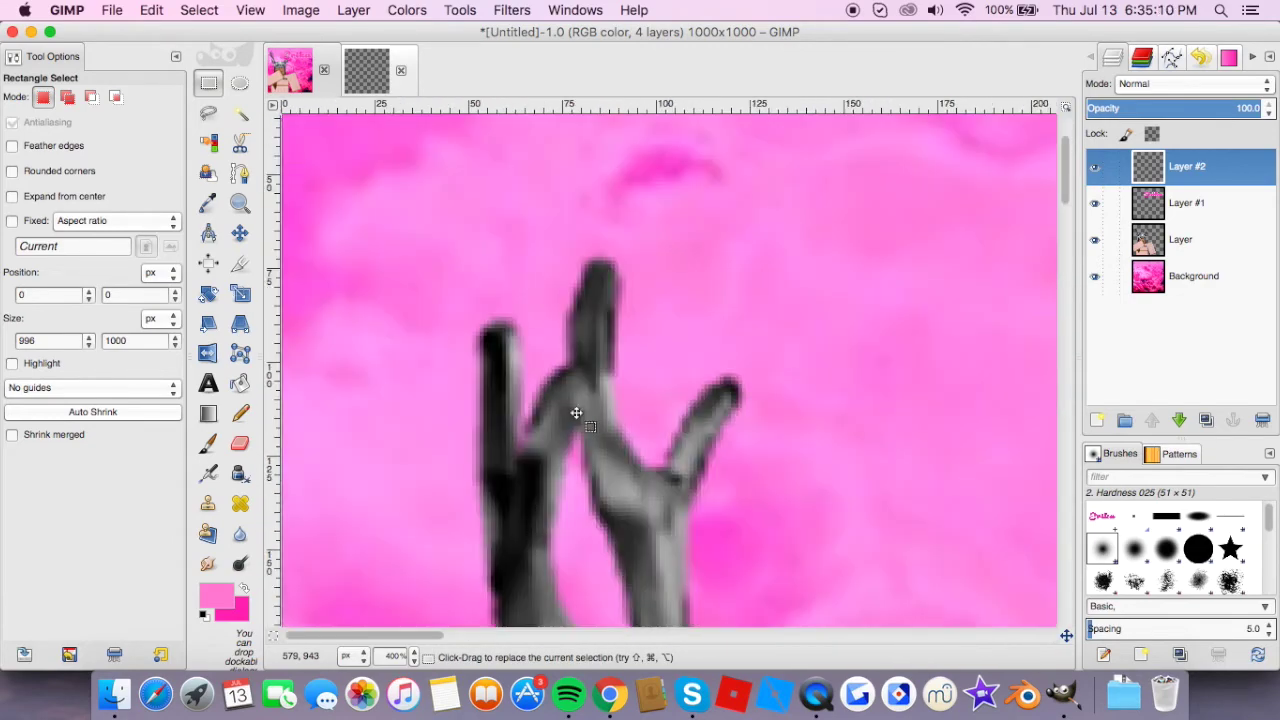
scroll(385, 408, right, 20)
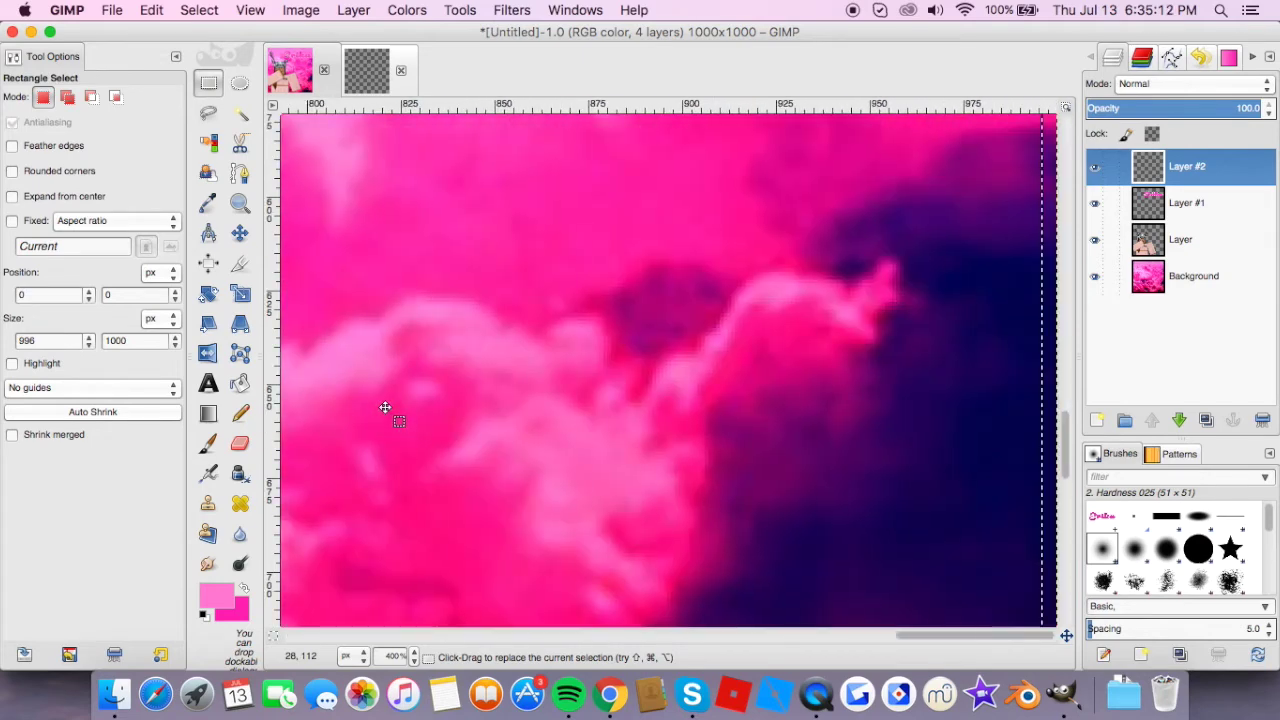
drag(1020, 368, 1047, 375)
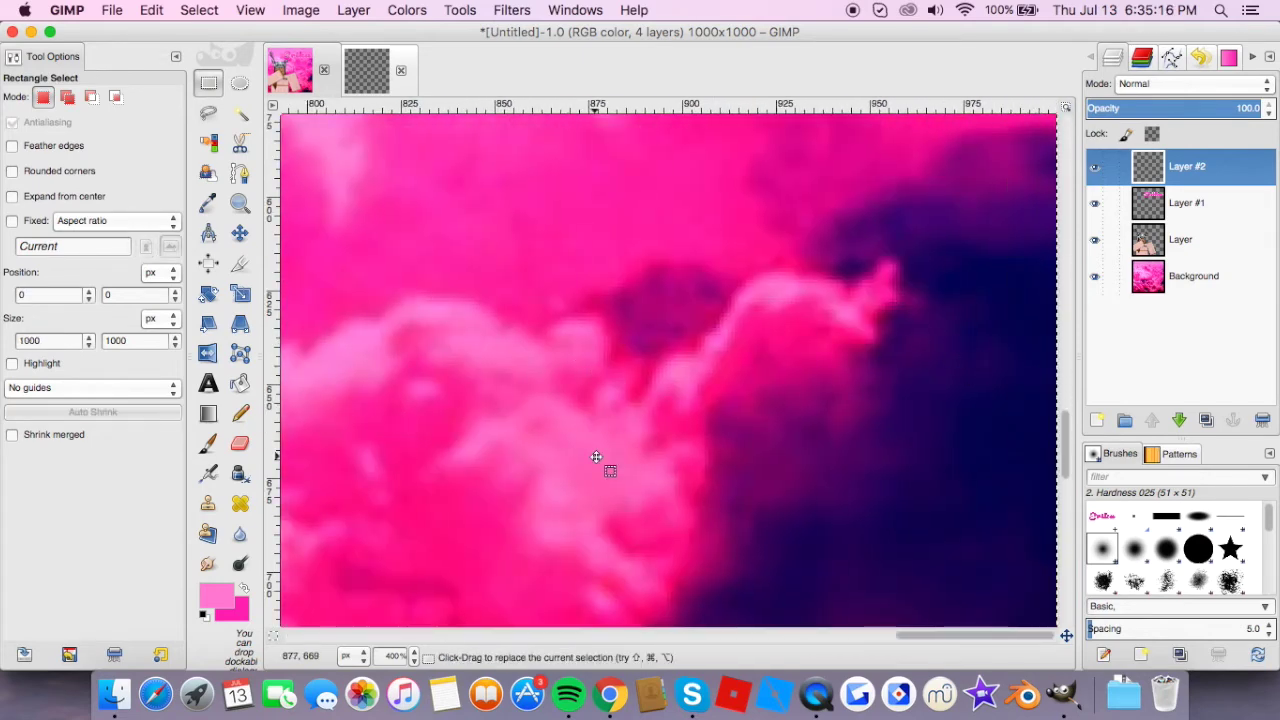
click(413, 657)
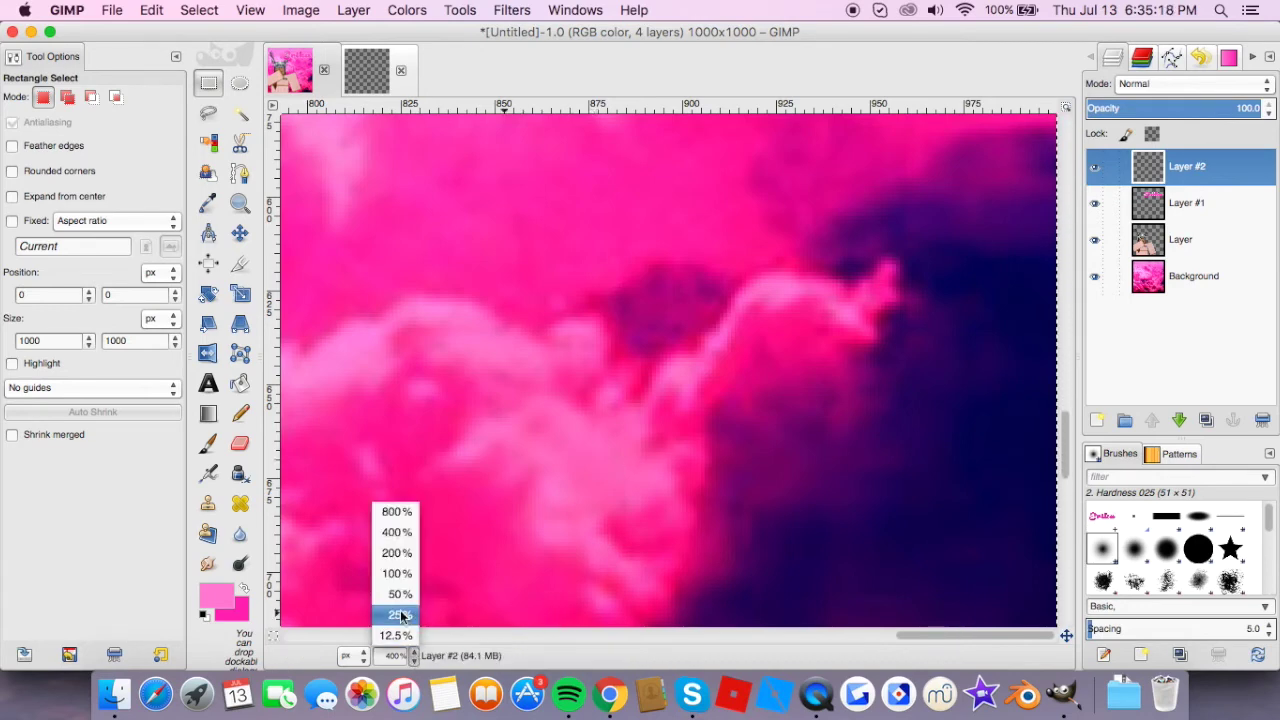
click(396, 612)
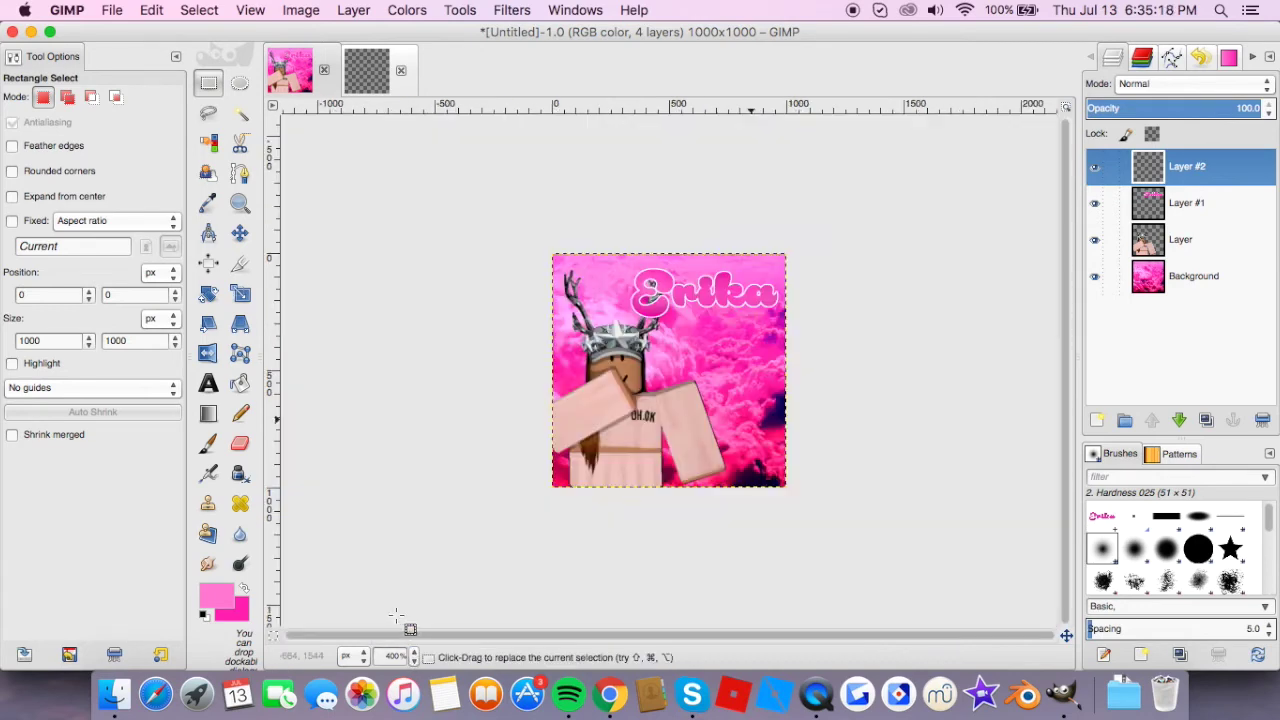
- Shrink the full-canvas selection inward from the image border by 8 px and once more by 15 px
click(150, 9)
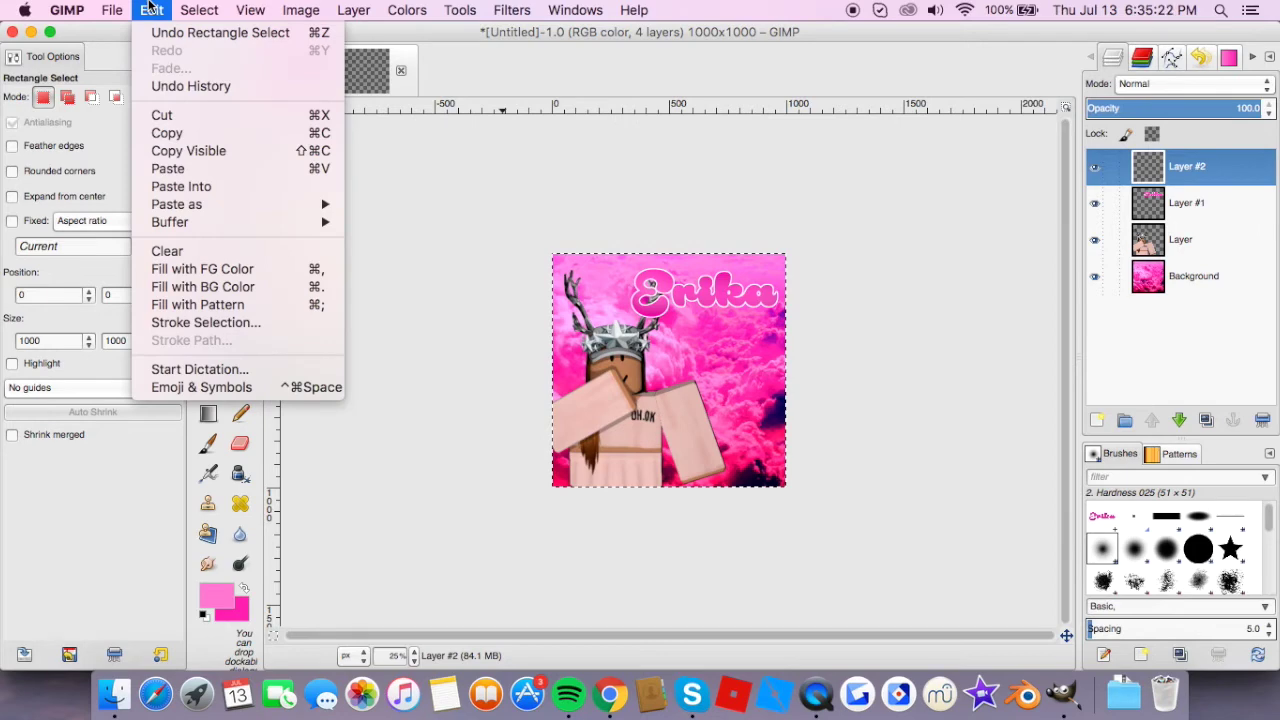
mouse_move(199, 10)
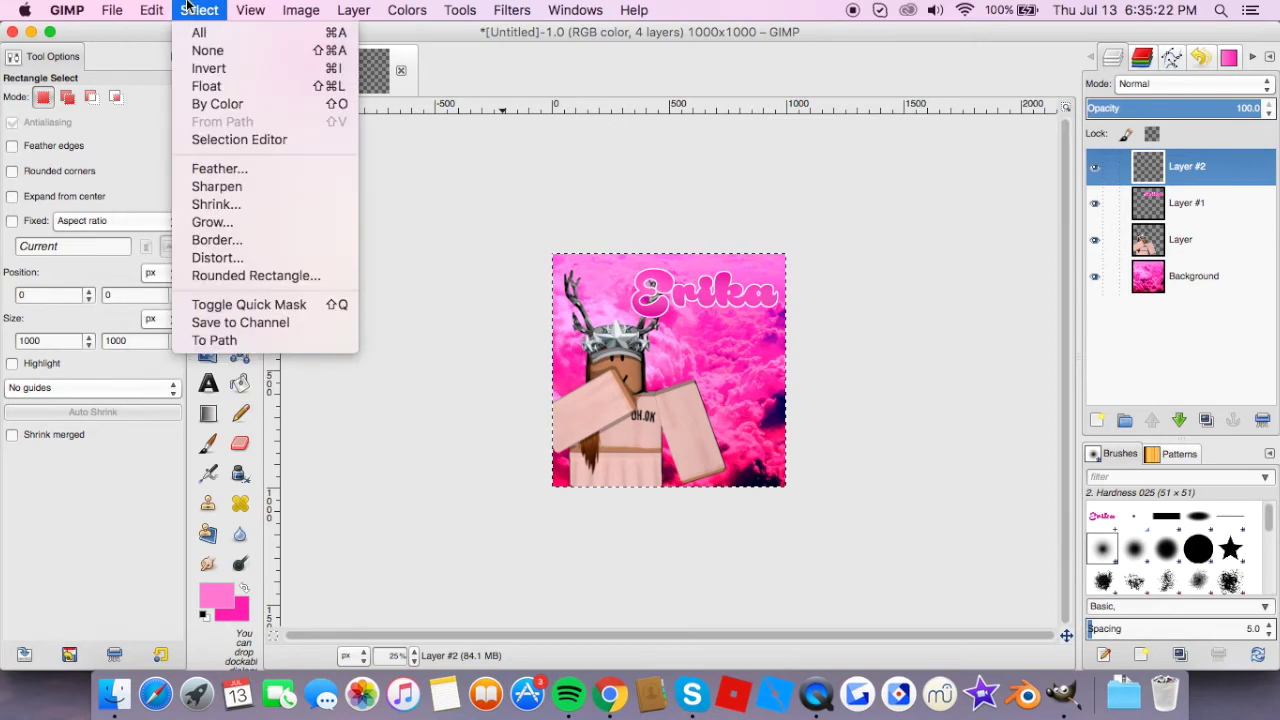
click(233, 211)
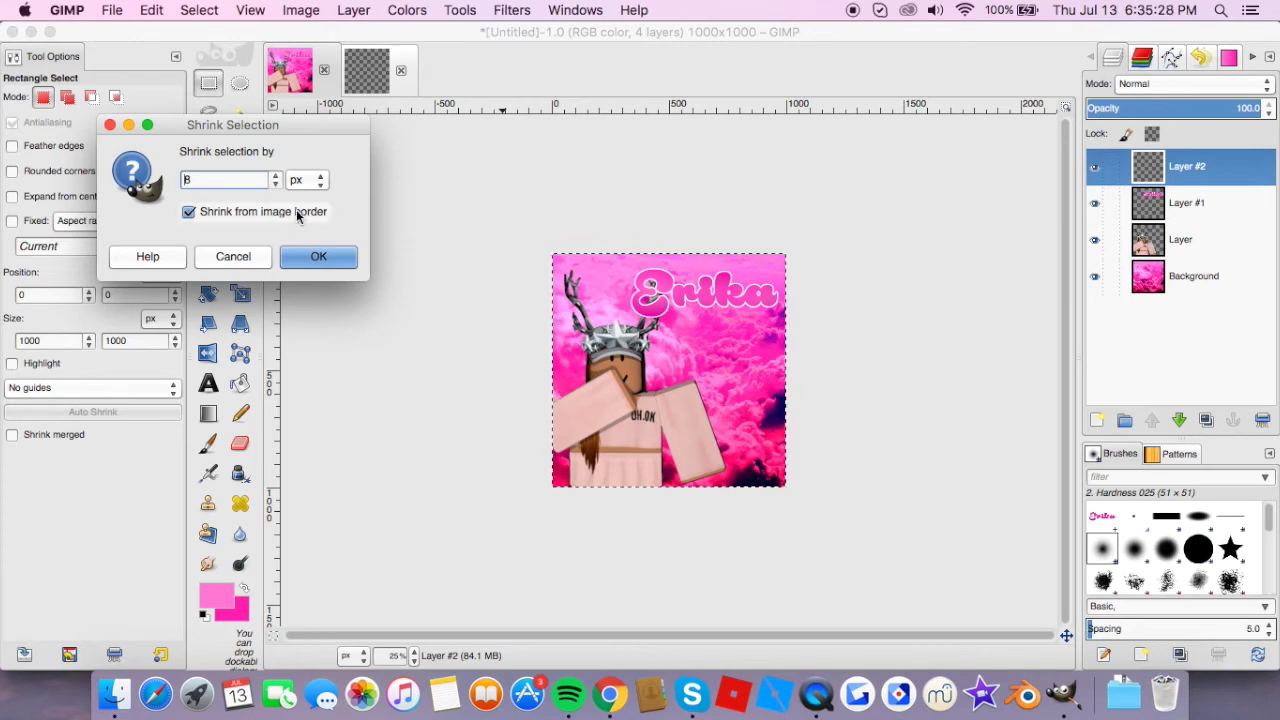
click(312, 257)
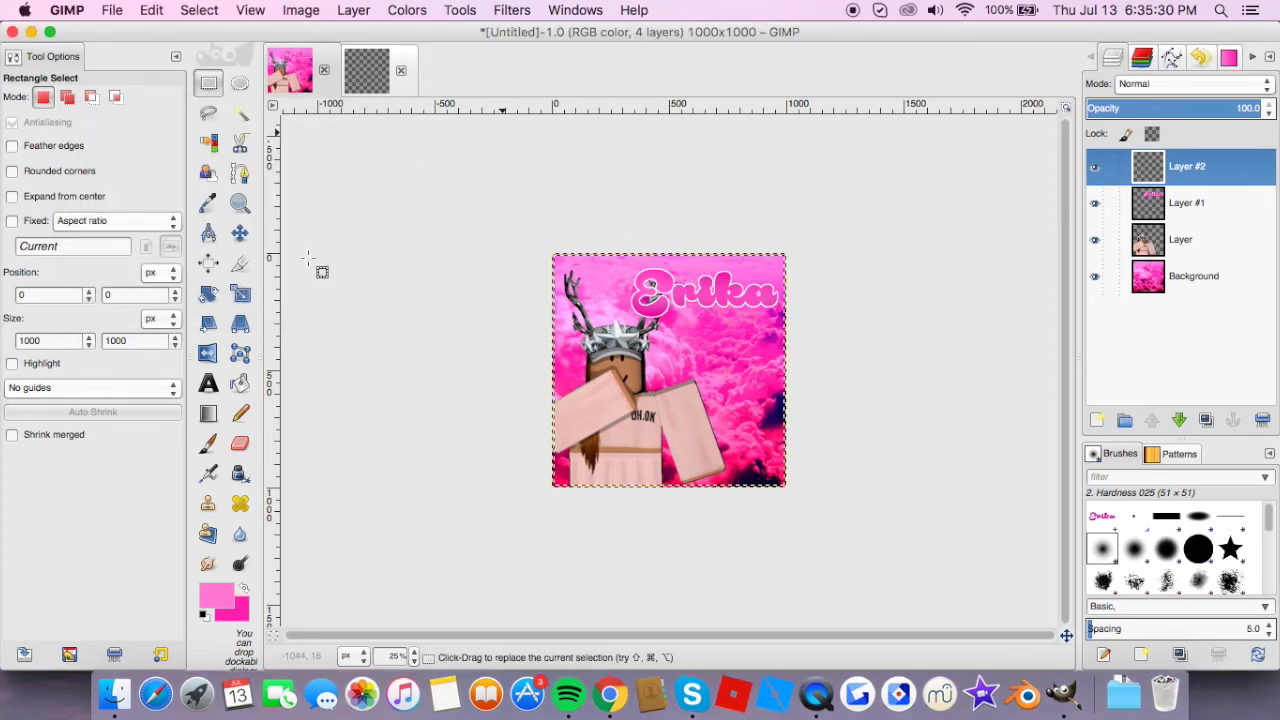
click(198, 12)
click(216, 204)
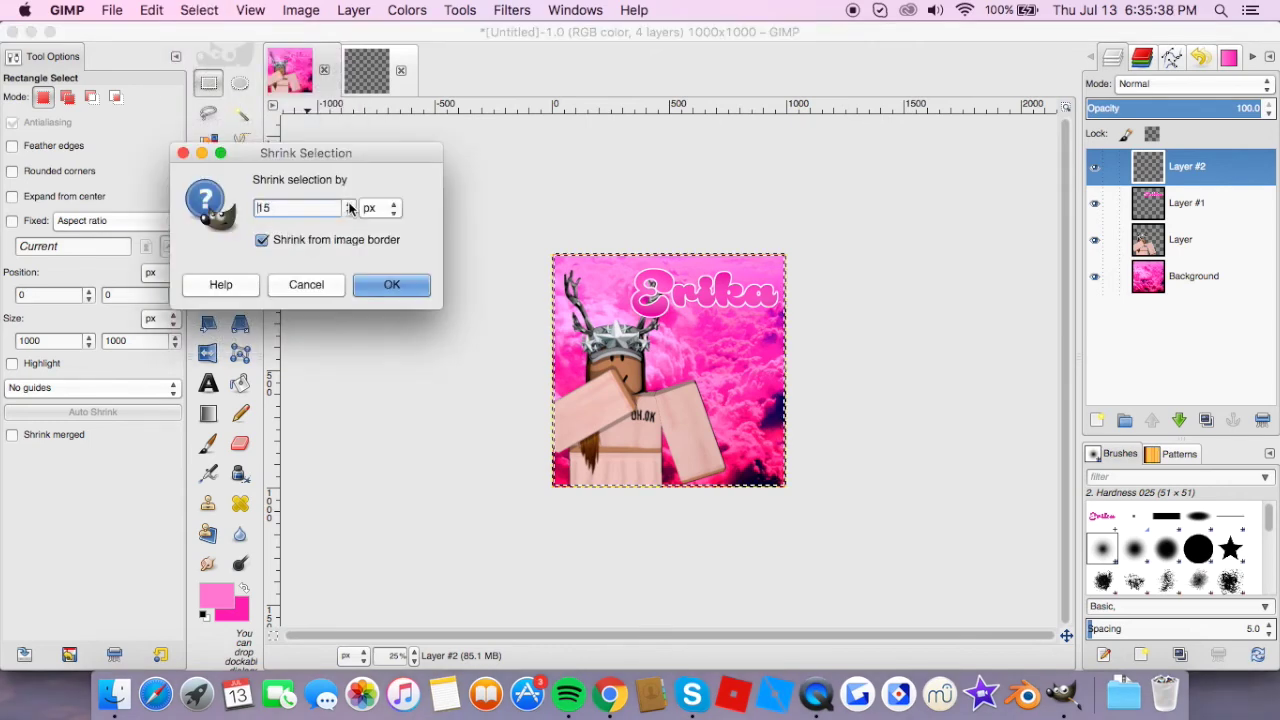
click(386, 285)
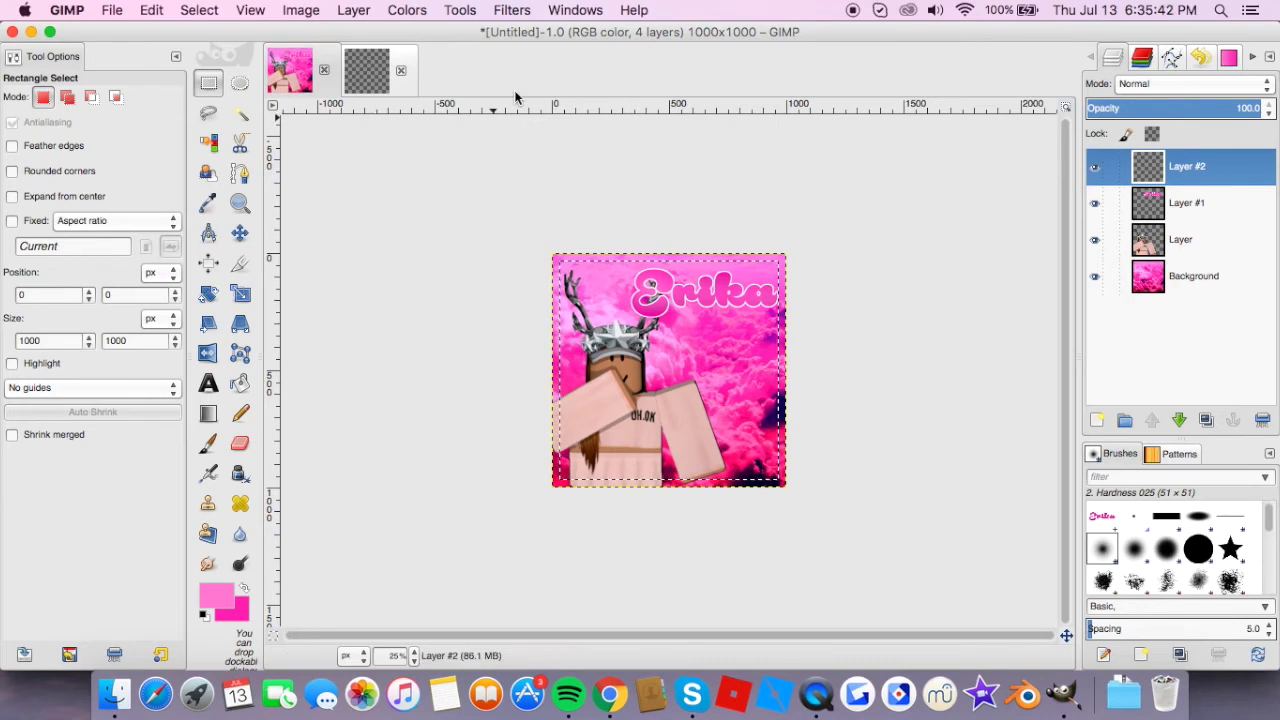
- Try turning the shrunken selection into a 5 px border selection and undo it
click(200, 9)
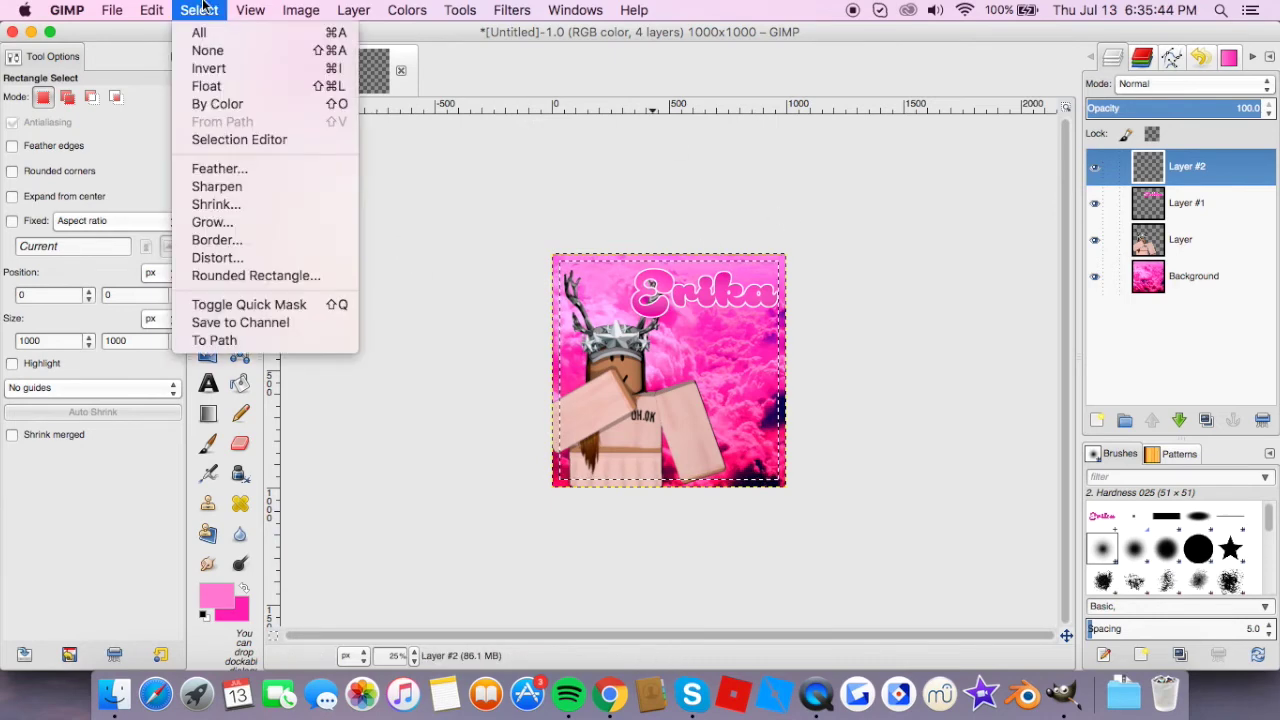
click(238, 241)
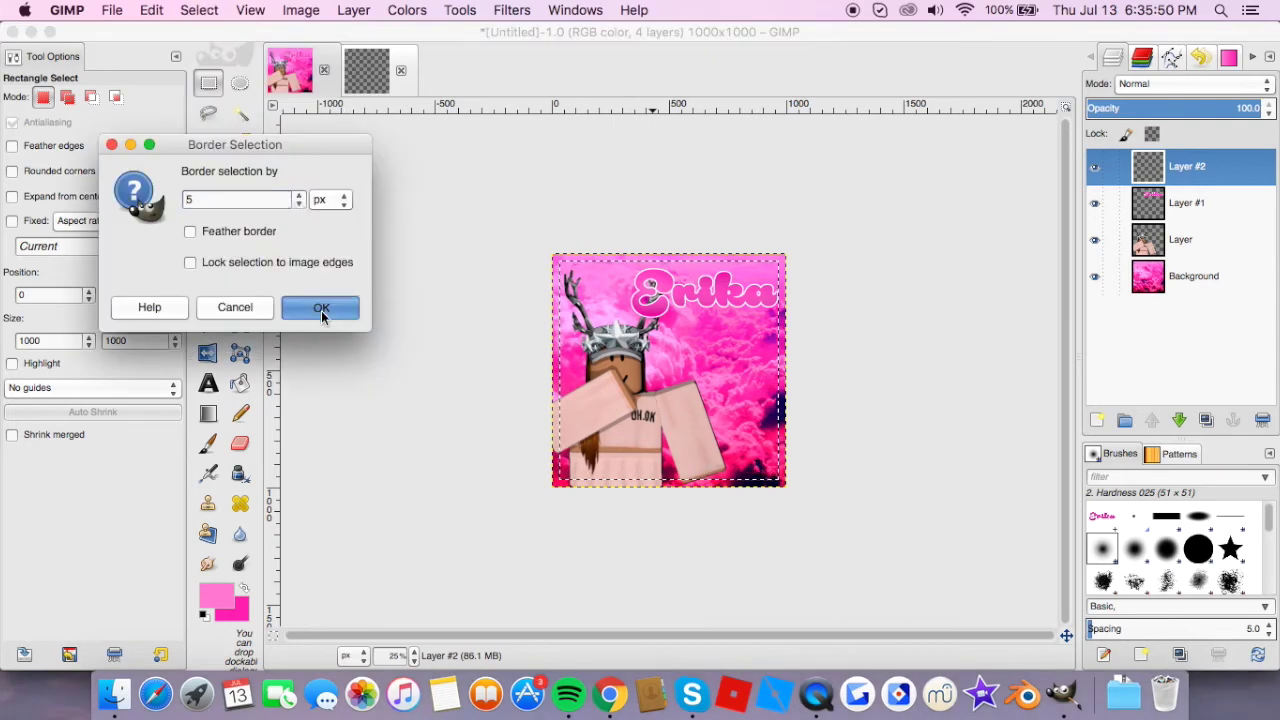
click(321, 308)
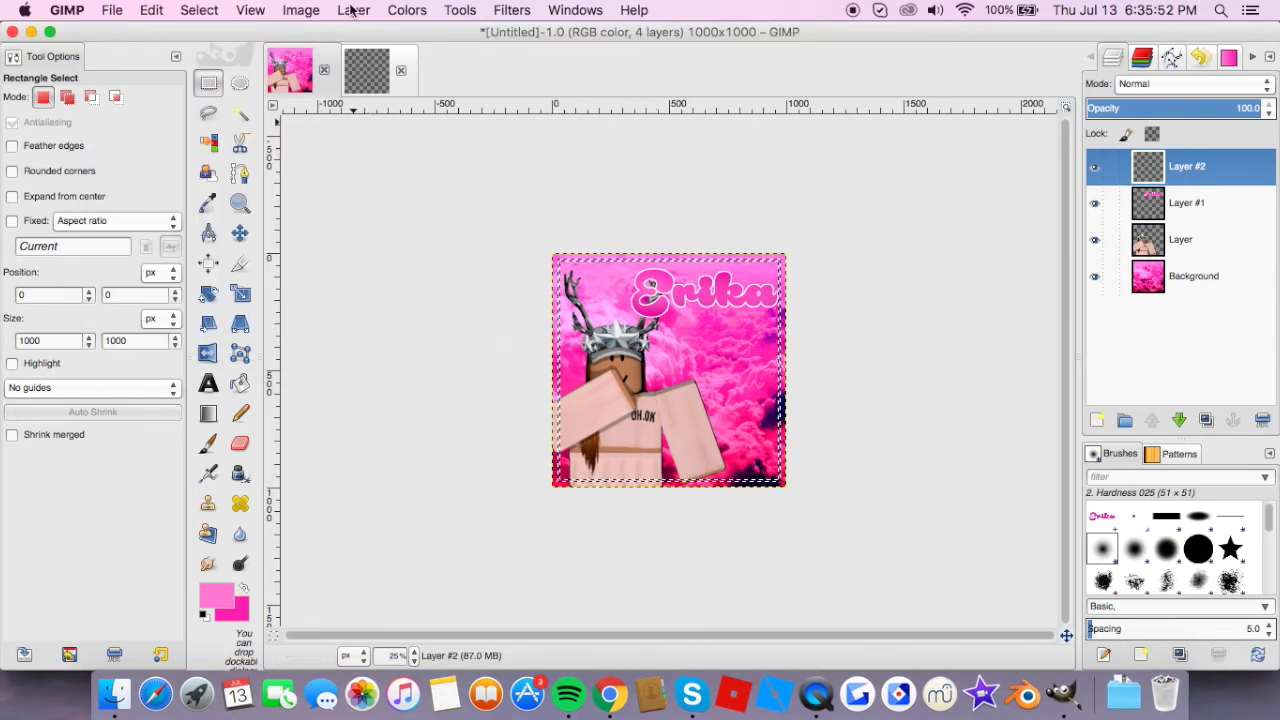
click(199, 9)
click(549, 216)
key(super+z)
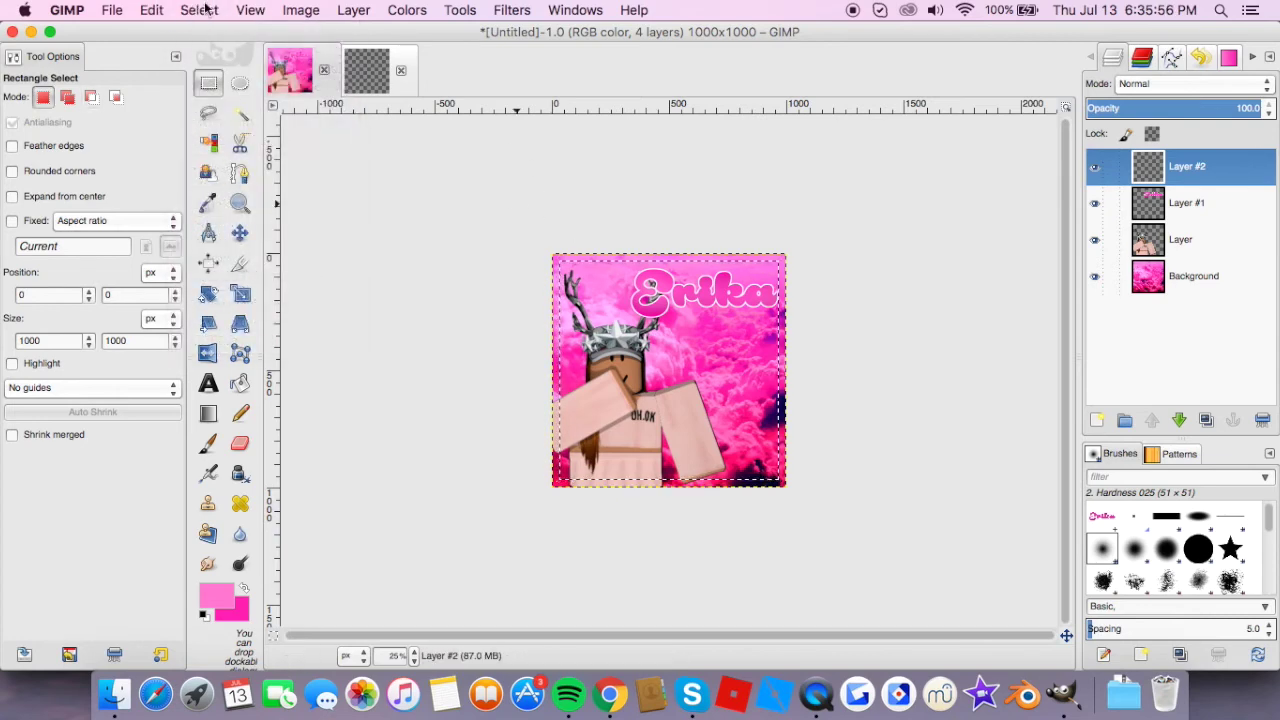
- Shrink the selection by another 21 px from the image border
click(214, 9)
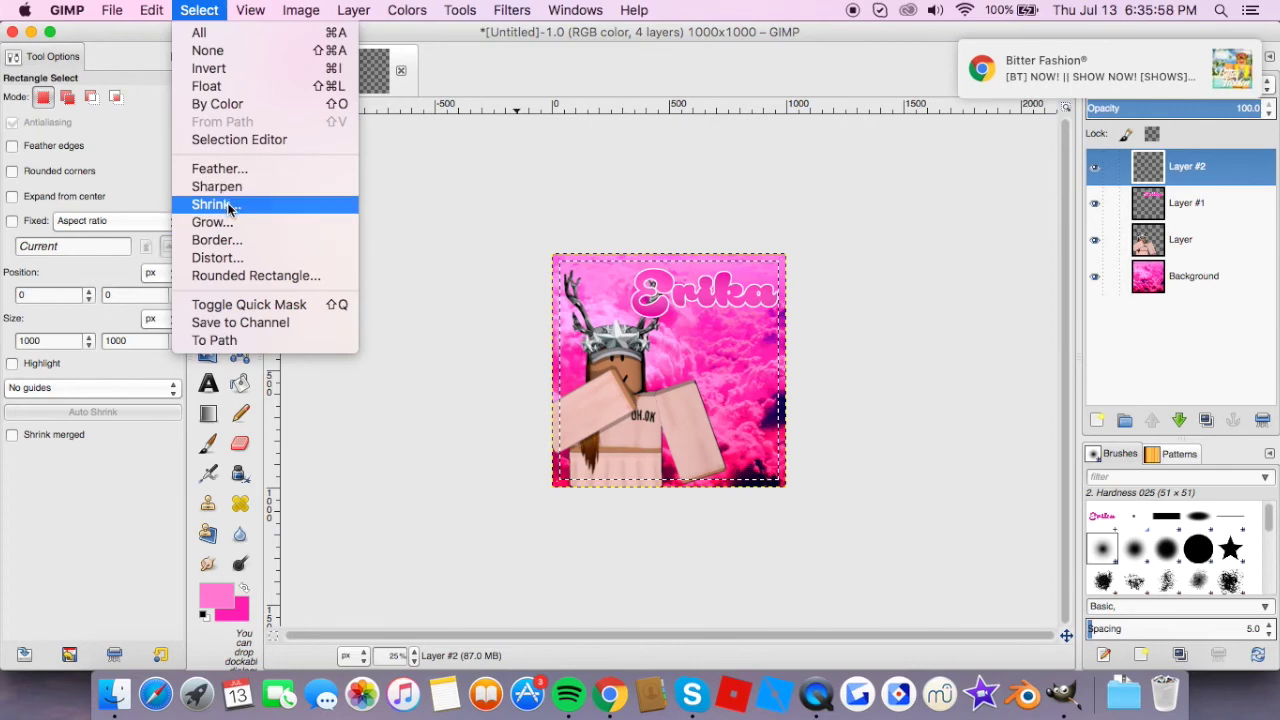
click(214, 205)
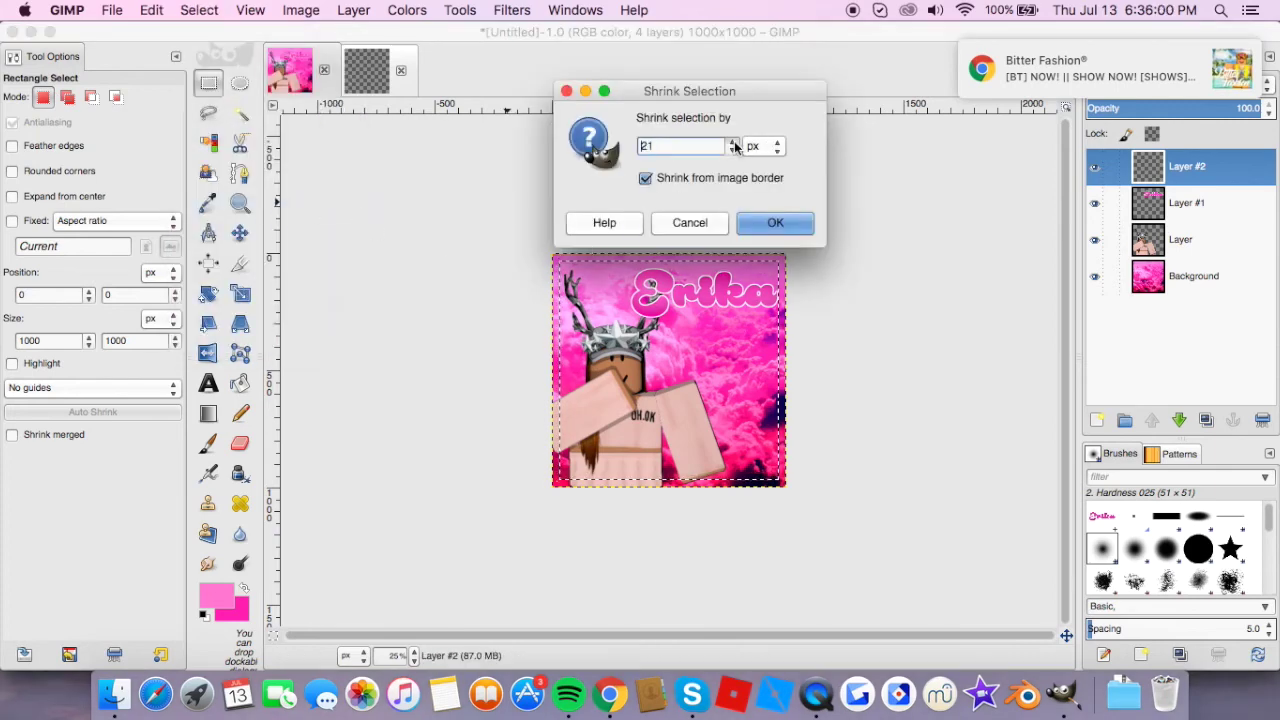
click(778, 222)
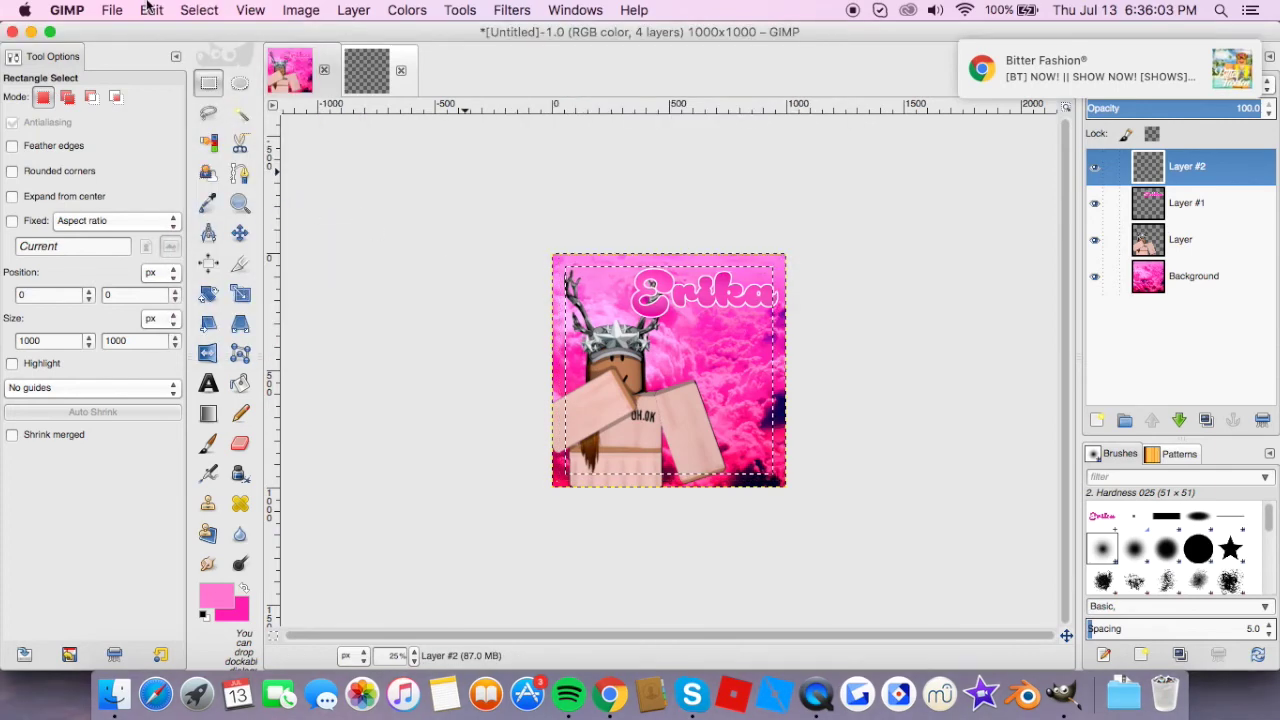
- Convert the shrunken selection into a frame-shaped selection with the Border command
click(199, 9)
click(220, 240)
click(431, 310)
click(199, 9)
click(220, 240)
click(464, 168)
click(487, 279)
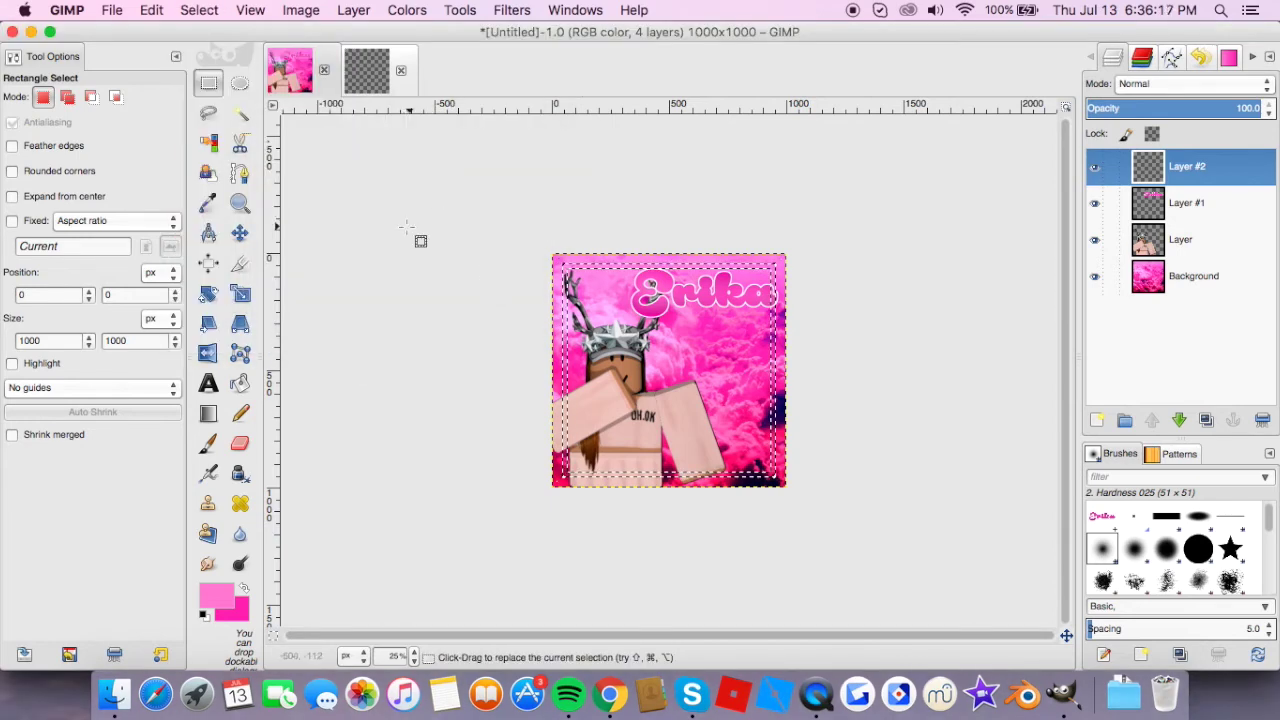
- Bucket-fill the frame selection on the top layer with the darker pink, deselect it and set the layer mode to Overlay
click(240, 383)
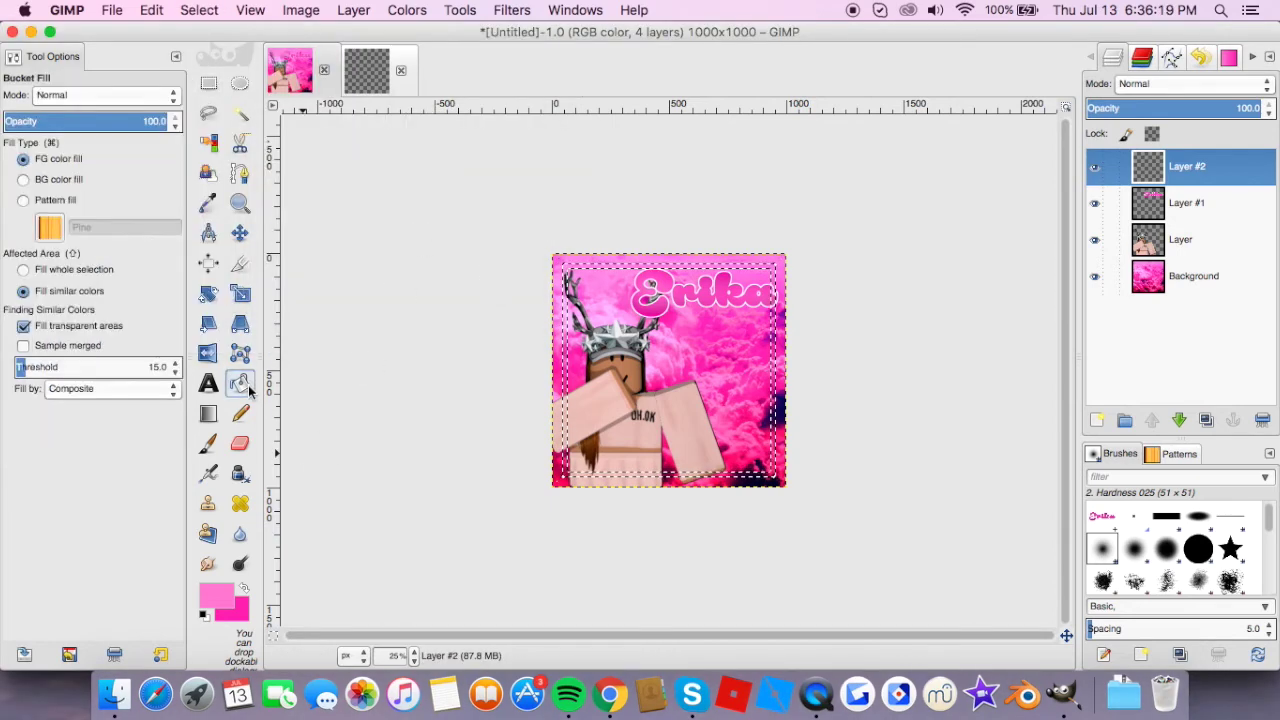
click(244, 592)
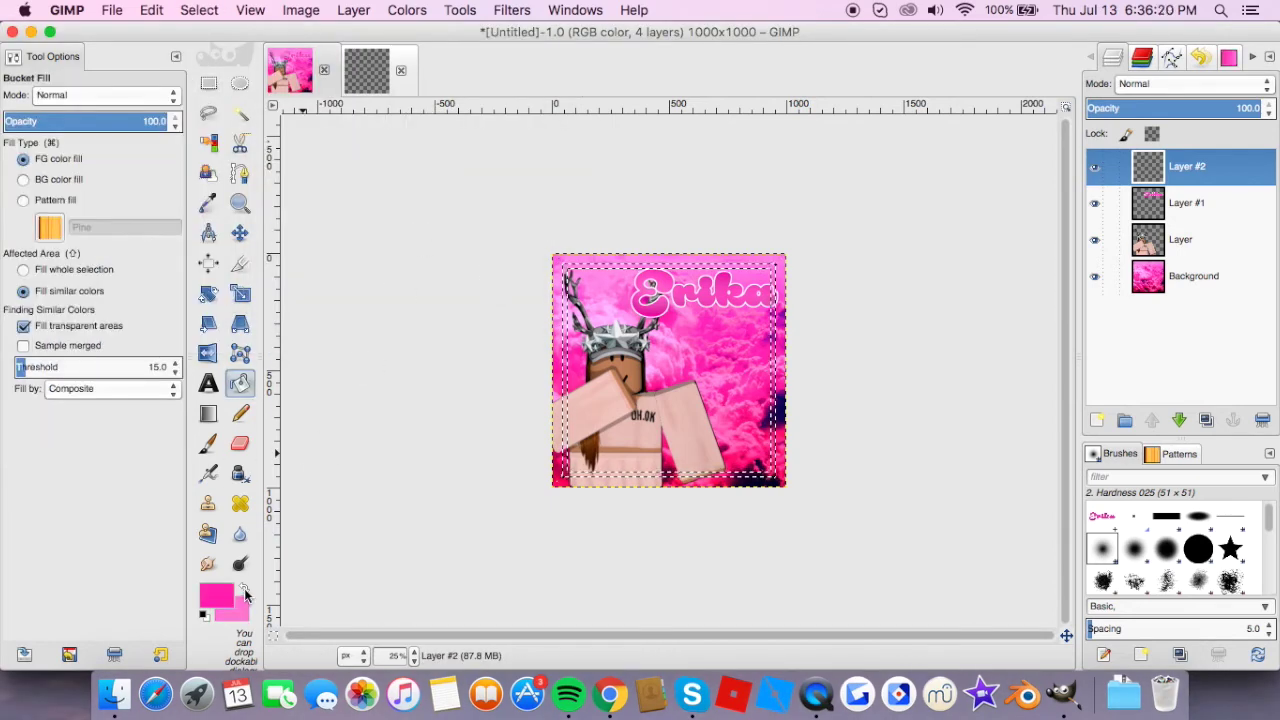
click(556, 435)
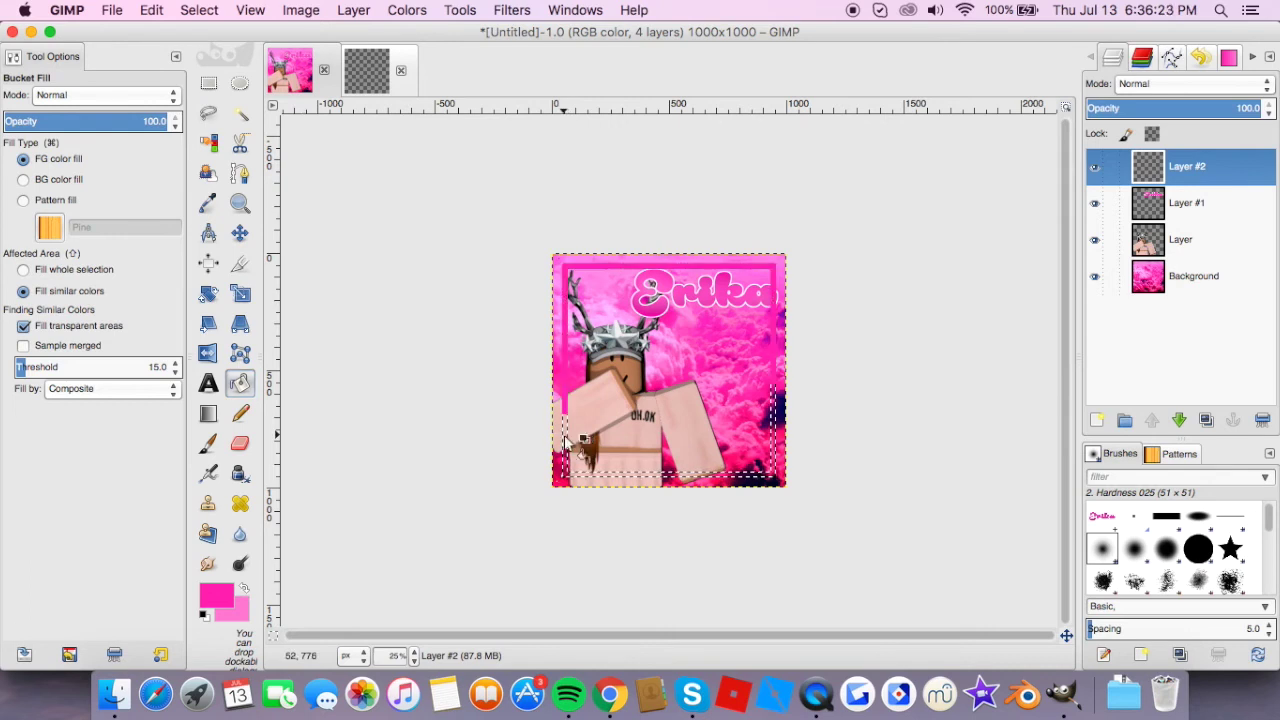
click(208, 83)
click(350, 222)
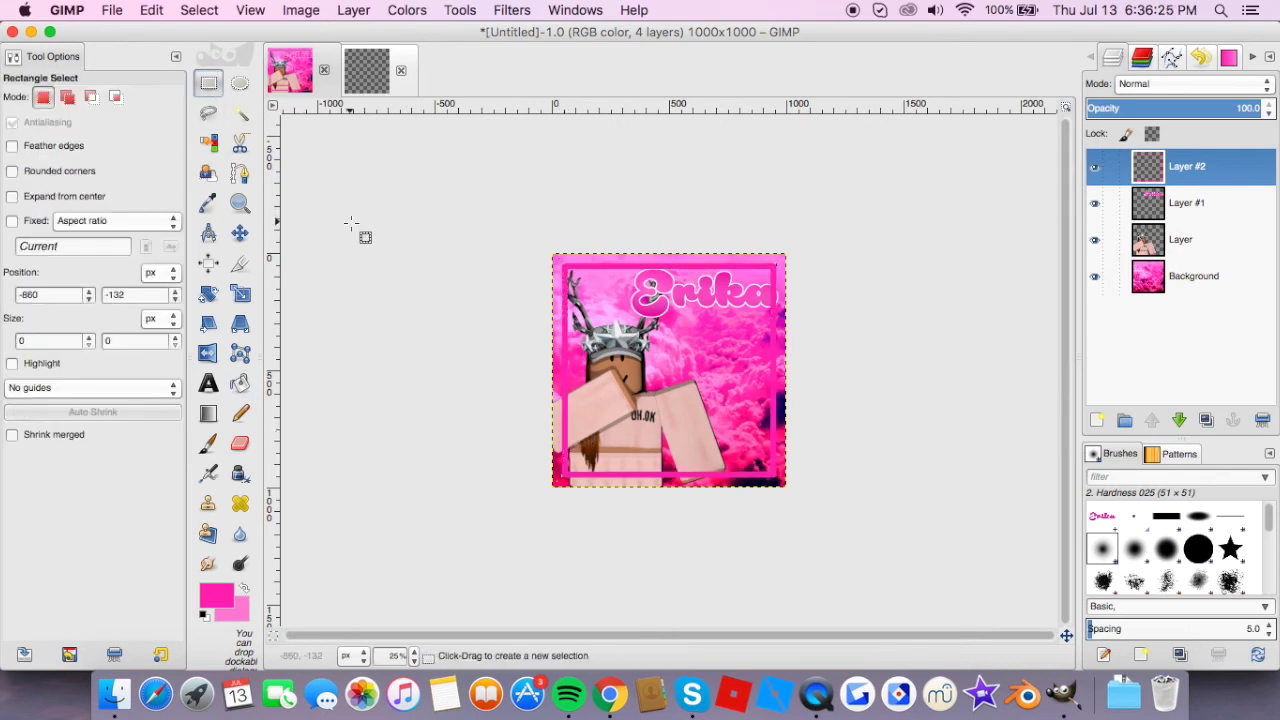
click(1194, 84)
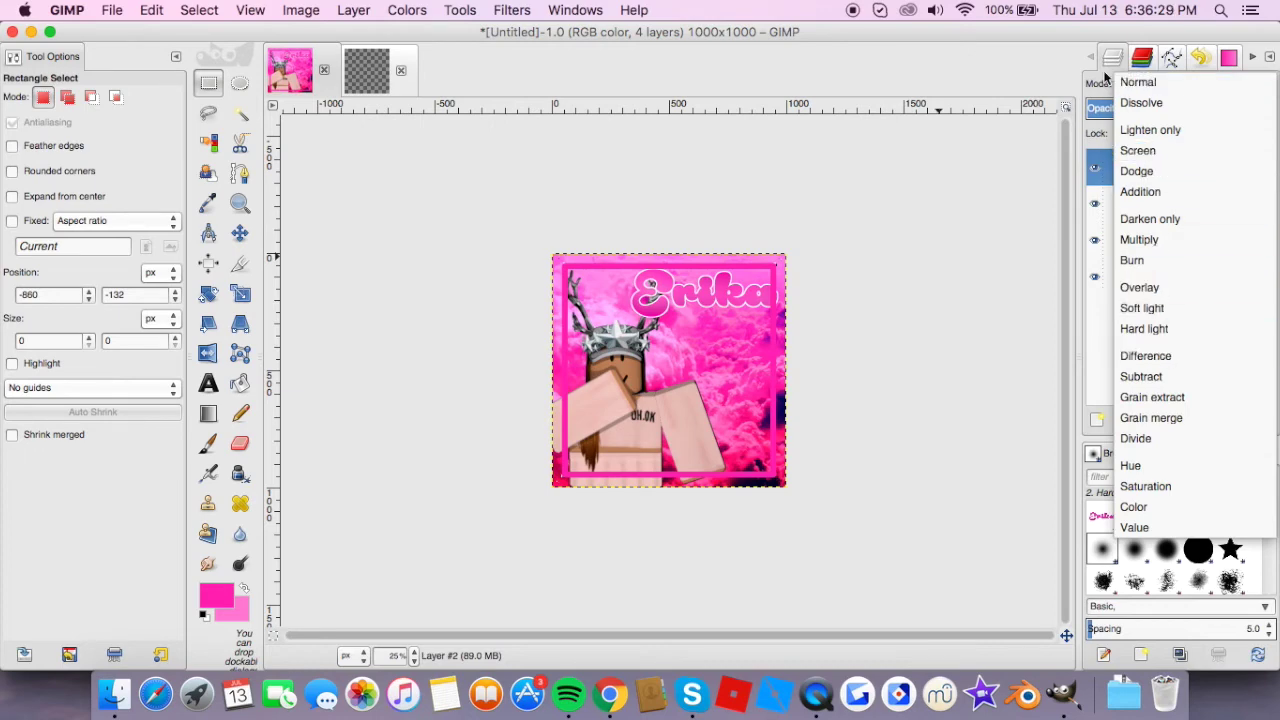
click(1155, 288)
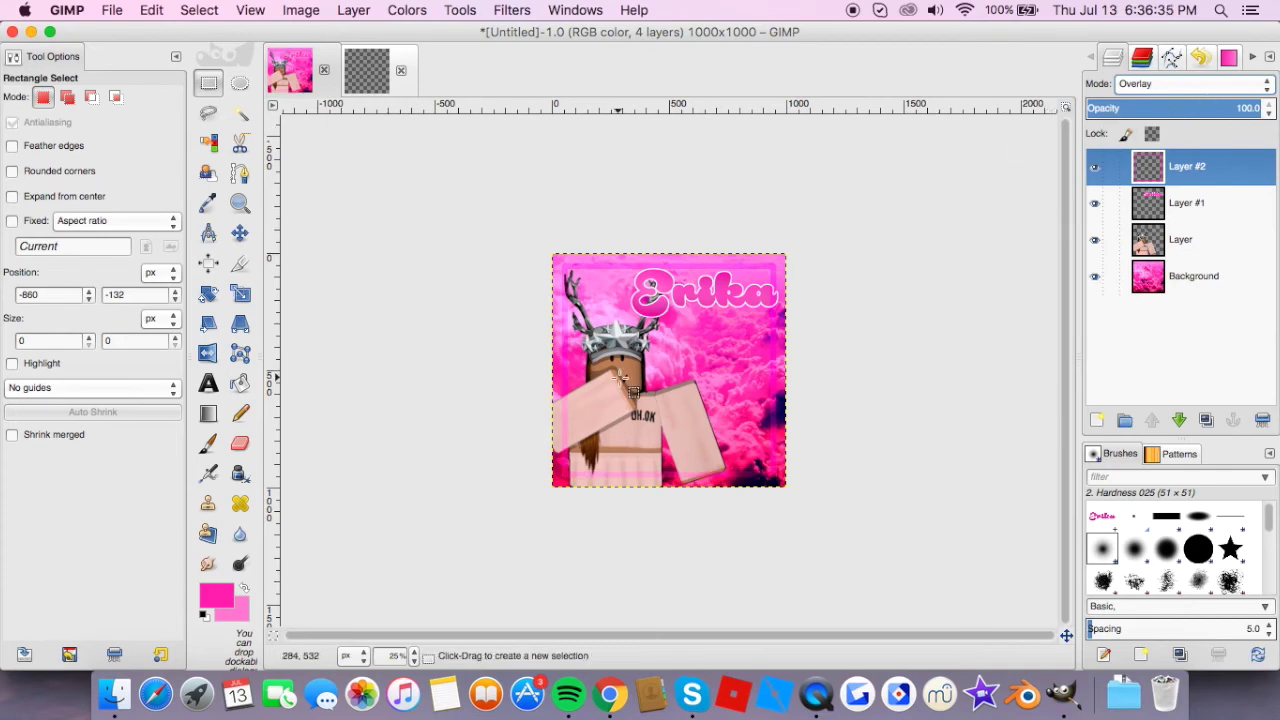
- Cut and paste the frame, paint it white with the Paintbrush, and move its layer below the name layer
drag(522, 228, 832, 495)
key(ctrl+x)
key(ctrl+v)
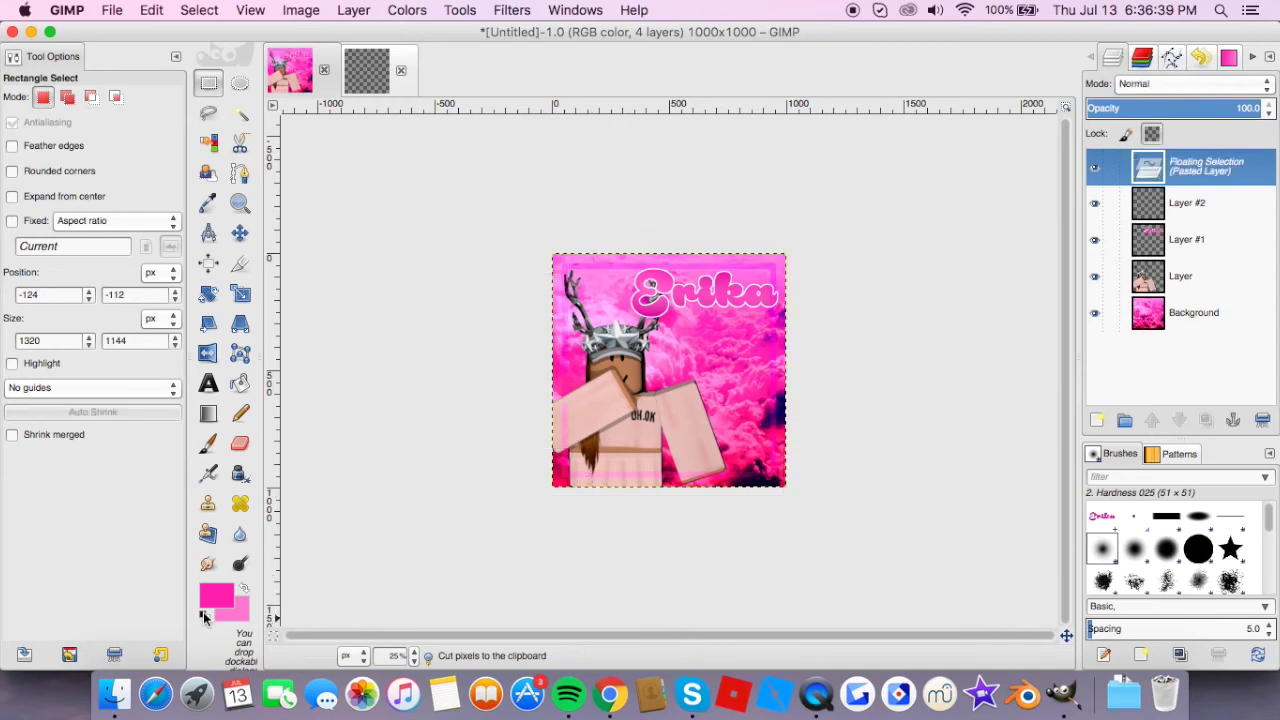
key(d)
click(207, 449)
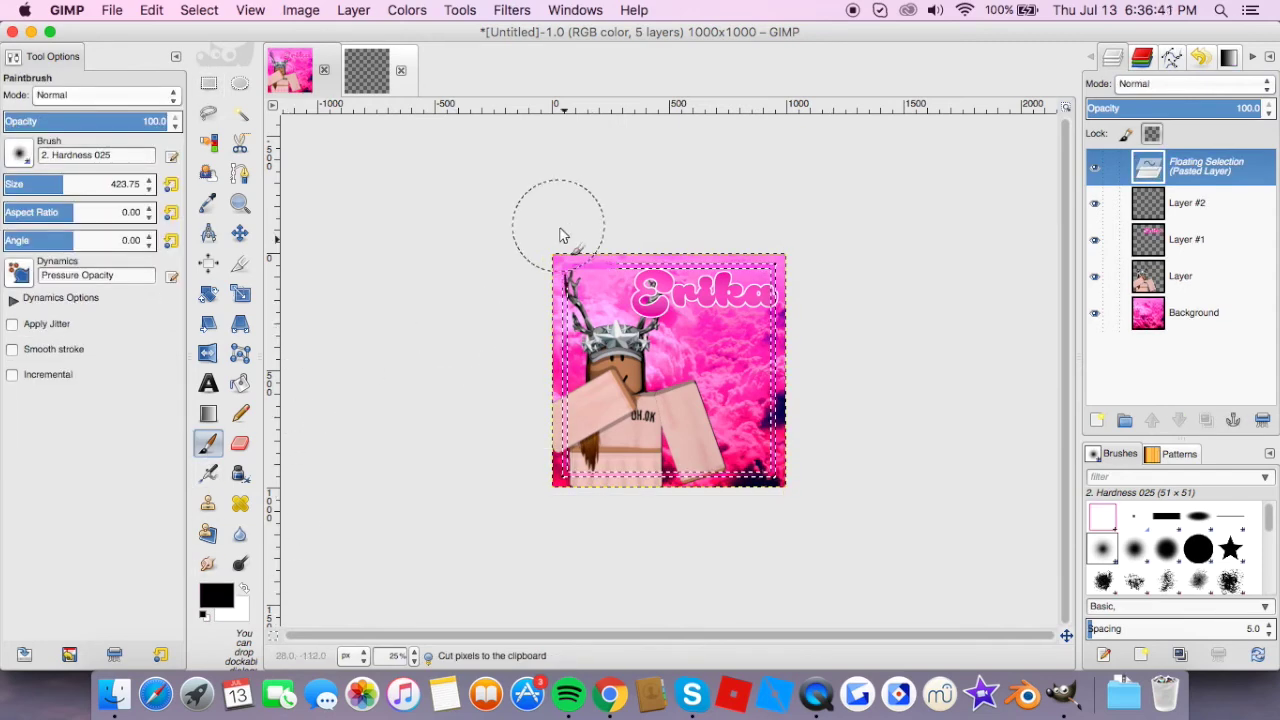
click(241, 594)
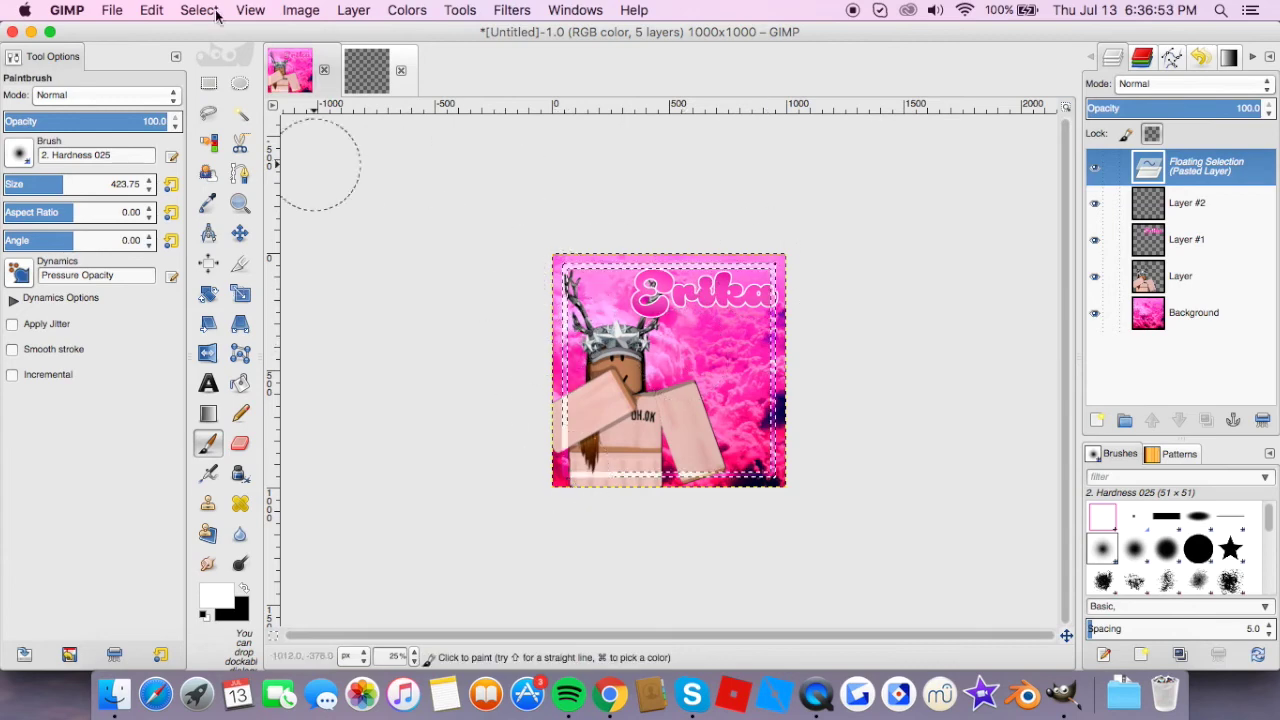
click(208, 83)
click(430, 298)
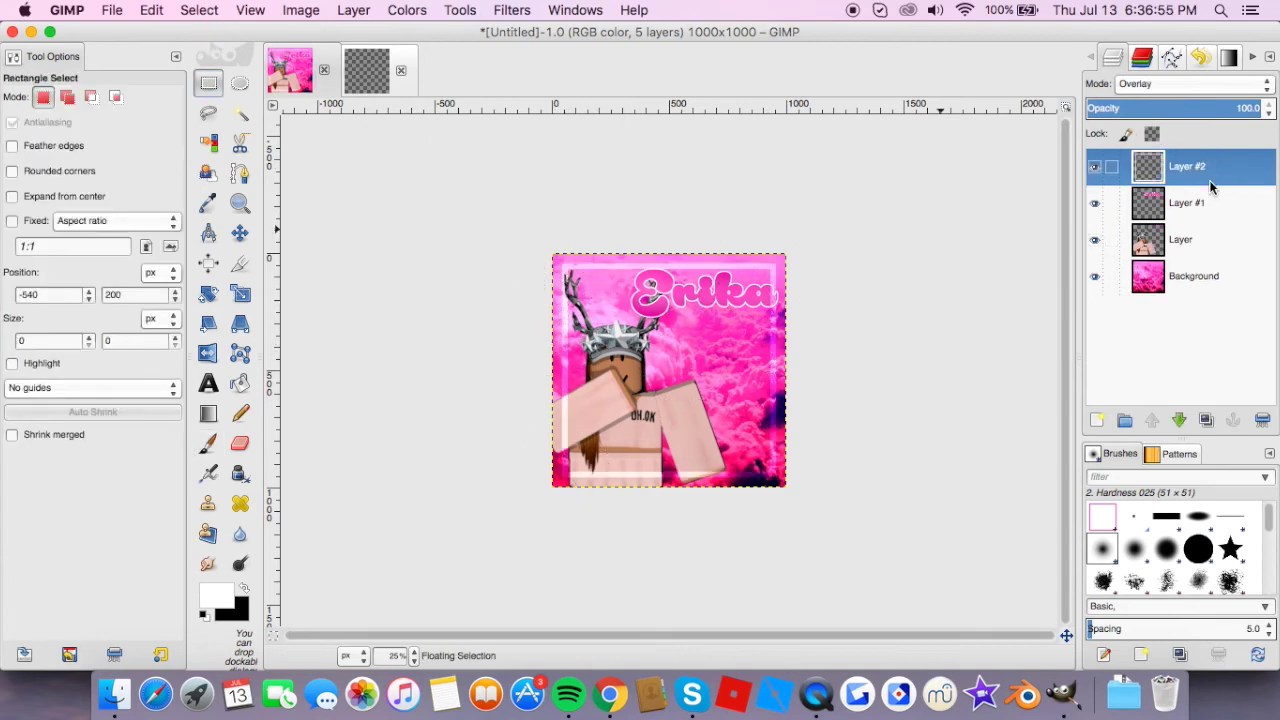
drag(1196, 173, 1203, 227)
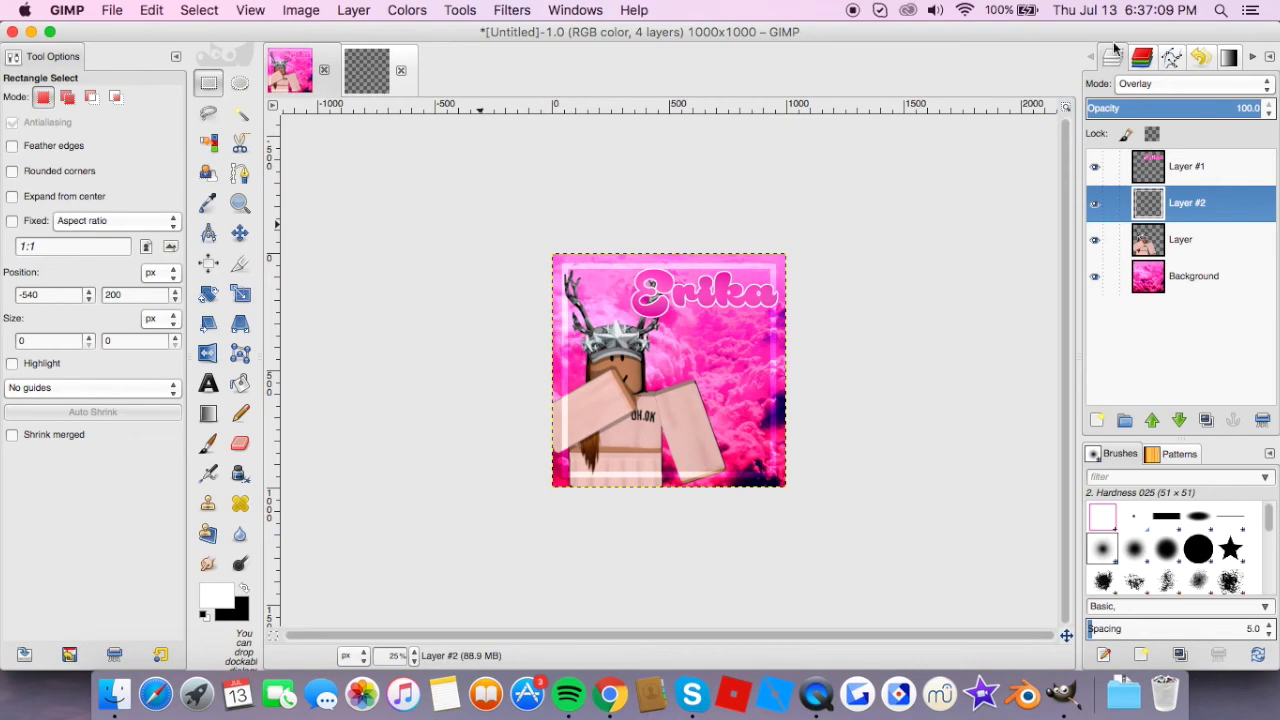
click(366, 69)
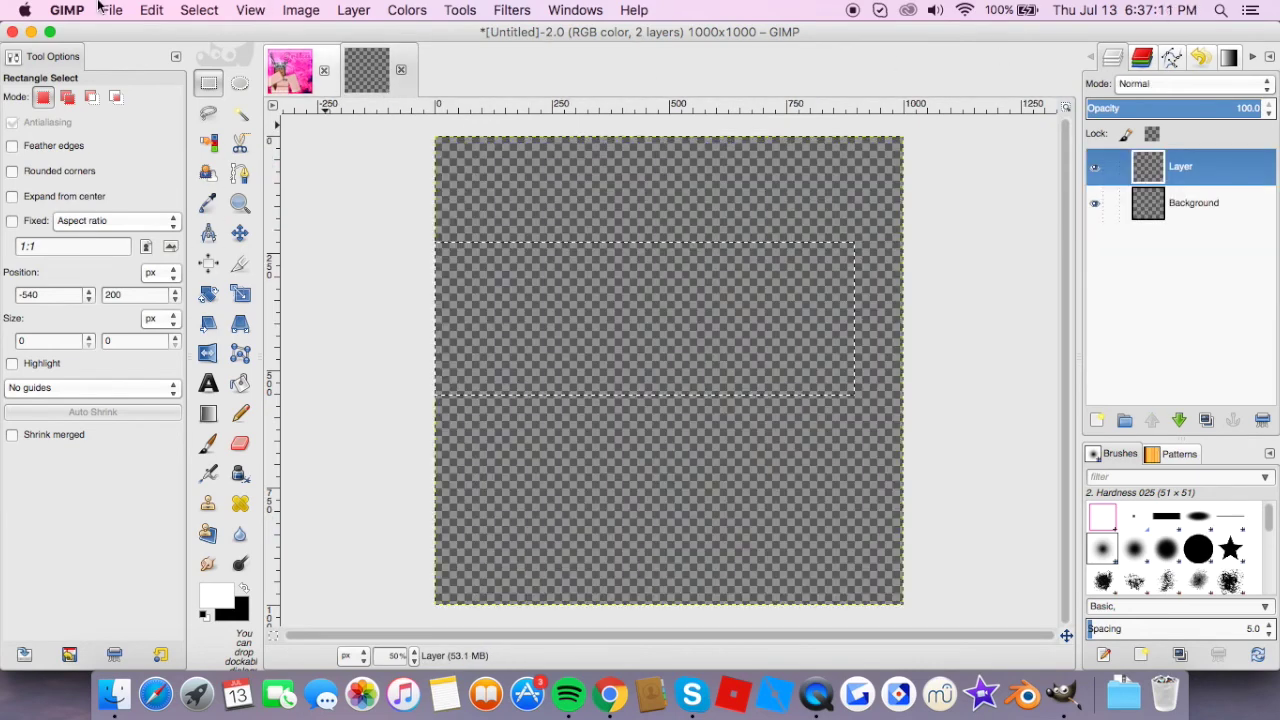
click(400, 70)
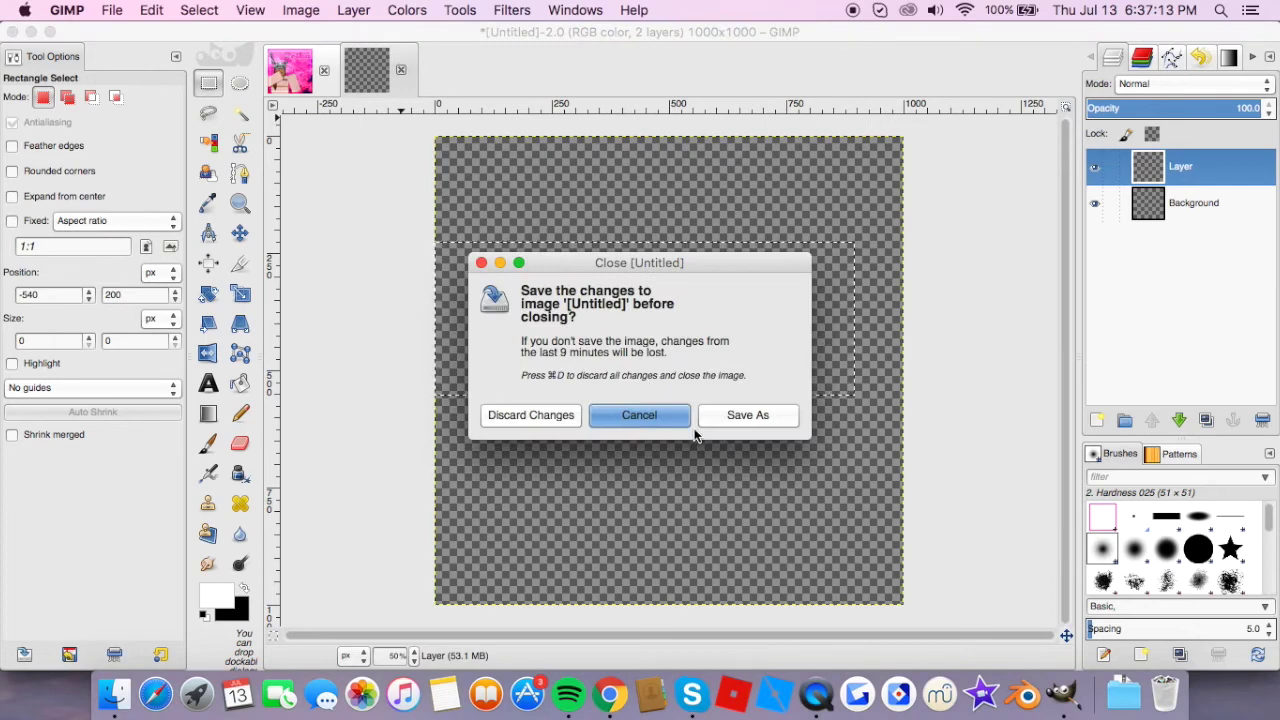
click(620, 416)
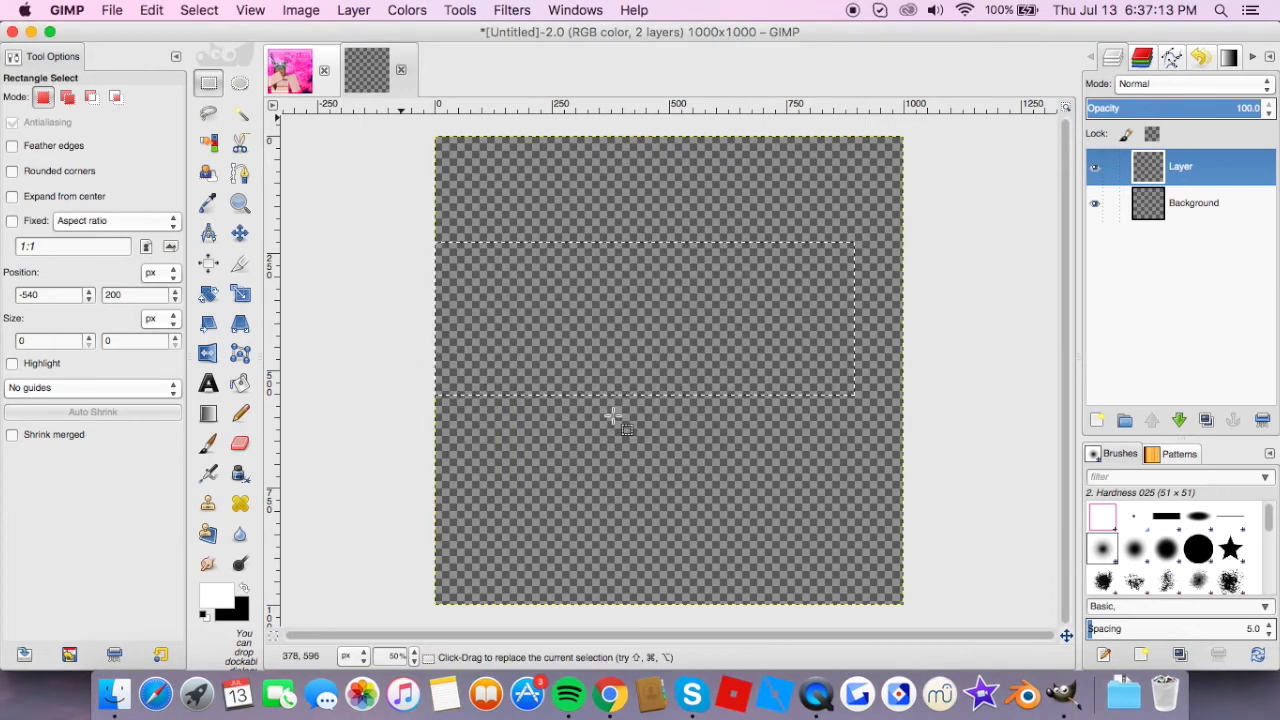
- Close the leftover scratch image without saving and browse to the Editing Parts folder to open an image as layers
click(400, 70)
click(531, 415)
click(112, 10)
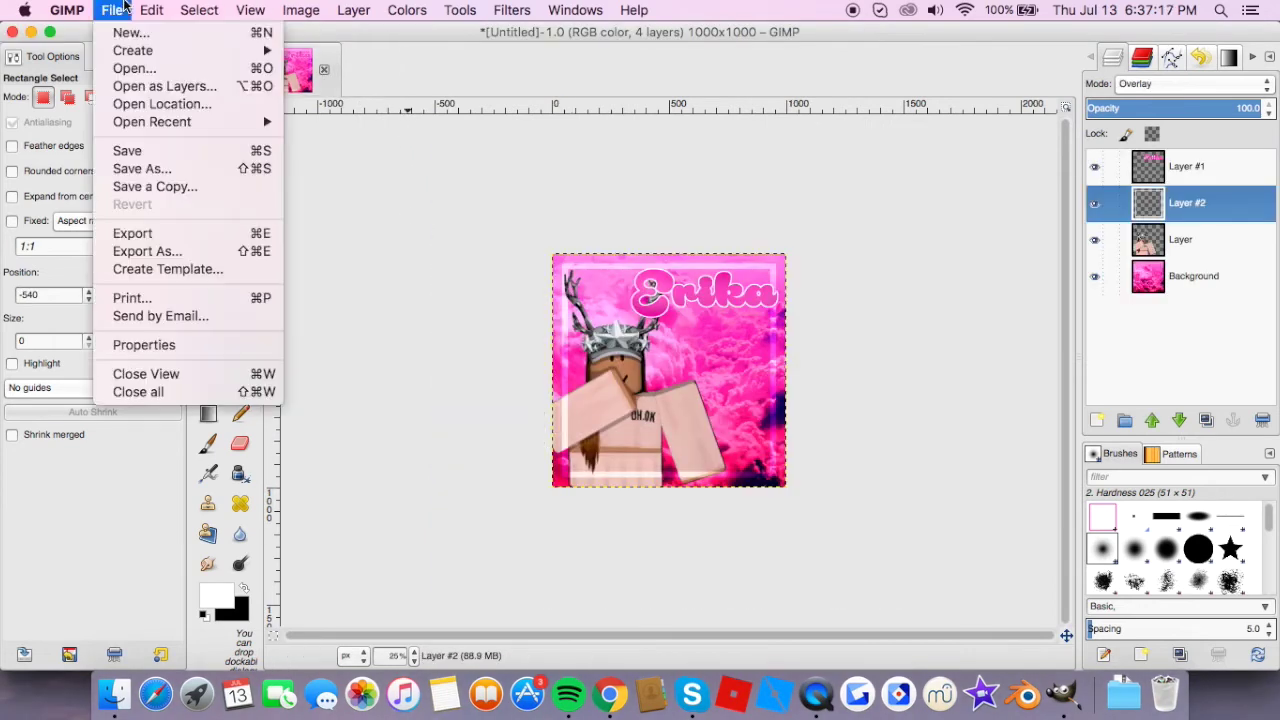
click(160, 86)
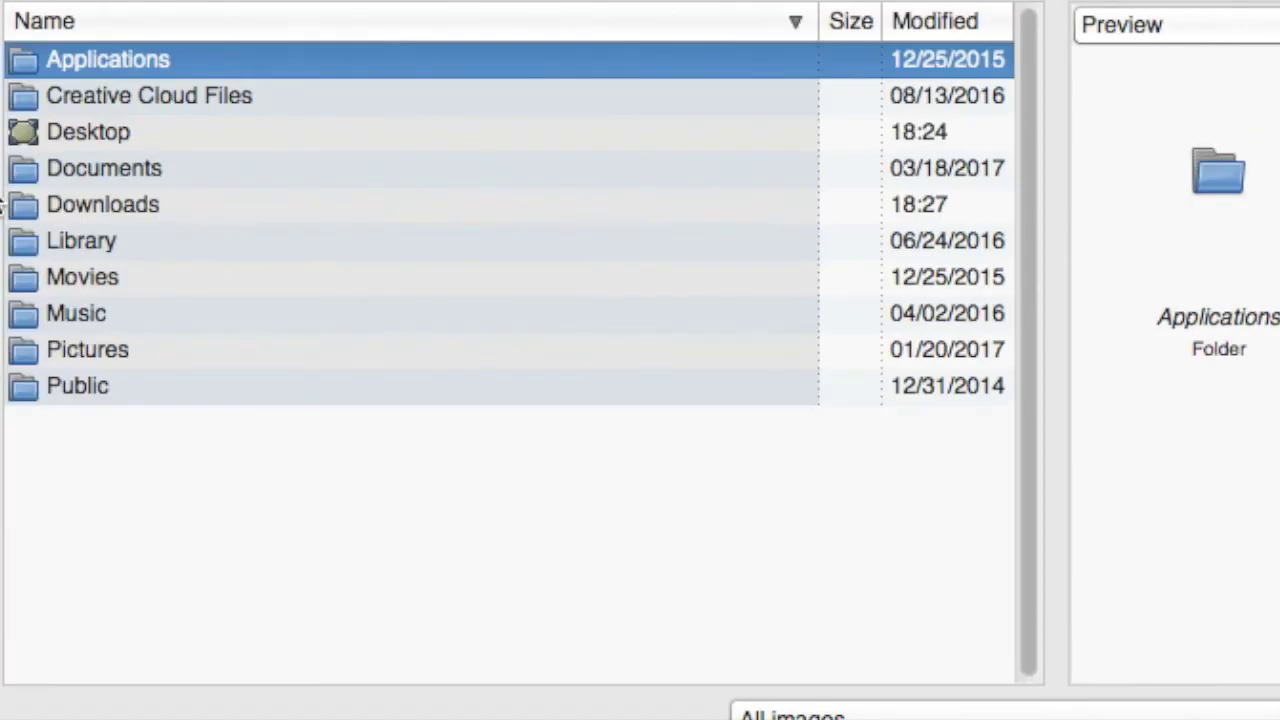
click(2, 200)
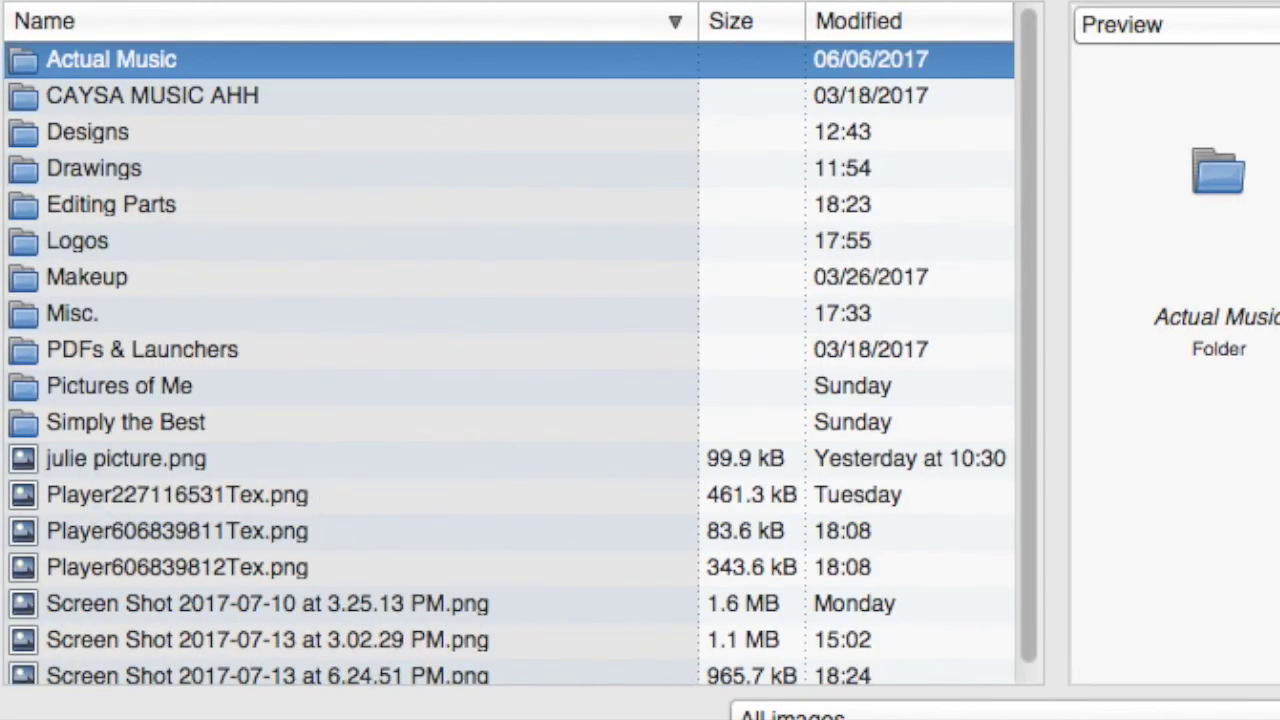
double_click(64, 204)
- Preview the lens flare images in the folder and open flare.jpg
click(91, 240)
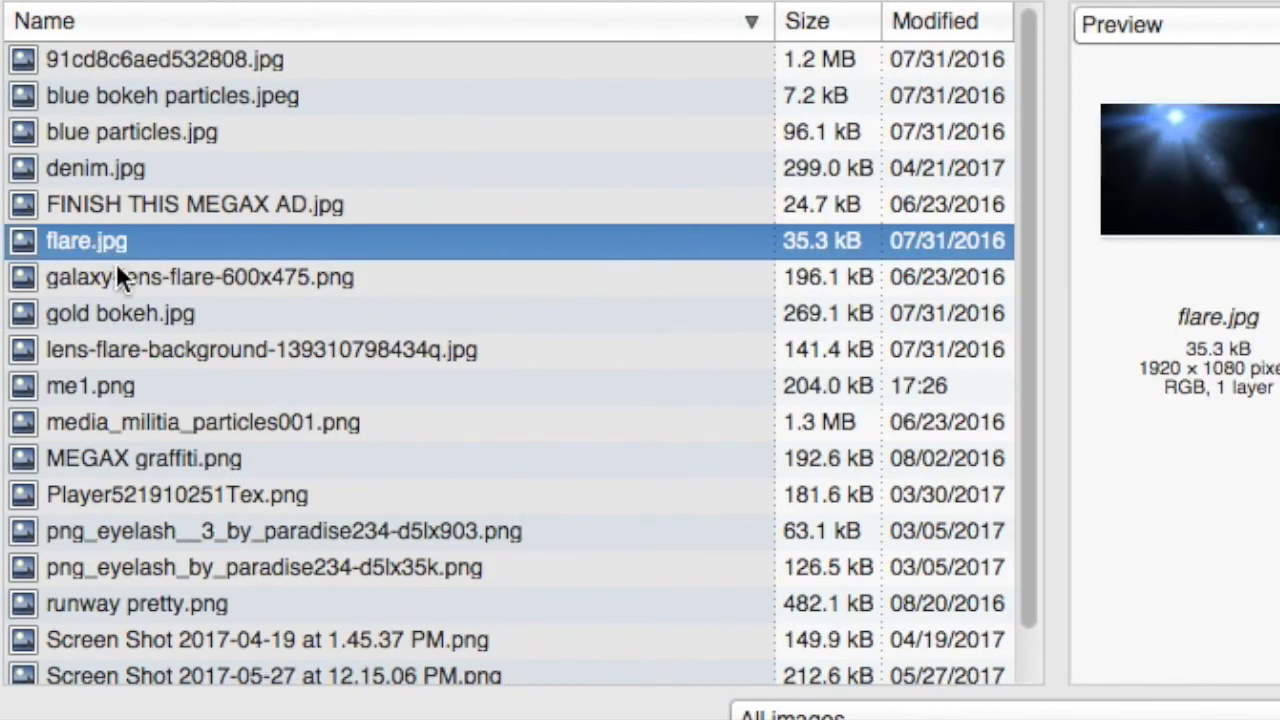
click(116, 280)
click(123, 350)
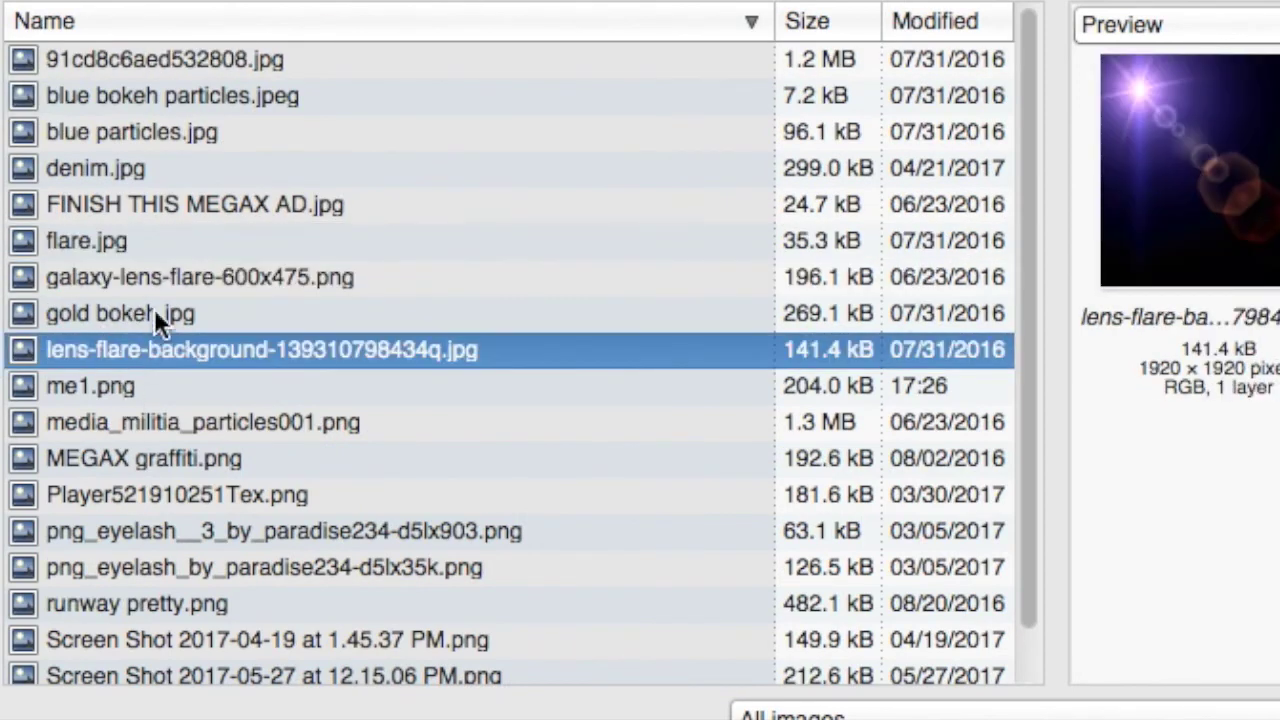
click(80, 388)
click(80, 422)
click(87, 222)
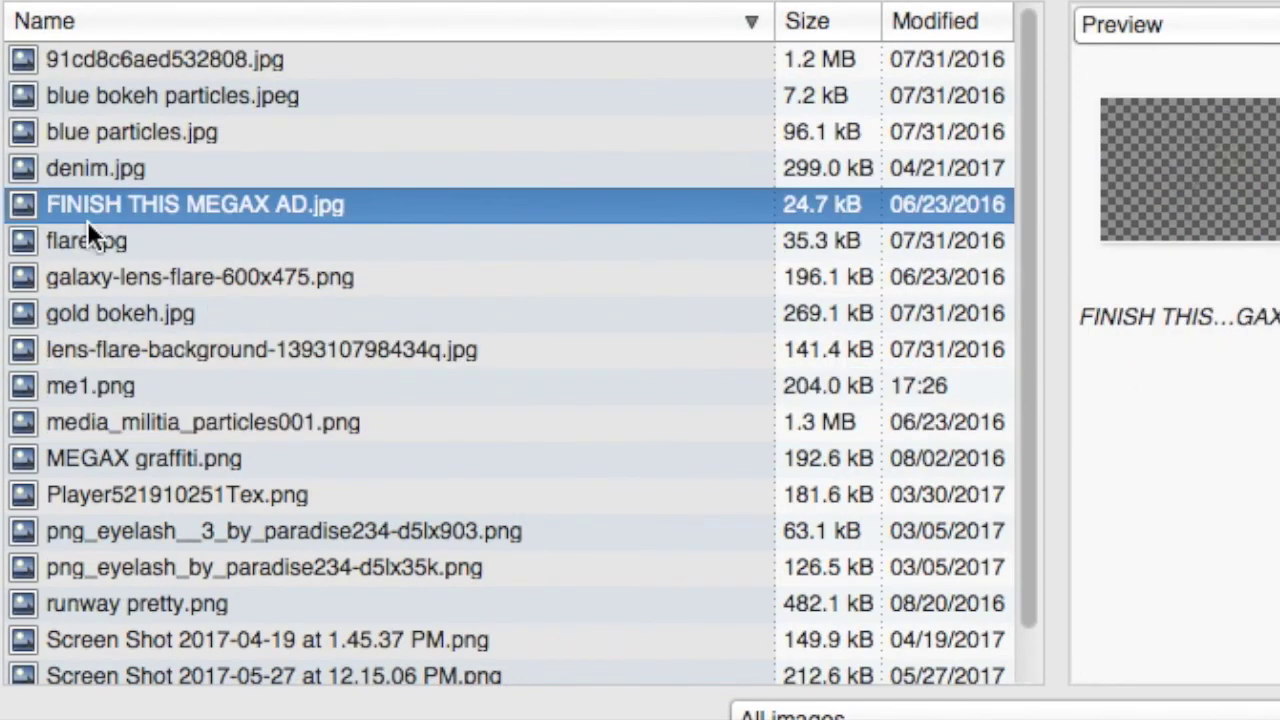
click(85, 240)
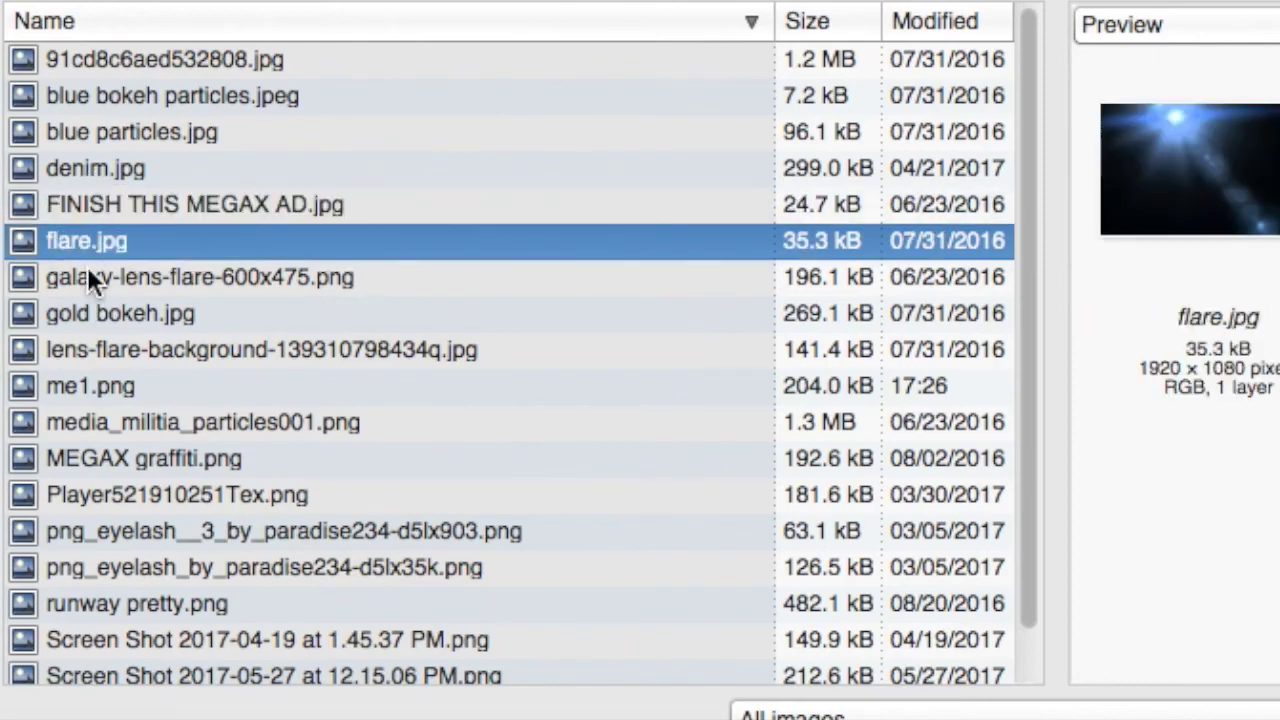
double_click(80, 240)
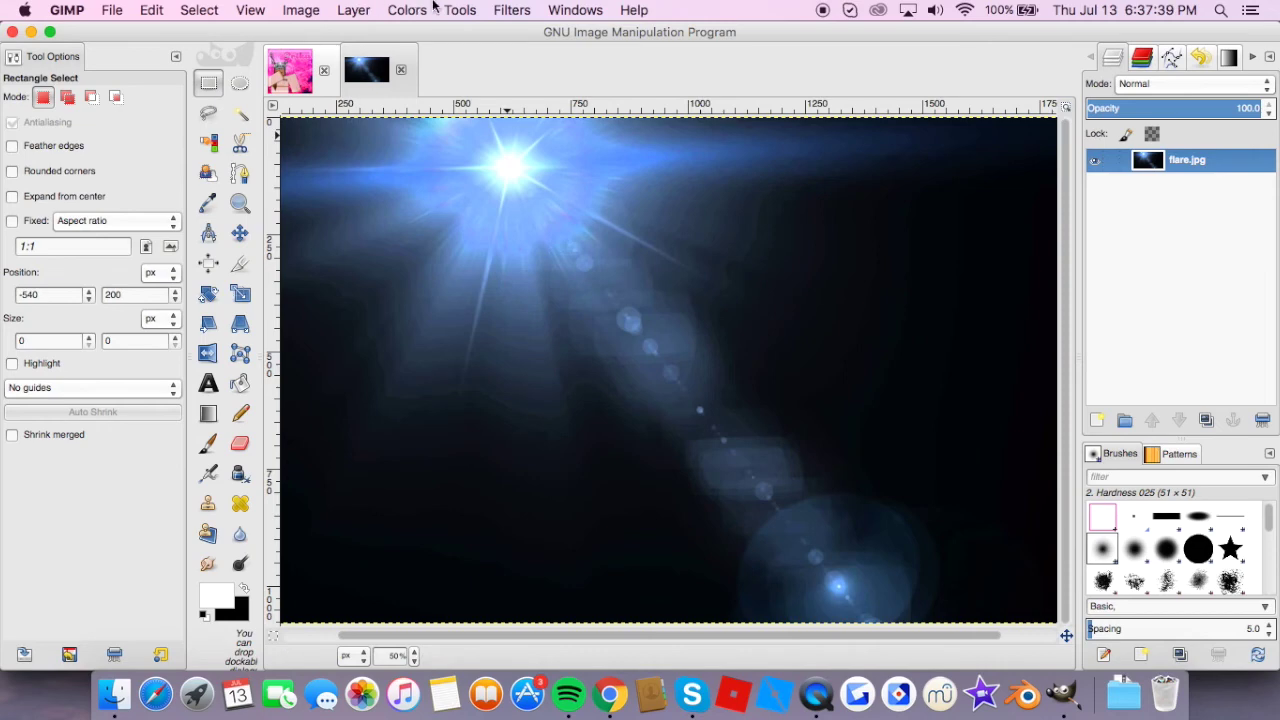
- Recolor the blue lens flare to pink with Hue-Saturation, shifting the hue and adjusting the master channel
click(407, 10)
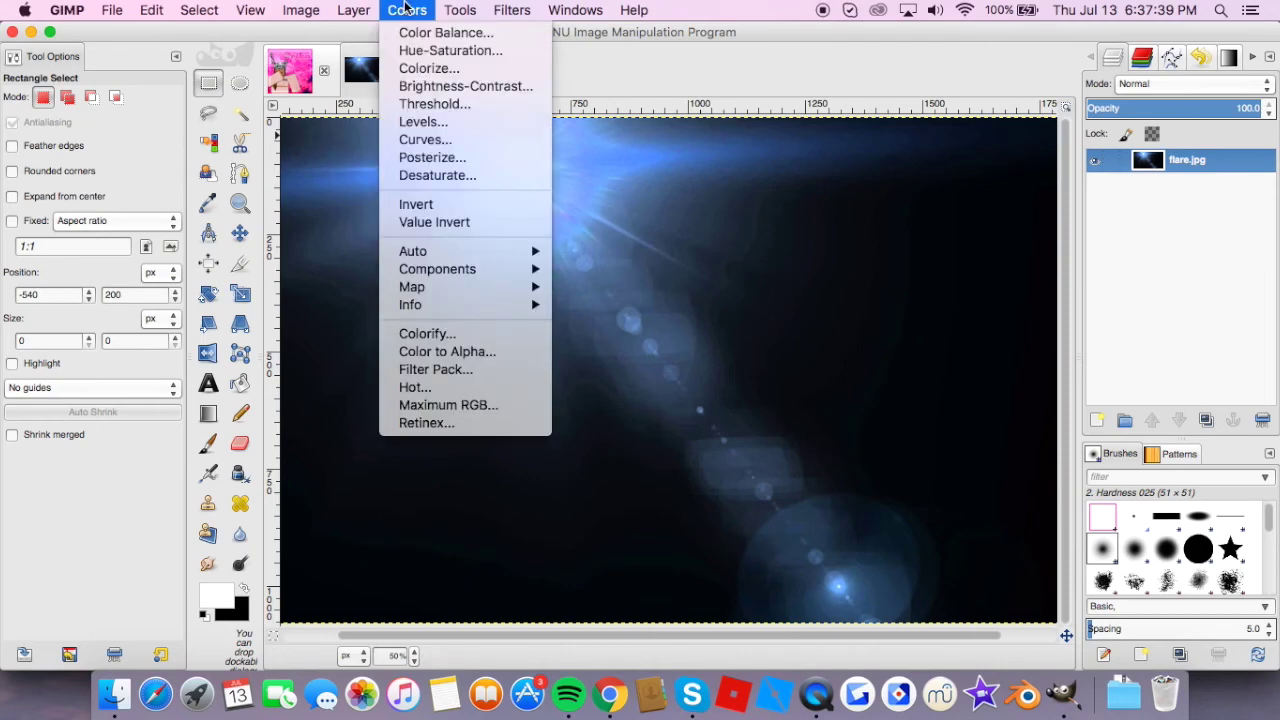
click(433, 52)
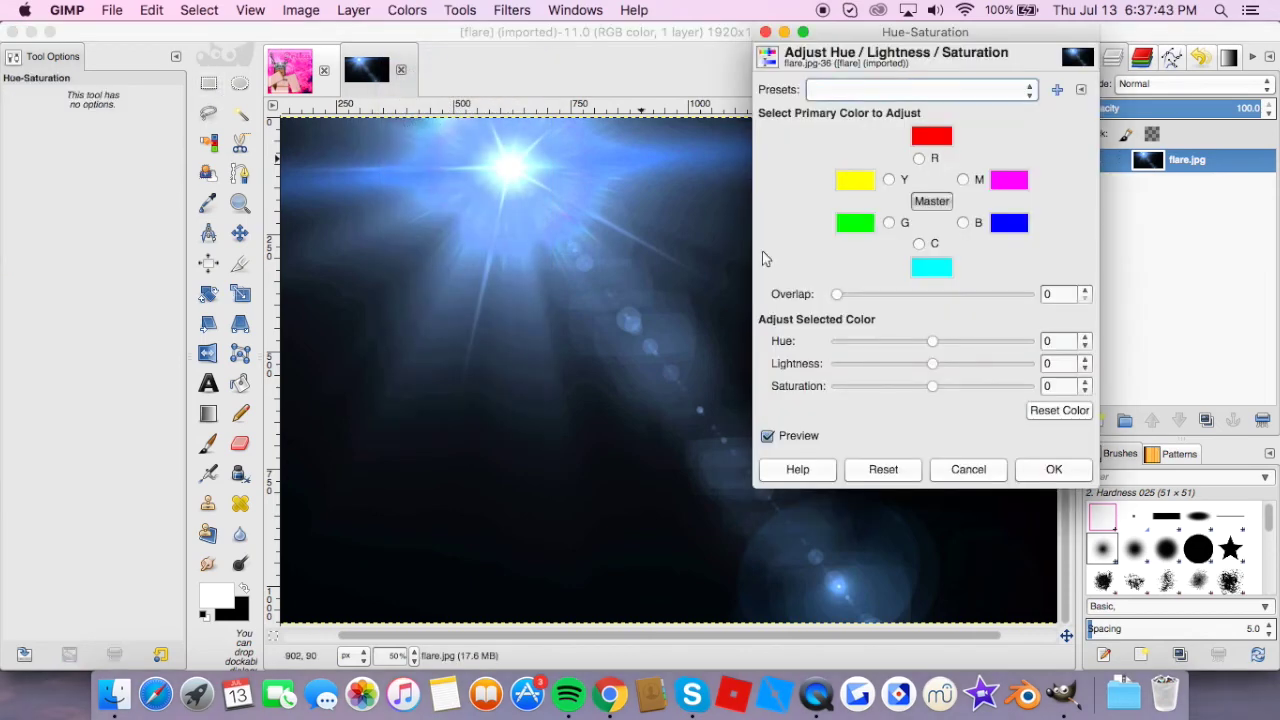
click(962, 179)
drag(838, 294, 752, 296)
drag(932, 341, 989, 343)
click(931, 201)
drag(934, 364, 954, 386)
key(Return)
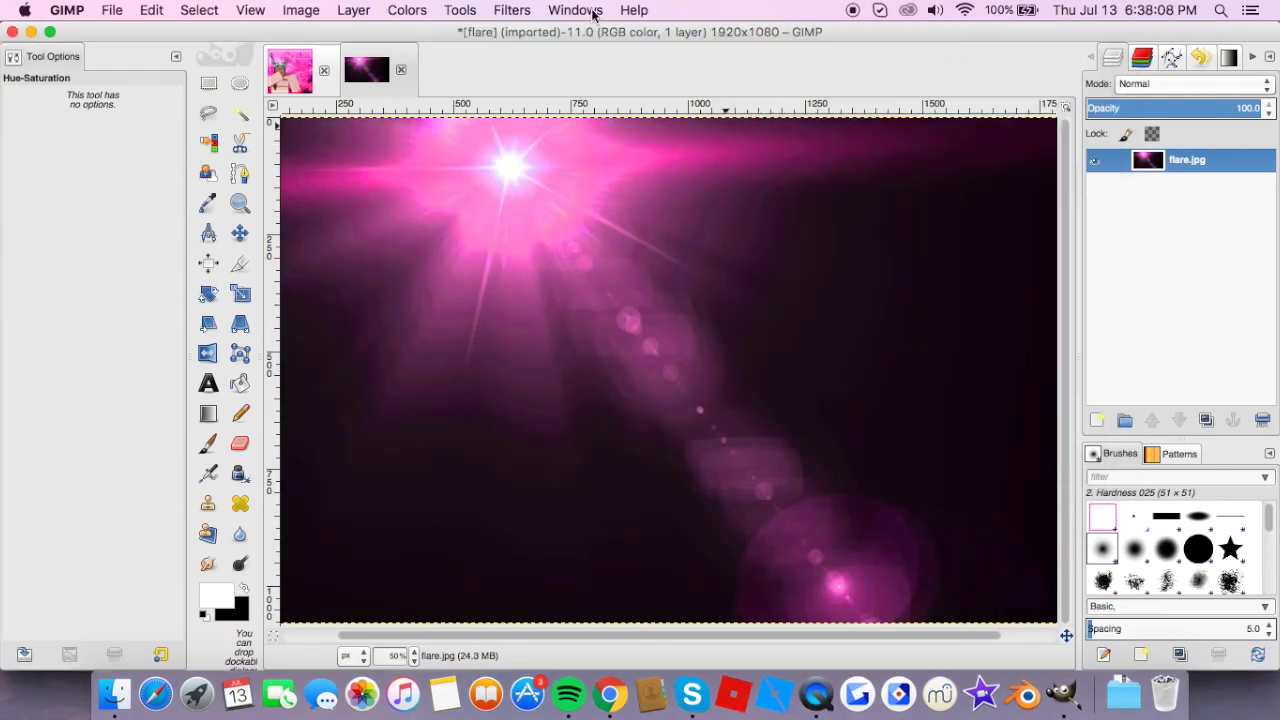
- Copy the pink flare into the logo image as a new layer and set its mode to Lighten only
key(ctrl+c)
click(294, 76)
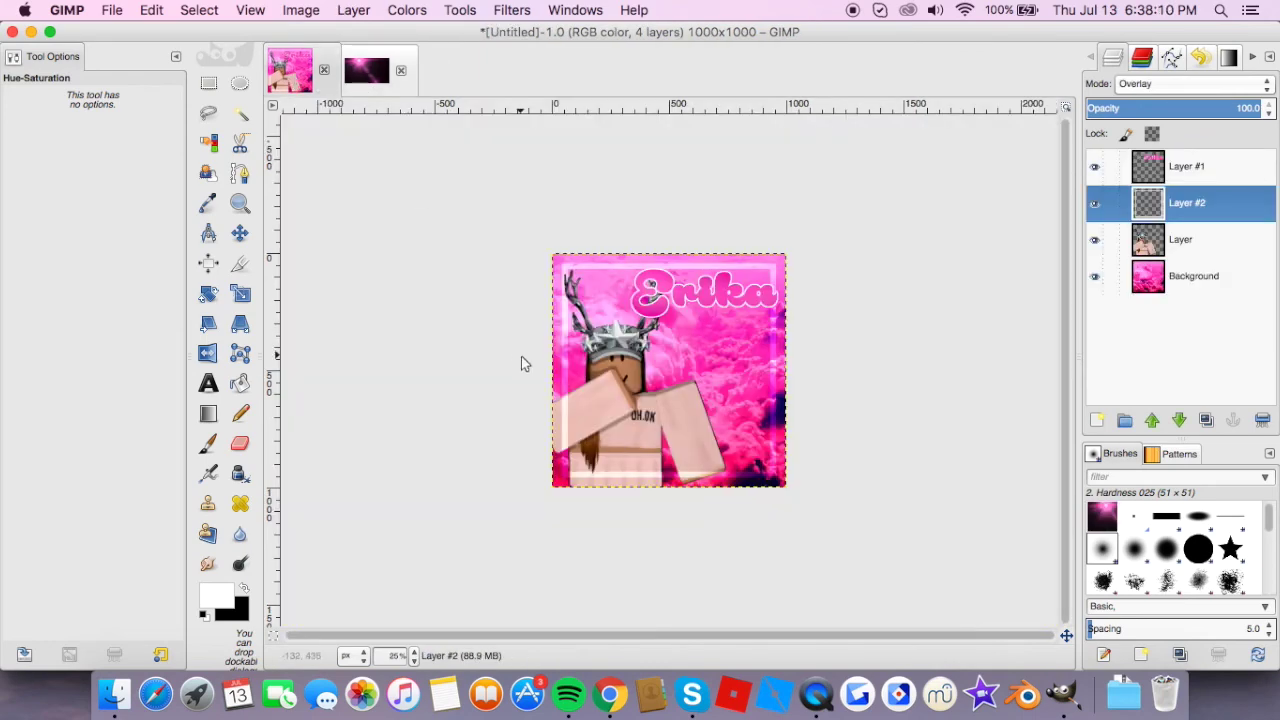
key(super+v)
click(353, 10)
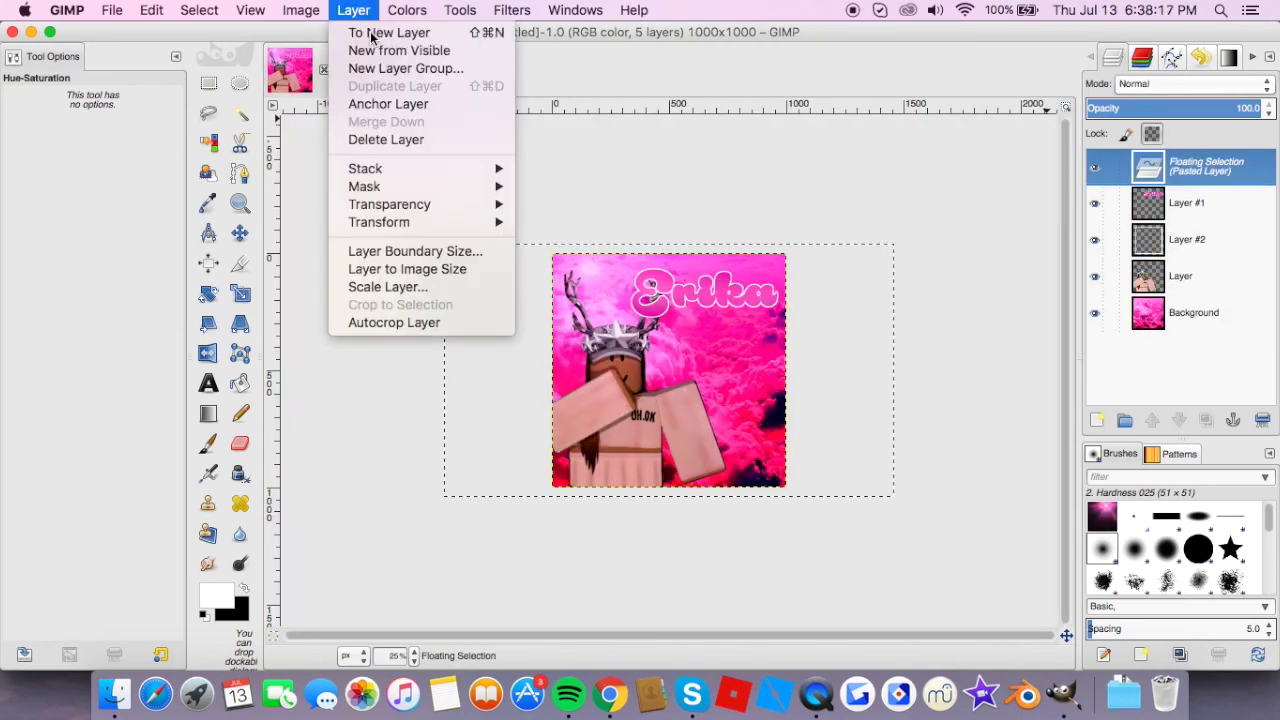
click(370, 34)
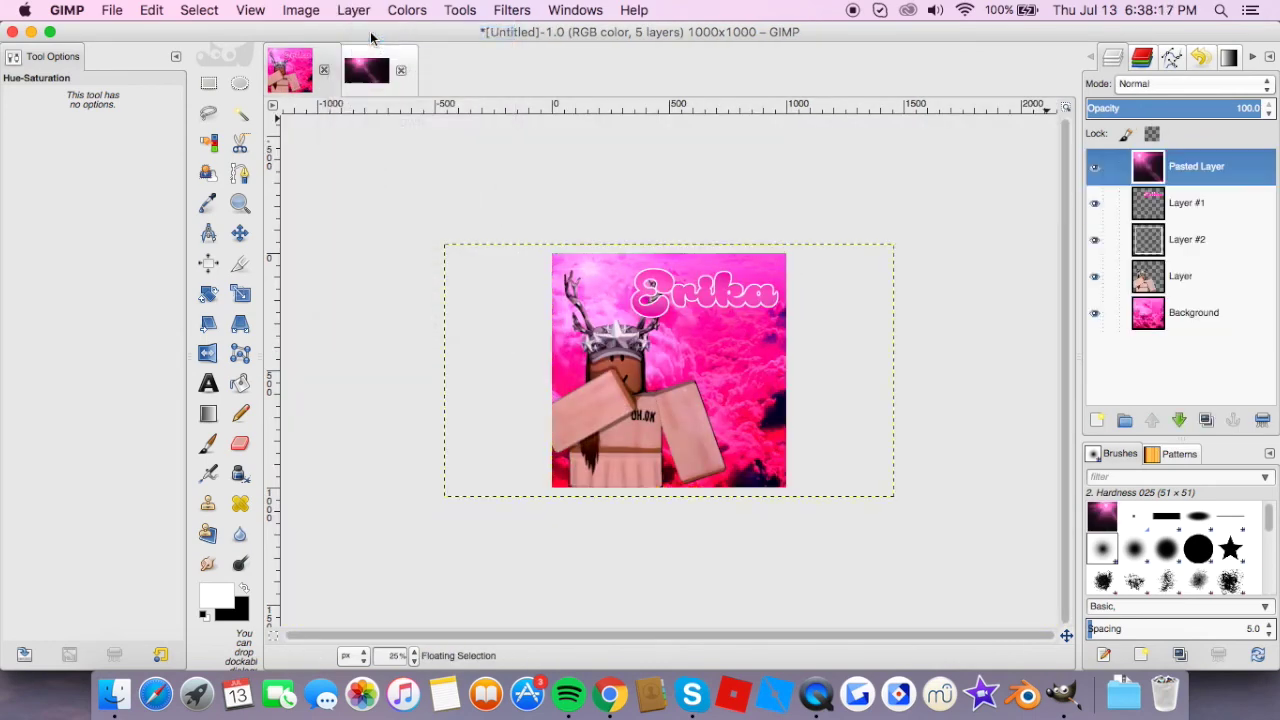
click(1119, 85)
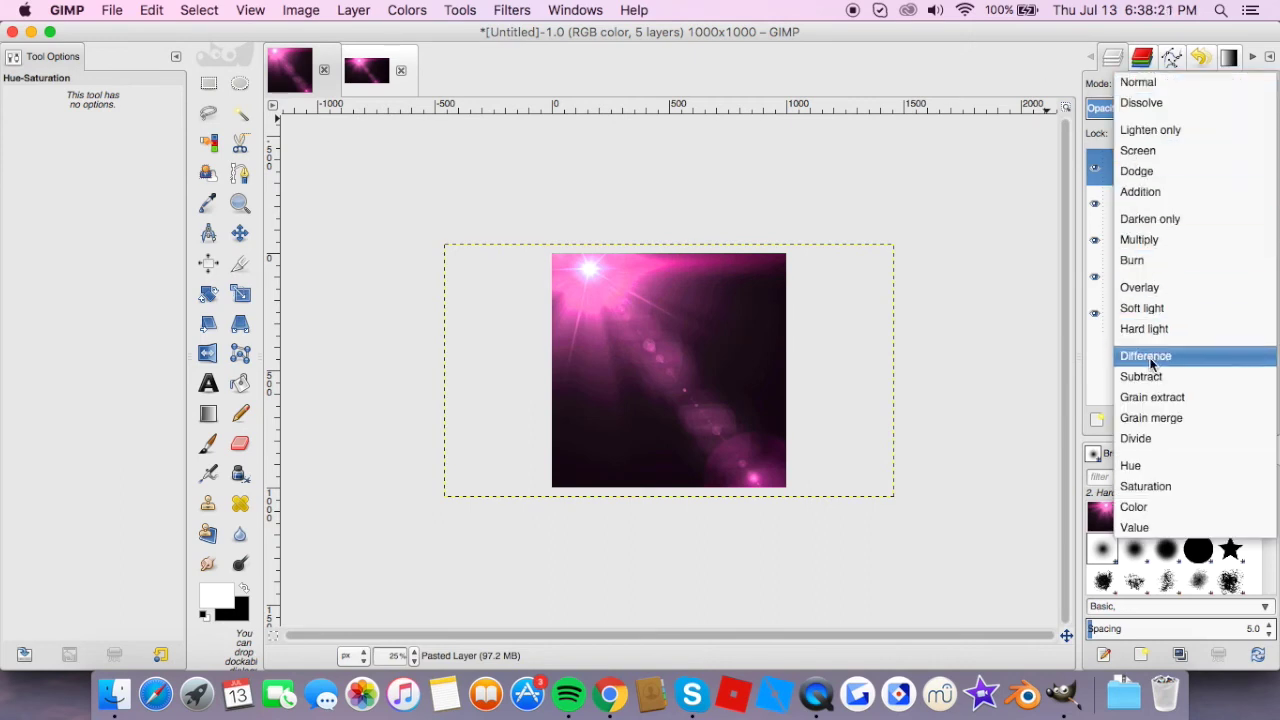
click(1151, 130)
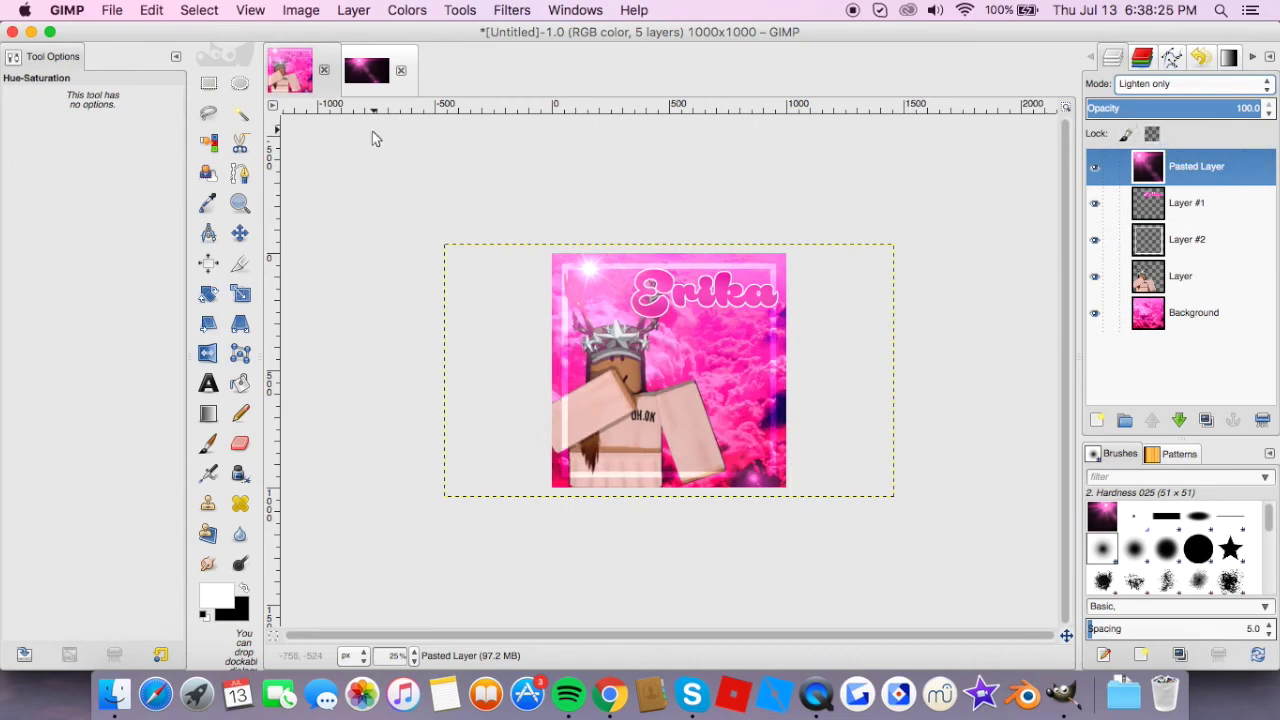
- Shift the flare layer slightly up and left, and enlarge it with the Scale tool
click(240, 233)
drag(568, 274, 537, 264)
click(241, 293)
click(637, 359)
drag(862, 485, 1052, 592)
click(340, 161)
- Move the flare's bright spot to the logo's upper-left corner and stack the name and frame layers above the flare layer
click(240, 233)
drag(432, 210, 366, 203)
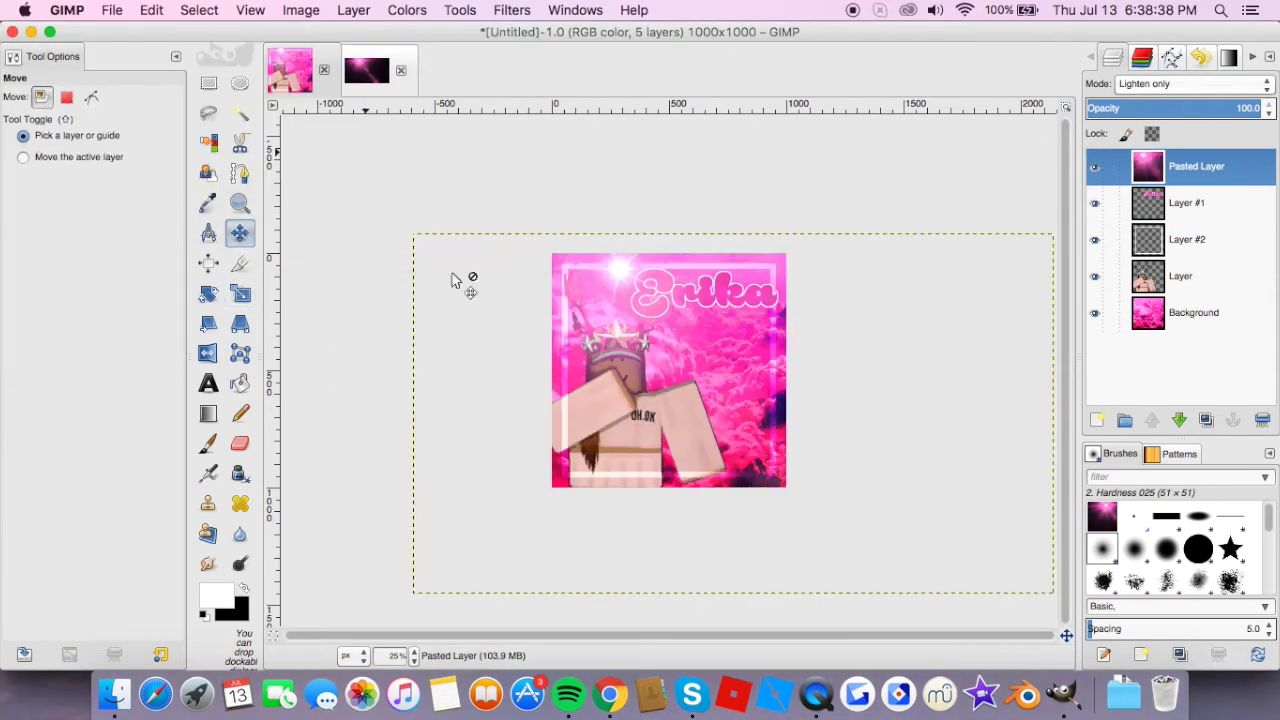
key(r)
click(372, 153)
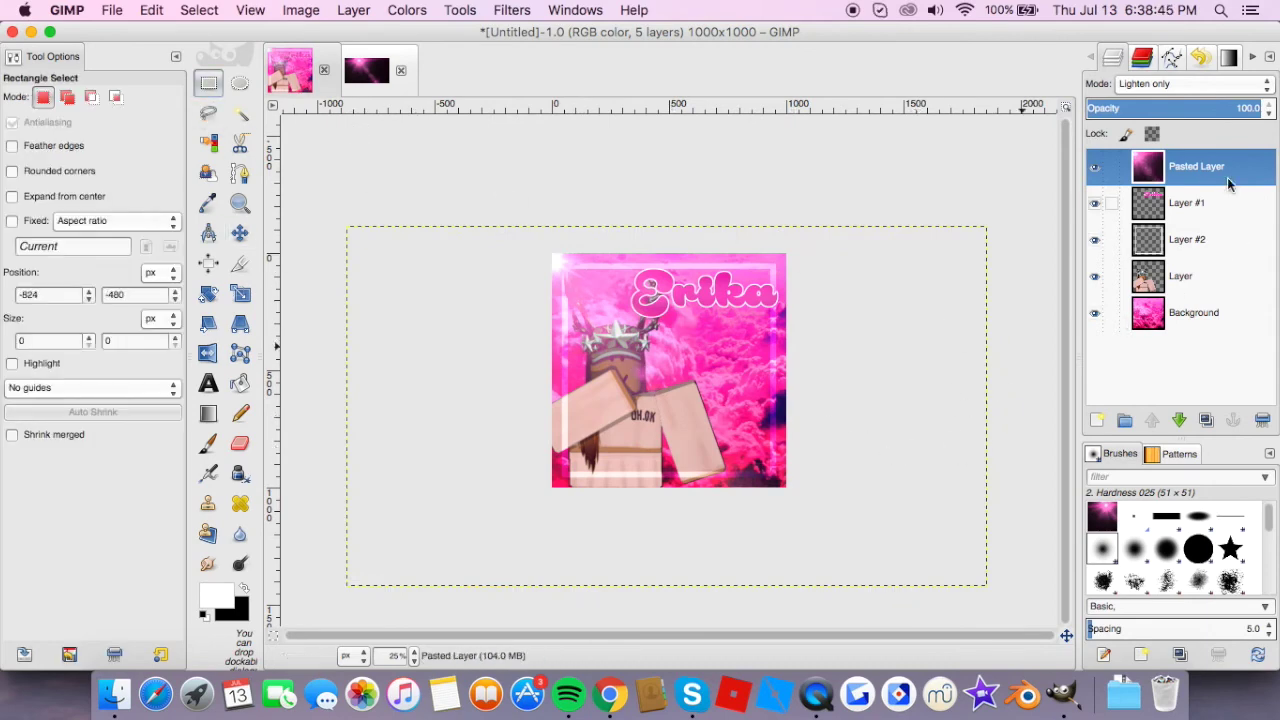
drag(1233, 207, 1240, 165)
drag(1215, 240, 1176, 197)
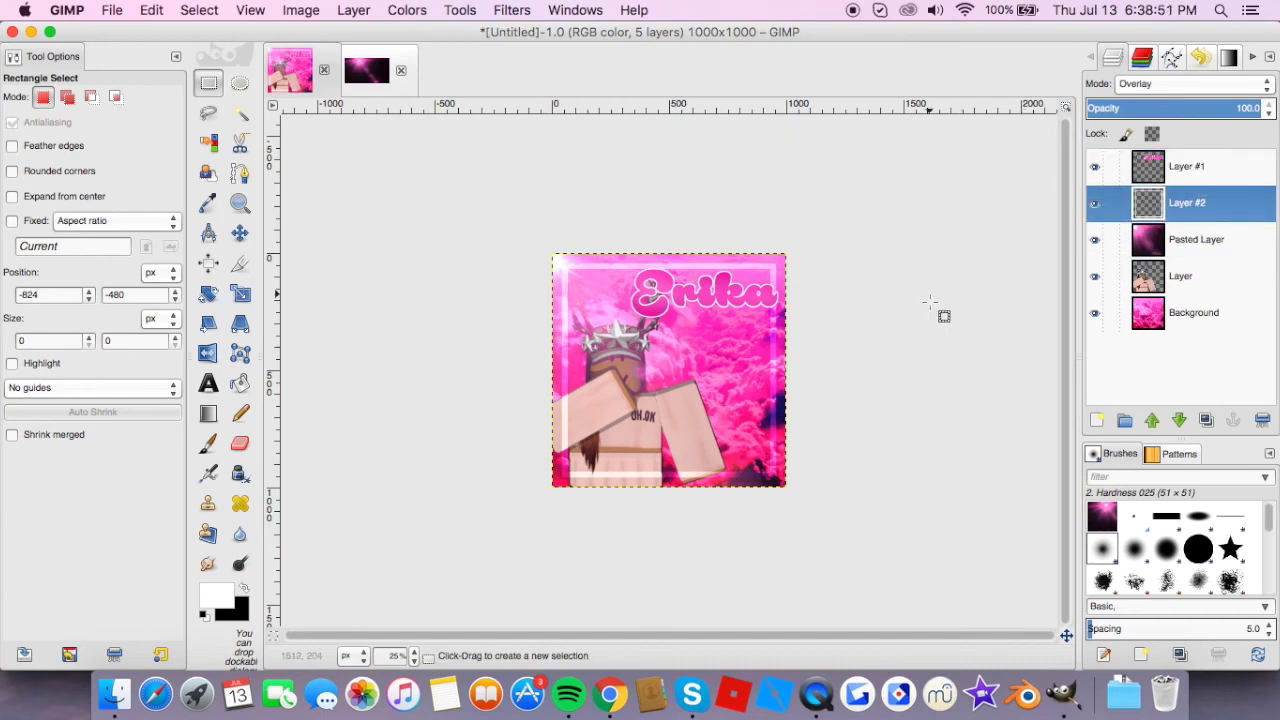
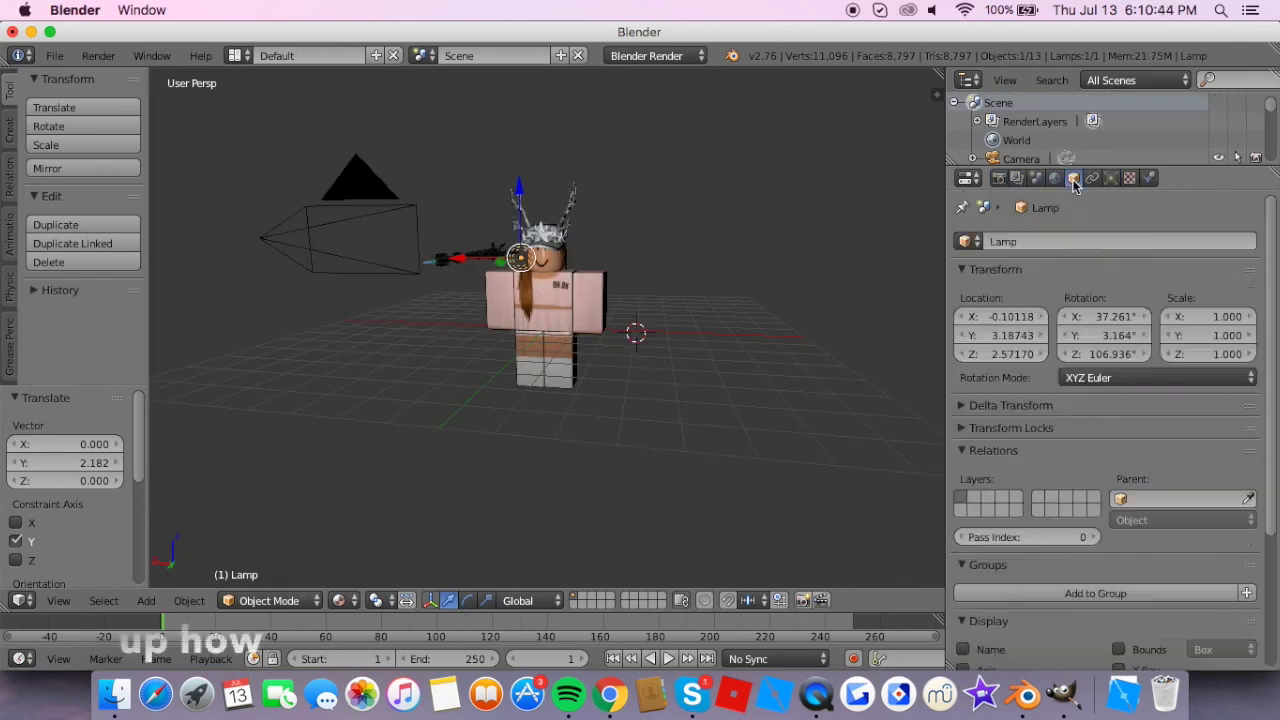
- Look through the physics, render, scene, world, constraint and data properties in Blender
click(1148, 178)
click(998, 178)
click(962, 235)
click(962, 280)
click(1035, 178)
click(962, 235)
click(1054, 178)
click(1091, 178)
click(1241, 68)
click(1110, 178)
scroll(1100, 125, down, 5)
click(998, 178)
- Switch to Chrome and reopen the recently closed tabs
click(610, 694)
key(super+shift+t)
key(super+shift+t)
key(super+shift+t)
key(super+shift+t)
key(super+shift+t)
key(super+shift+t)
key(super+shift+t)
key(super+shift+t)
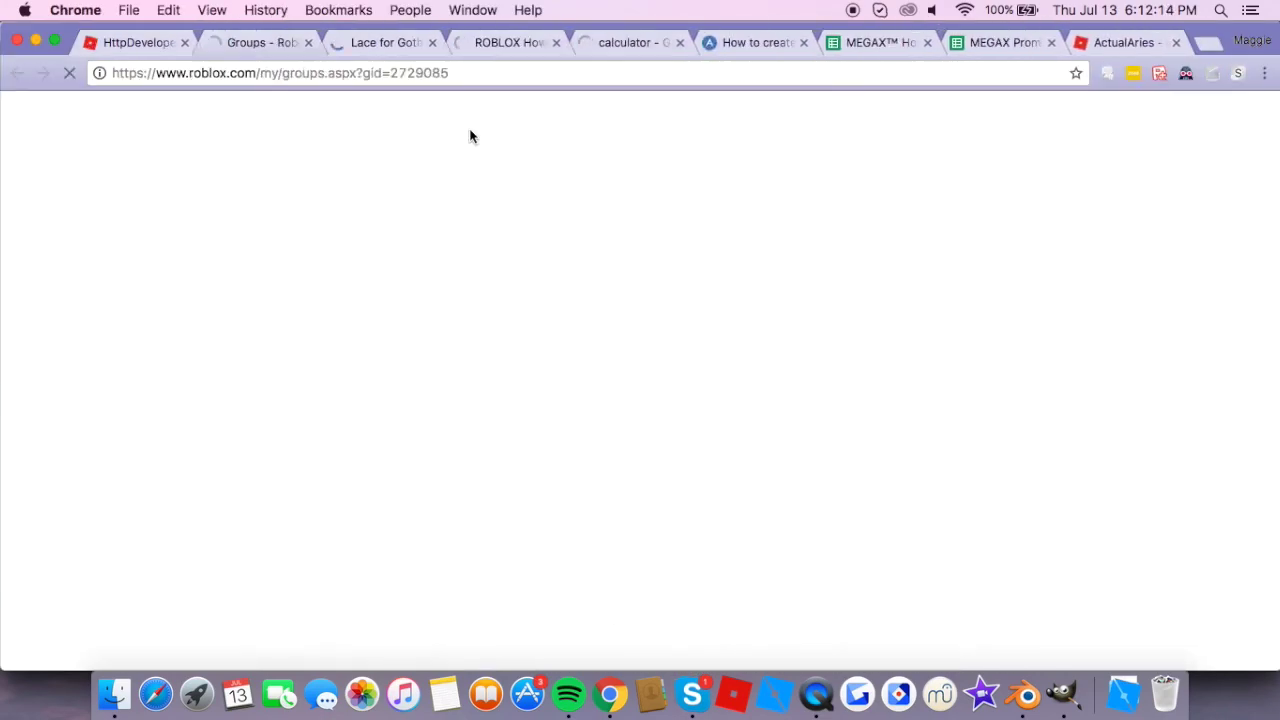
- Close five of the unneeded reopened tabs and go to the first tab
key(super+w)
key(super+w)
key(super+w)
key(super+w)
key(super+w)
click(165, 42)
- Look through the browsing history for the Blender shading pages and open the Diffuse Shaders page of the Blender Manual
key(super+y)
scroll(756, 482, down, 15)
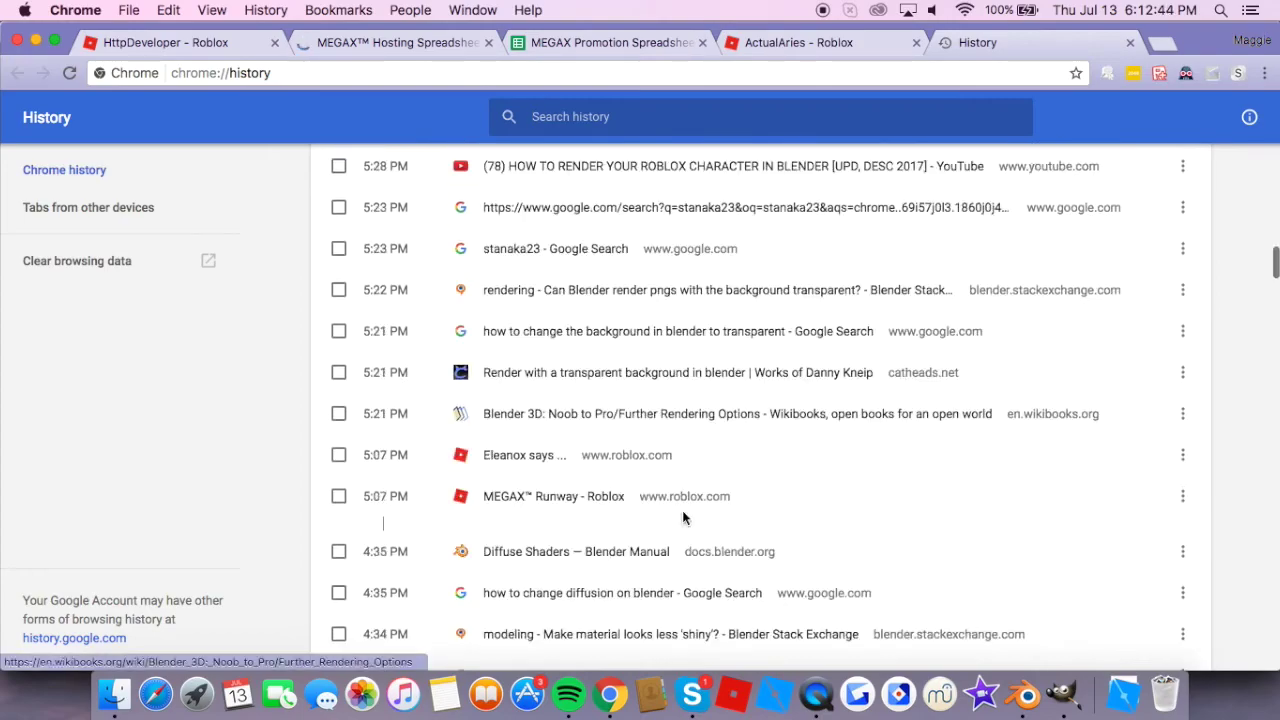
scroll(682, 510, up, 1)
click(340, 463)
click(760, 426)
key(super+y)
scroll(608, 338, down, 15)
scroll(608, 338, up, 3)
click(600, 262)
- Read the diffuse shader page in Chrome and look for a matching option in Blender's render and Post Processing settings
click(1022, 694)
click(610, 694)
click(955, 42)
scroll(773, 493, down, 5)
key(super+Tab)
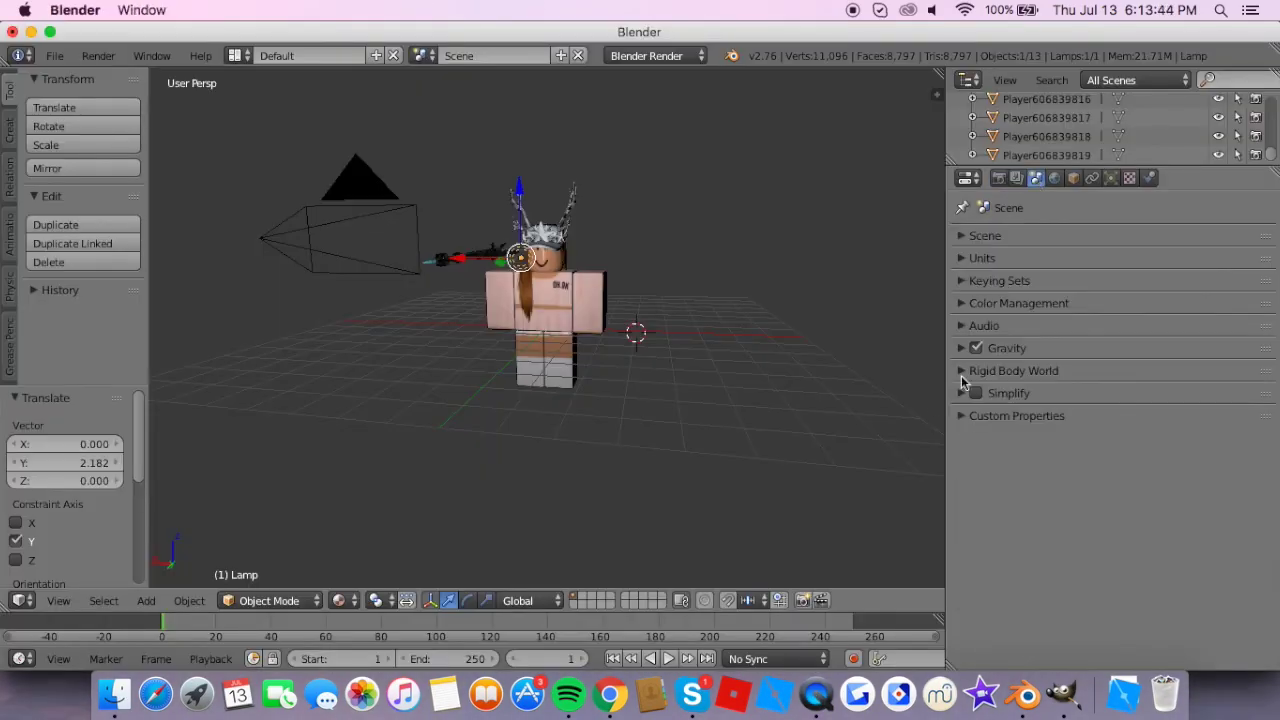
click(998, 178)
click(966, 371)
click(966, 372)
click(610, 694)
scroll(706, 500, down, 5)
click(1022, 694)
click(817, 438)
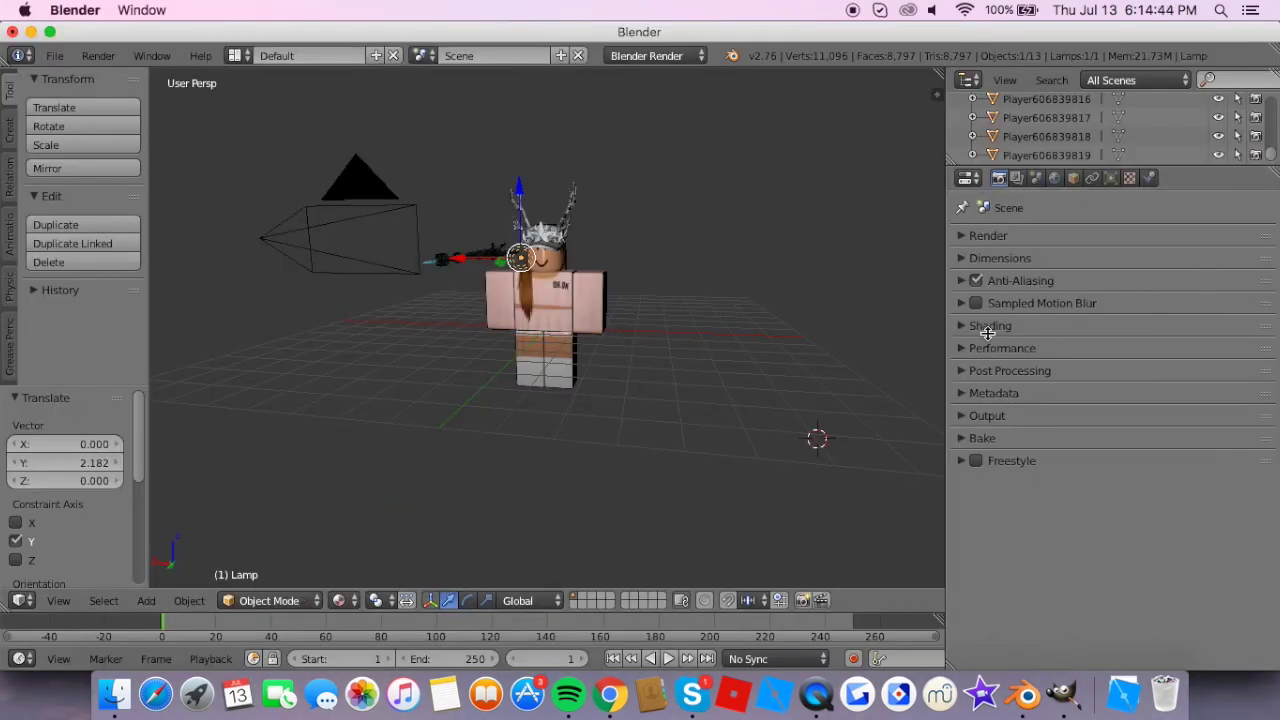
click(960, 371)
- Switch to Chrome, open the Stack Exchange question "Make material looks less 'shiny'?" from the browsing history and read it
click(610, 694)
key(super+y)
click(244, 43)
click(244, 43)
scroll(583, 500, down, 15)
click(583, 509)
scroll(570, 405, down, 7)
scroll(624, 400, up, 7)
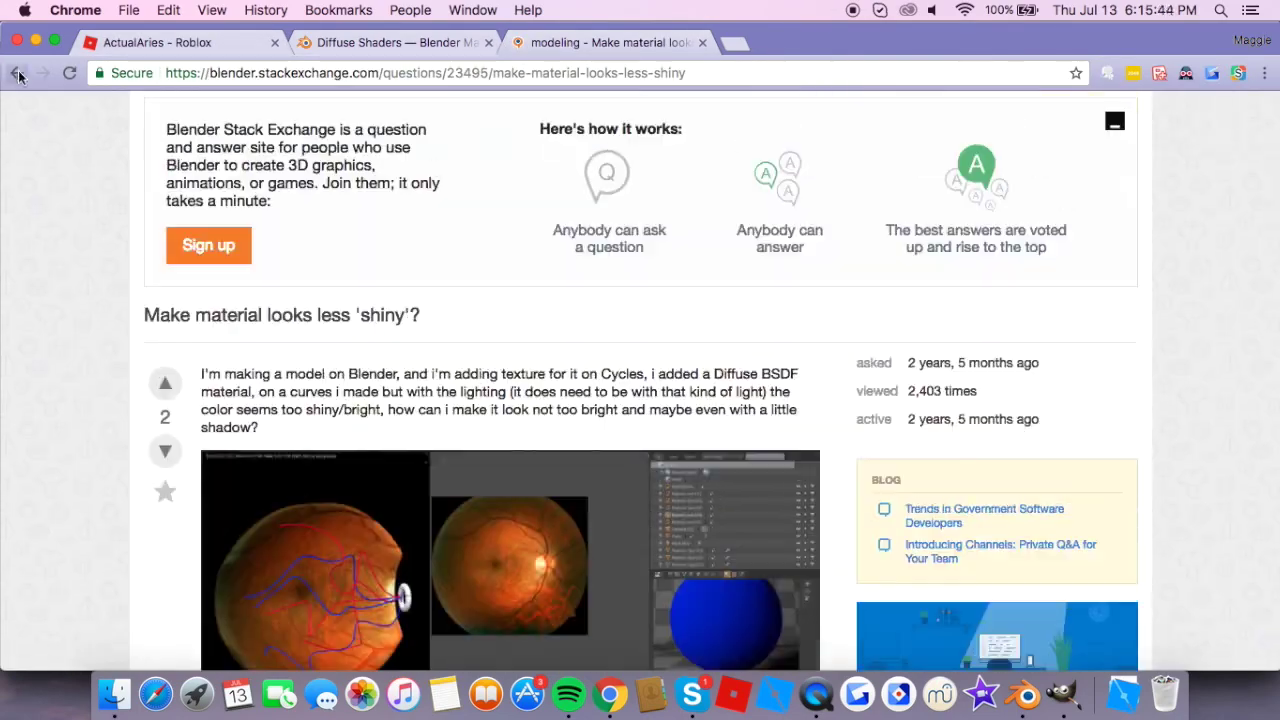
- Search the web for "how to diffuse on blender" and look over the results
scroll(624, 400, down, 2)
click(370, 73)
text(diffuse on blender)
key(super+Left)
text(how to)
key(Return)
scroll(263, 491, down, 5)
- Switch to Blender and open the scene's Color Management settings for inspection
click(1022, 694)
click(1036, 178)
click(966, 305)
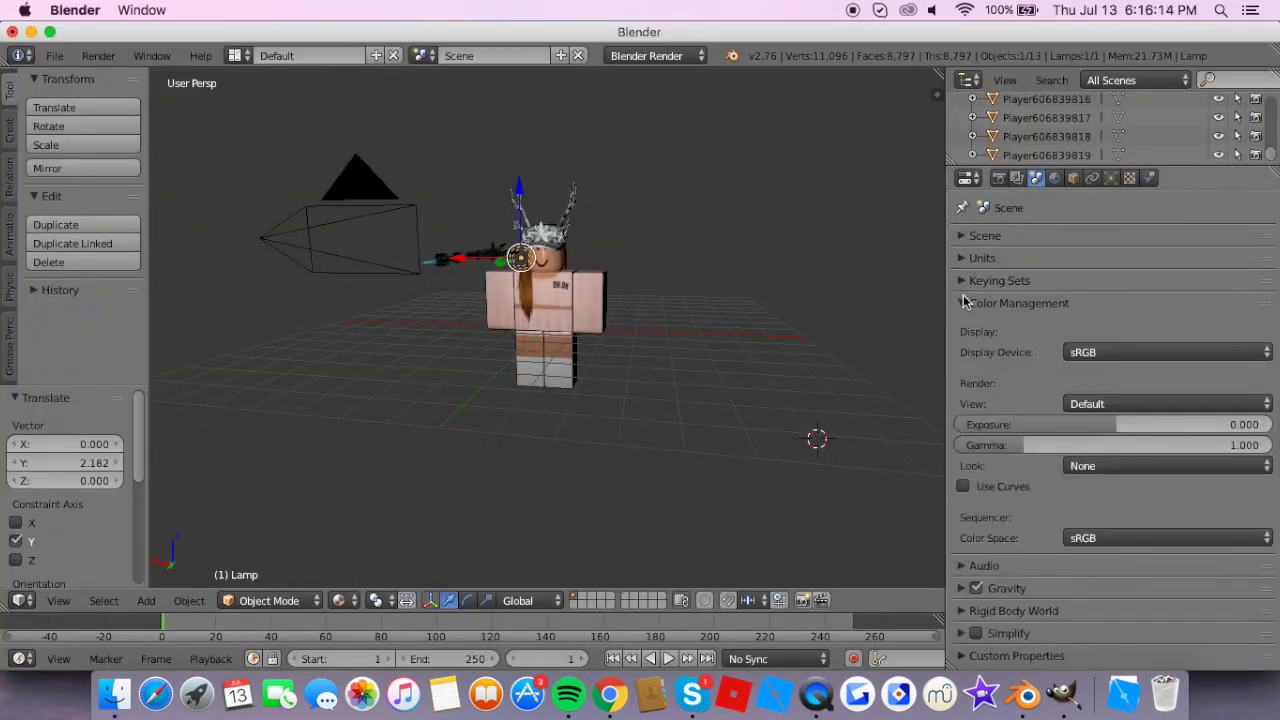
- Switch to Chrome, open a search result, skim it and begin a new search with "how to di"
click(610, 694)
click(554, 391)
scroll(405, 317, down, 15)
scroll(151, 489, up, 15)
click(370, 73)
text(how to di)
- Select the character's hair mesh in Blender, consult the Diffuse Shaders page in Chrome and return to Blender
click(1022, 694)
right_click(533, 289)
click(610, 694)
click(437, 45)
scroll(437, 360, down, 1)
click(1022, 694)
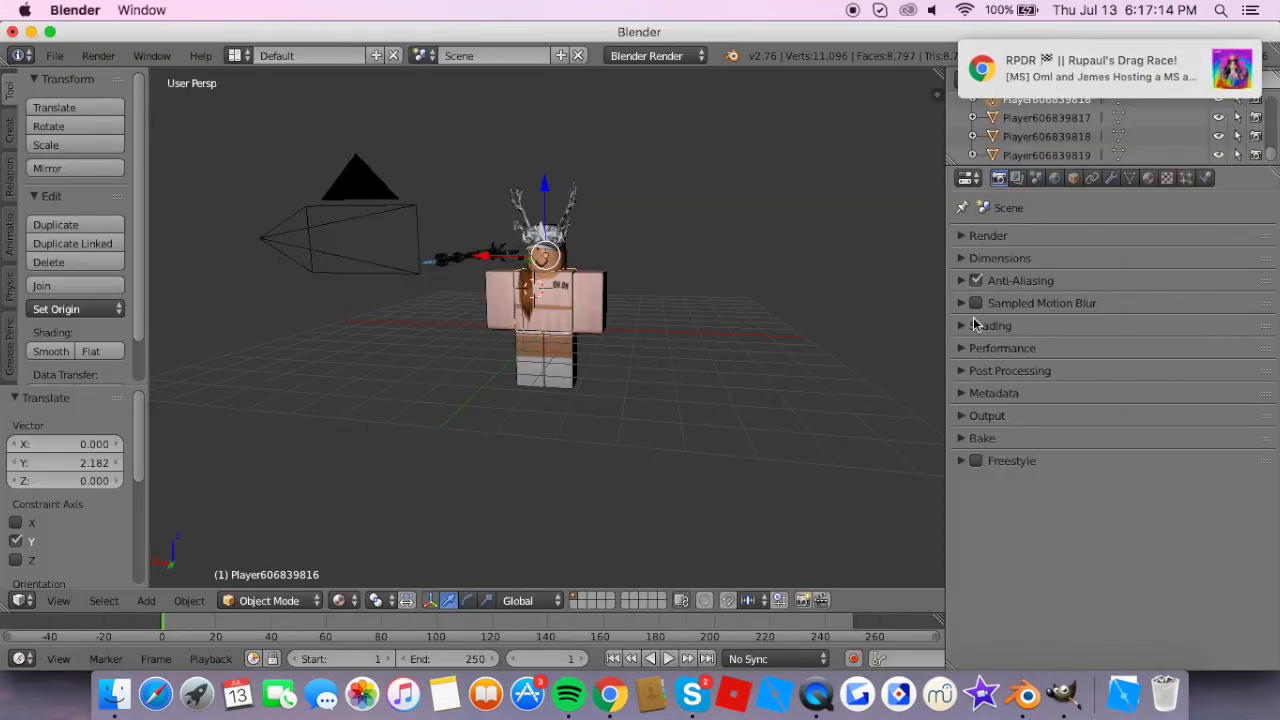